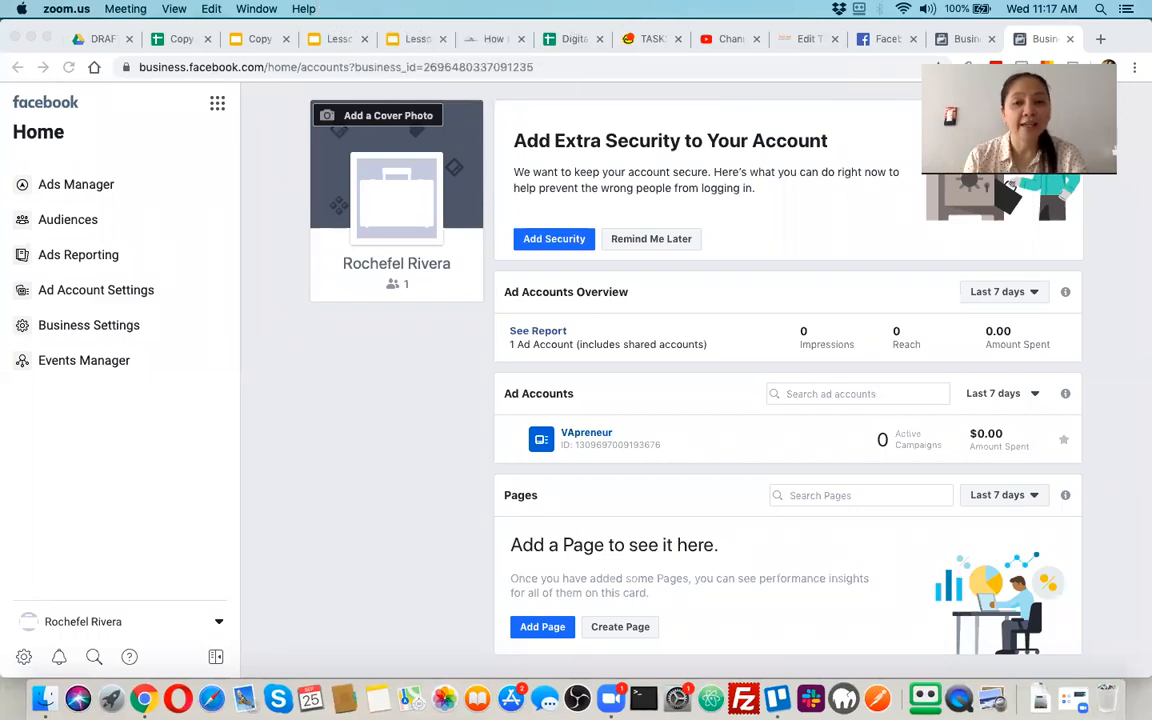
click(883, 38)
click(883, 38)
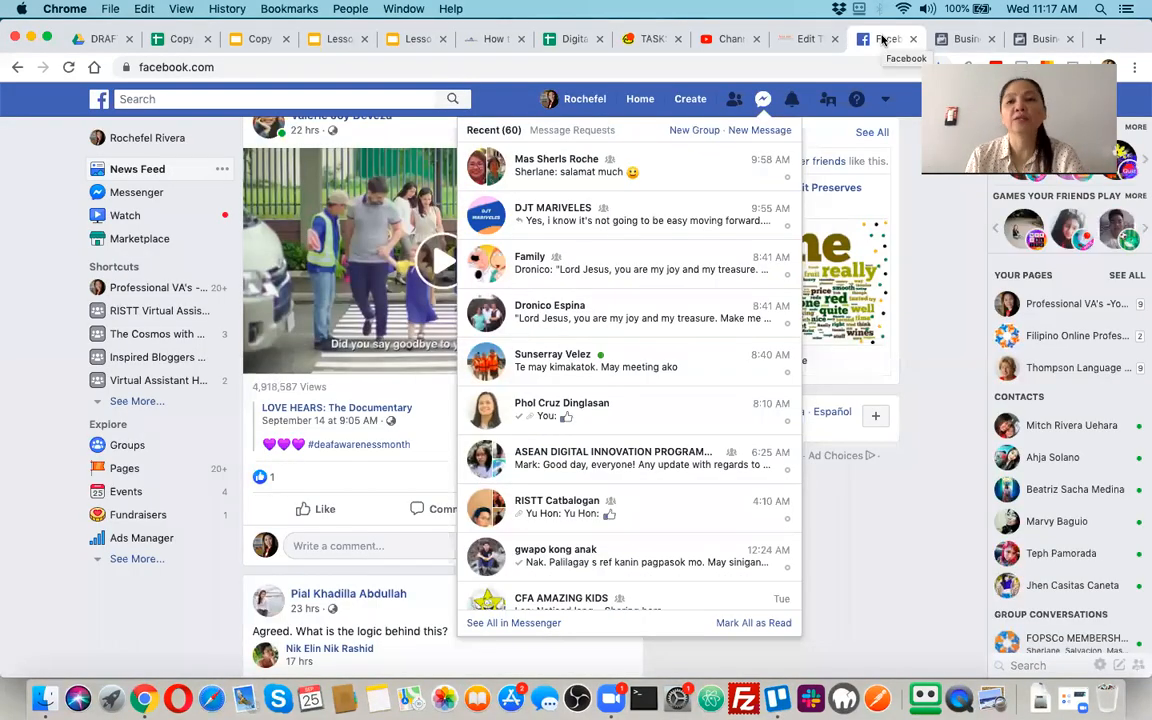
click(962, 39)
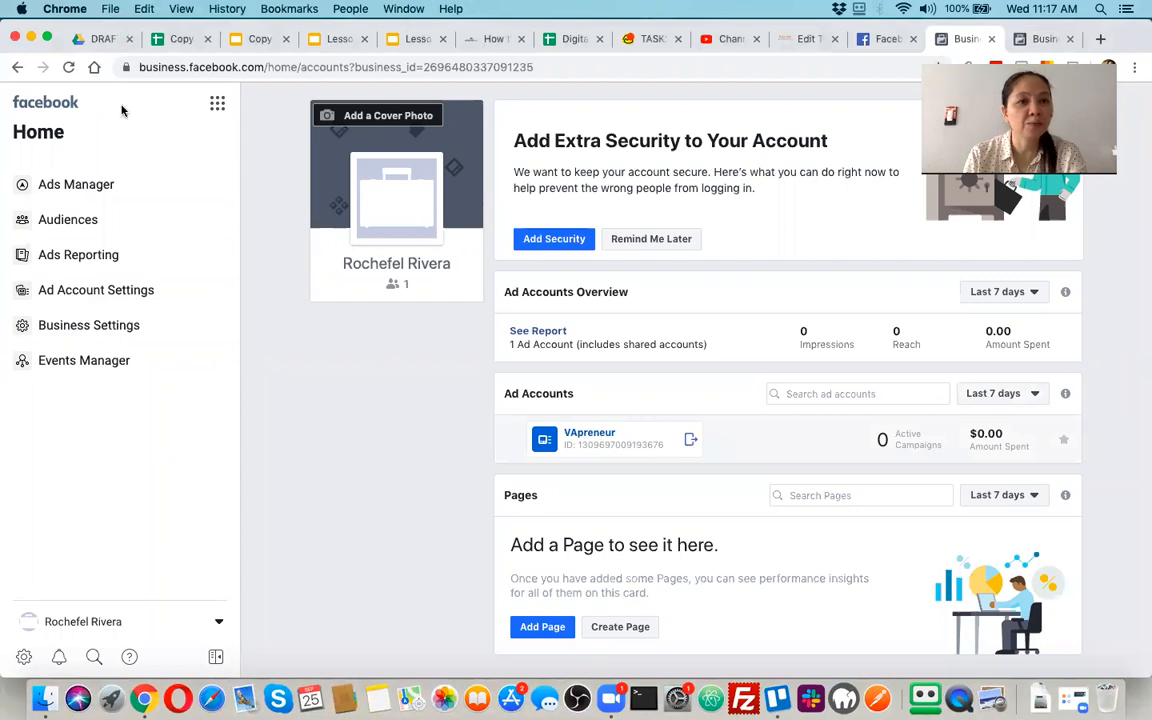
click(224, 67)
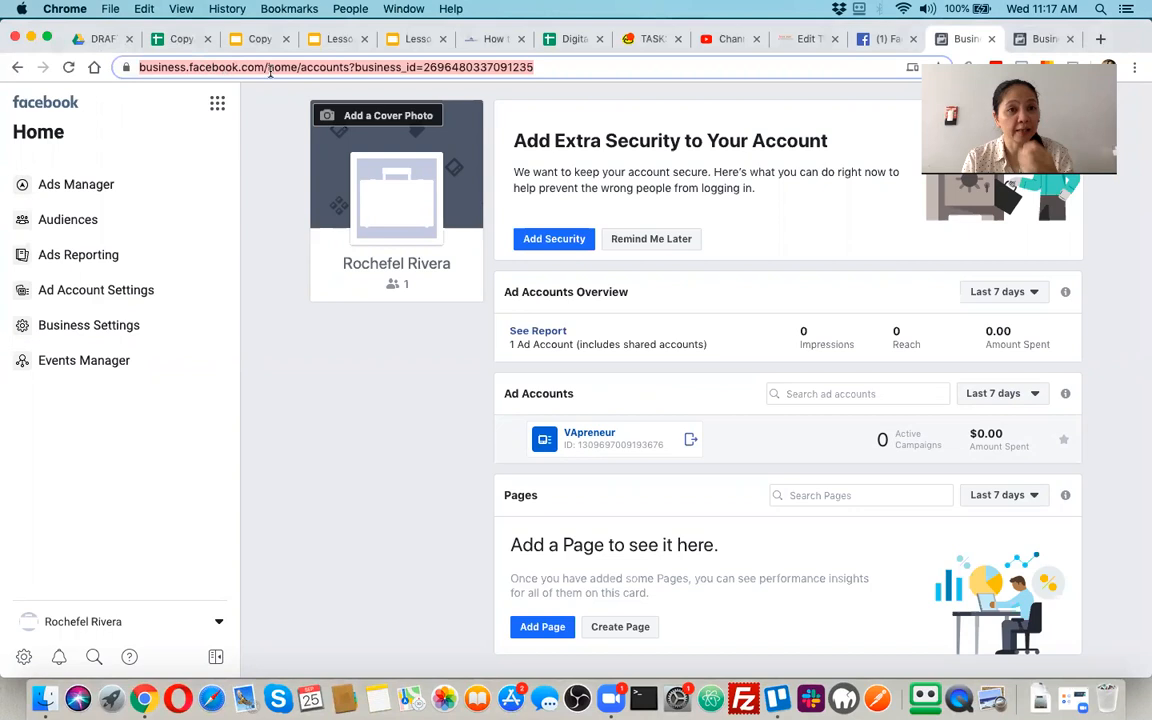
click(267, 70)
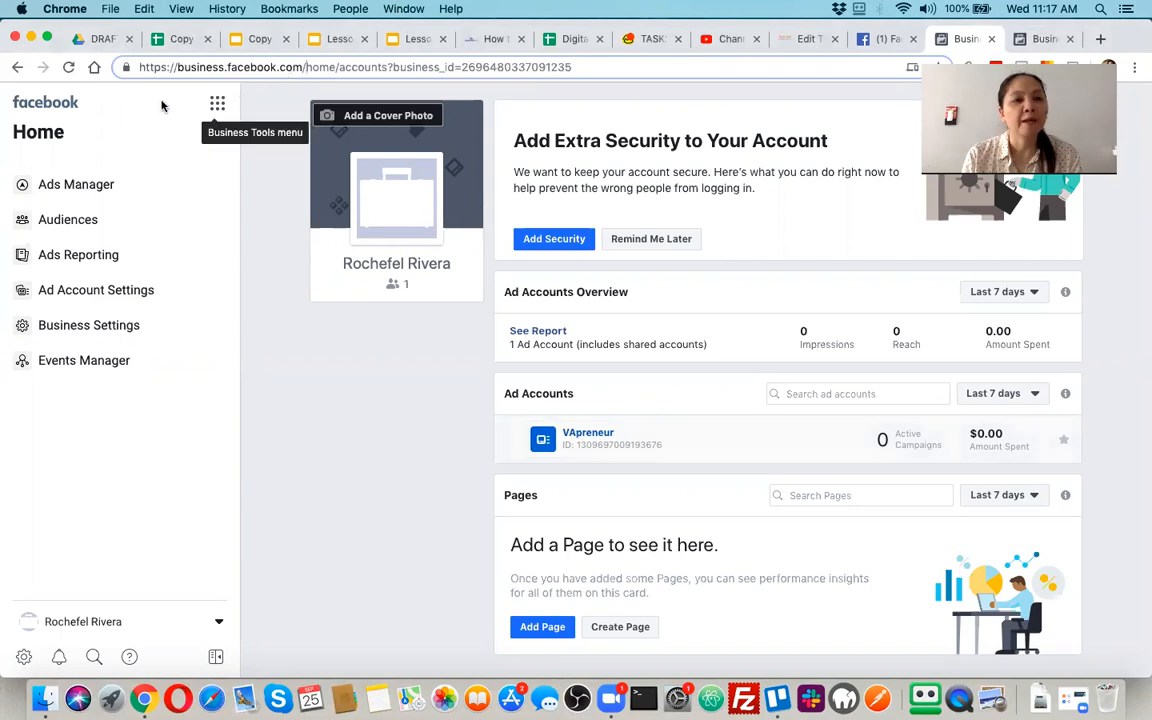
click(139, 19)
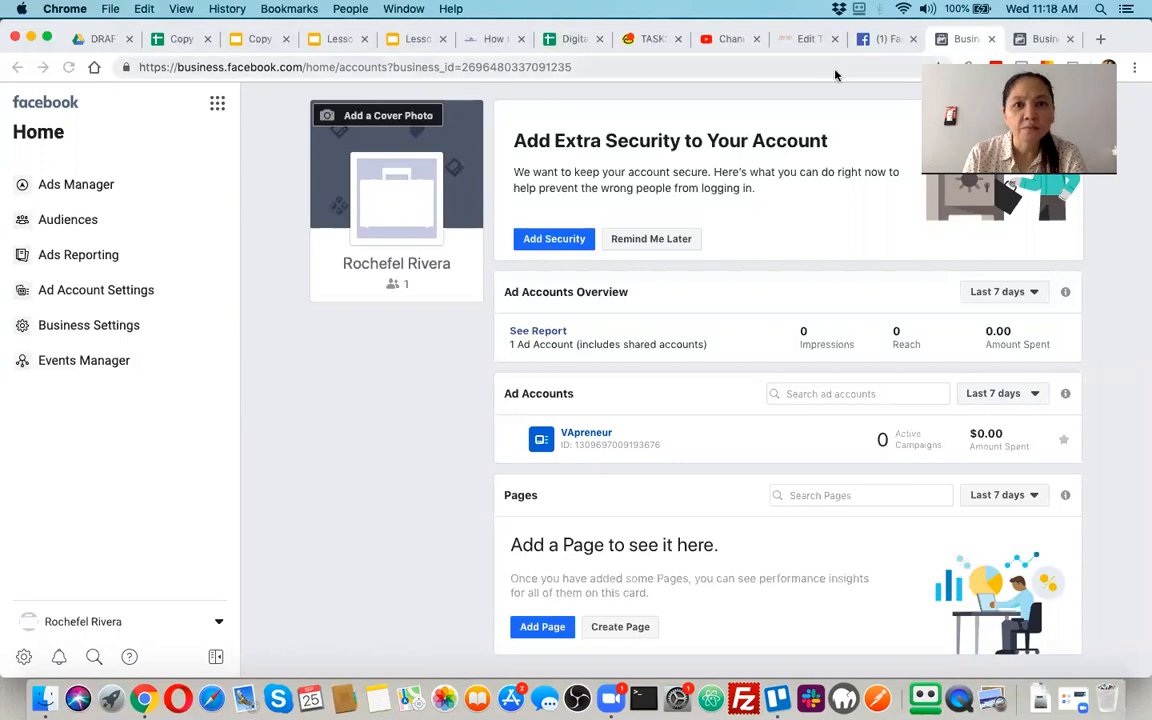
Load business.facebook.com to reach the Business Manager page for selecting a business
click(485, 67)
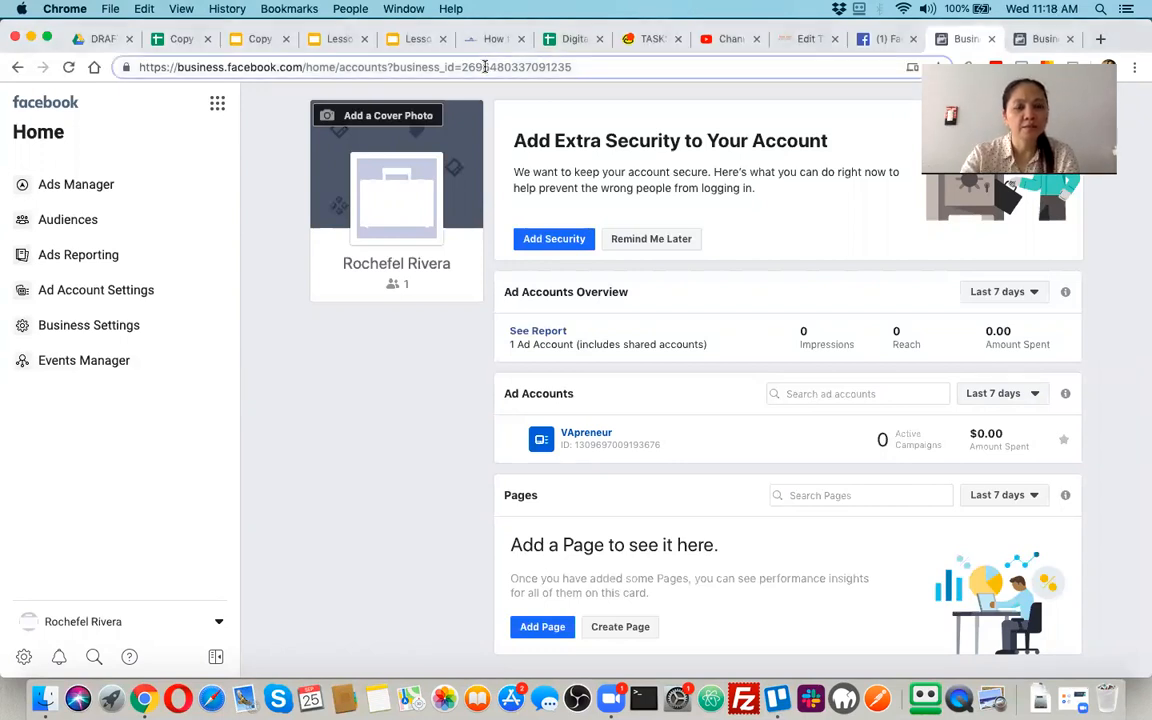
click(485, 67)
text(business.facebook.com)
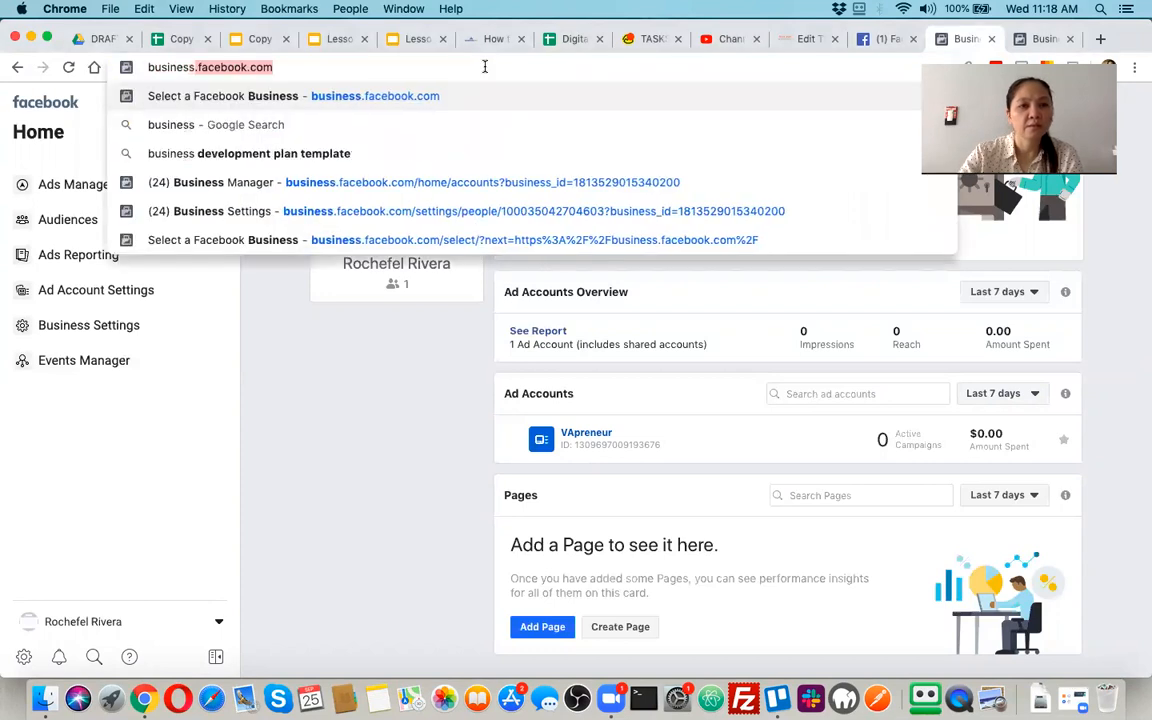
key(Return)
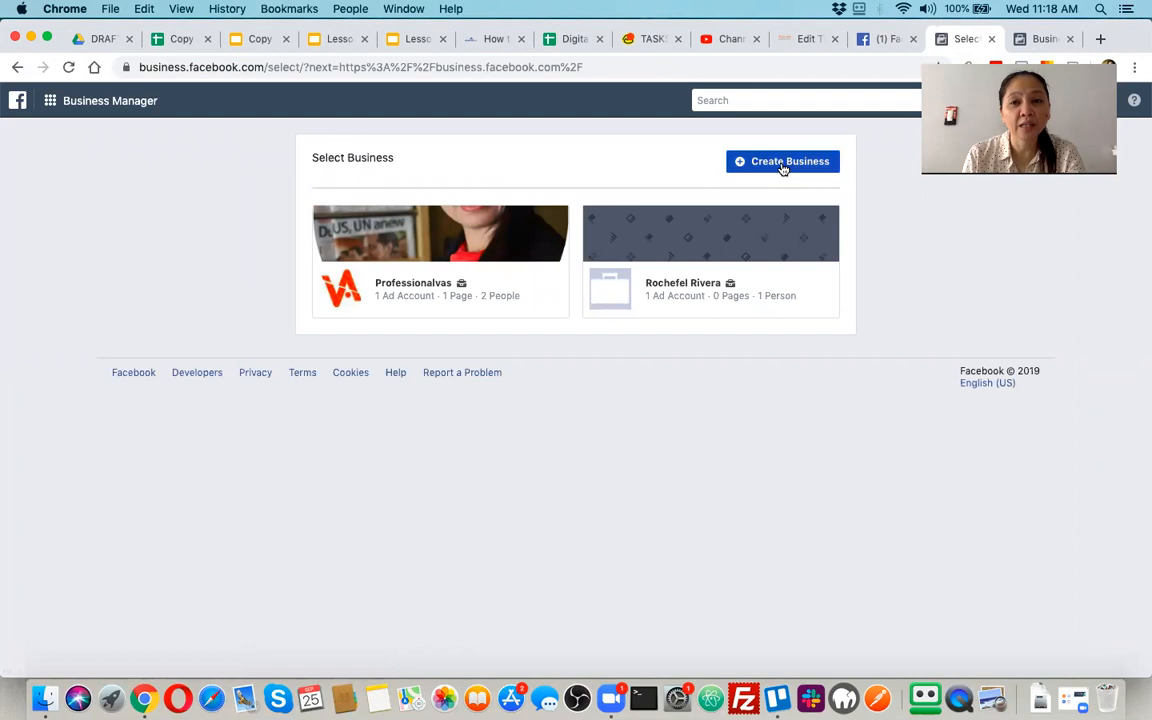
Start creating a new business and set its business and account name to "Digital Jobs PH Test Ad Account"
click(783, 162)
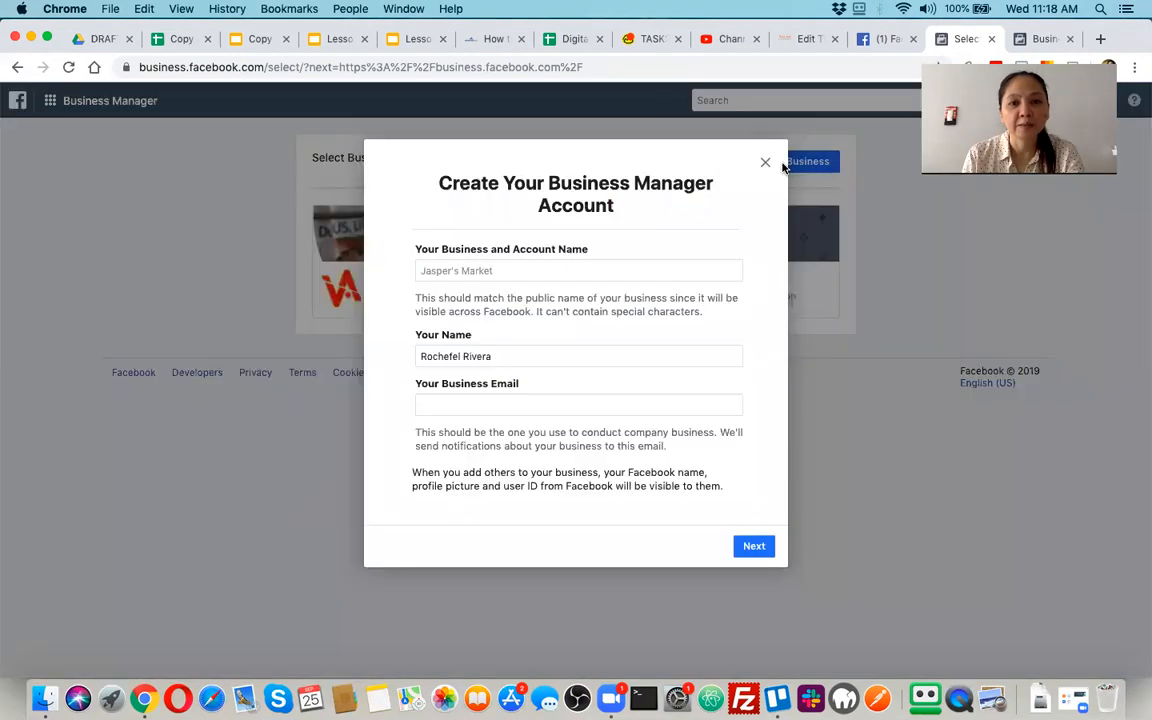
click(513, 270)
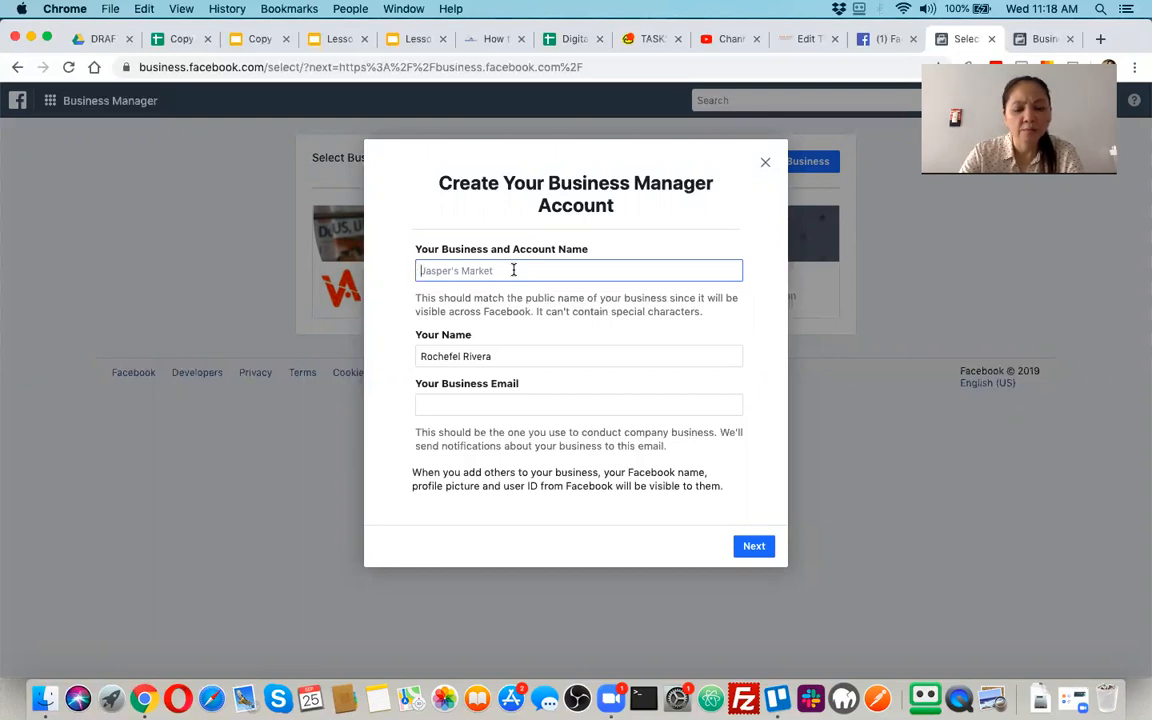
text(Digi)
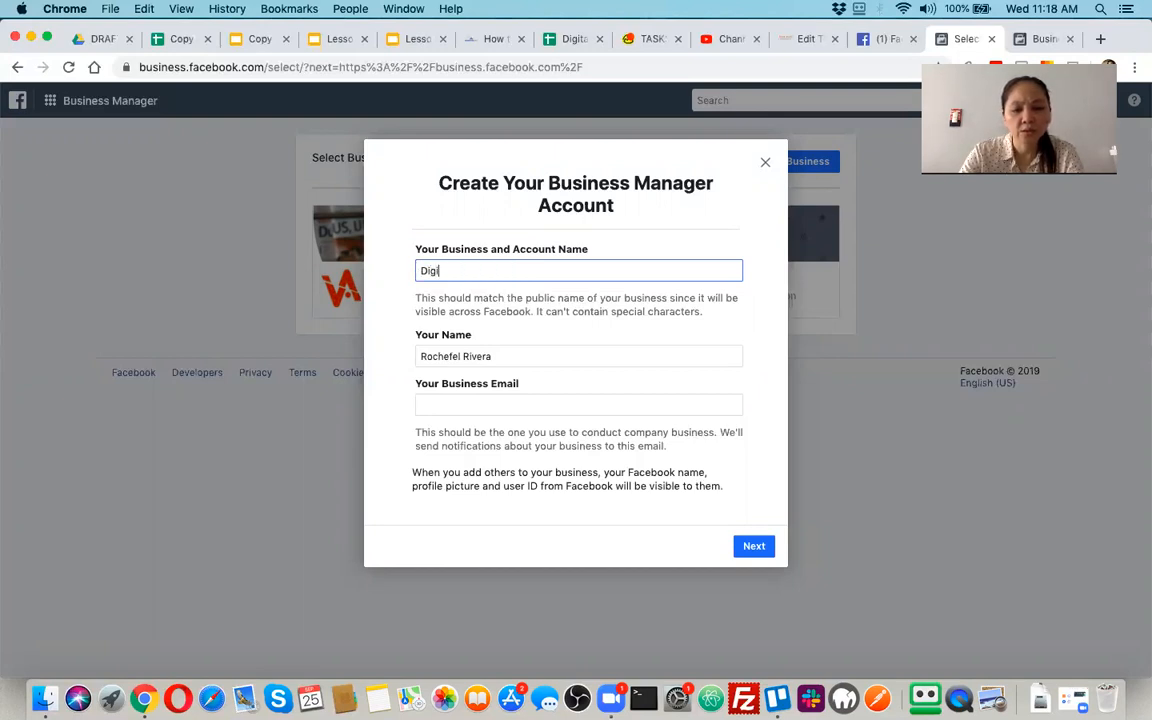
text(tal Jobs PH )
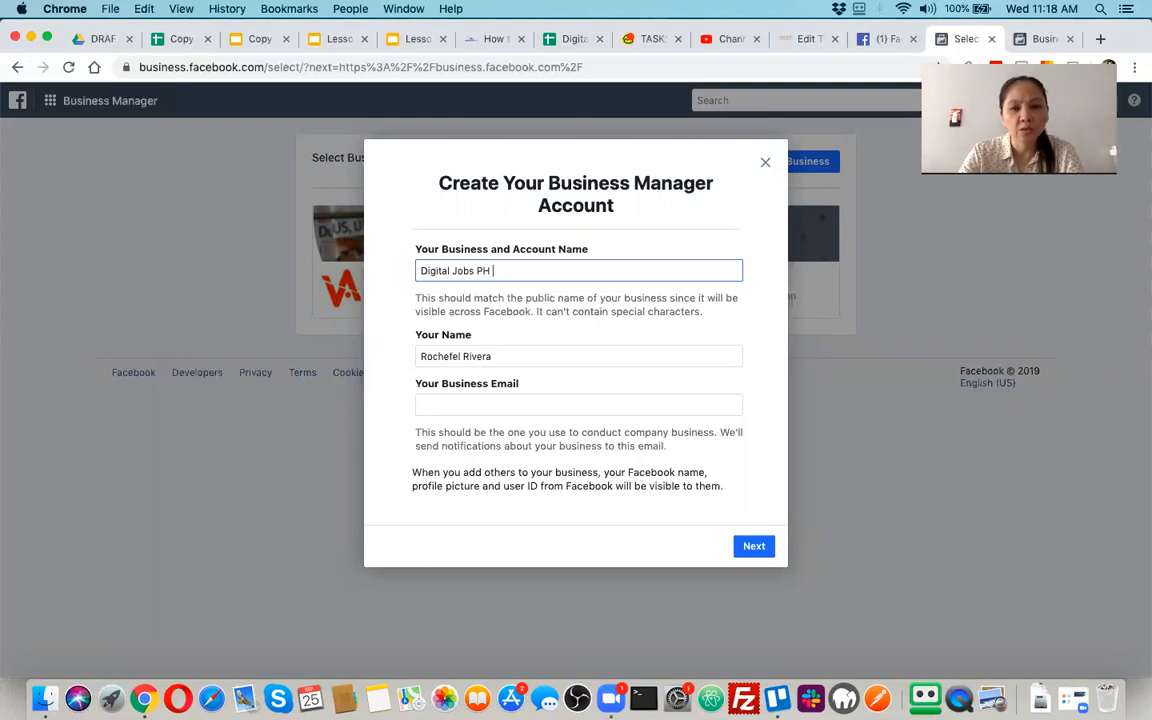
text(Ad Account)
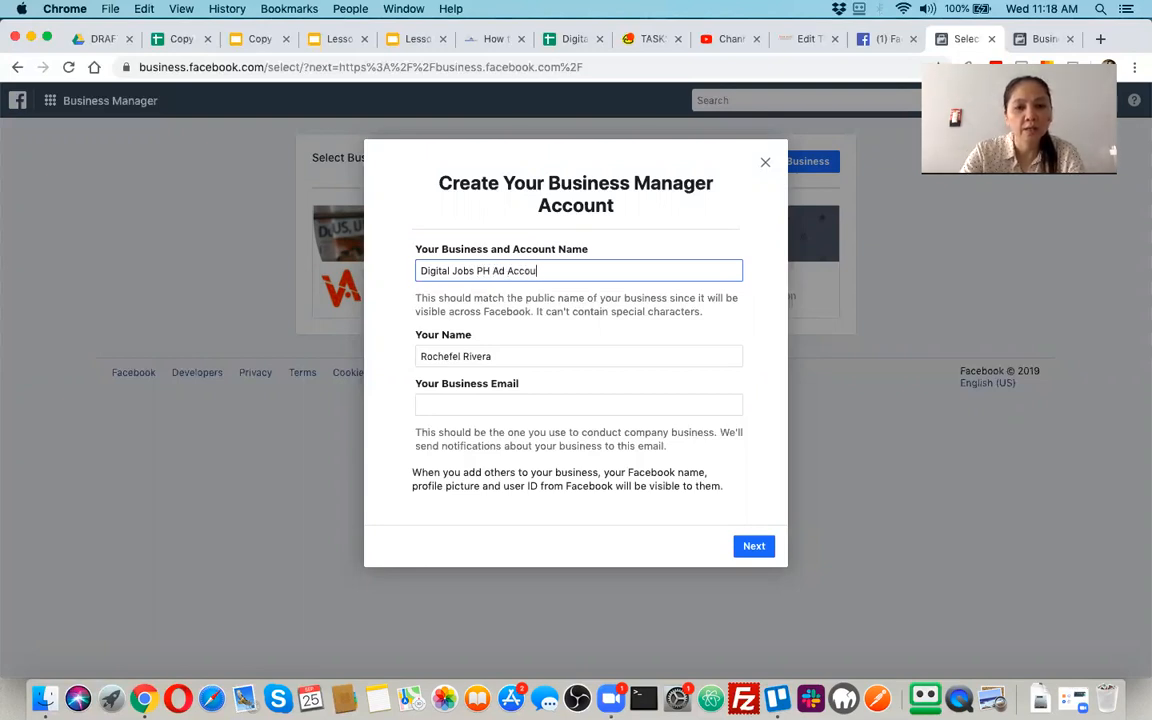
click(493, 271)
text(Test)
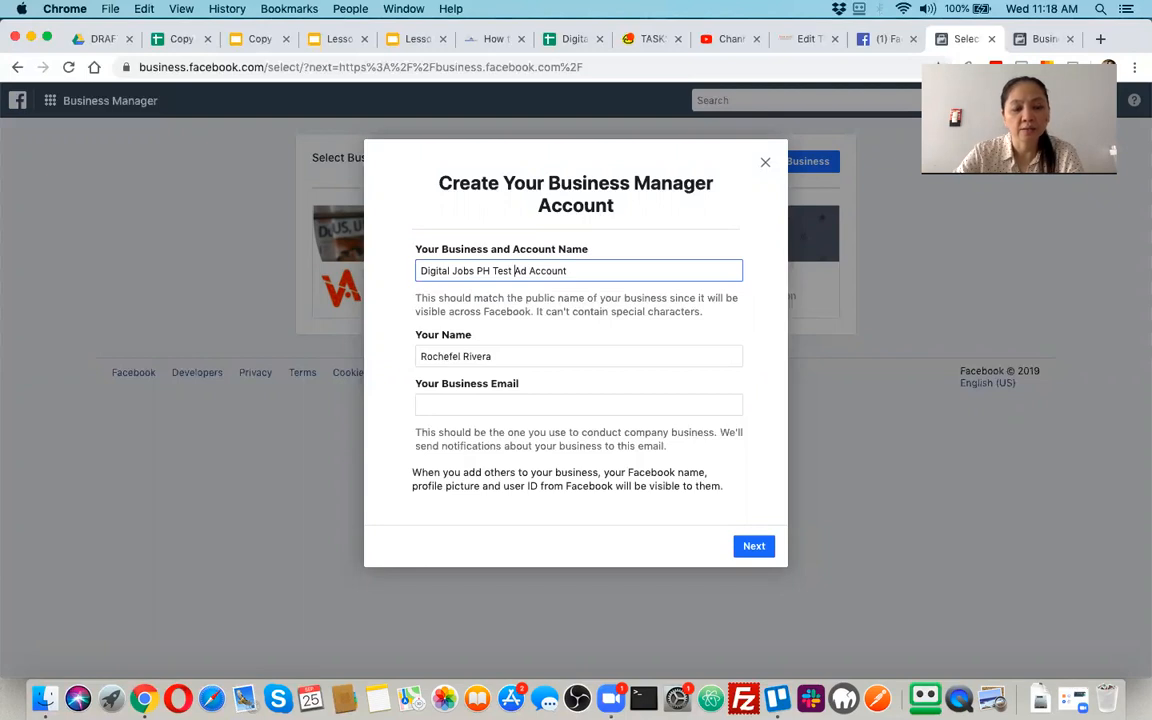
Fill in the business email address and continue to the business details form
click(461, 404)
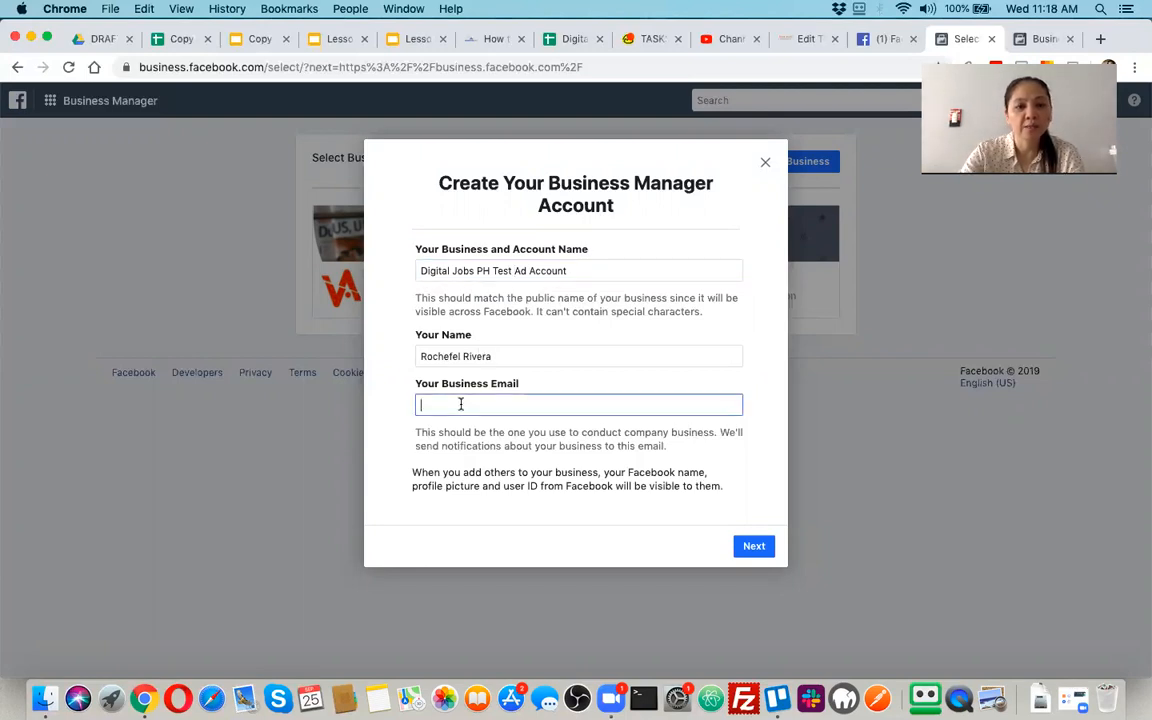
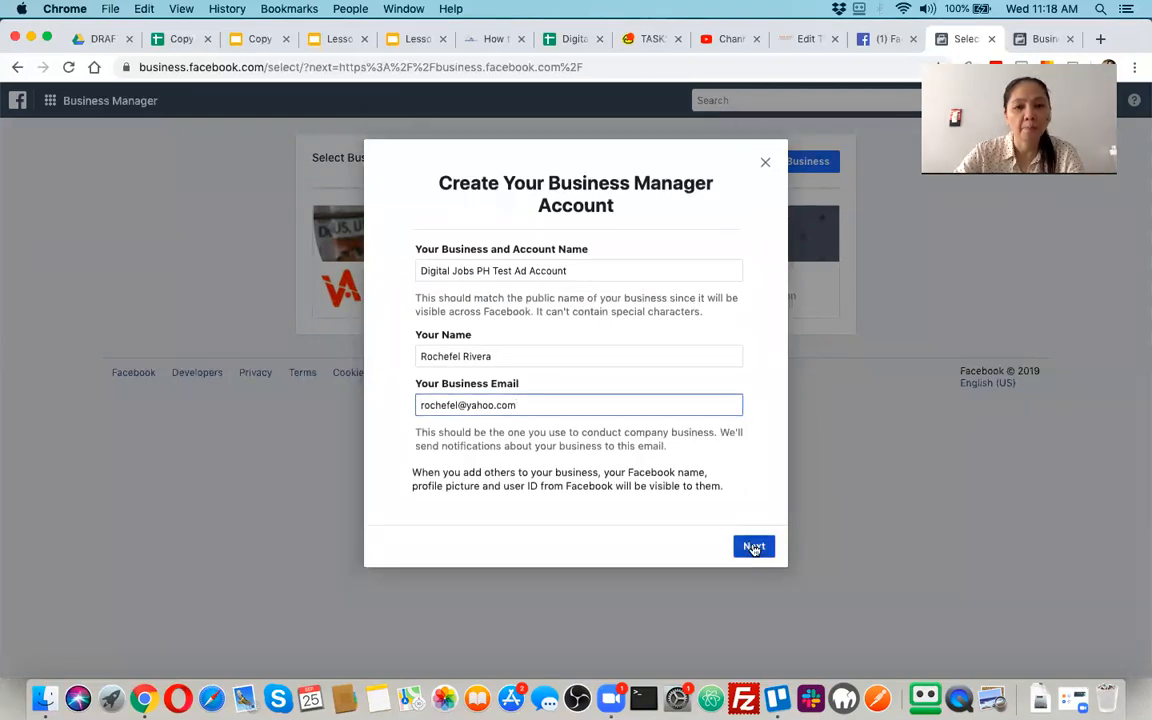
click(754, 547)
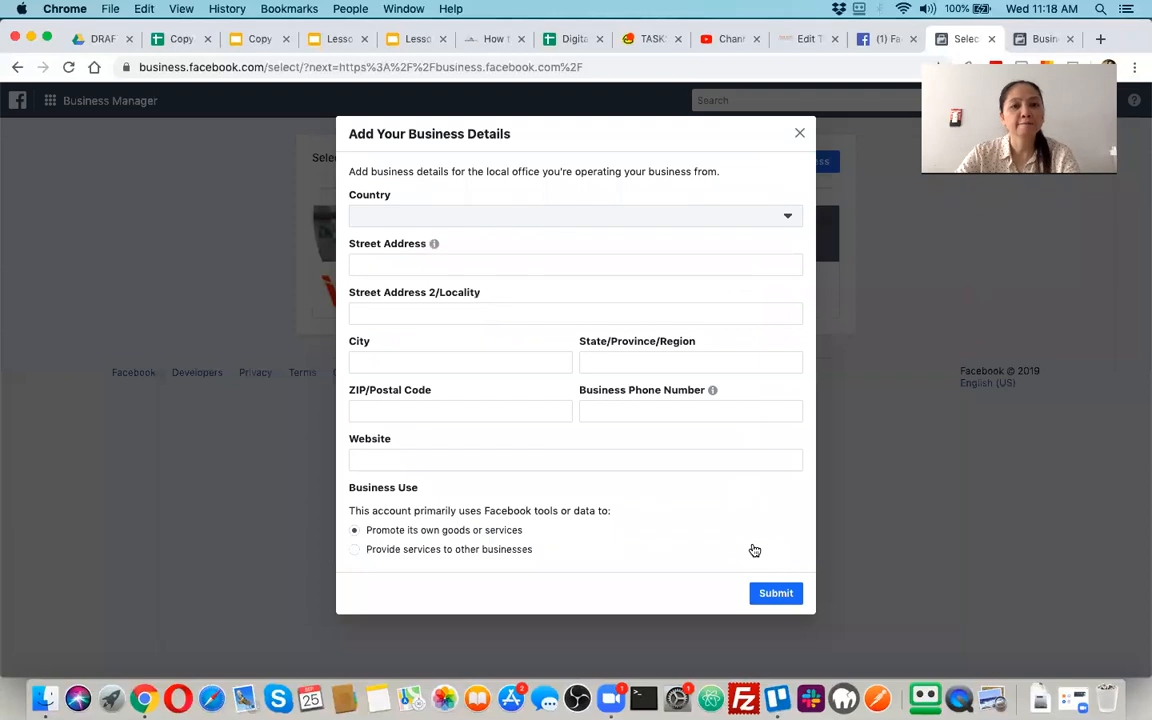
Set the business country to Philippines and fill in the address and phone fields from the first saved address suggestion
click(635, 225)
text(h)
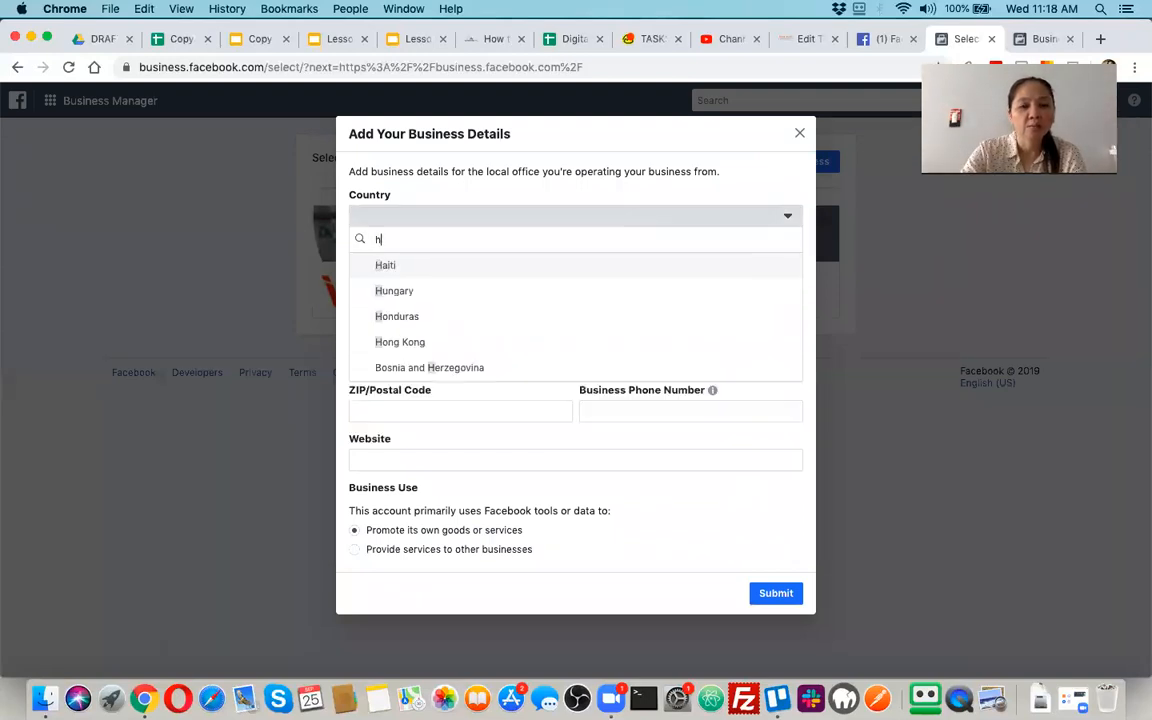
key(BackSpace)
text(ph)
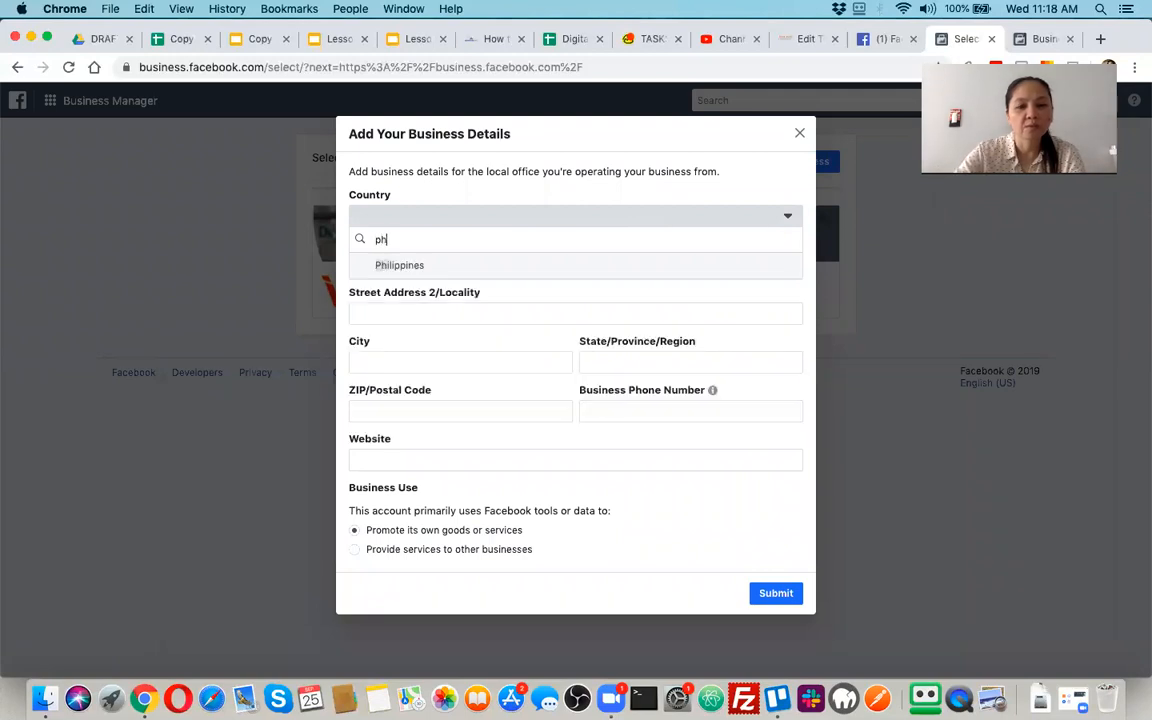
click(585, 266)
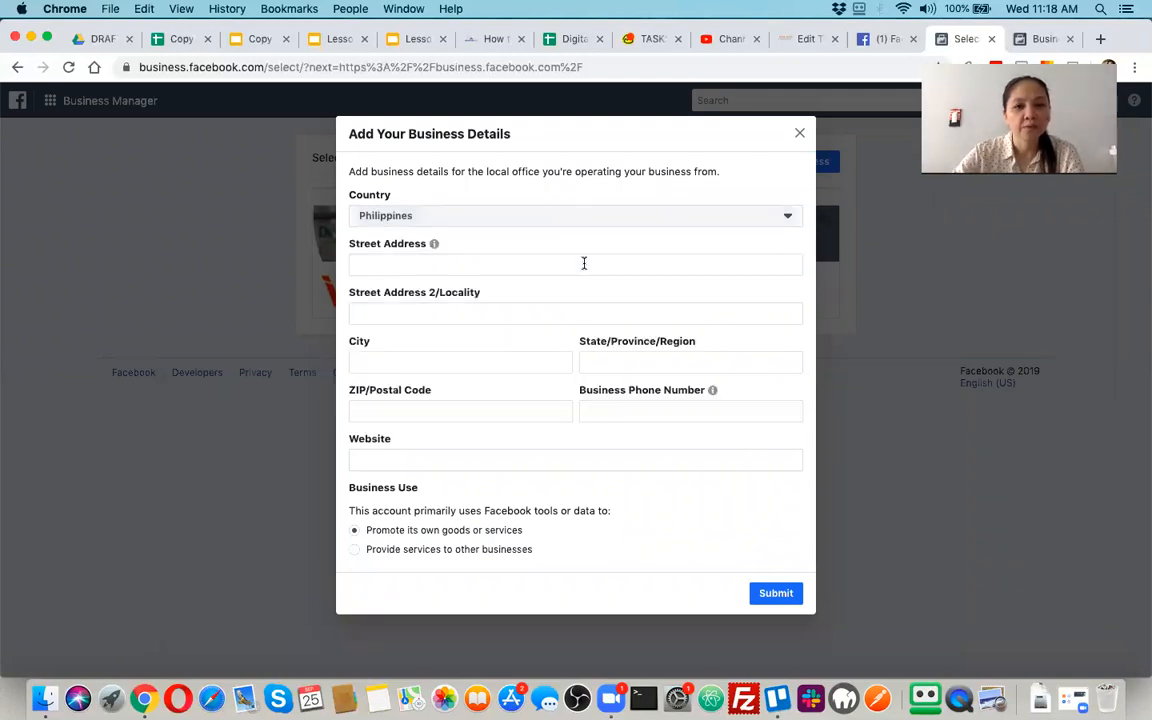
click(505, 266)
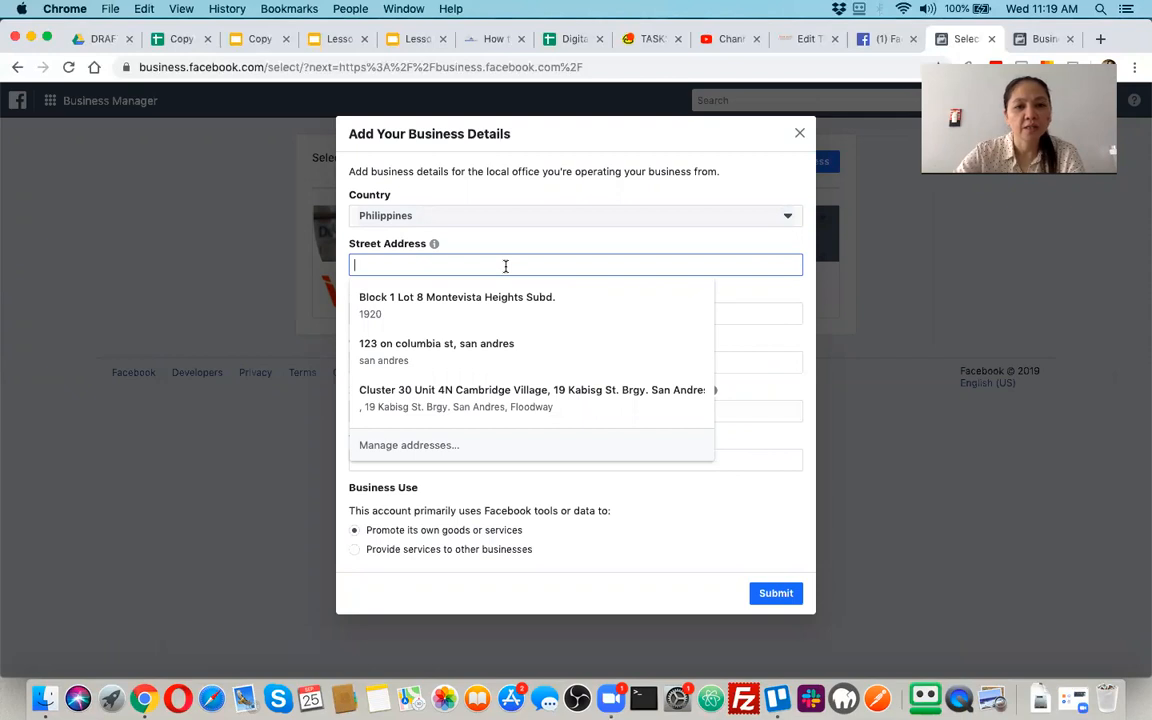
click(463, 301)
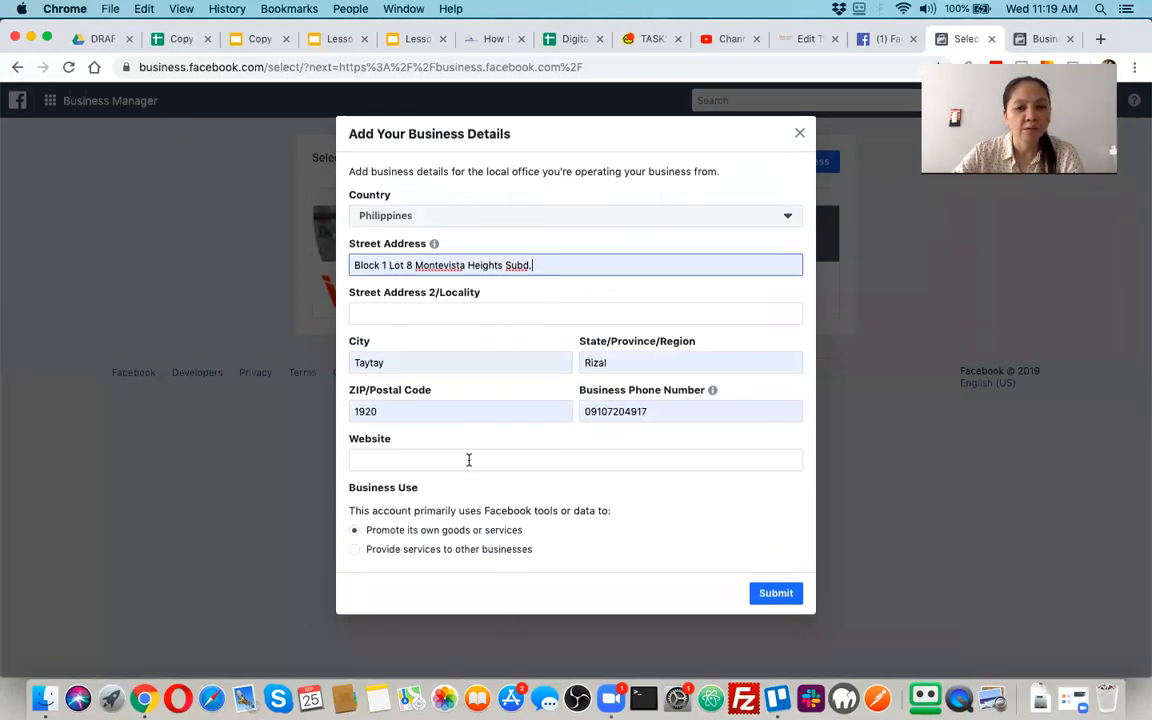
Enter the business website address, submit the business details and finish creating the account
click(471, 460)
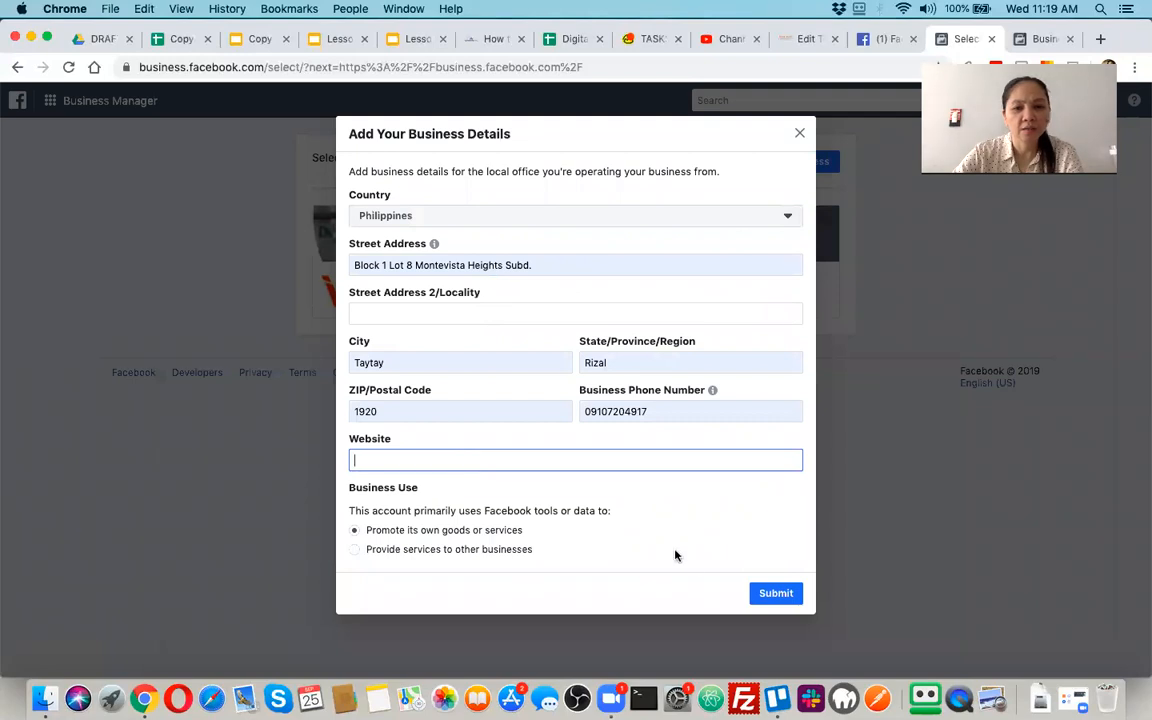
click(773, 594)
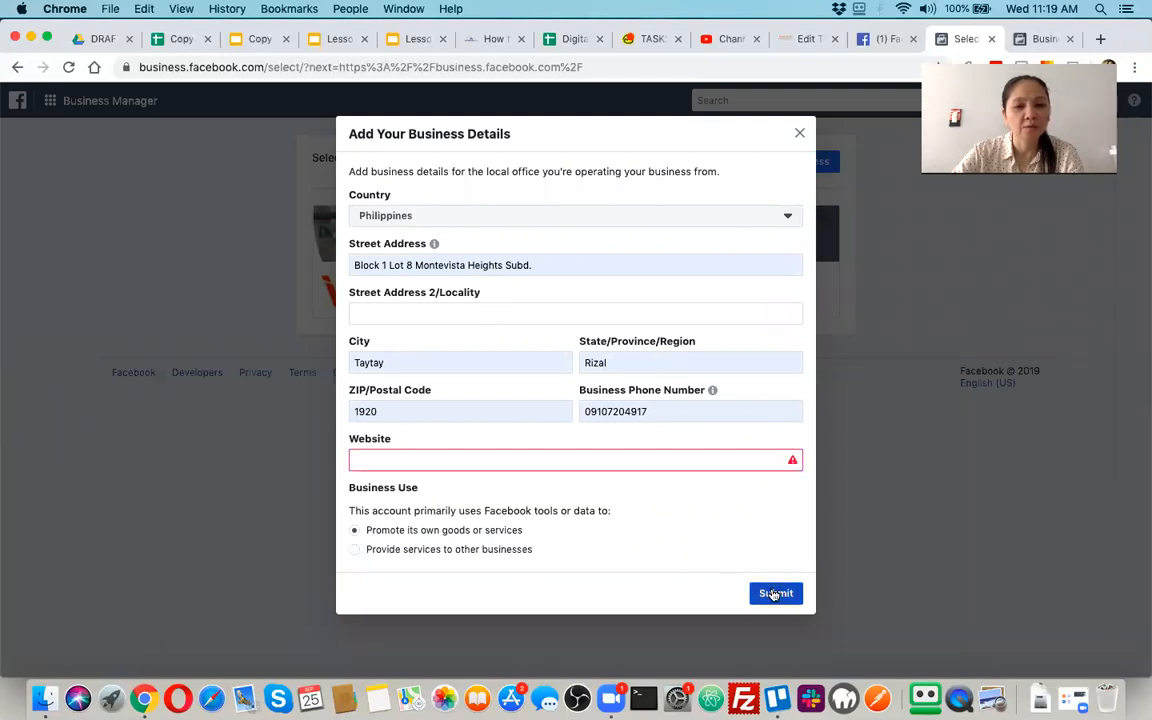
click(643, 461)
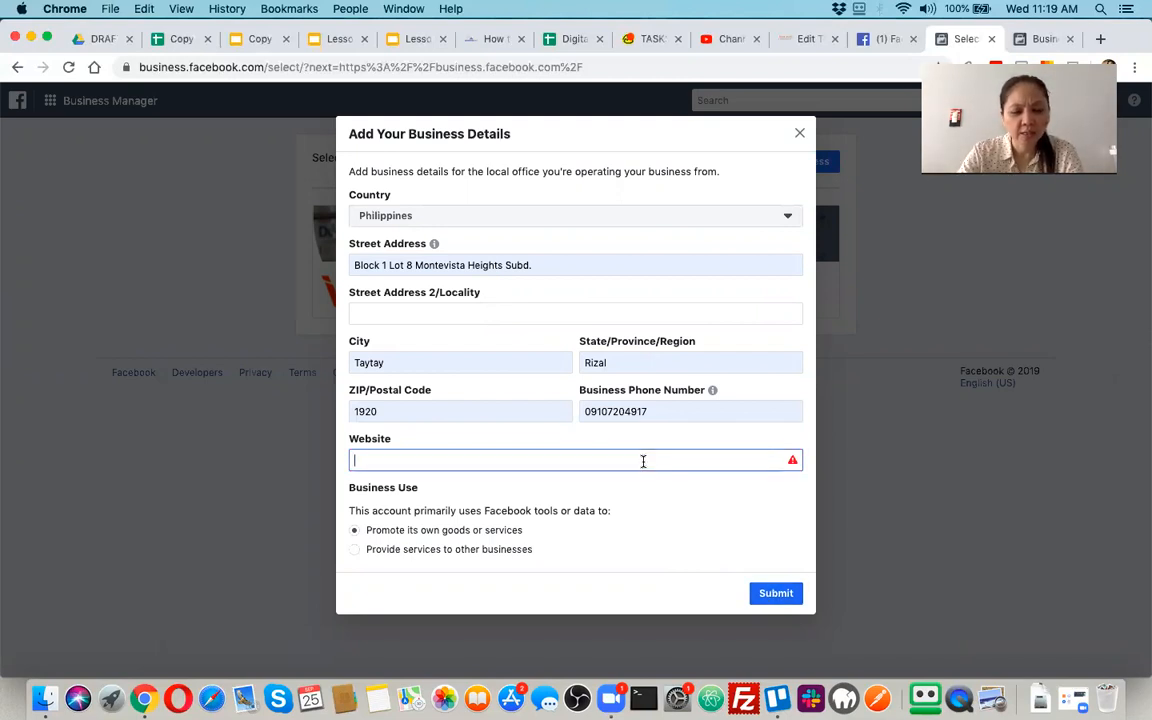
text(rochefelrivera.com)
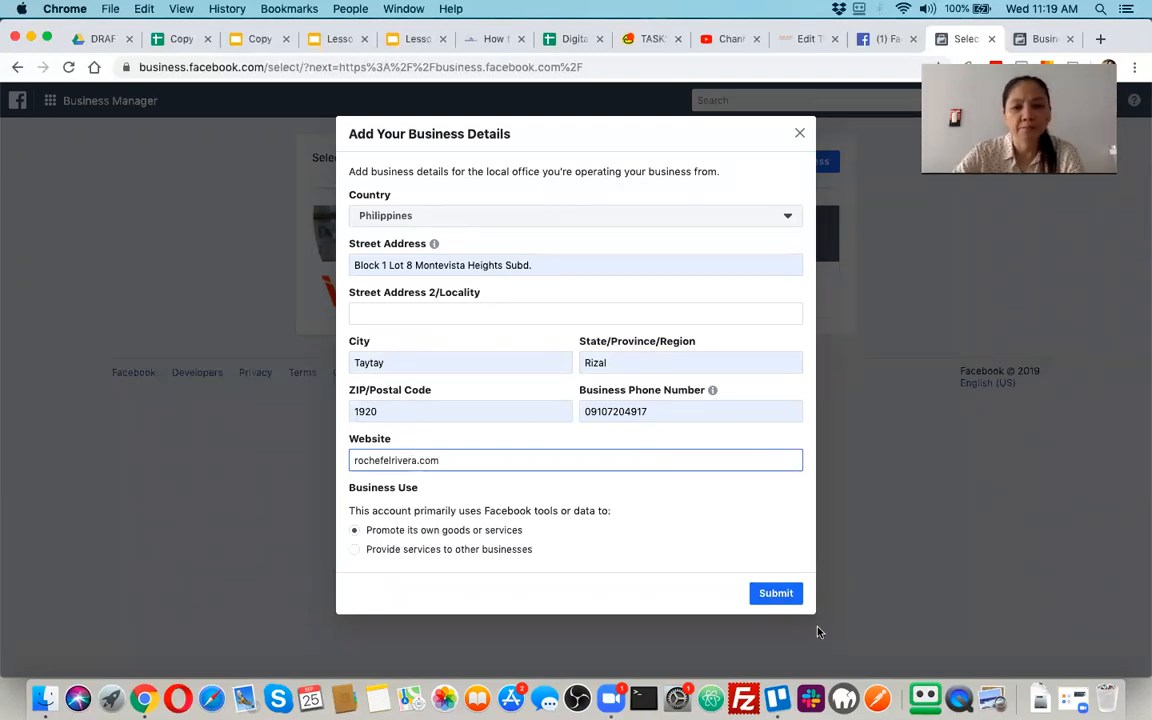
click(768, 594)
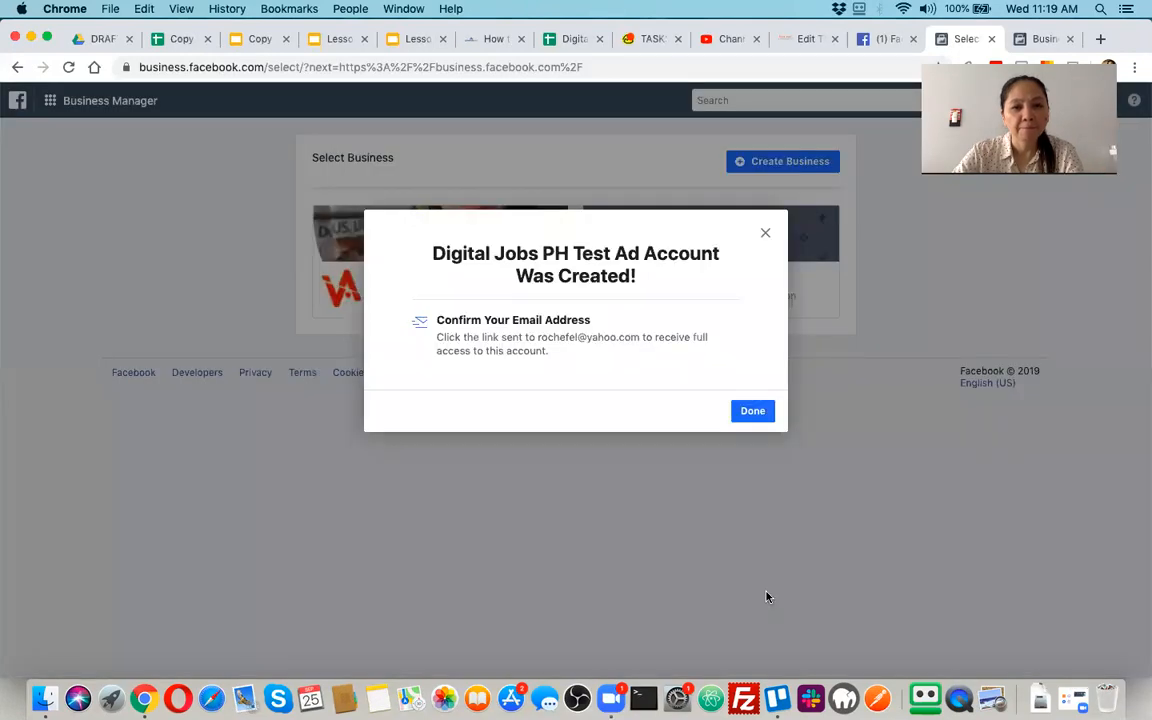
click(754, 412)
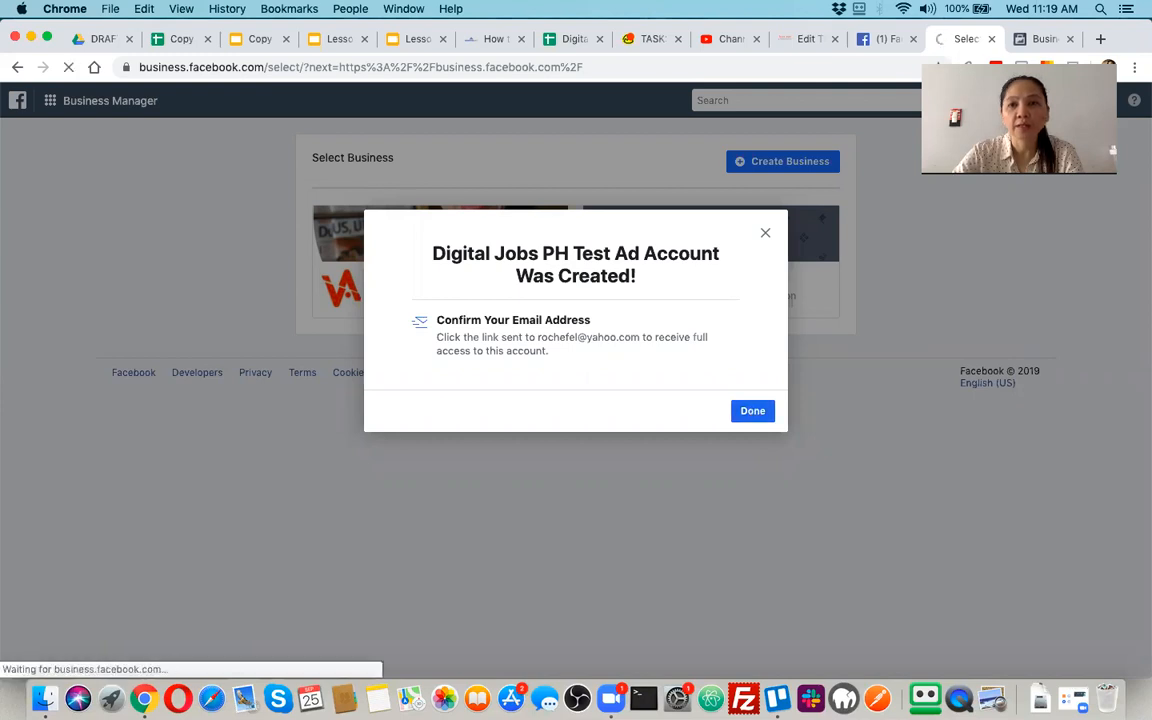
Open Yahoo Mail in a new browser tab and confirm the business email through Facebook's "Confirm your business email" message
click(1100, 40)
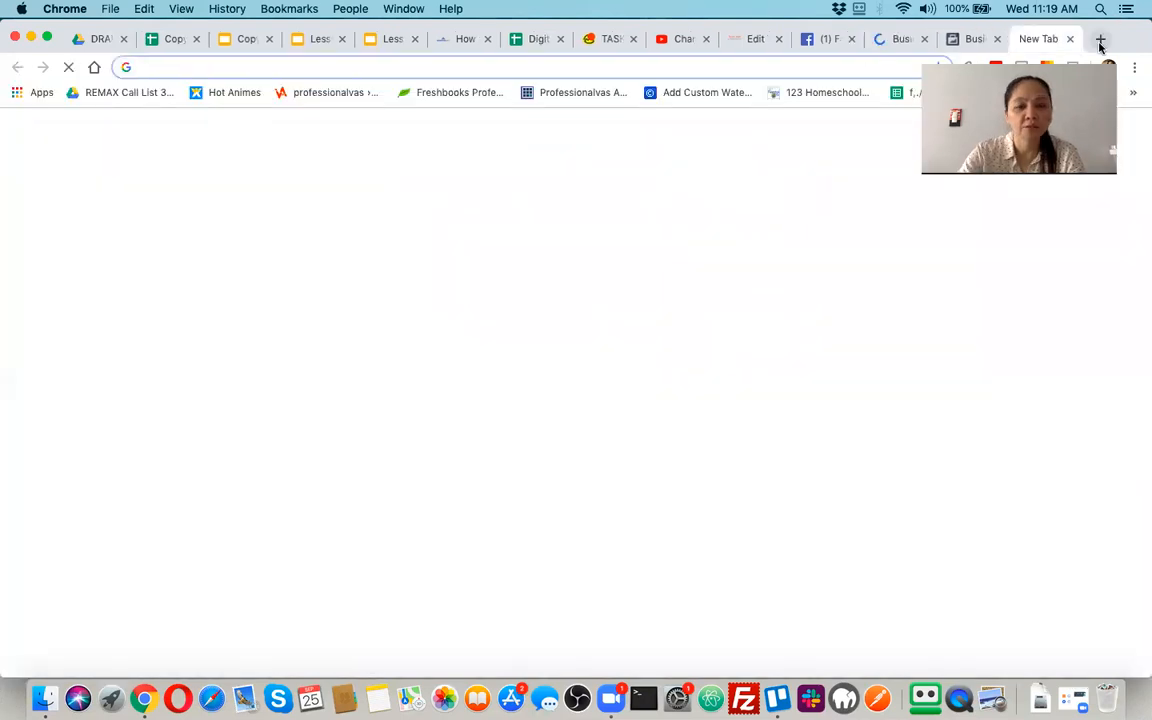
text(mail)
key(Return)
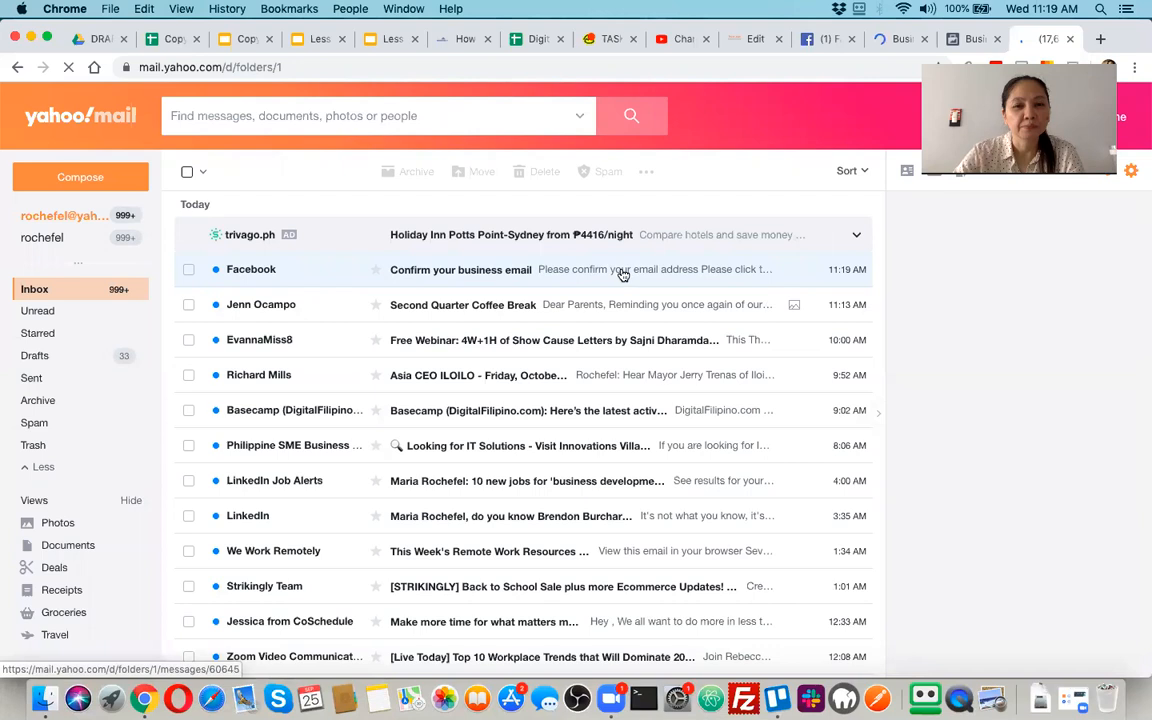
click(622, 274)
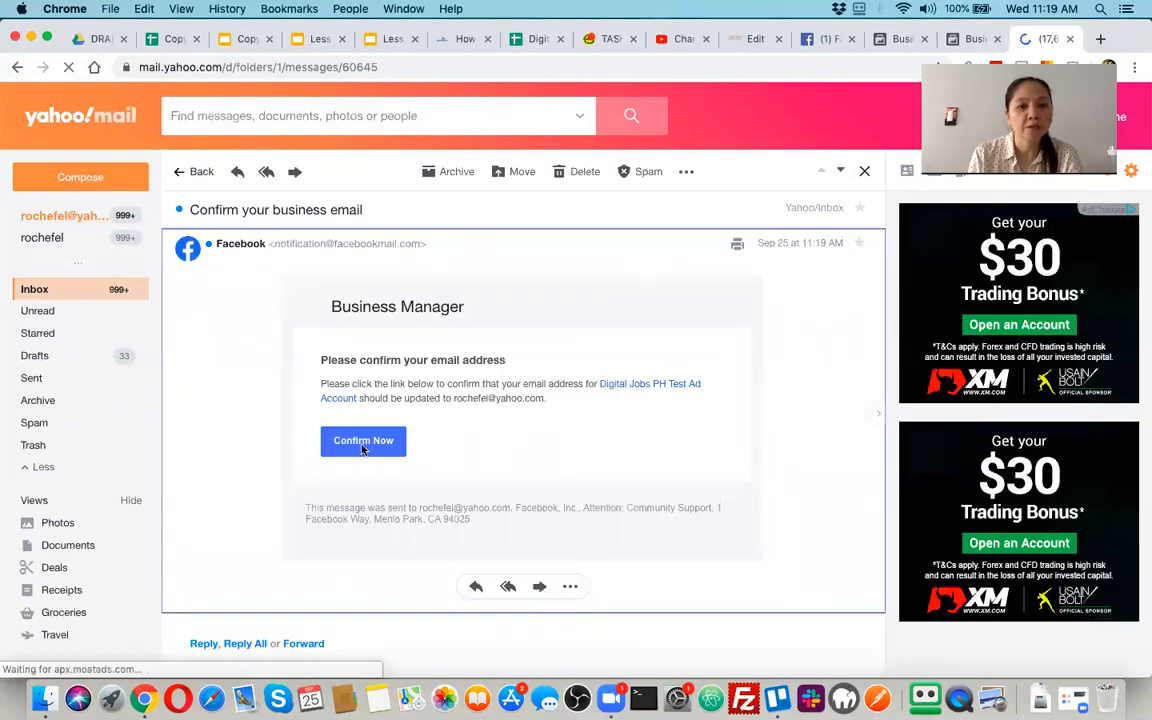
click(365, 445)
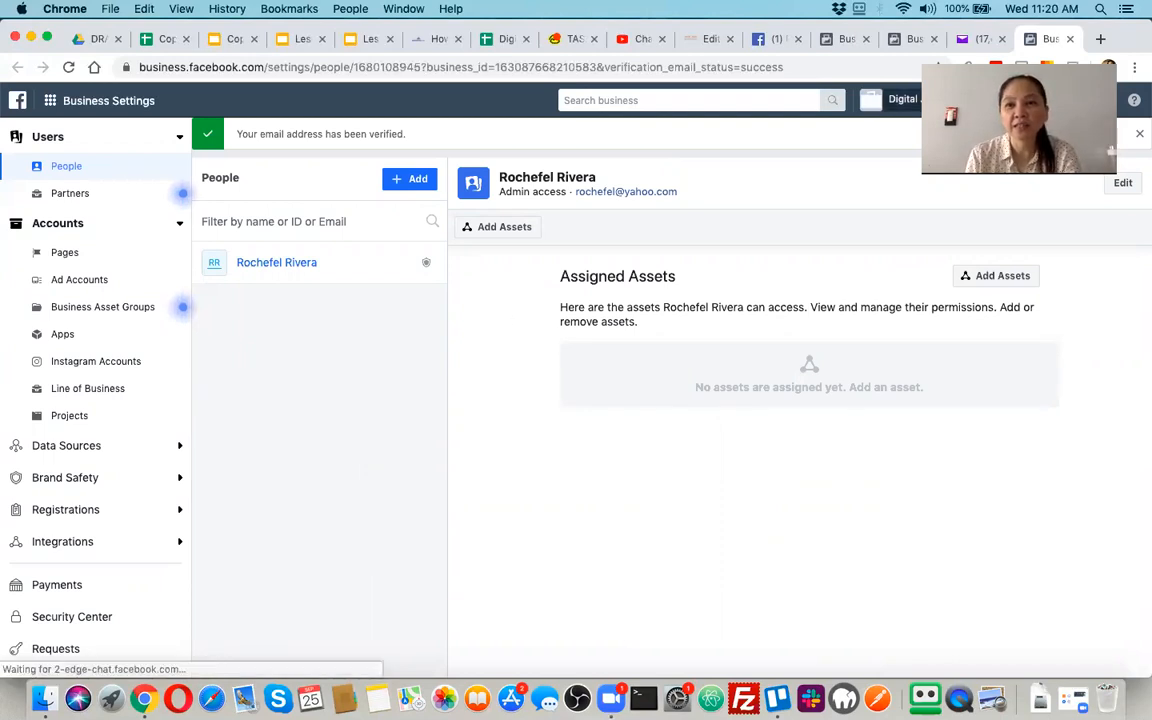
Select the Digital Jobs PH Test Ad Account as the active business in Business Settings
click(948, 100)
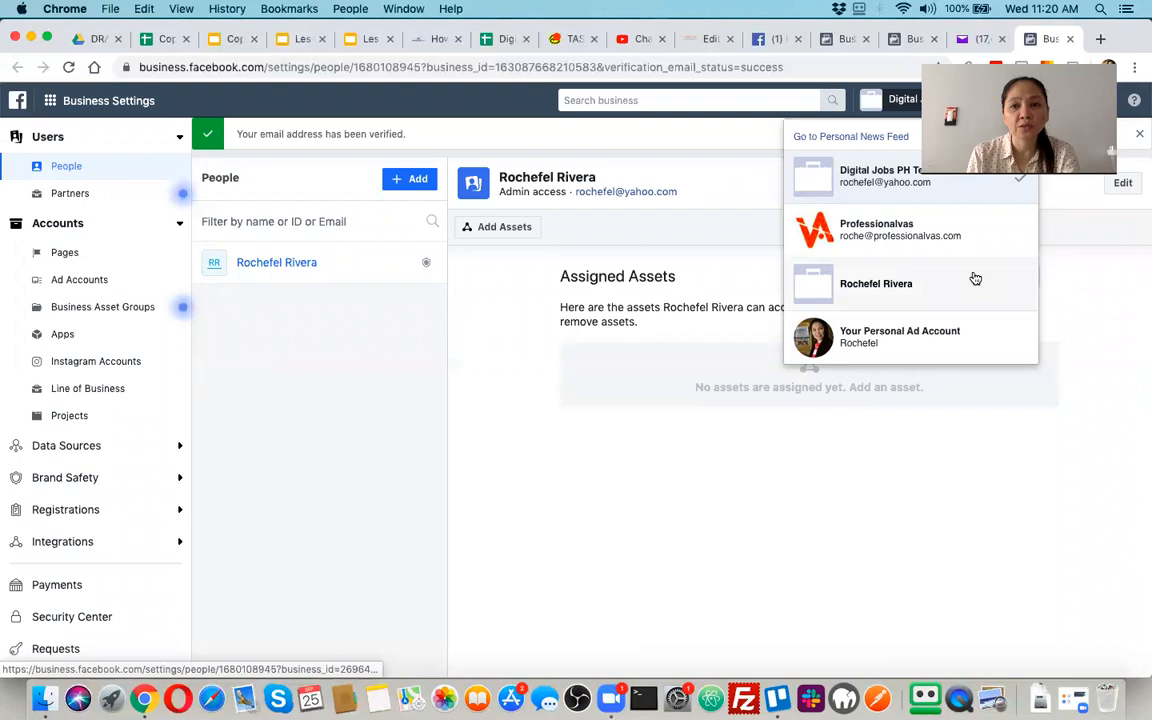
click(948, 180)
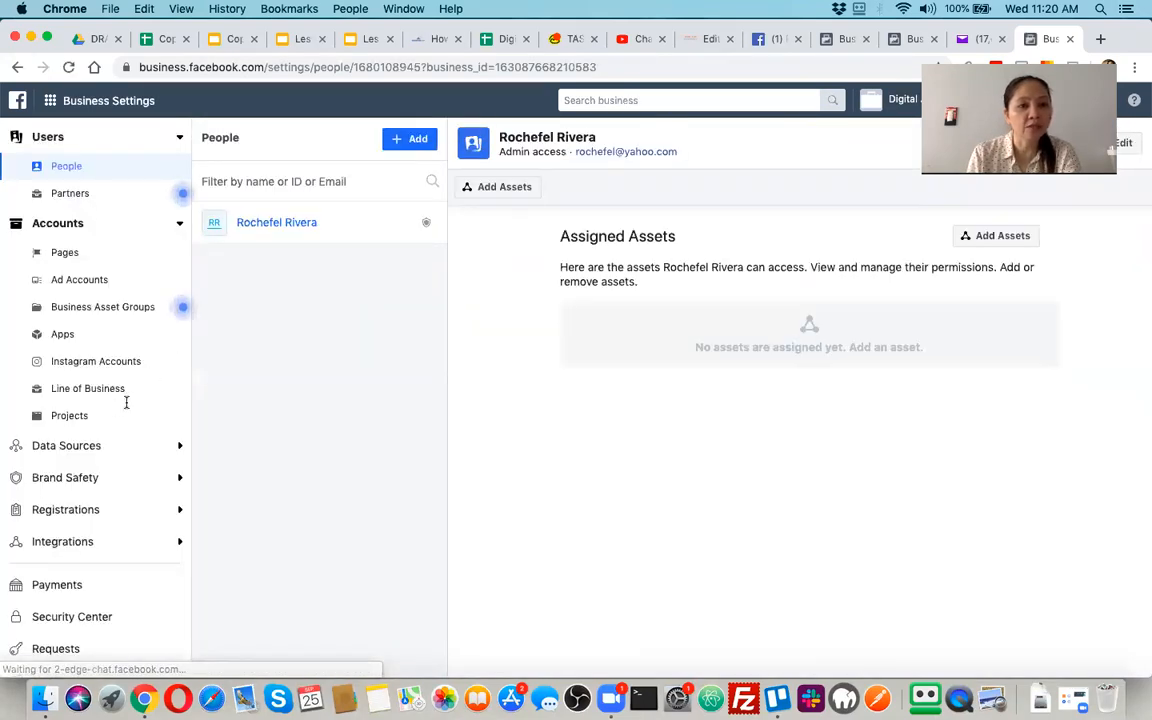
Start a new ad account for the business, named Digital Jobs PH Test, keeping the Asia/Manila time zone and US Dollars currency
click(95, 283)
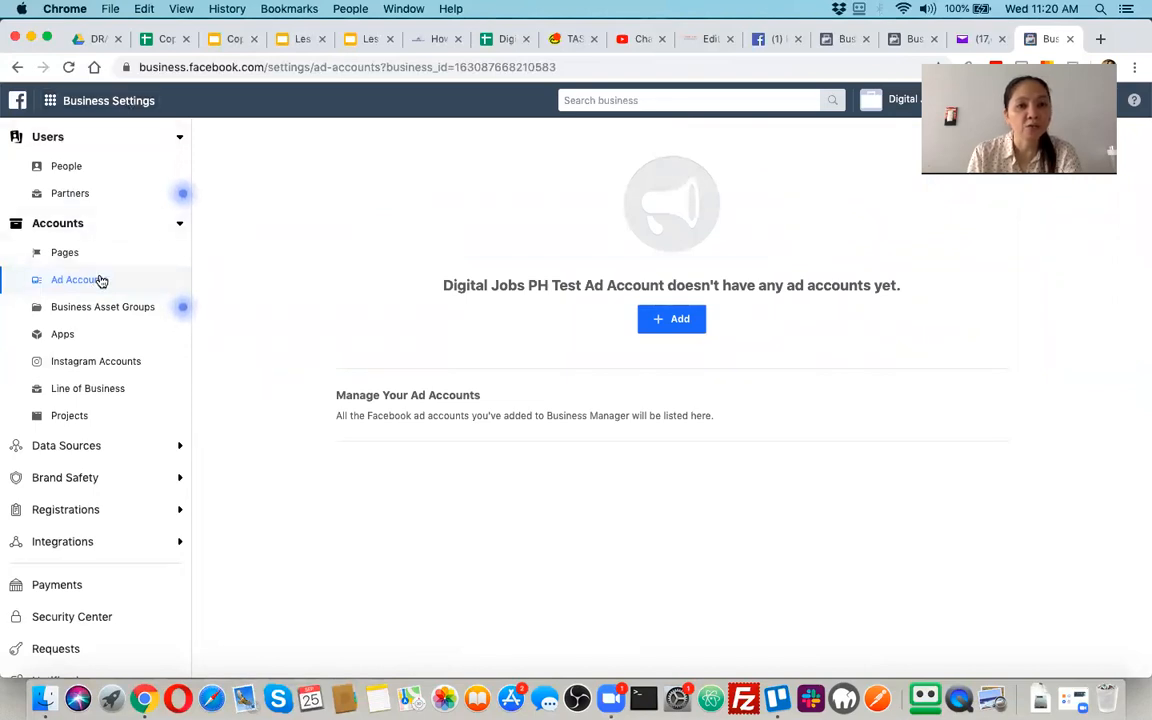
scroll(129, 388, down, 2)
scroll(129, 390, up, 2)
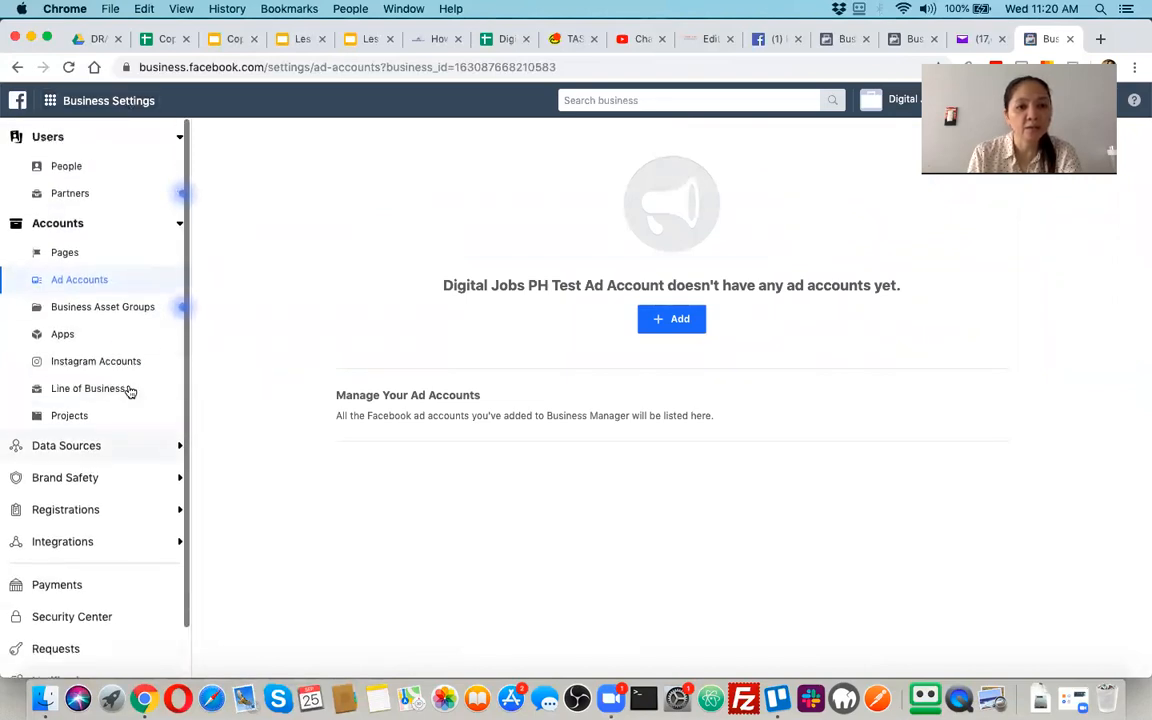
click(665, 325)
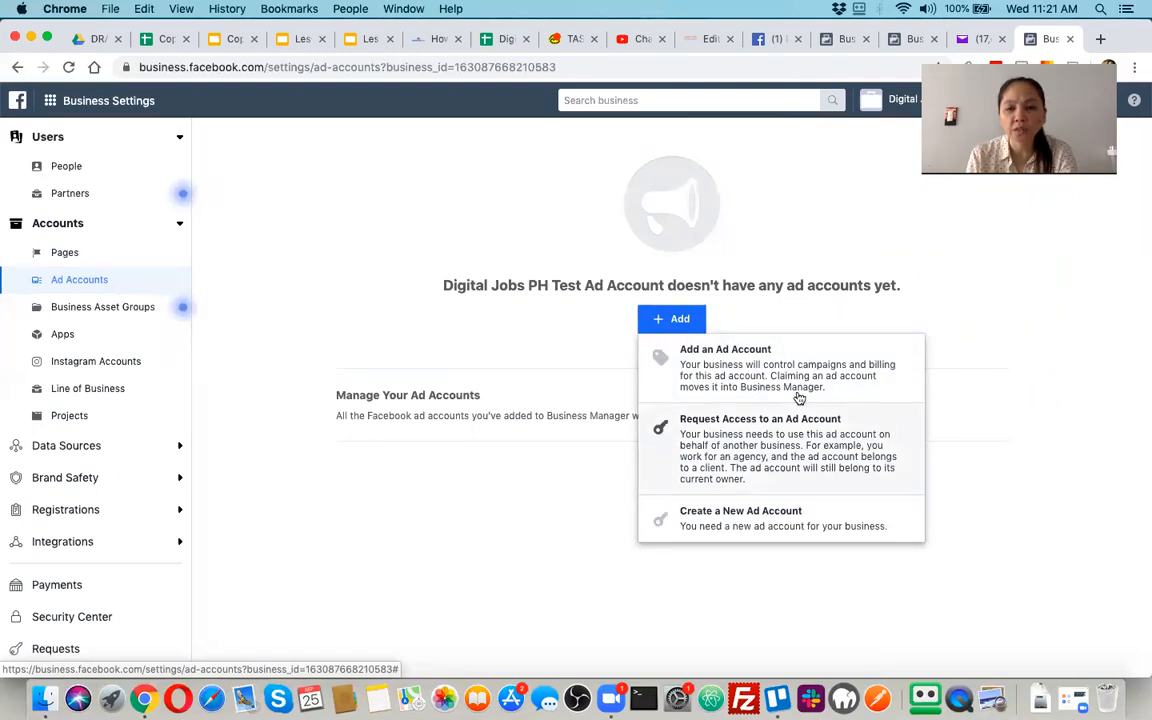
click(759, 528)
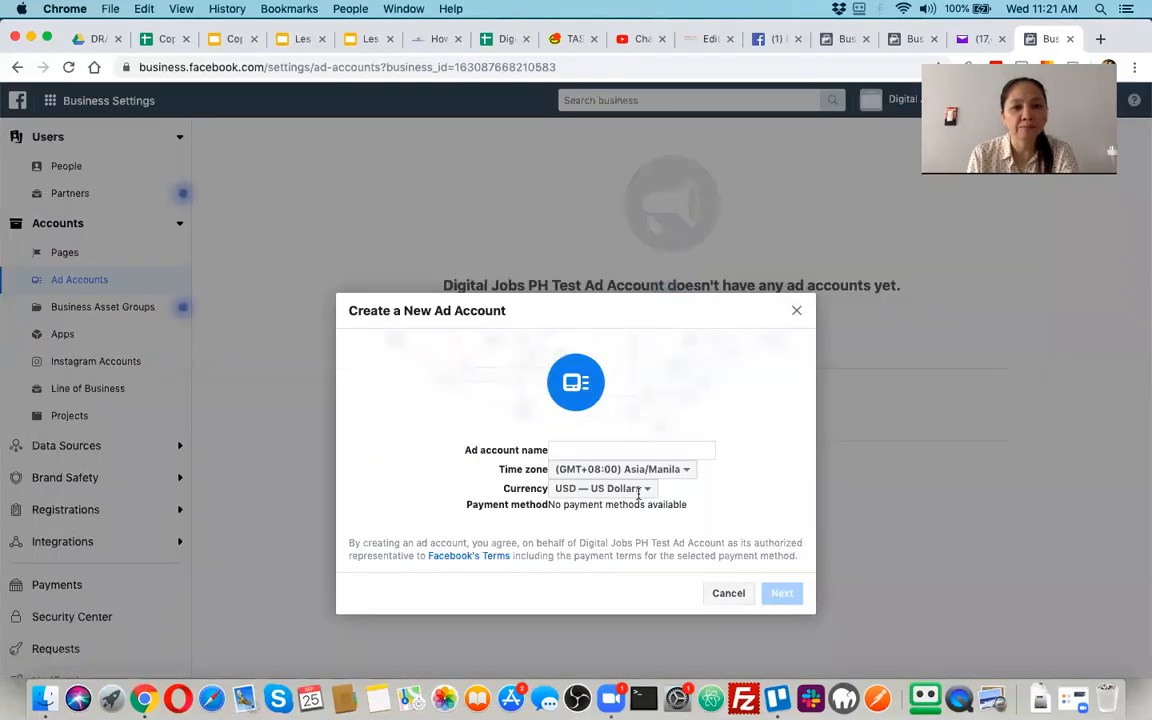
click(677, 448)
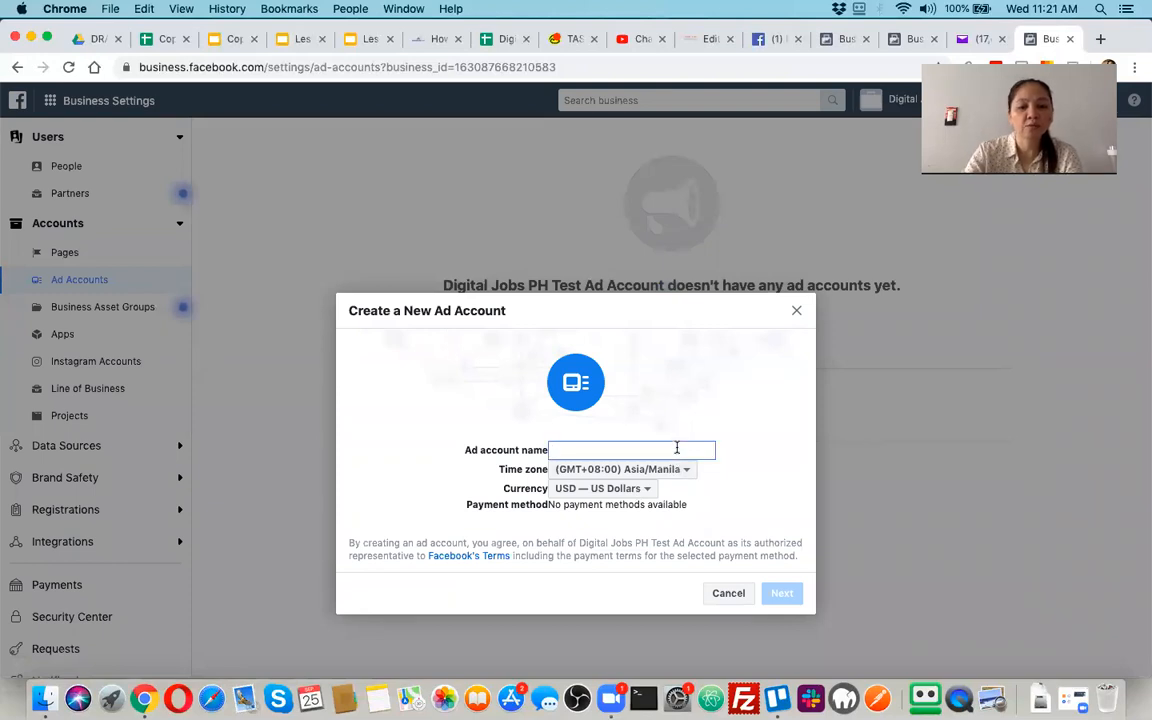
text(Digital Jobs O)
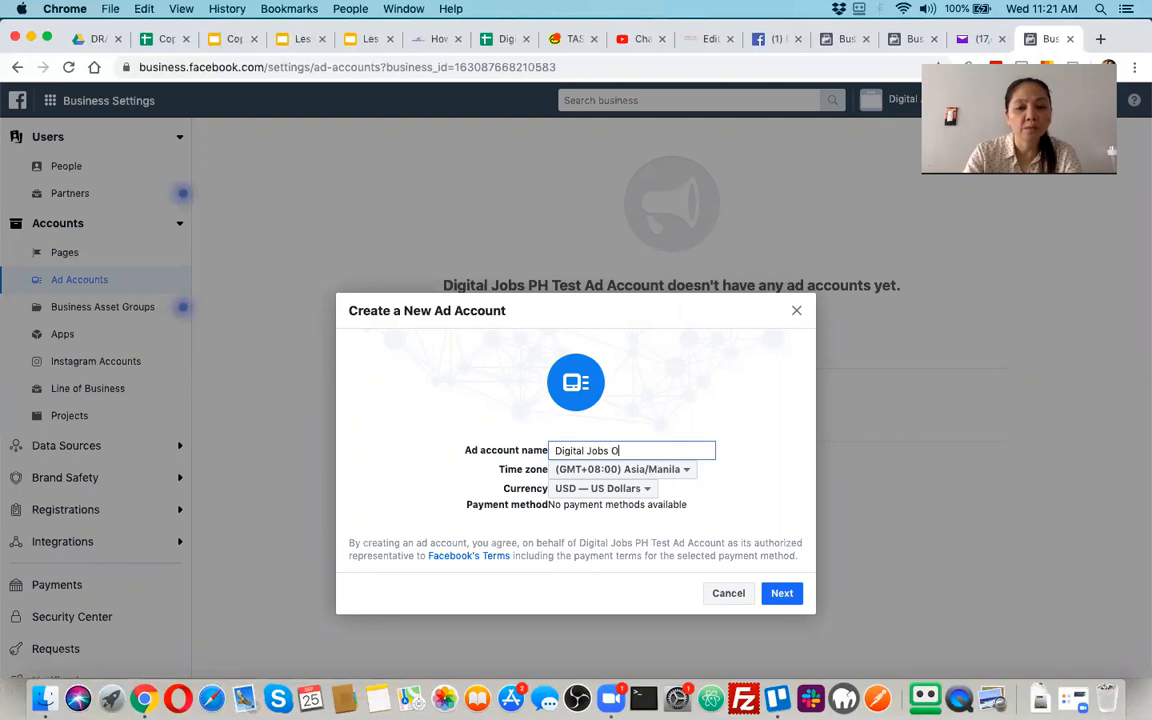
key(BackSpace)
text(PH Test)
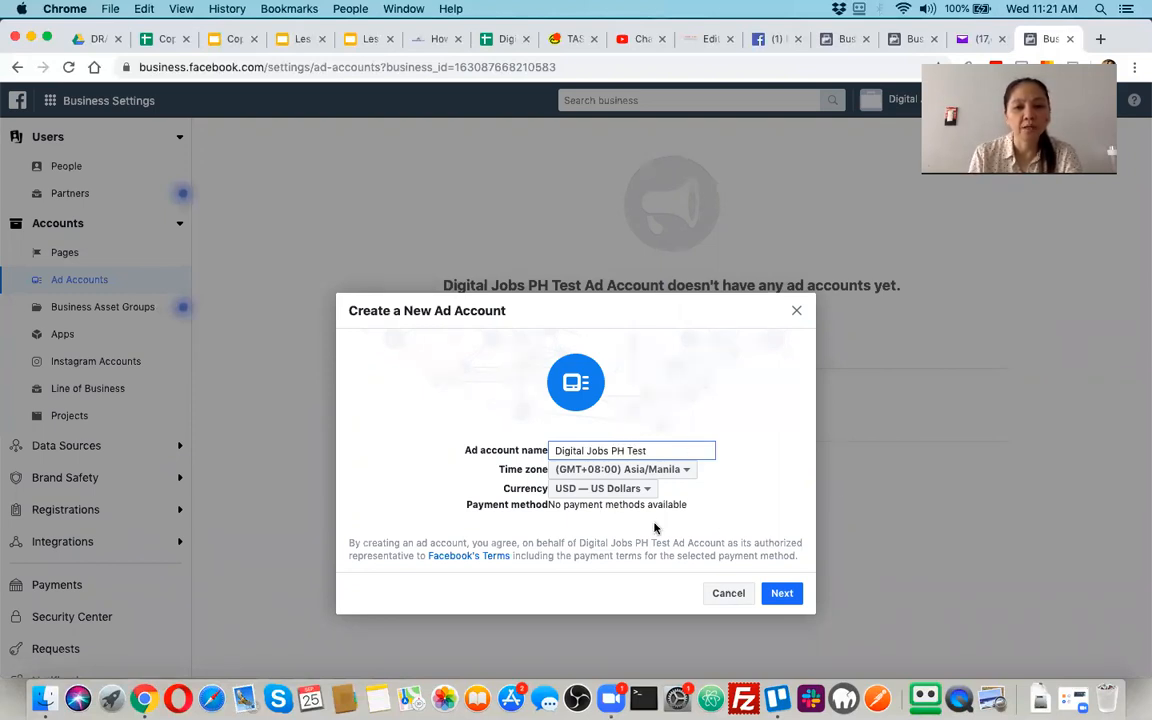
click(782, 594)
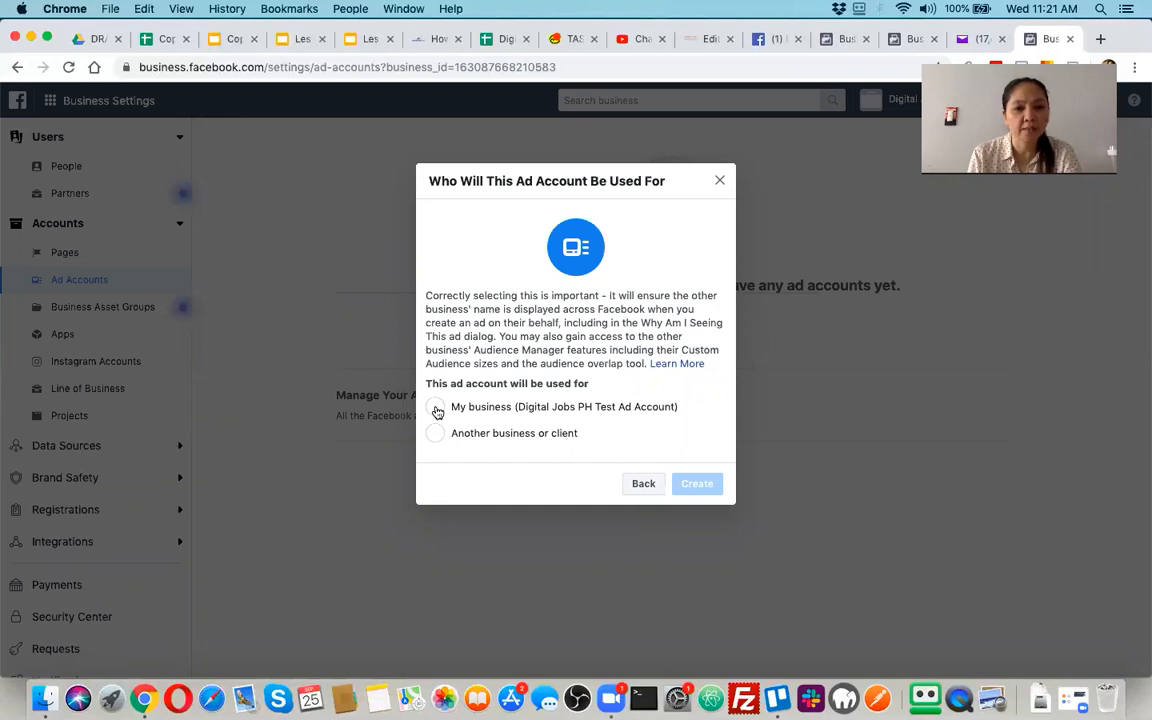
Specify that the ad account is used for My business (Digital Jobs PH Test Ad Account) and create it
click(437, 410)
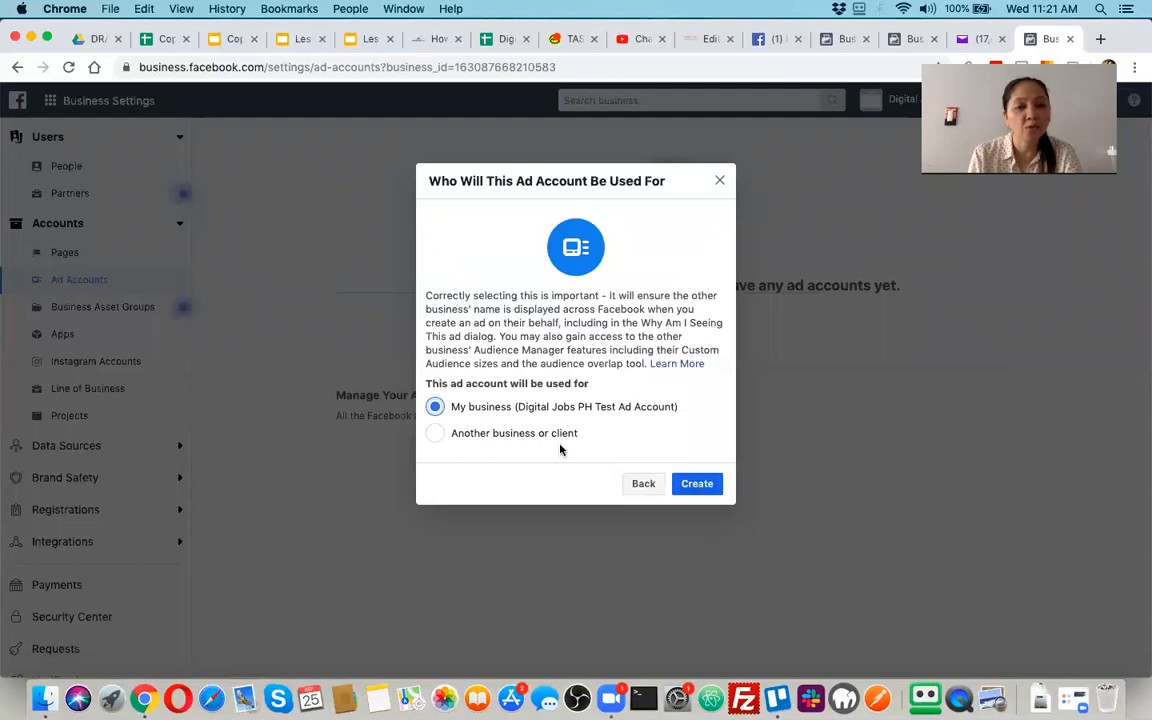
click(442, 436)
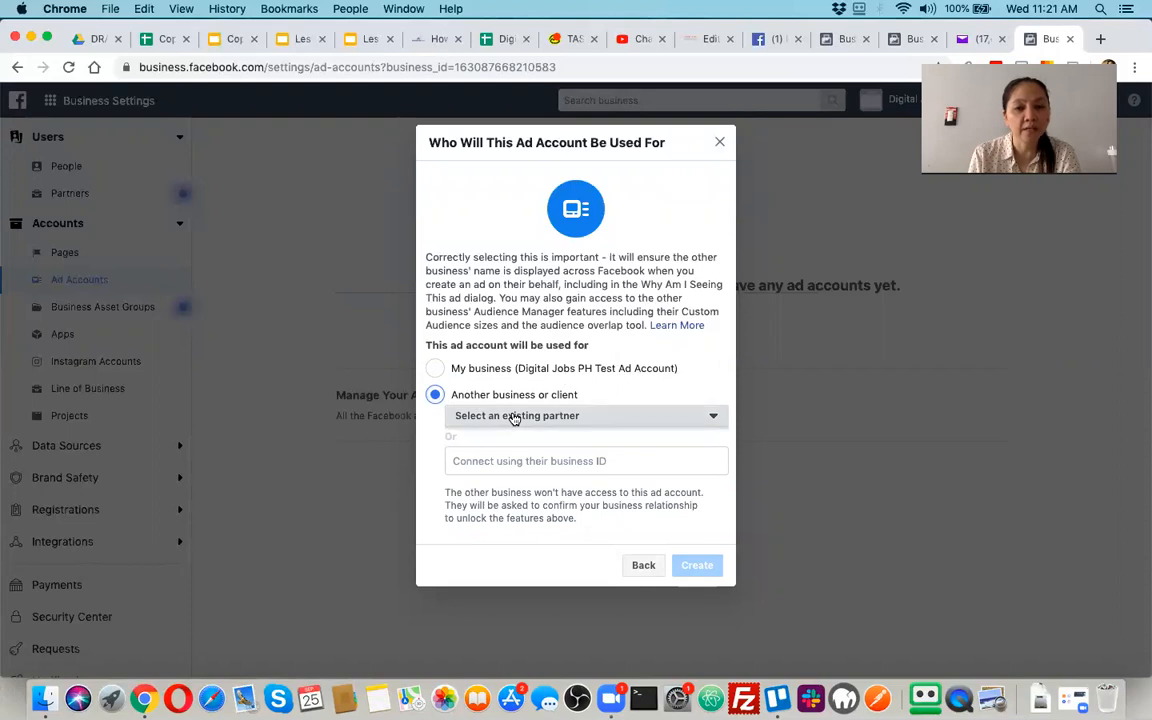
click(437, 367)
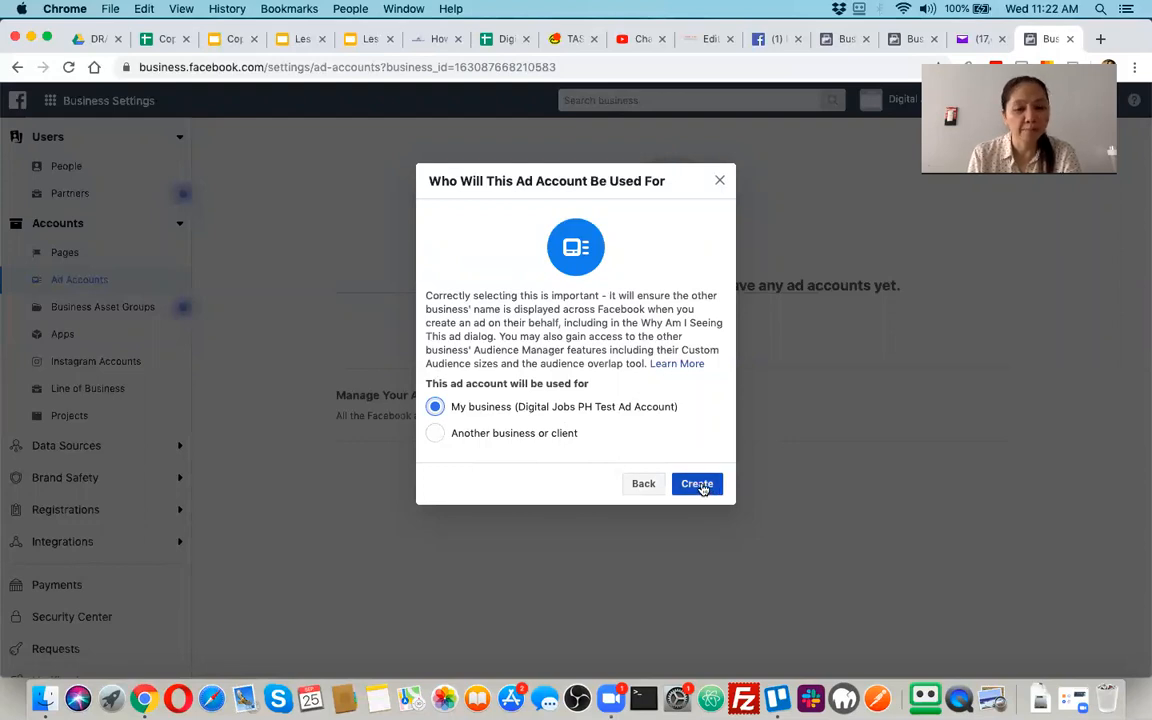
click(698, 485)
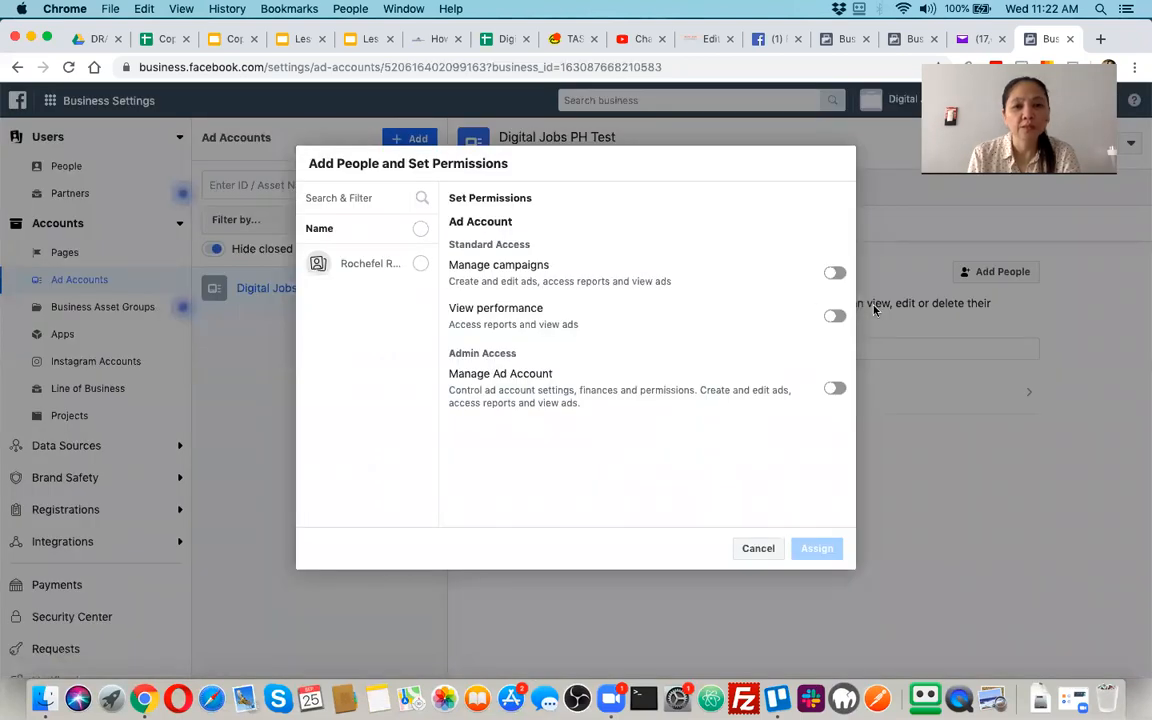
Assign the listed person to the Digital Jobs PH Test ad account with Manage campaigns and Manage Ad Account permissions, and close the confirmation
click(420, 265)
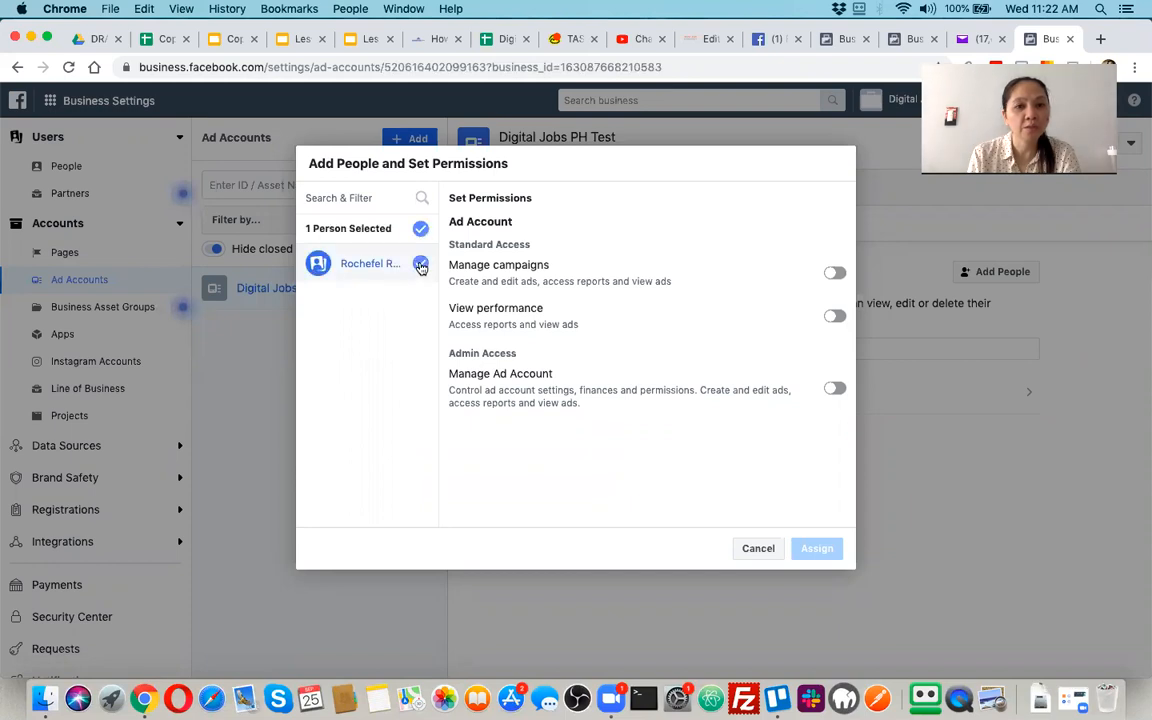
click(836, 273)
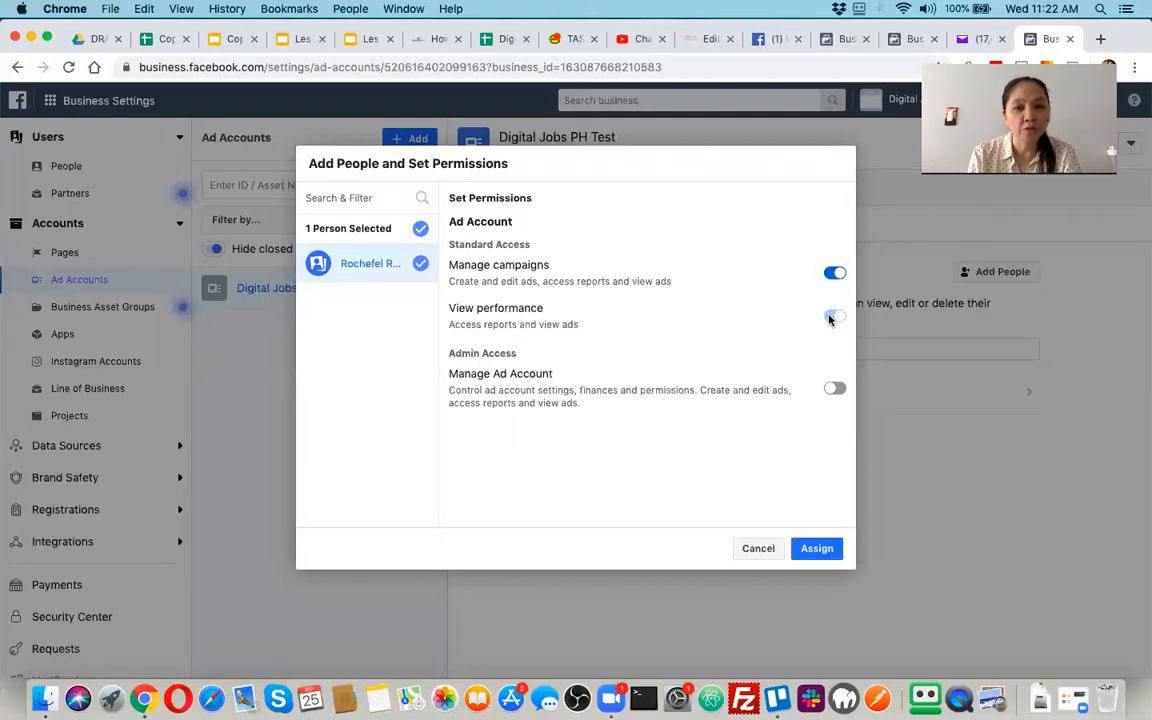
click(836, 390)
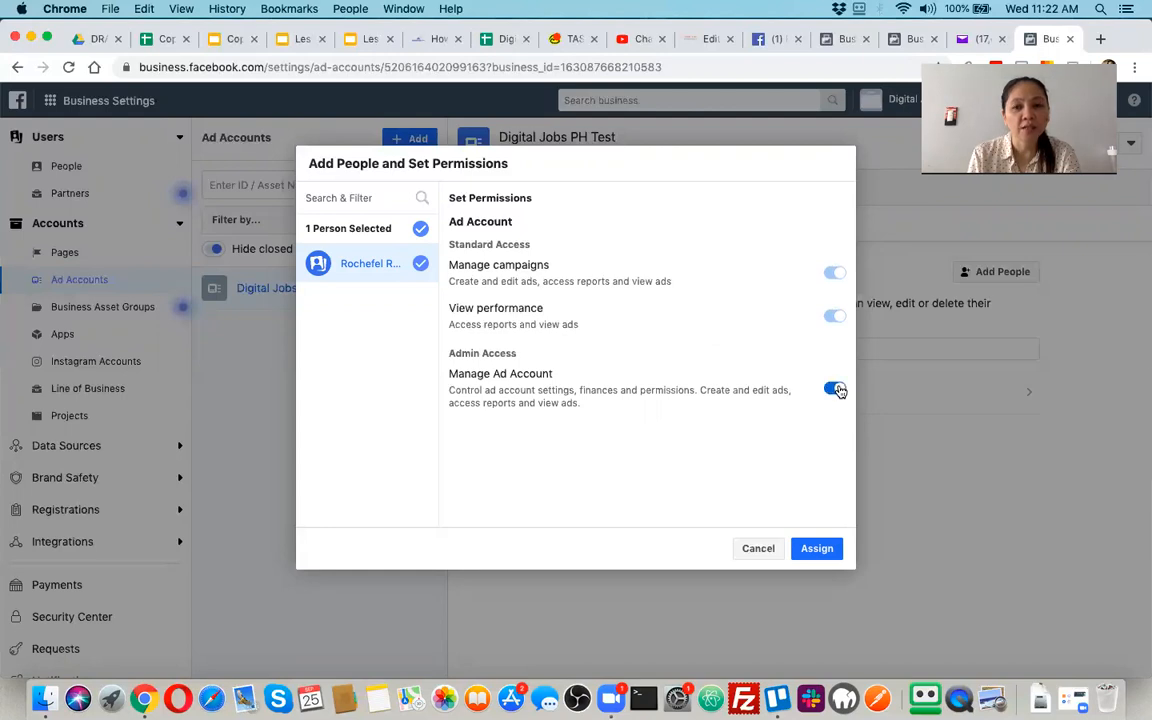
click(816, 549)
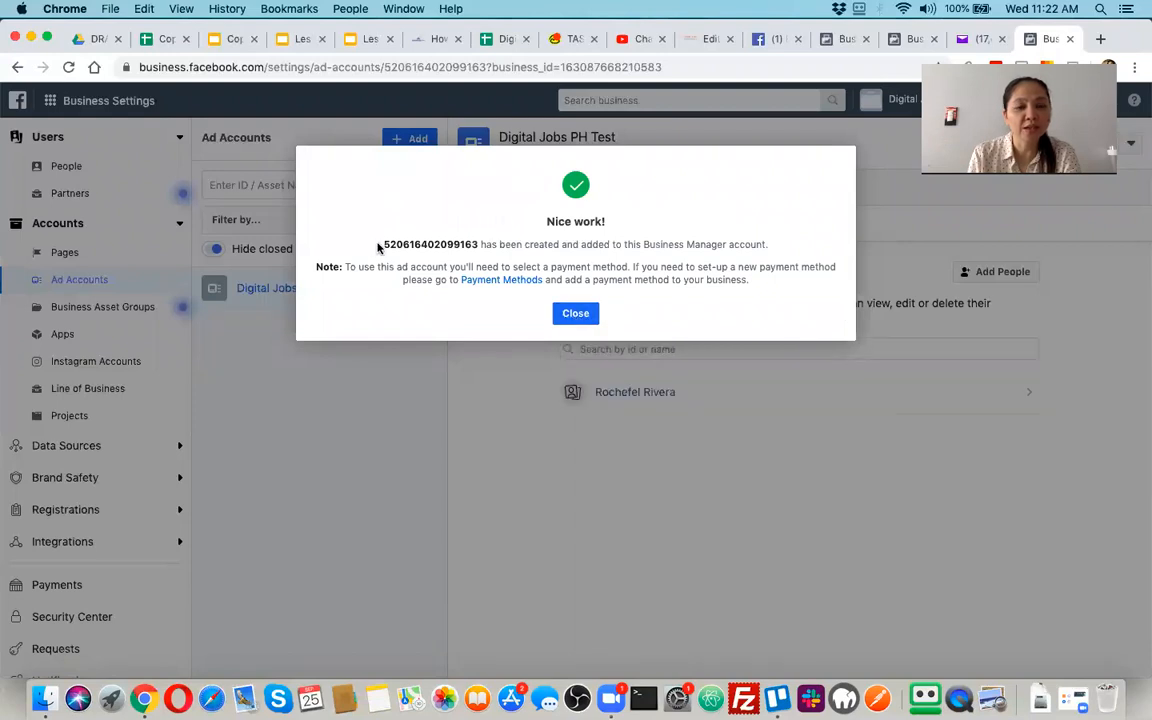
drag(381, 246, 477, 237)
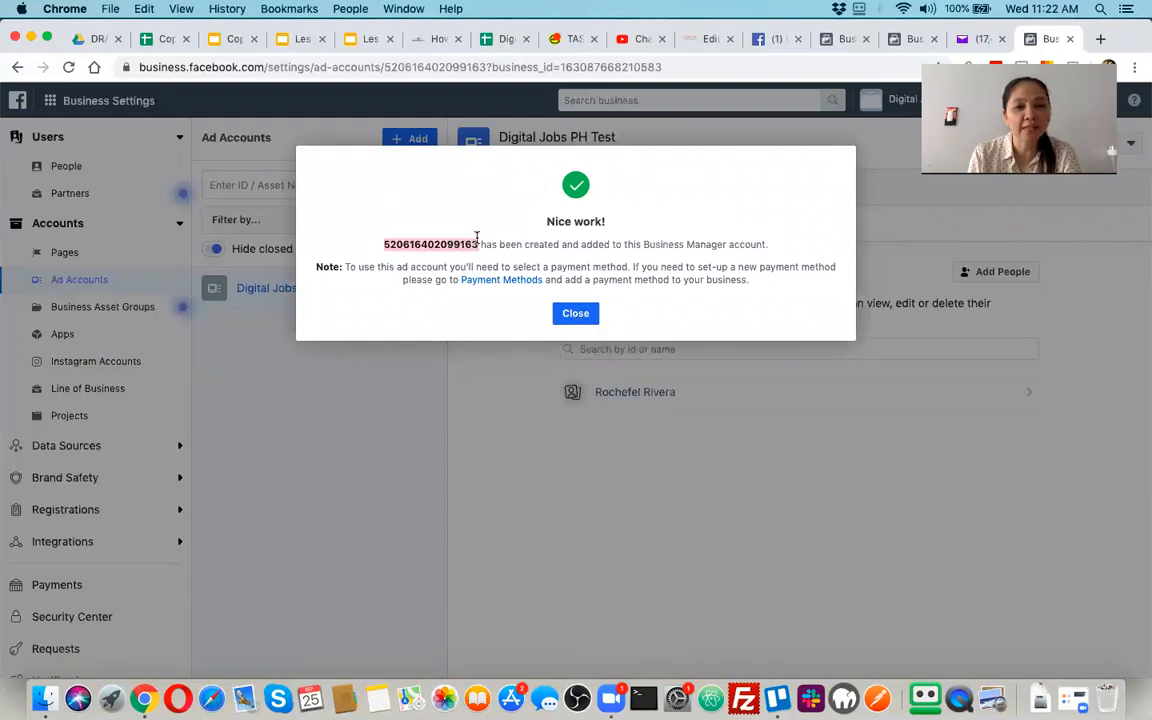
click(576, 314)
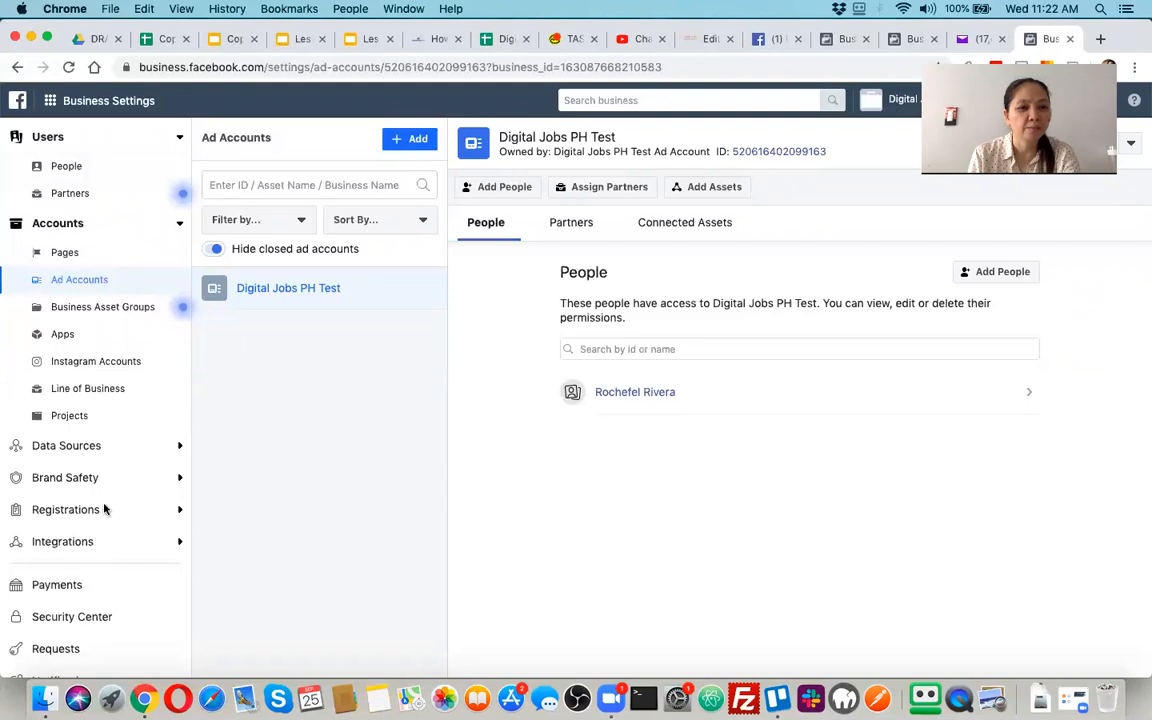
View the options for organizing work with business asset groups and close the setup without choosing one
click(88, 307)
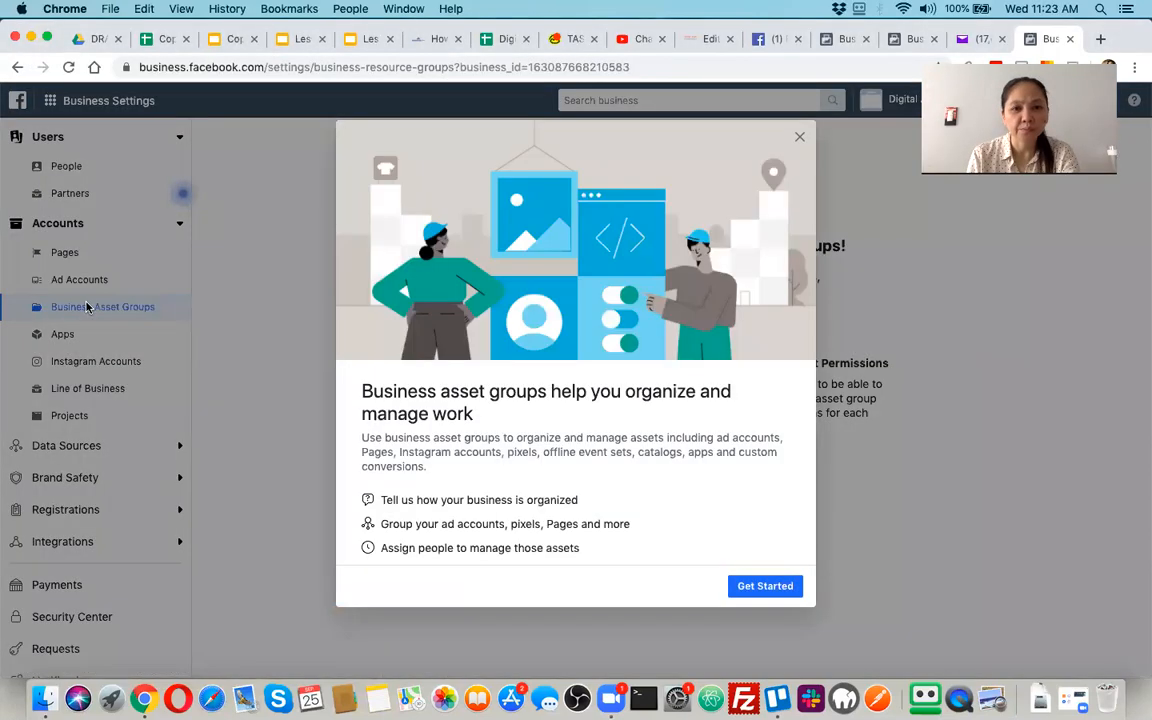
click(784, 587)
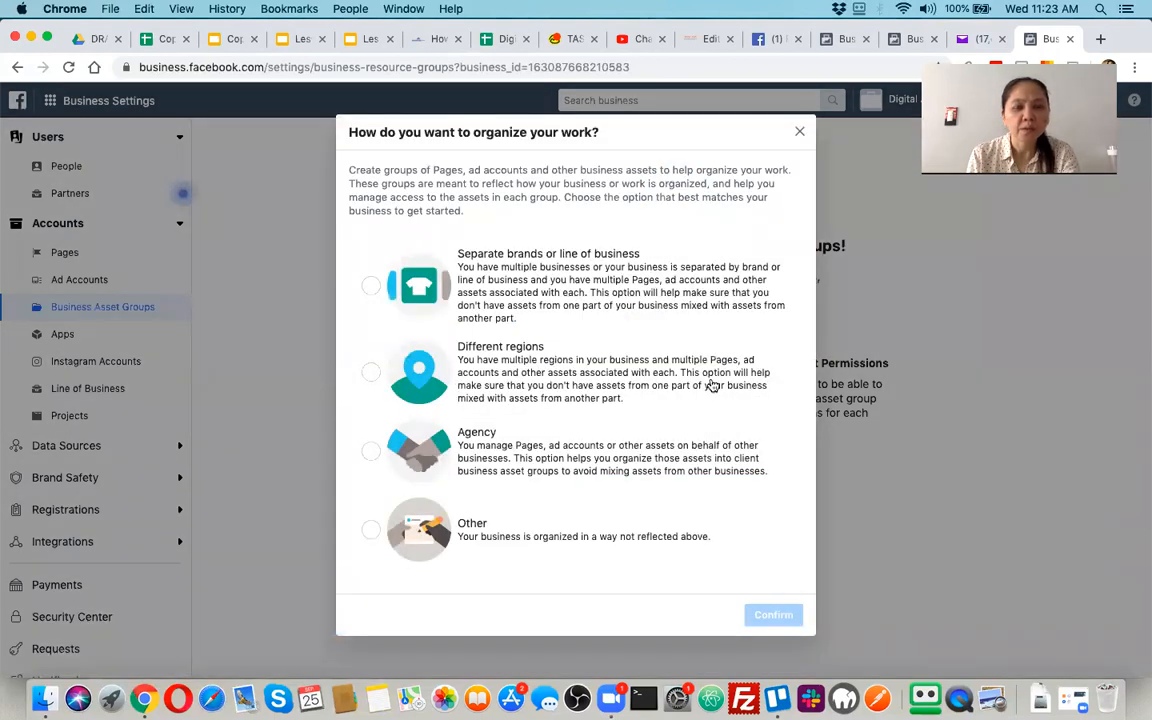
click(802, 133)
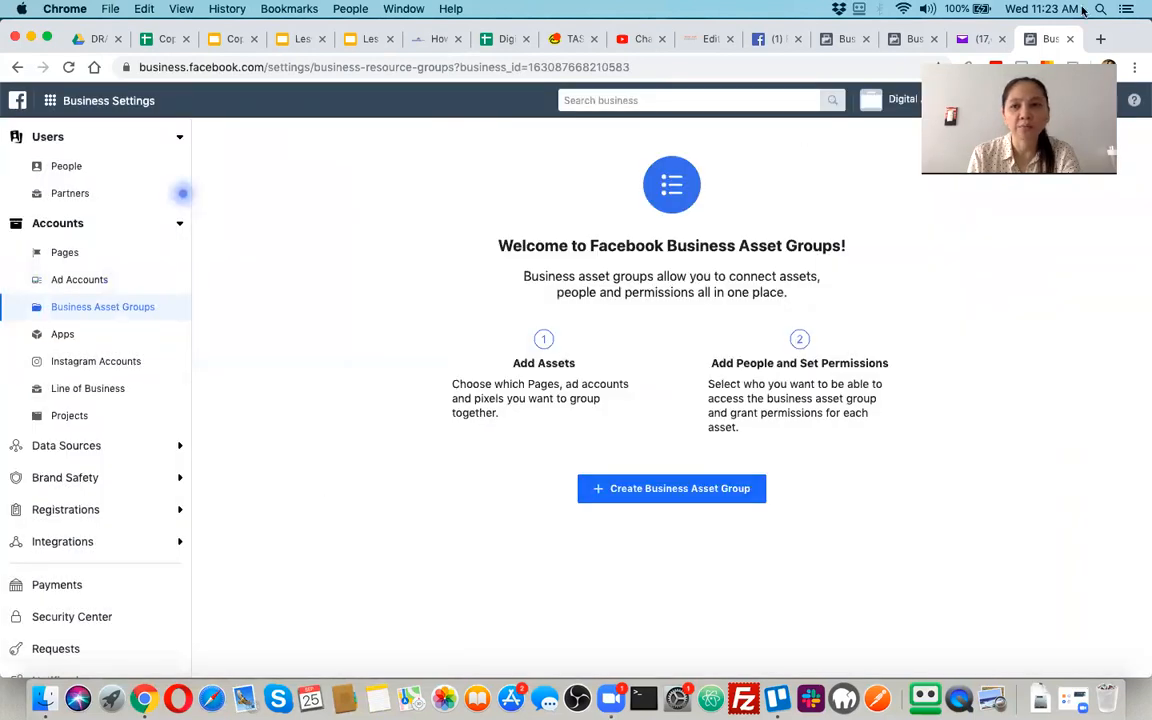
Open the people settings of Digital Jobs PH Test Ad Account and examine the form for inviting people and assigning business roles
click(897, 100)
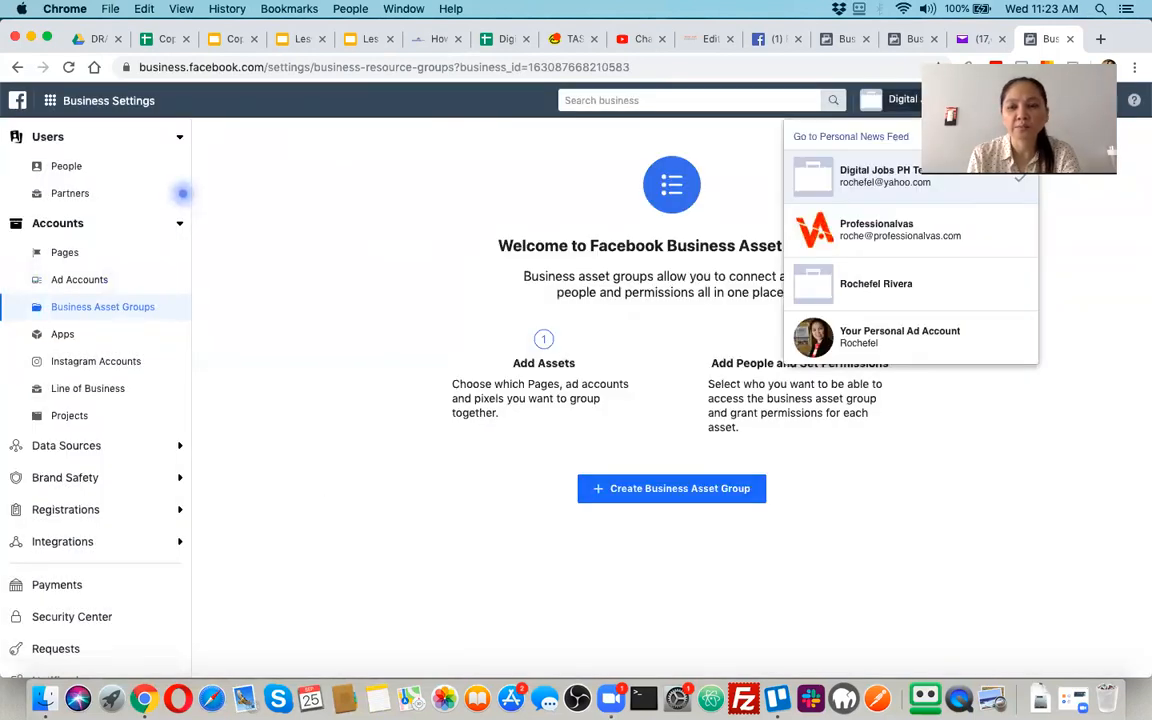
click(876, 172)
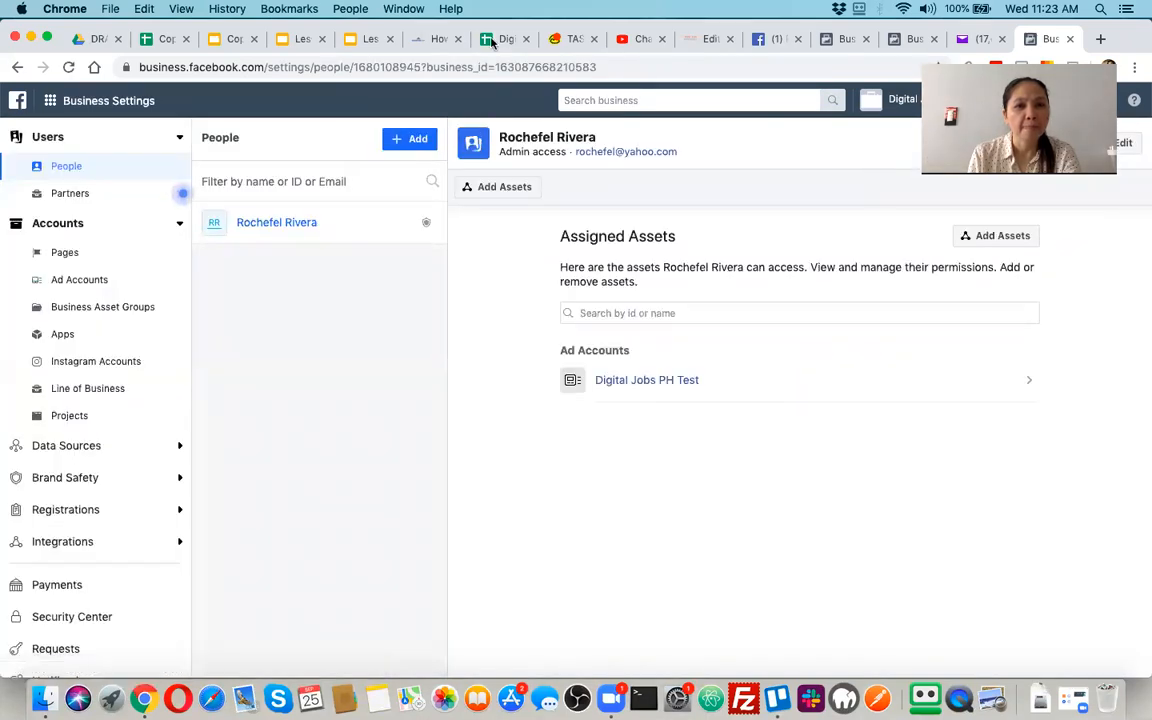
click(403, 143)
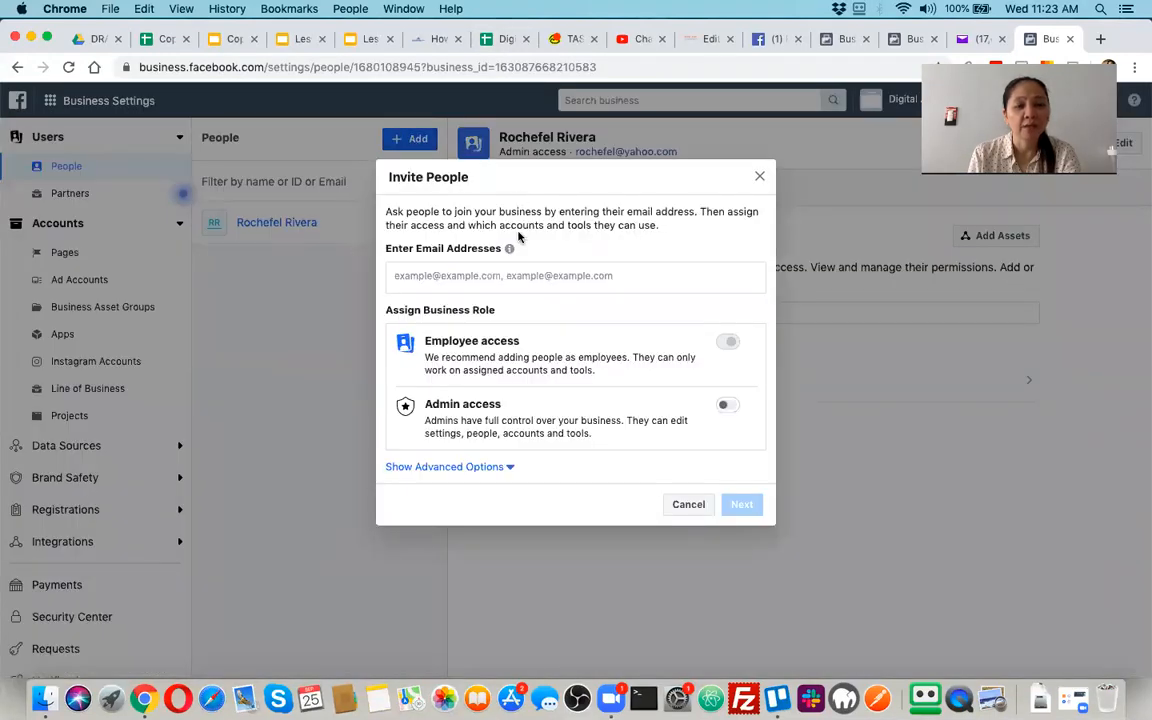
click(504, 273)
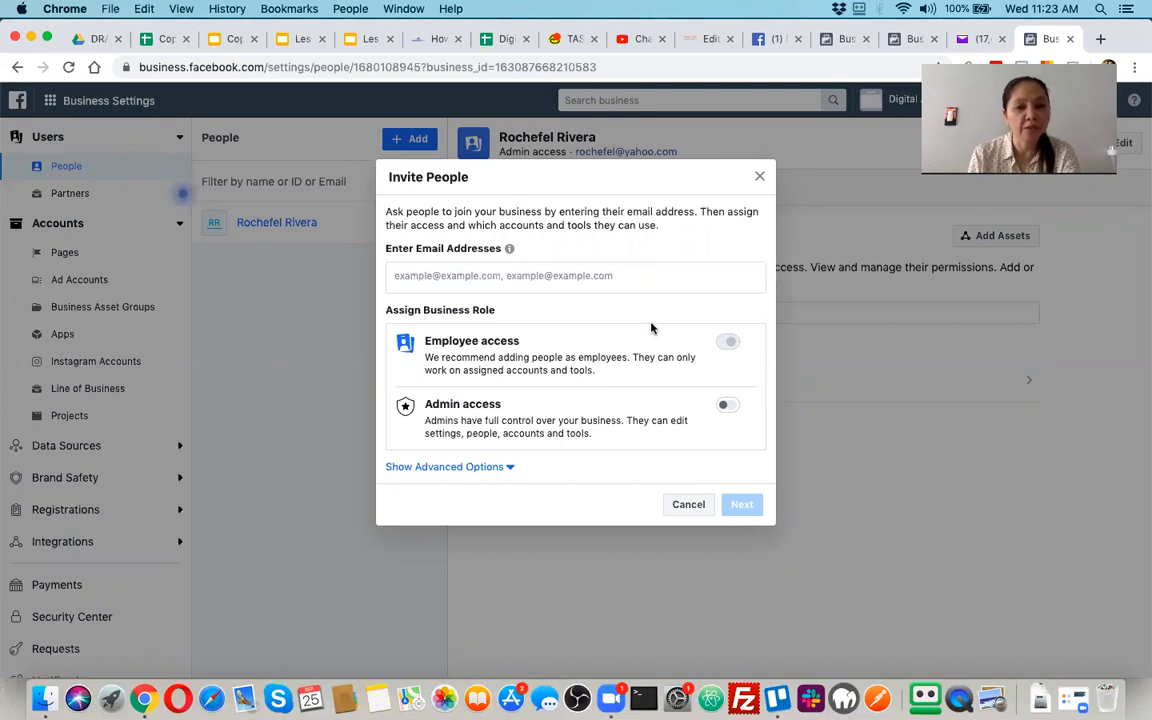
click(760, 177)
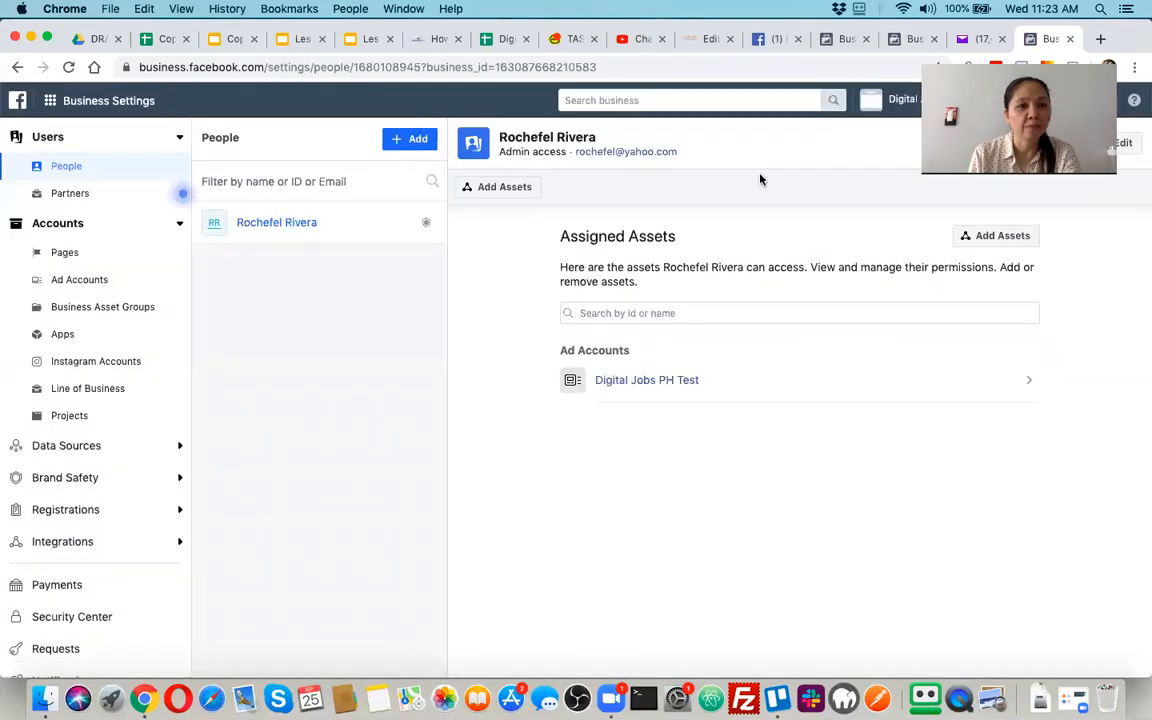
Go to the business selection page at business.facebook.com and open the business that carries the owner's personal name
click(273, 69)
click(263, 69)
key(shift+super+Right)
key(BackSpace)
click(303, 96)
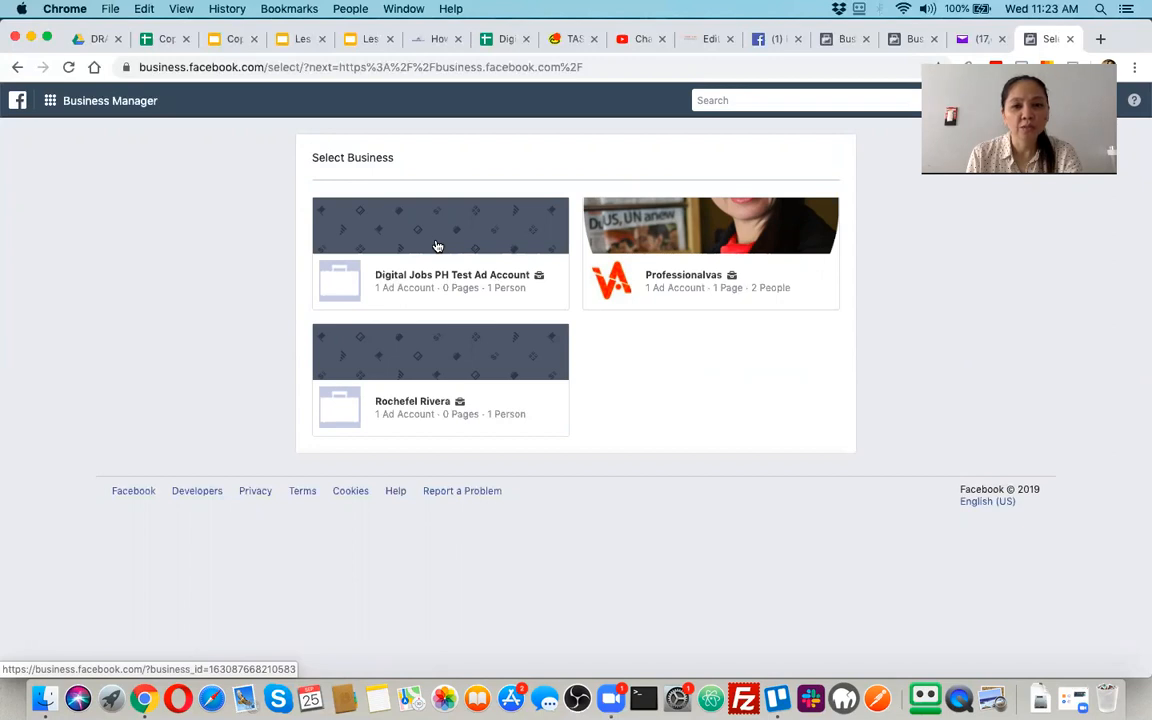
click(398, 409)
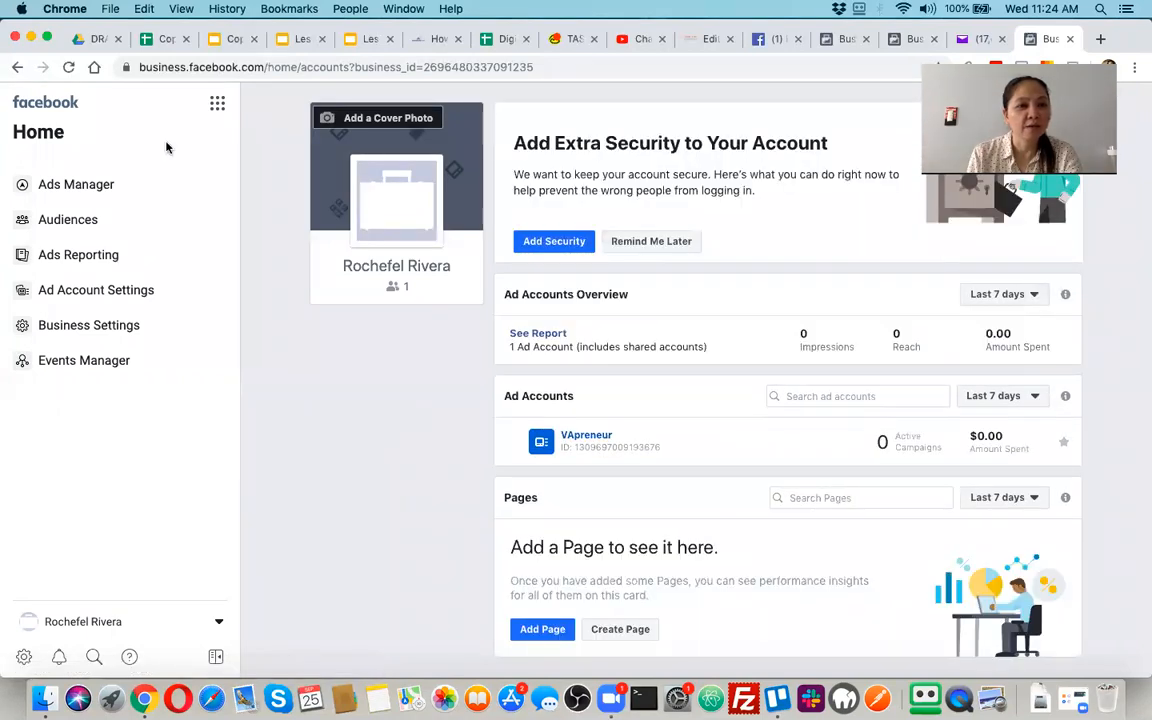
Open Ads Manager for the VApreneur ad account and create a new campaign
click(76, 186)
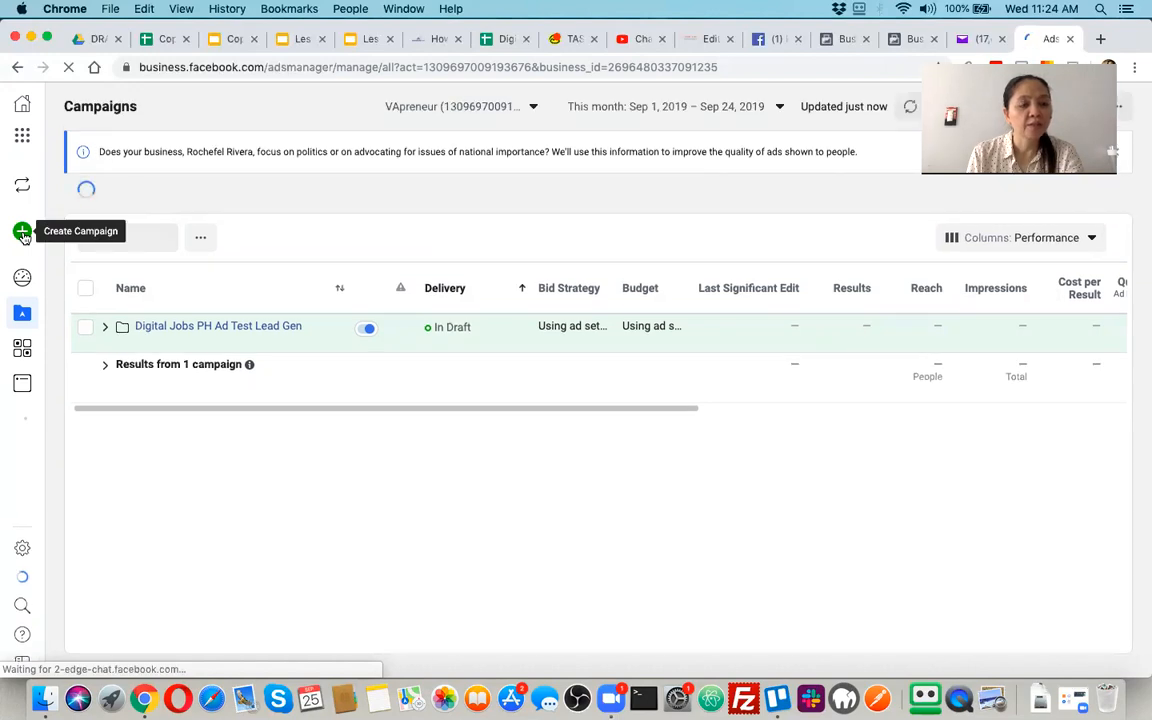
mouse_move(24, 236)
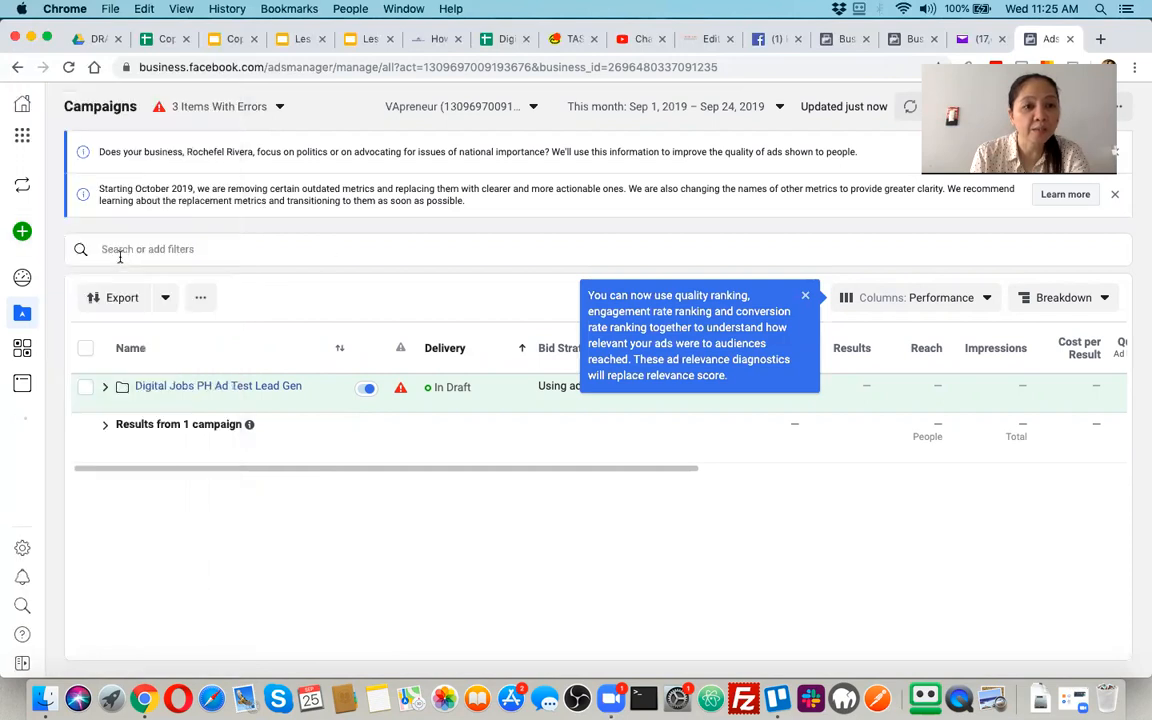
click(23, 231)
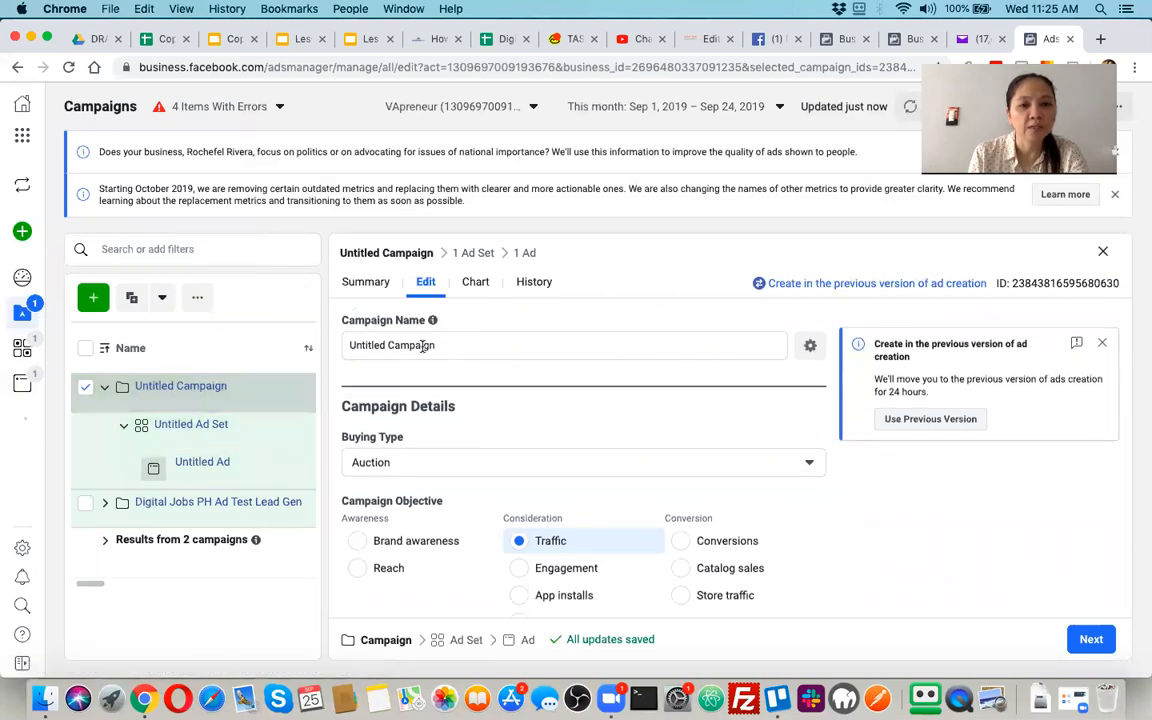
Replace the untitled campaign's name with Digital Jobs PH and look over the available campaign objectives
triple_click(425, 345)
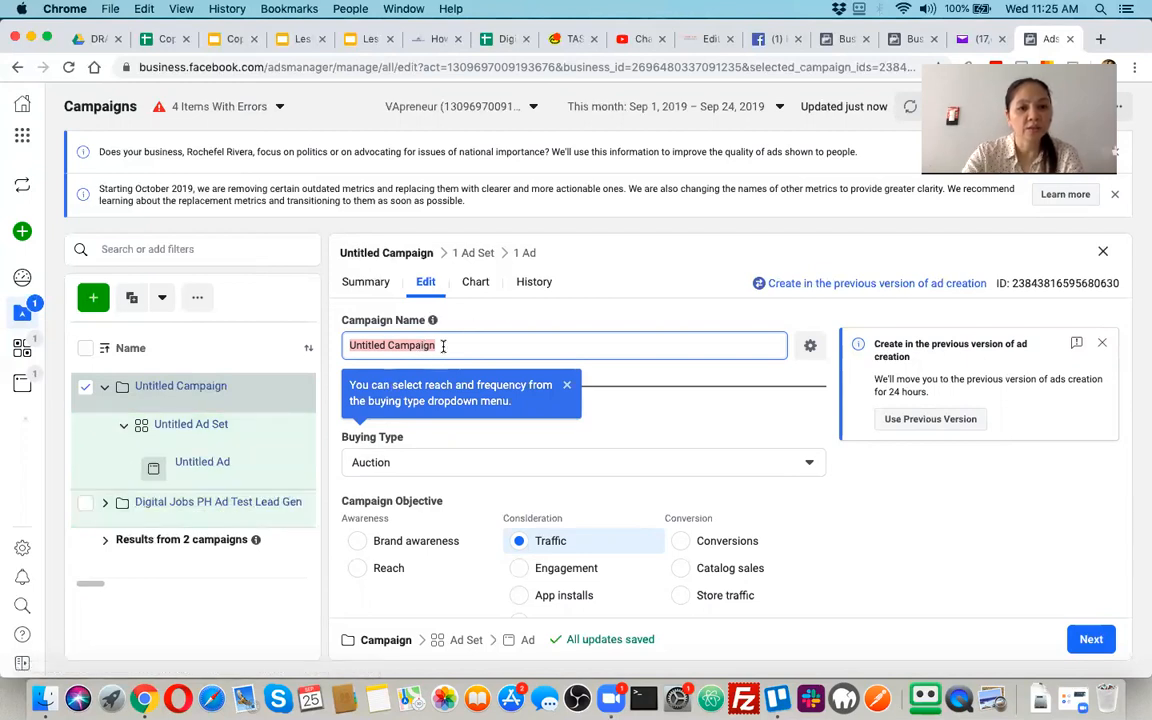
text(Digita)
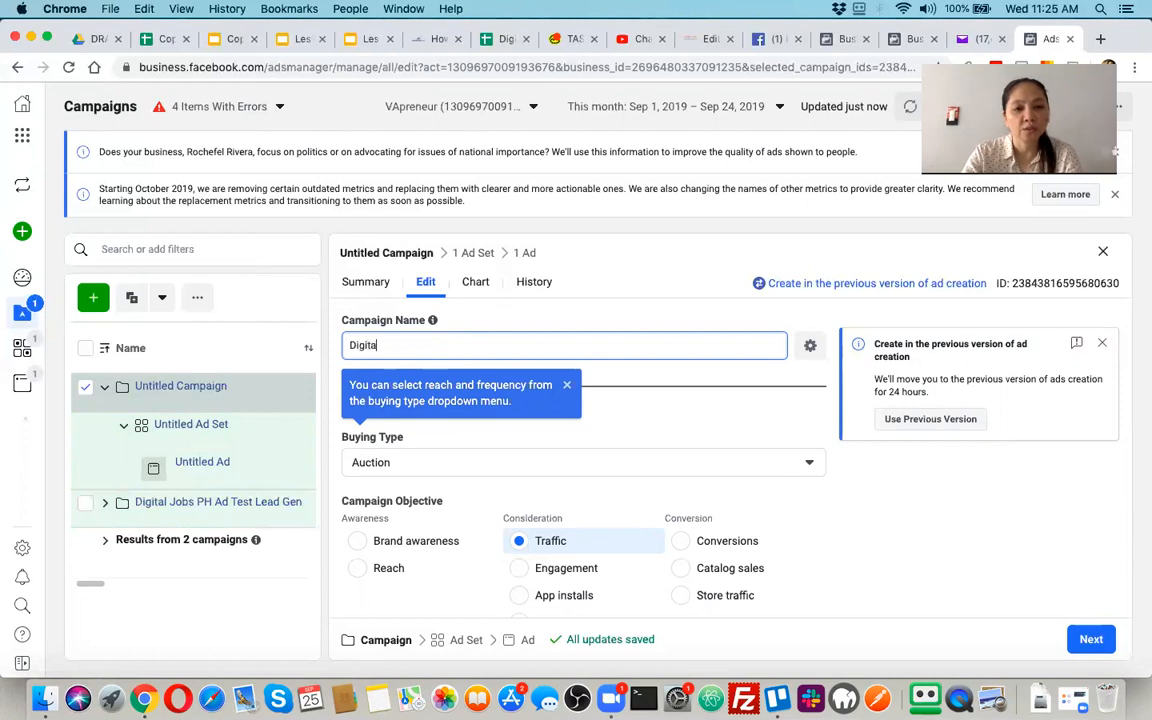
text(l Job)
key(BackSpace)
text(bs PH)
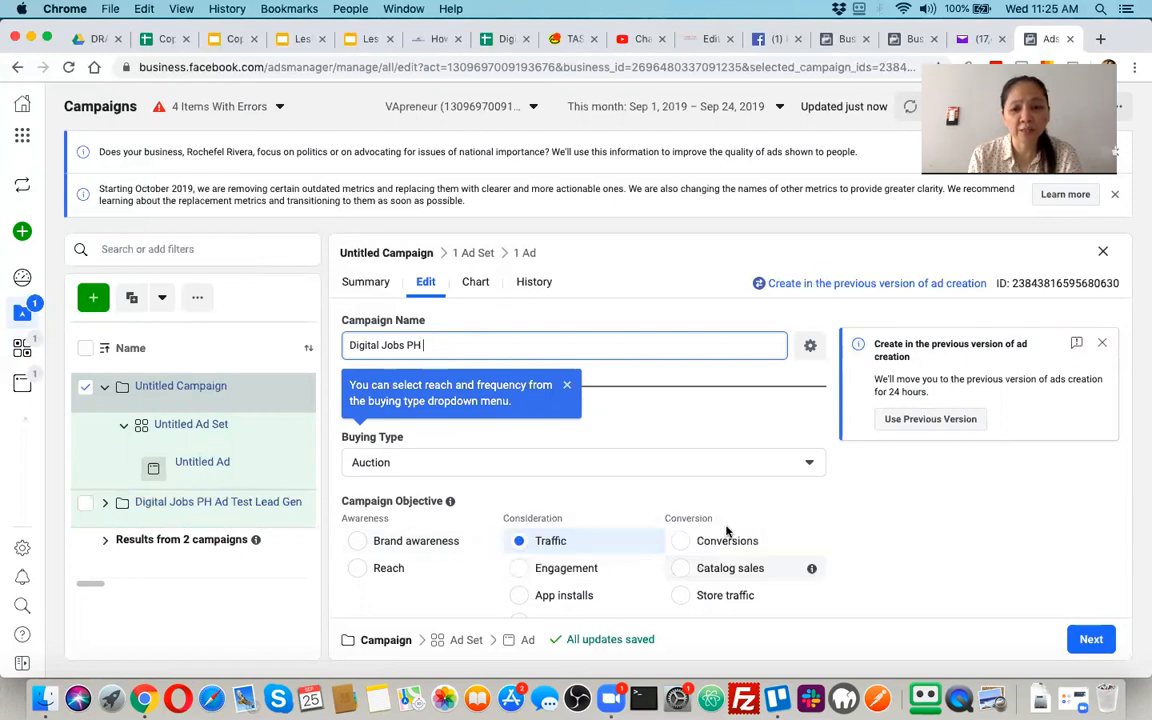
scroll(790, 530, down, 3)
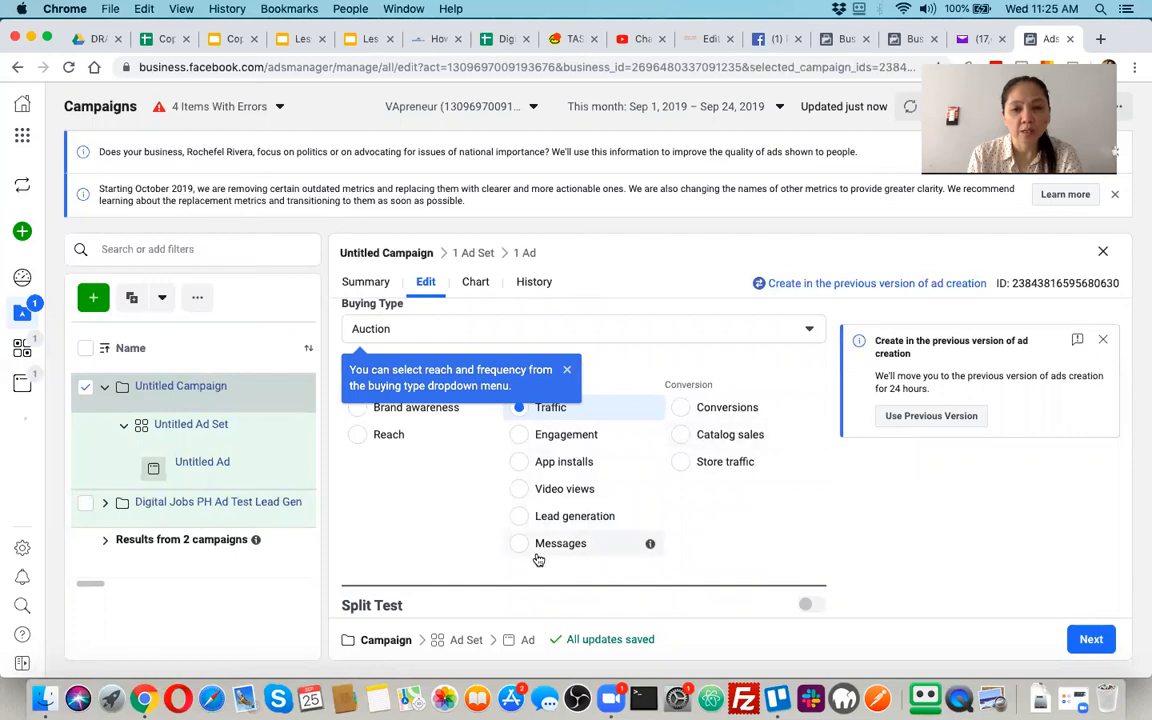
Complete the campaign name as Digital Jobs PH Ad Test Conversions and choose Conversions as the campaign objective
scroll(707, 418, up, 2)
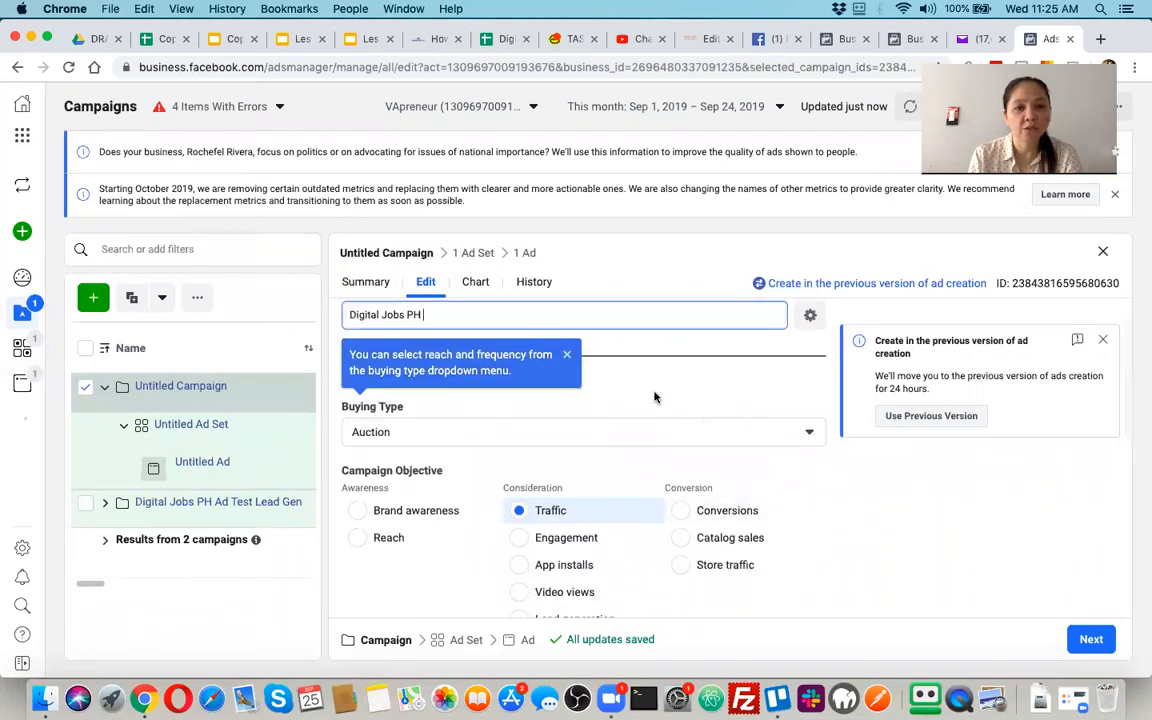
text(A)
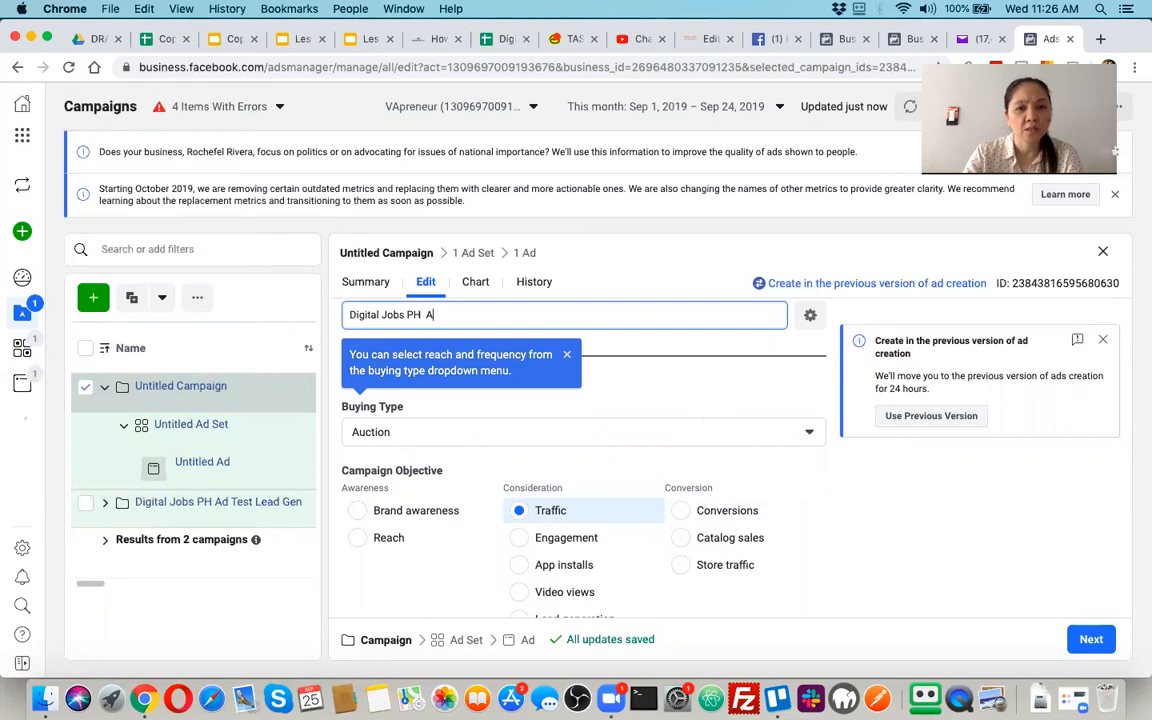
text(d Test )
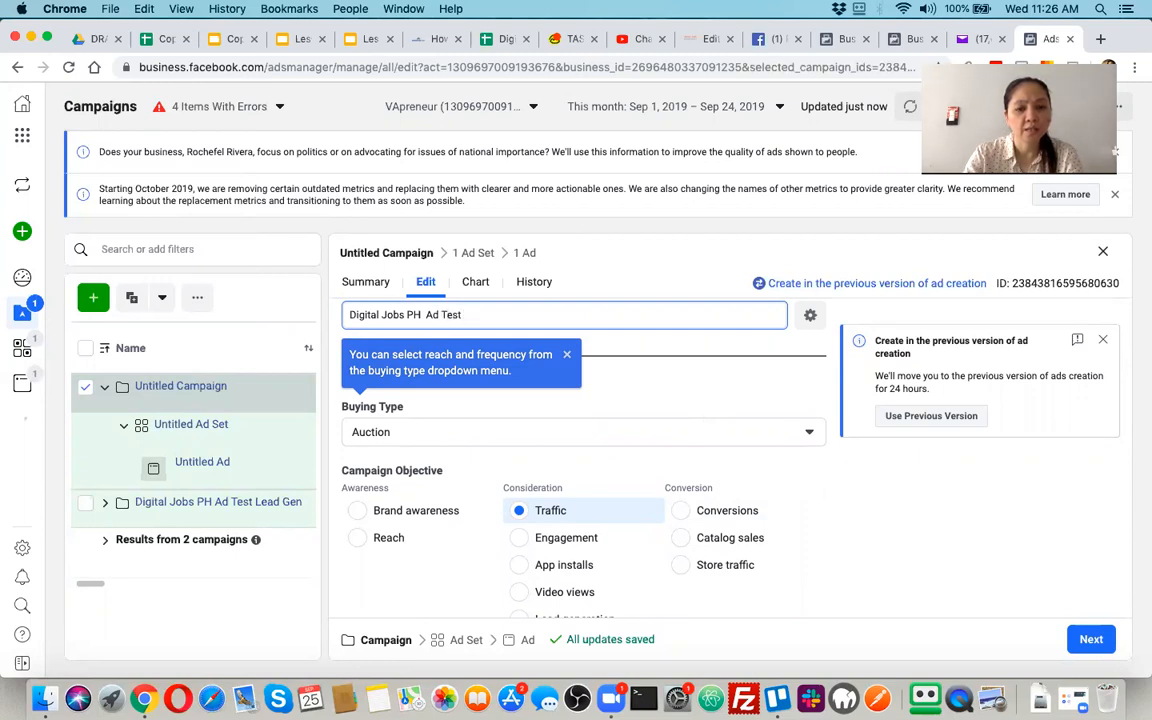
text(Conversio)
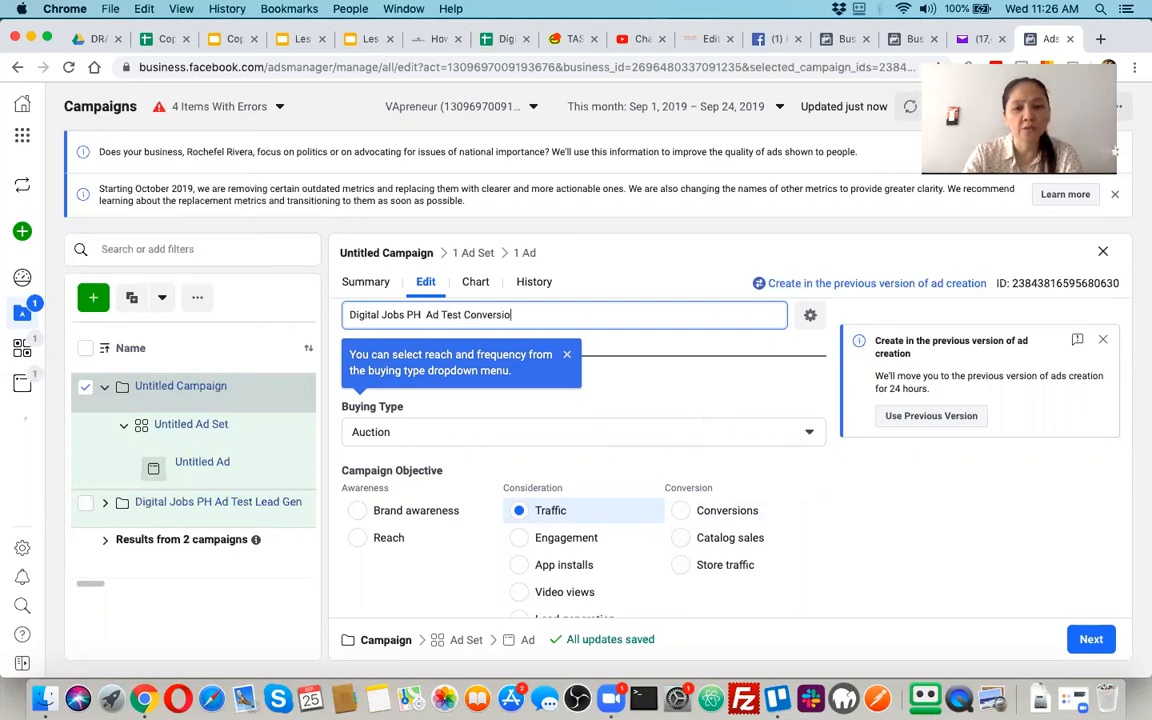
text(ns)
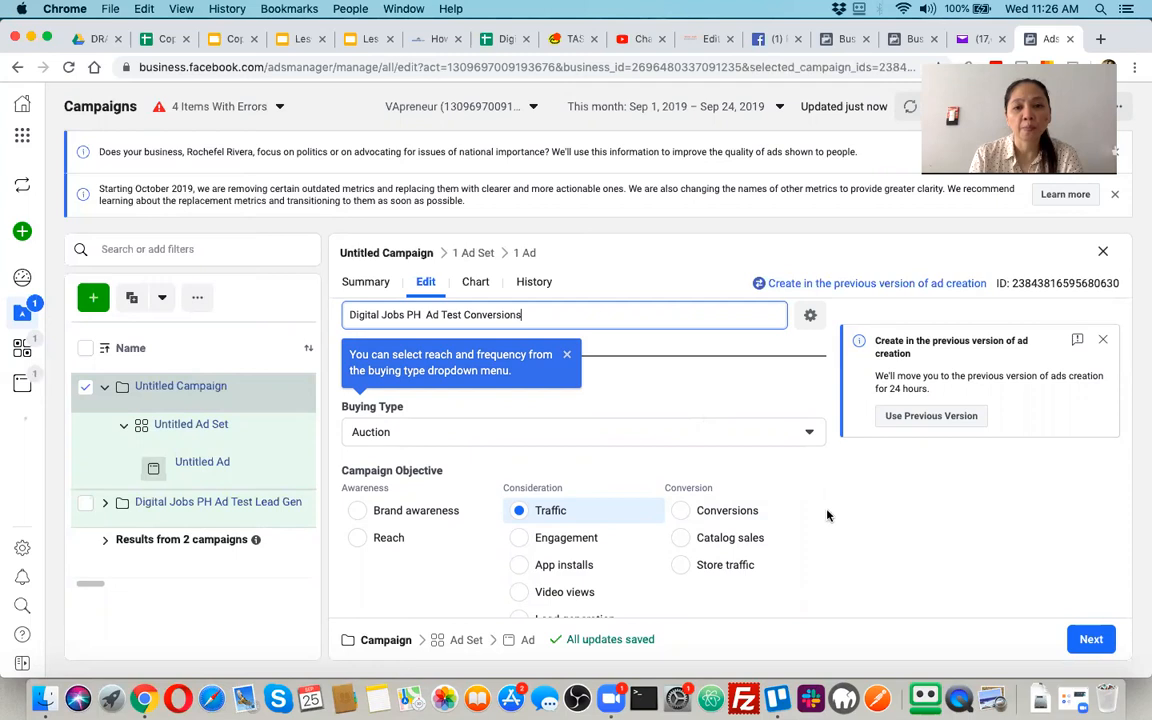
click(681, 513)
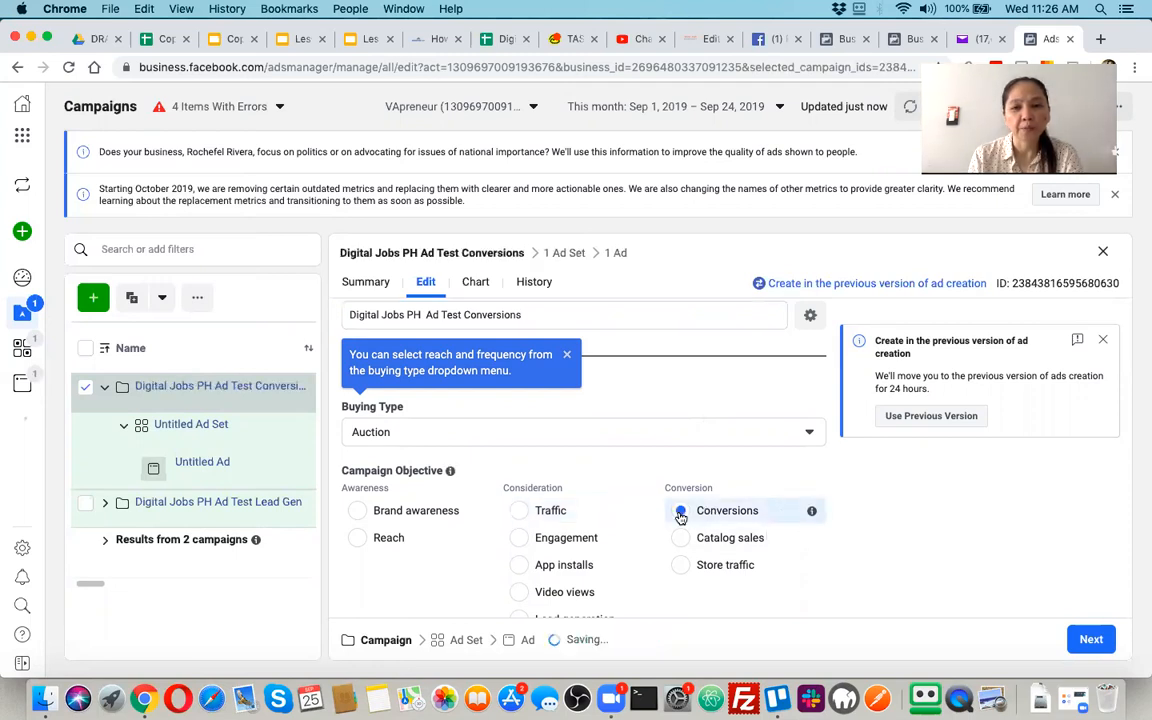
Examine the campaign's Split Test and Campaign Budget Optimization settings, dismissing the tip about editing the next item
scroll(681, 517, down, 5)
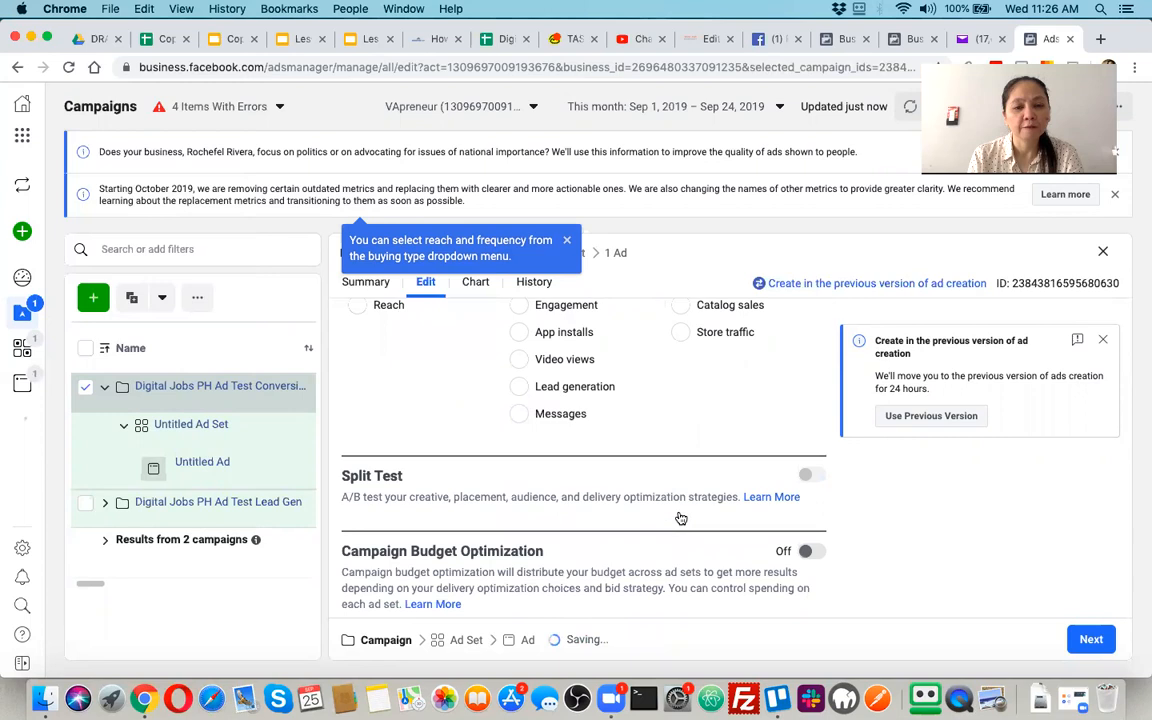
scroll(681, 519, down, 3)
scroll(679, 523, up, 1)
scroll(679, 522, up, 2)
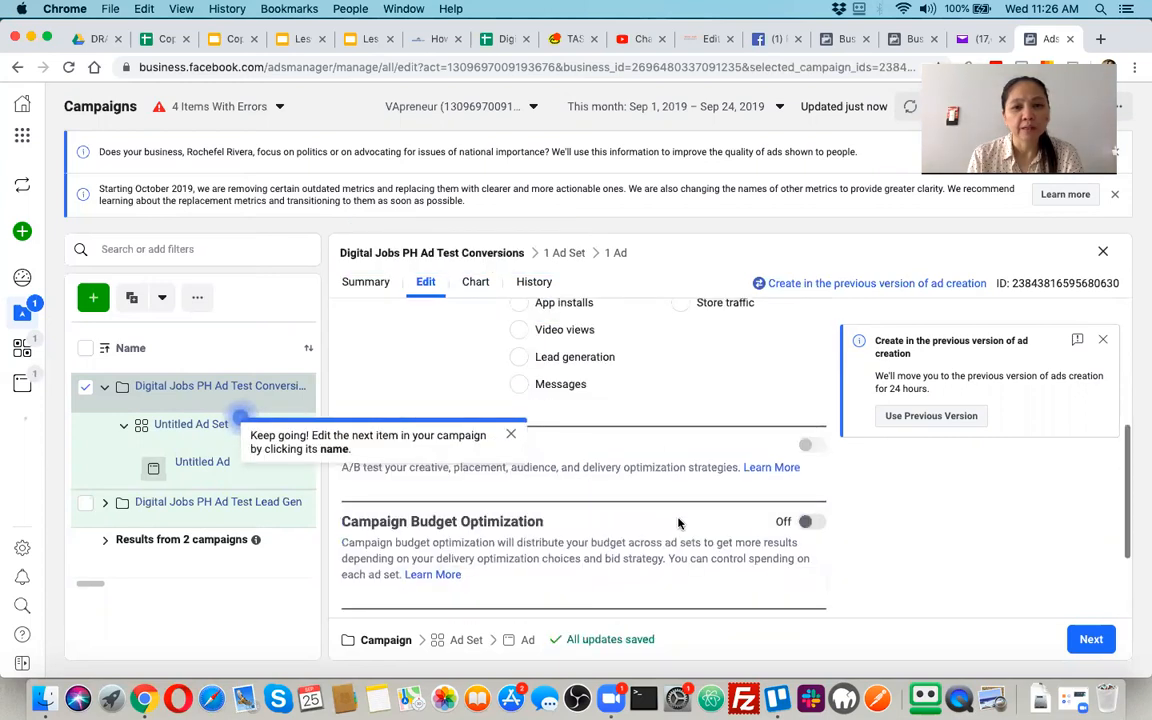
click(510, 435)
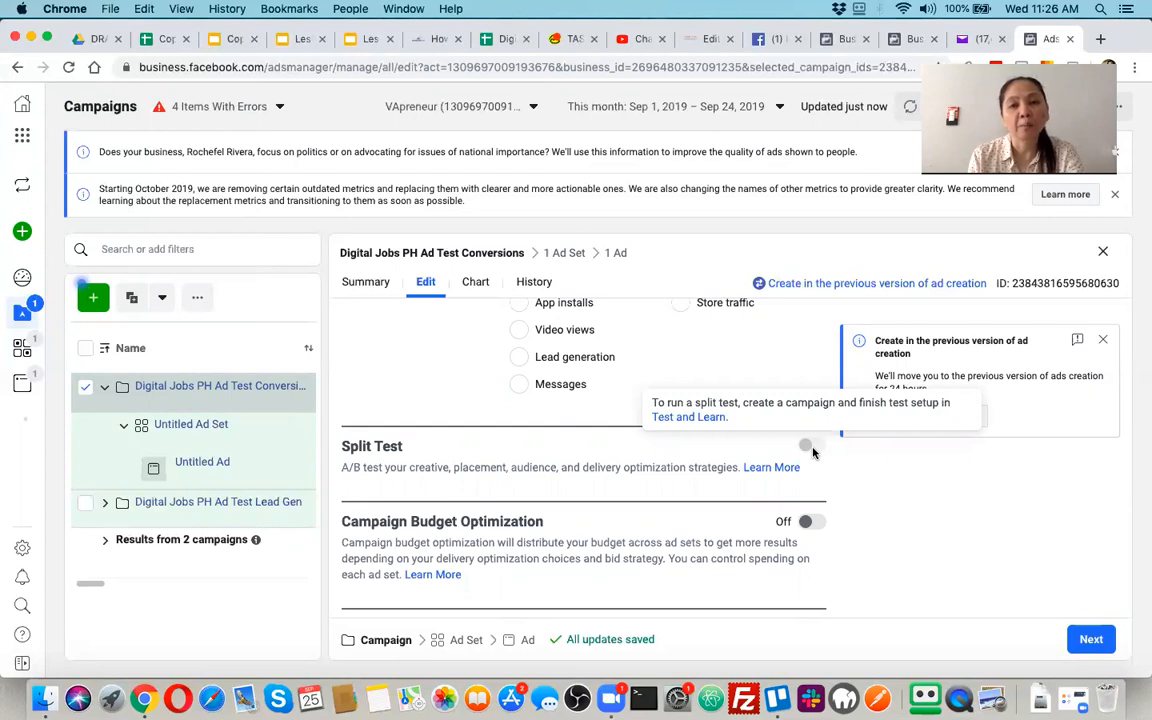
scroll(761, 523, down, 3)
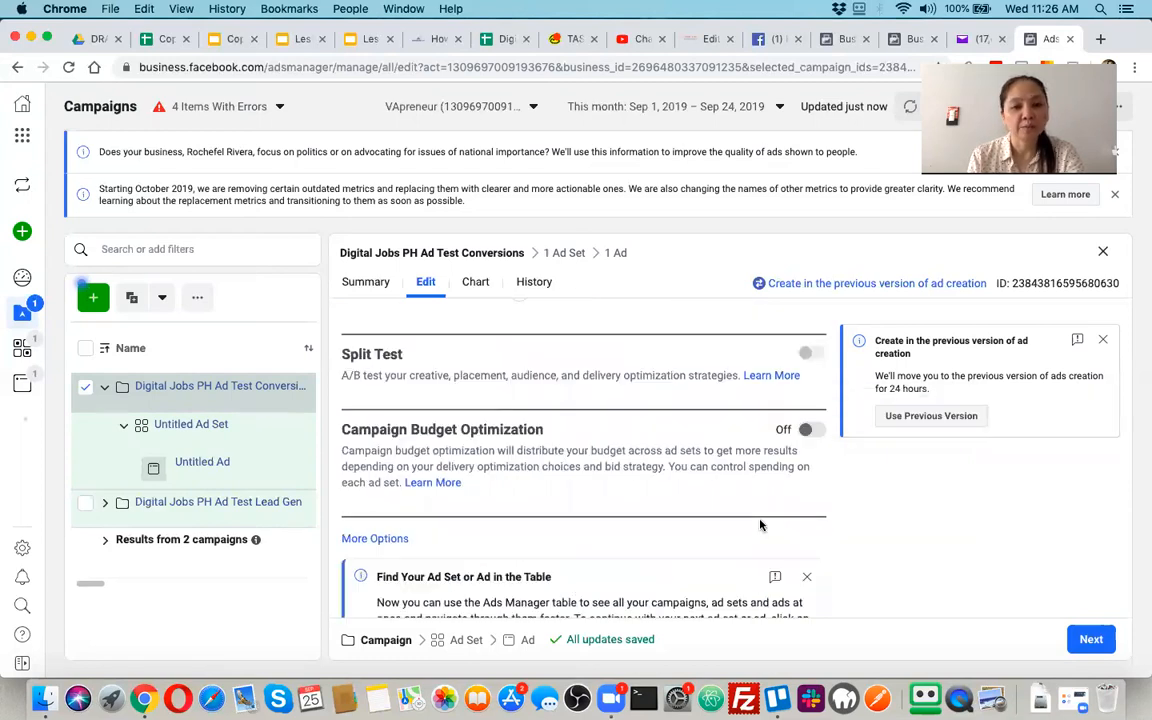
scroll(761, 523, down, 1)
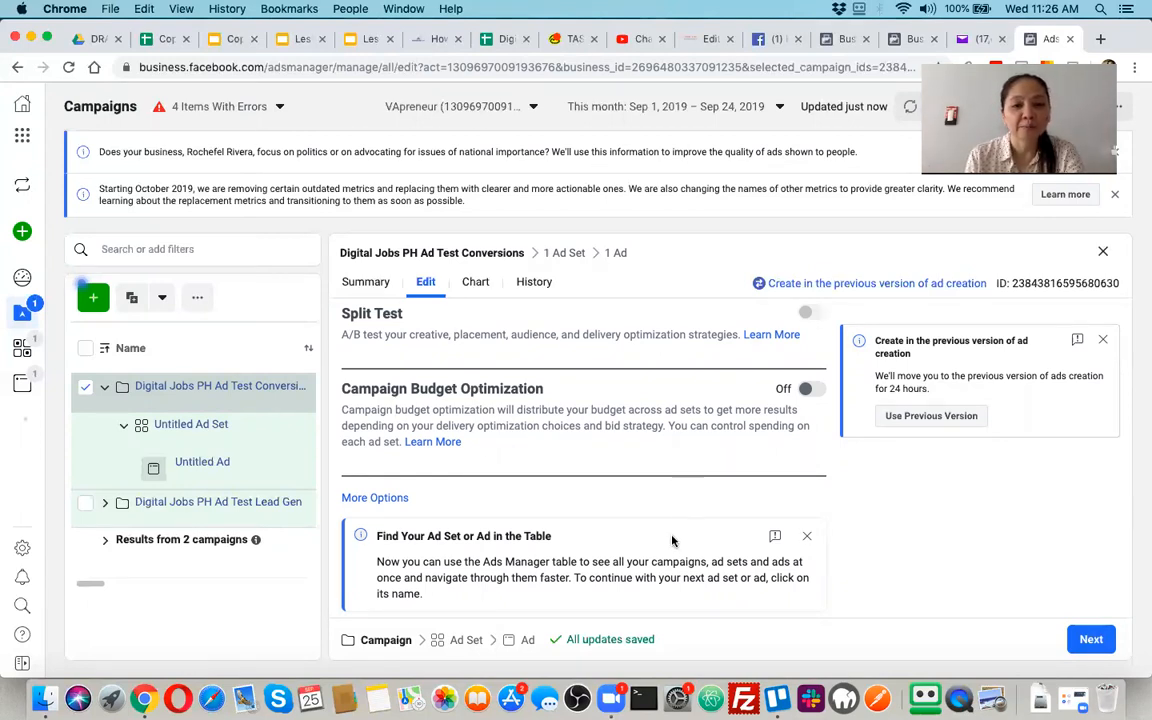
scroll(638, 477, up, 1)
scroll(638, 477, down, 1)
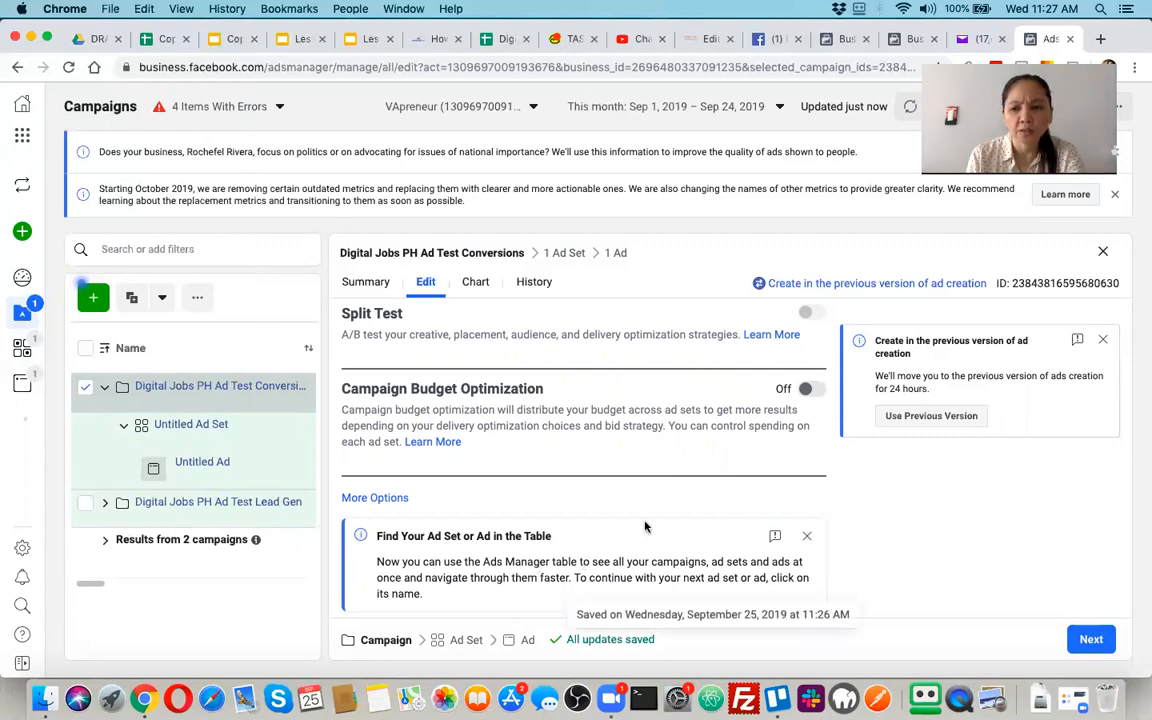
scroll(645, 525, up, 5)
scroll(645, 526, up, 3)
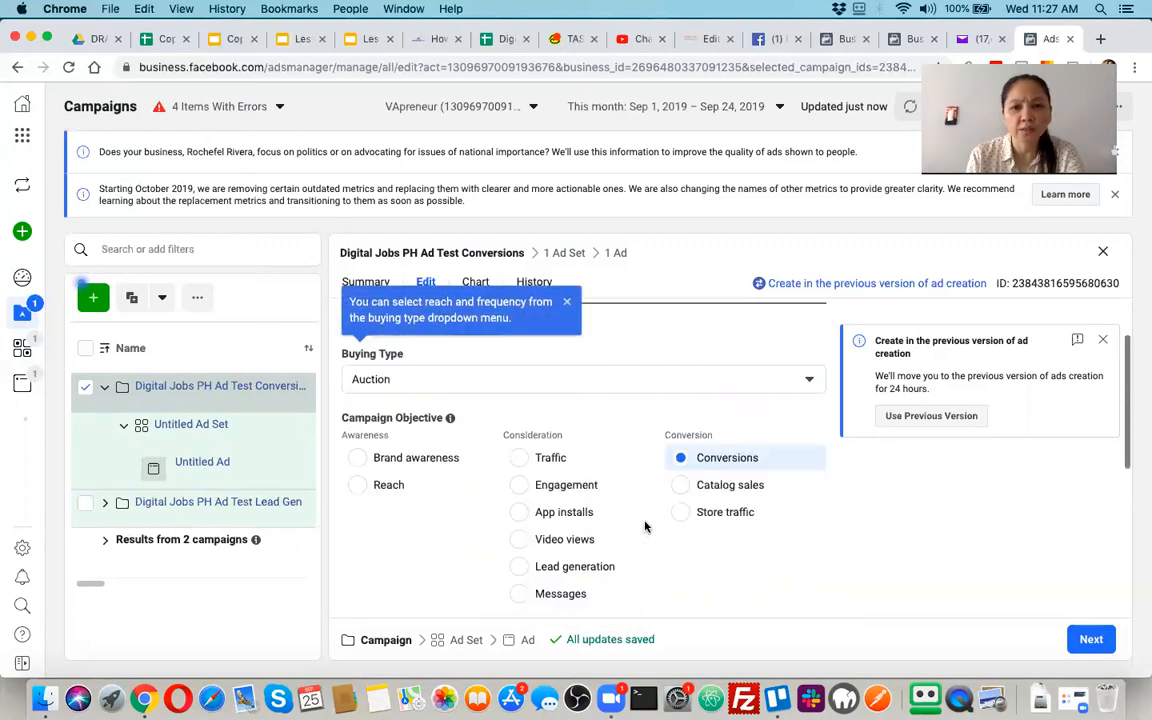
Continue to the campaign's ad set and rename it Digital Jobs PH Test Conversion - Ad Set 1
click(1089, 645)
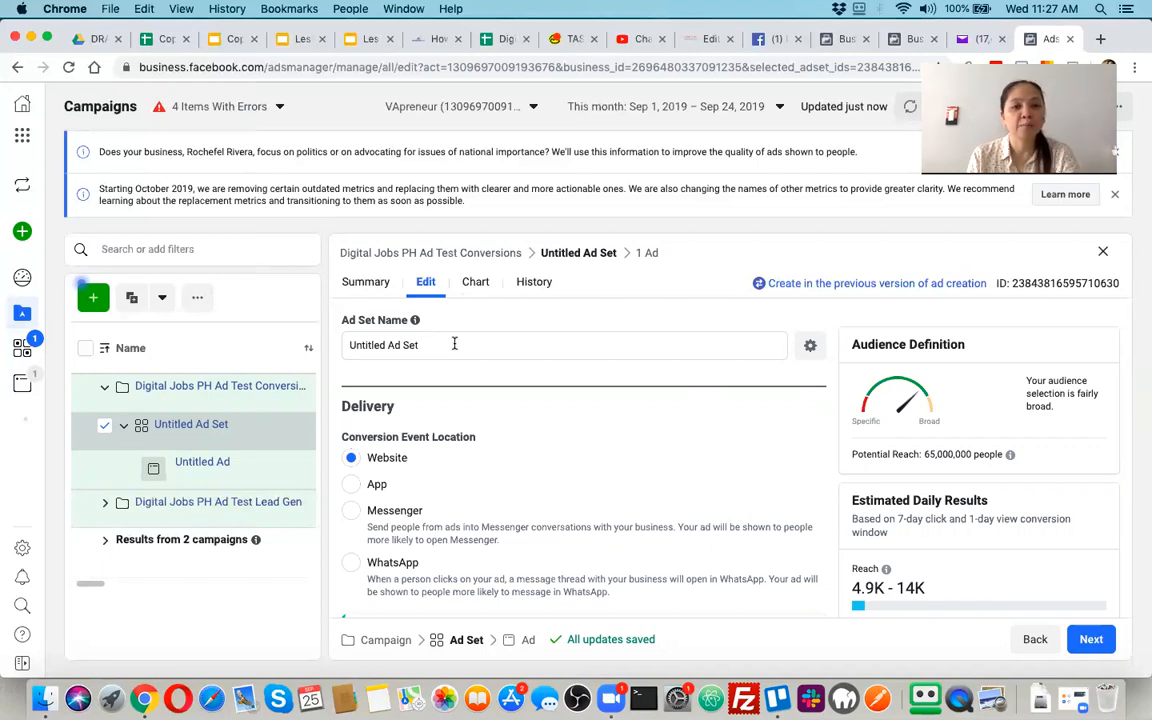
triple_click(454, 343)
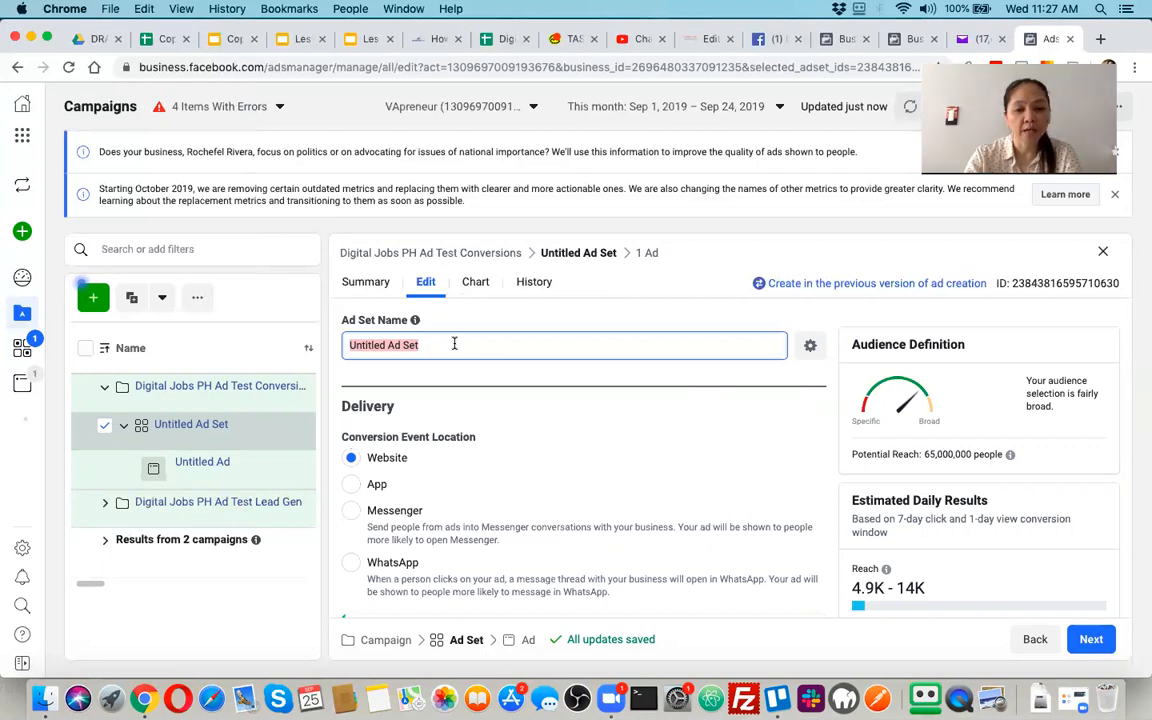
text(Digital JO)
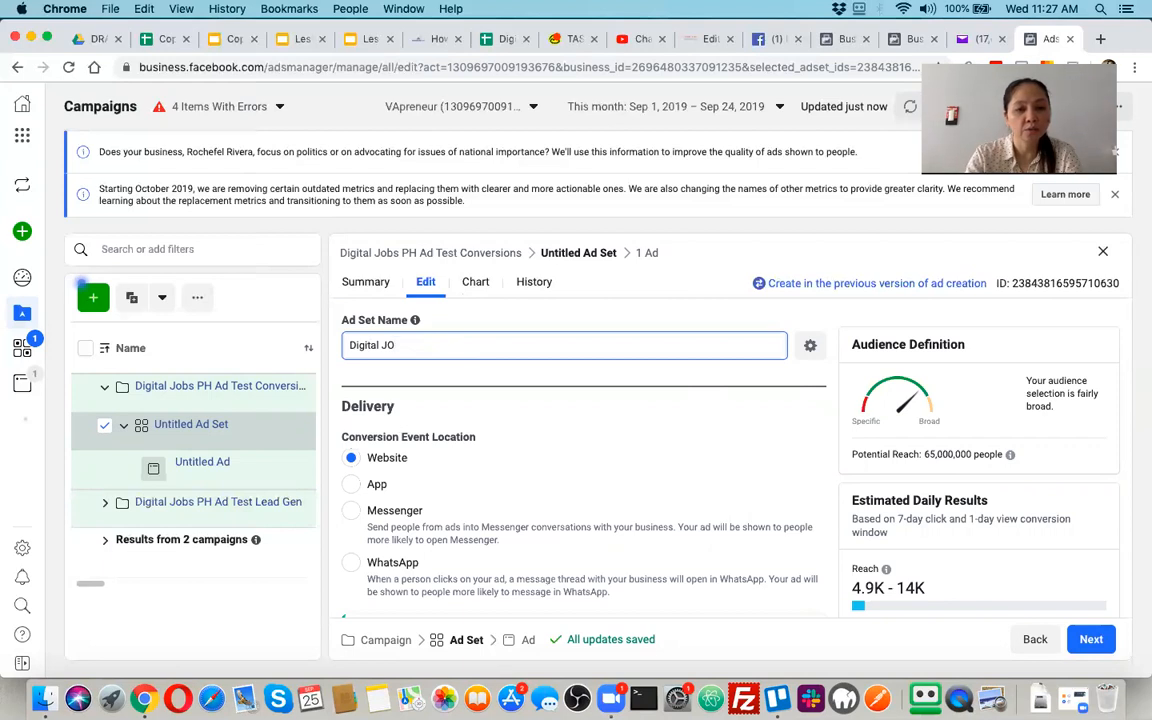
text(obs P)
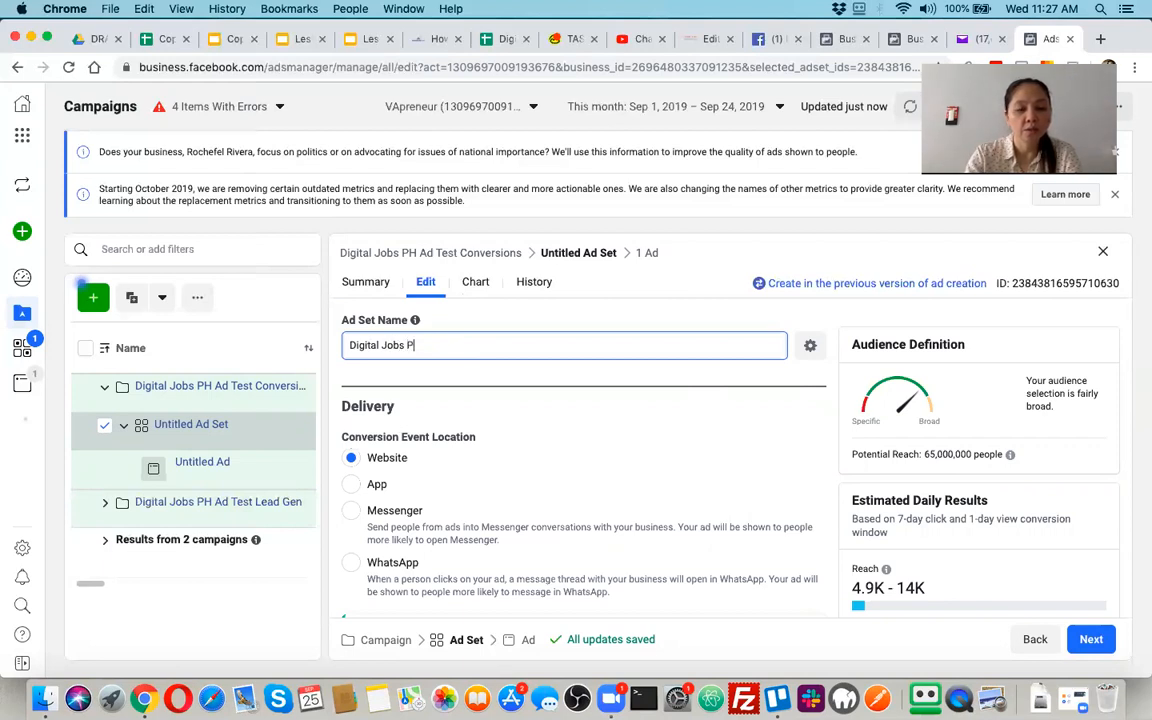
text(H Test Conversion - Ad Set 1)
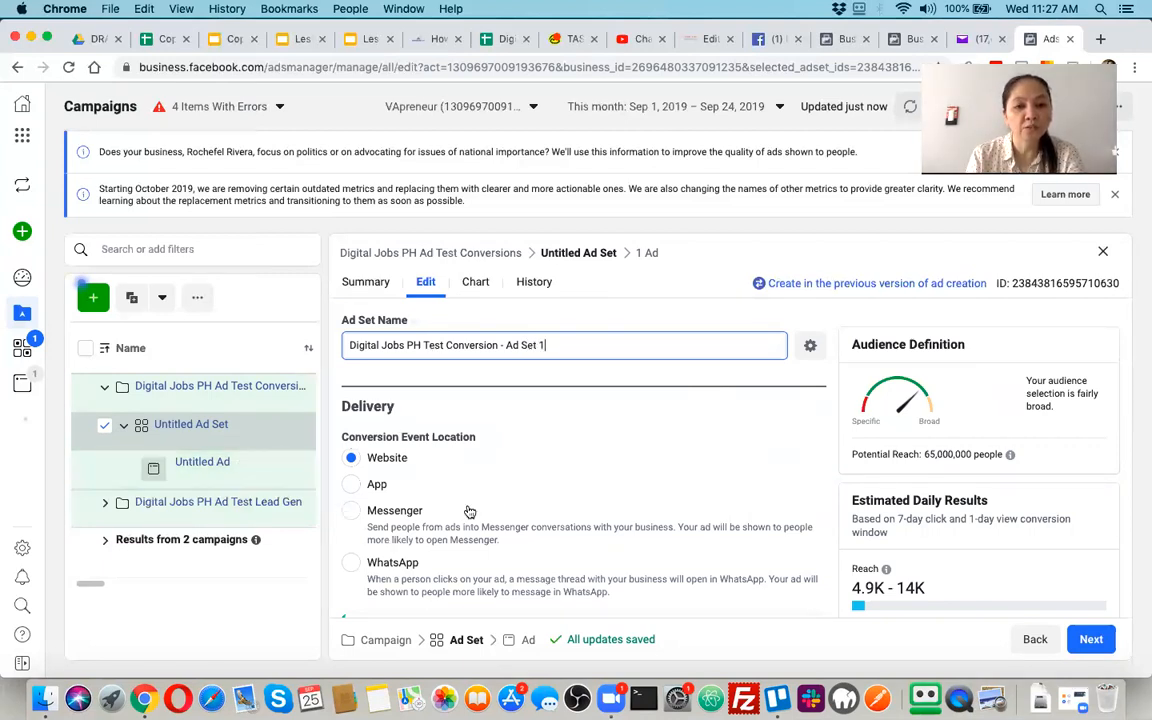
Open the Facebook pixel creation form from the ad set's delivery settings, examine its fields, and close it without creating a pixel
scroll(415, 362, down, 3)
scroll(430, 480, down, 2)
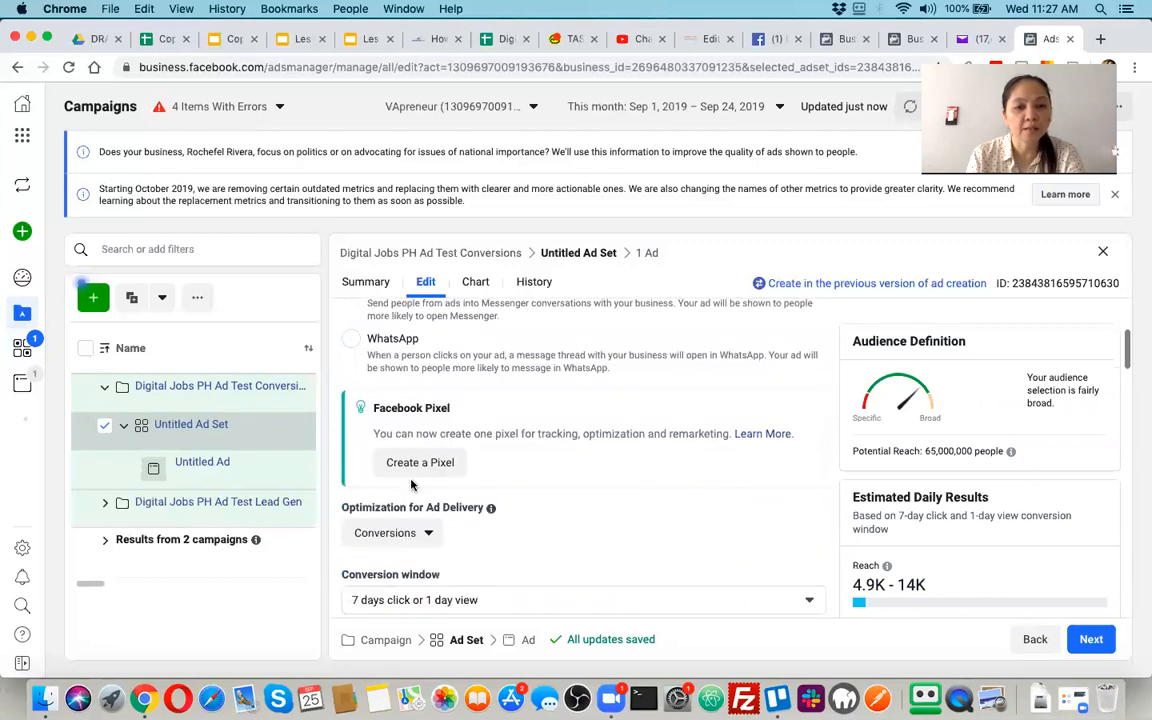
scroll(438, 513, down, 1)
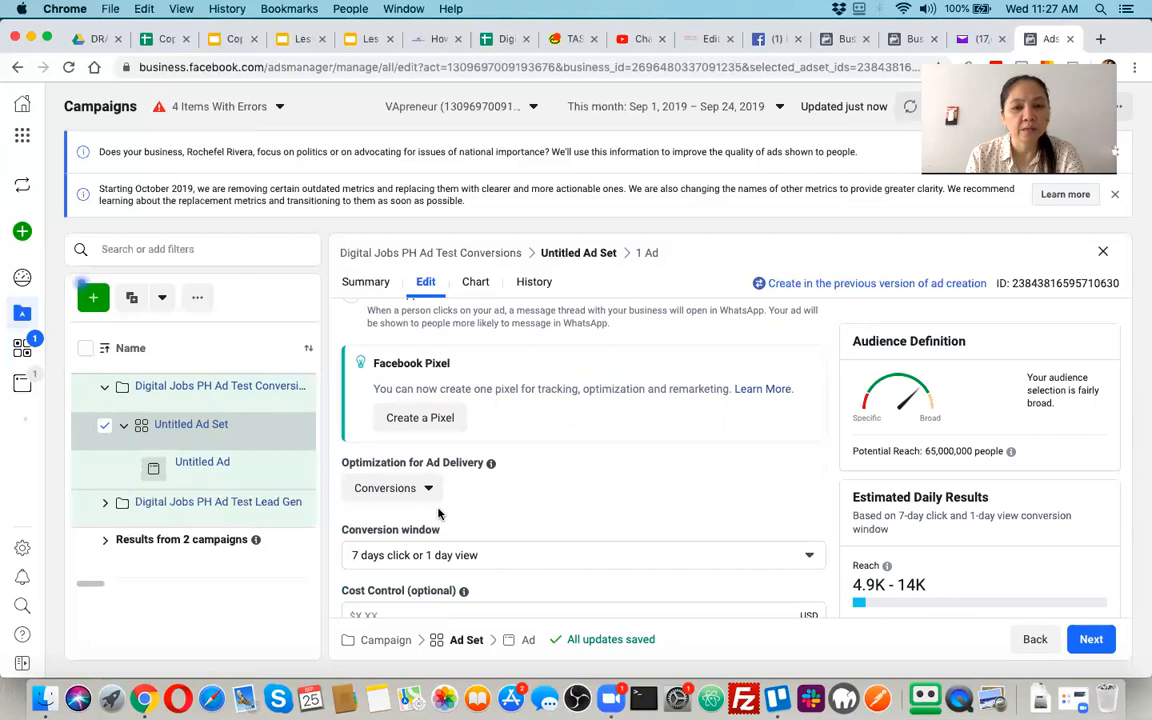
click(436, 419)
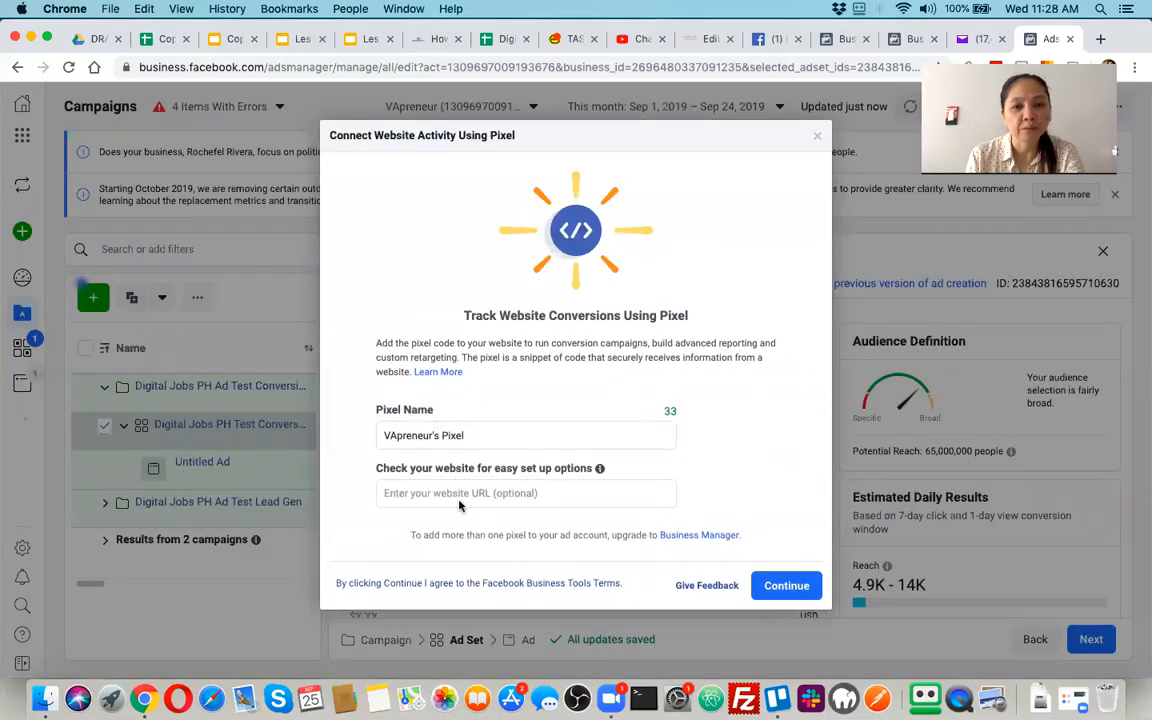
click(472, 492)
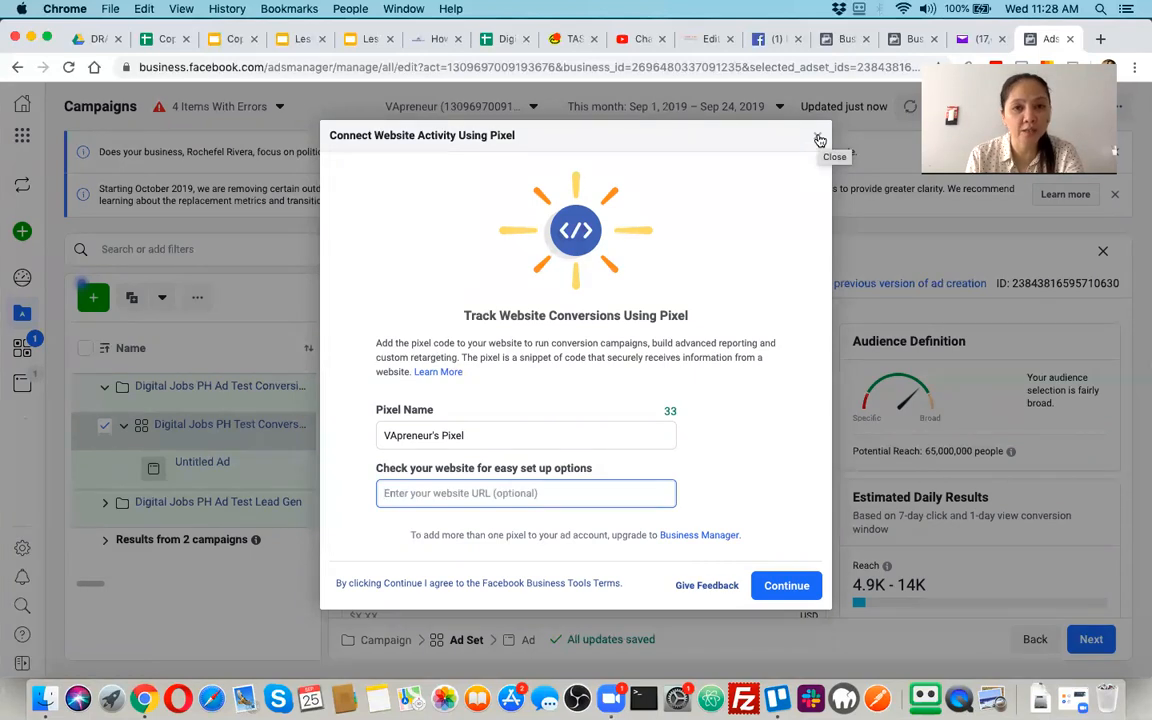
click(819, 140)
Set the ad set's conversion window to 1 day click and its cost control to $10.00
scroll(614, 444, down, 4)
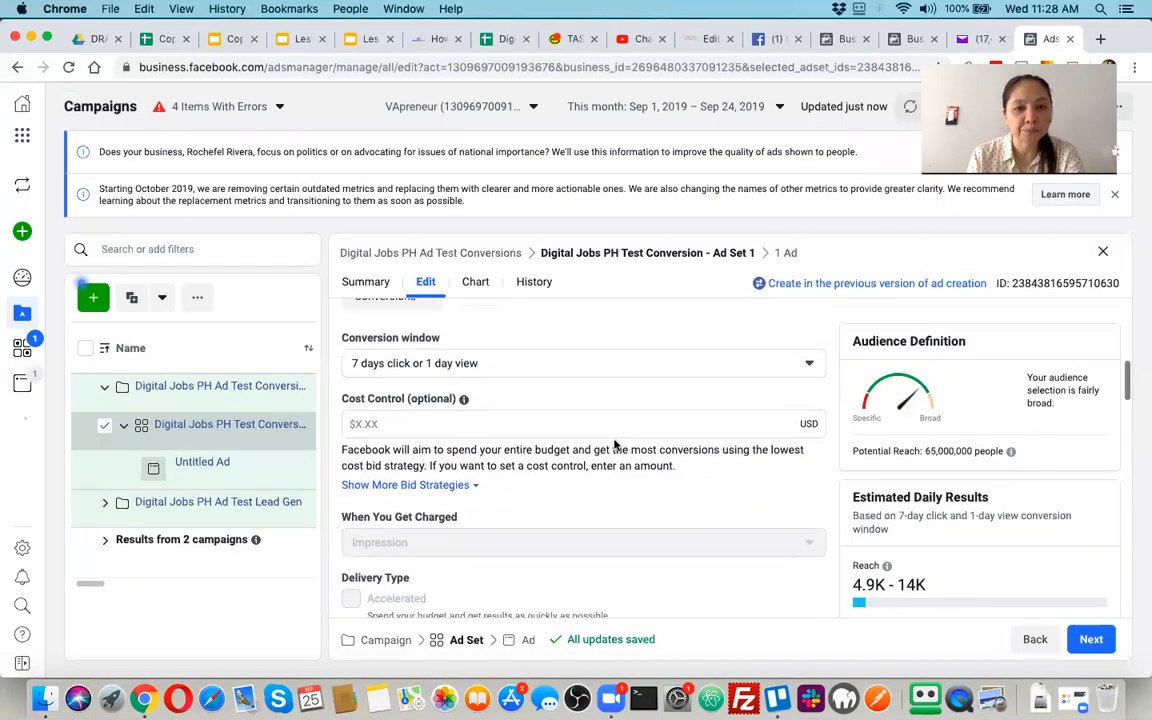
scroll(551, 402, down, 1)
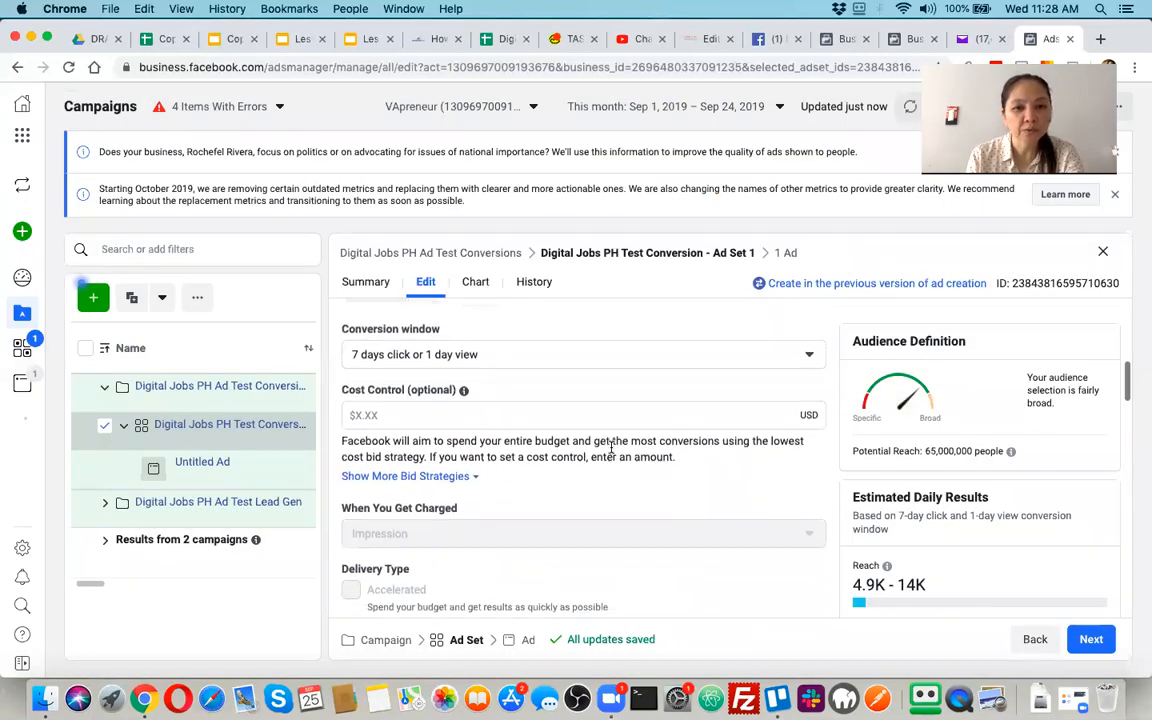
click(544, 358)
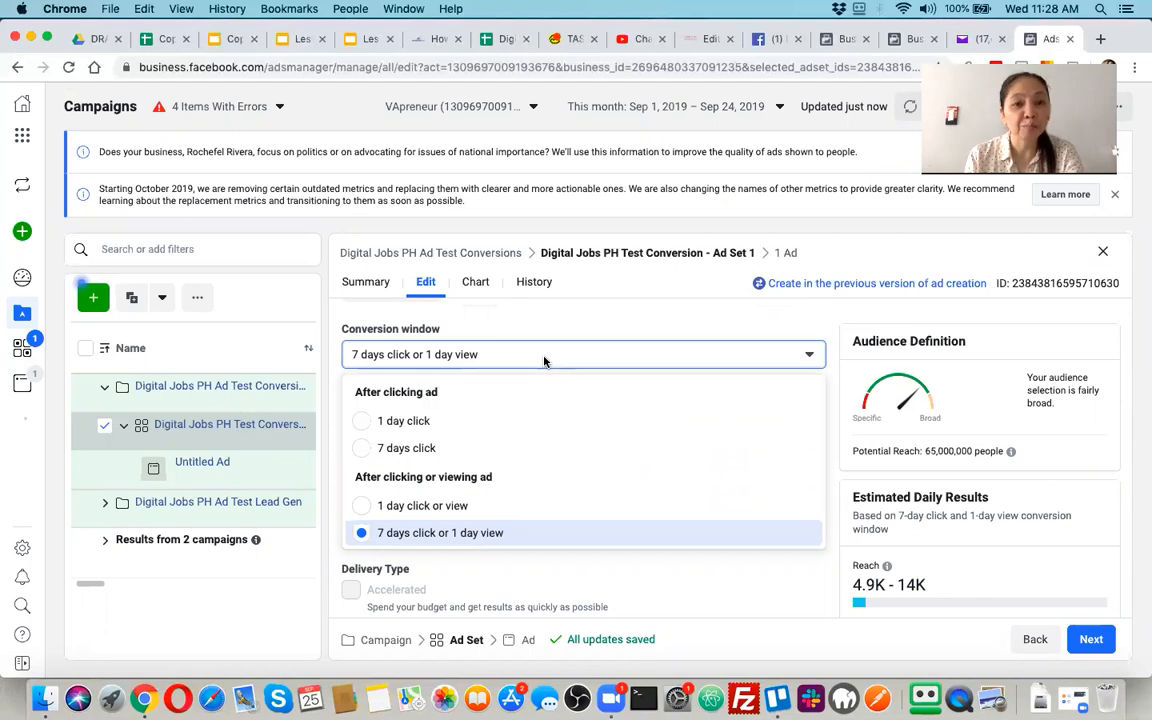
click(413, 425)
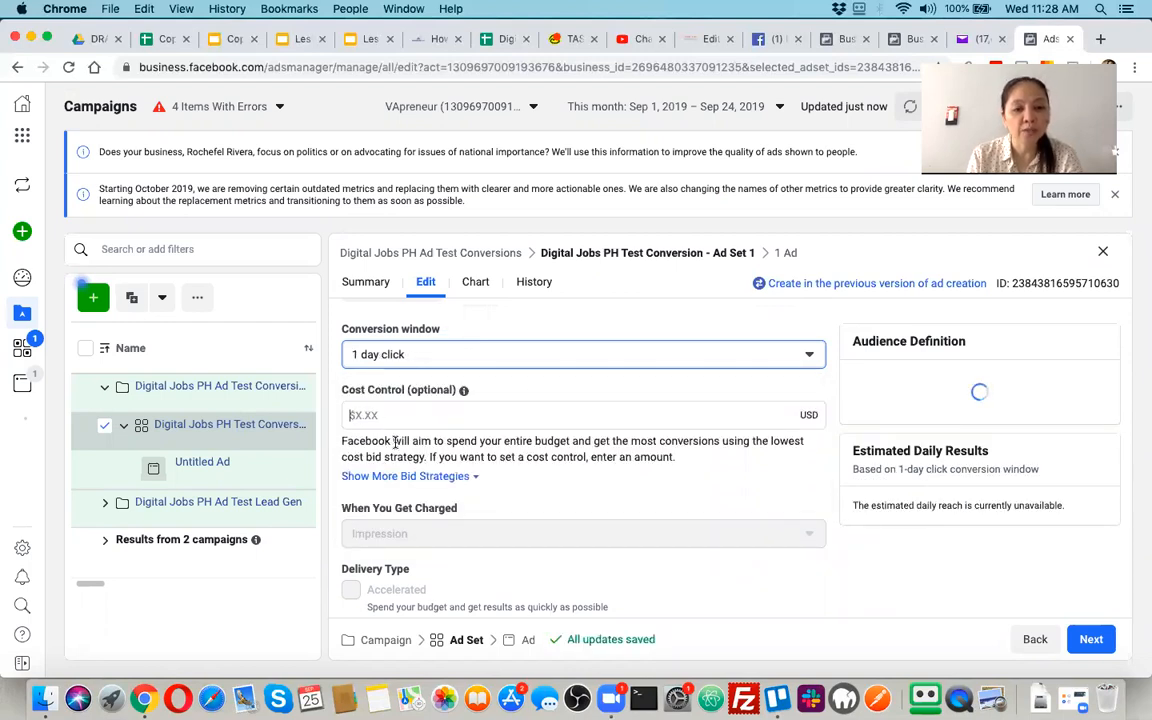
click(356, 416)
text(10)
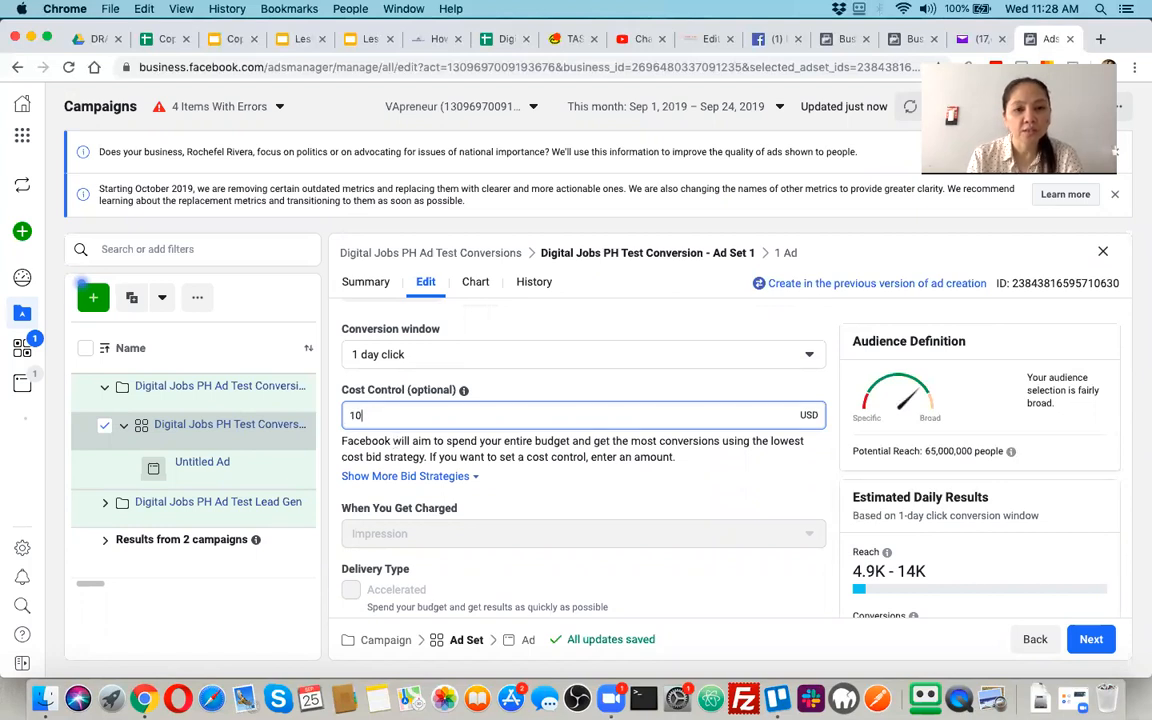
click(520, 494)
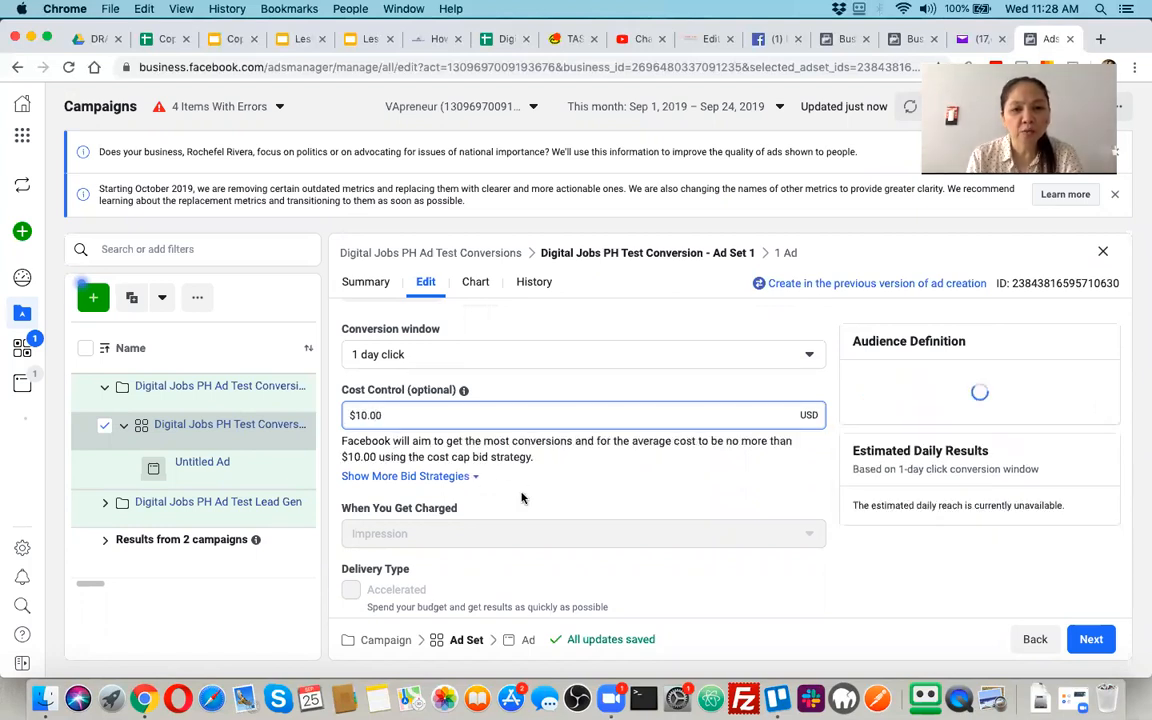
Show the ad set's additional bid strategies and examine the Cost cap, Bid cap and Target cost options
scroll(521, 497, down, 1)
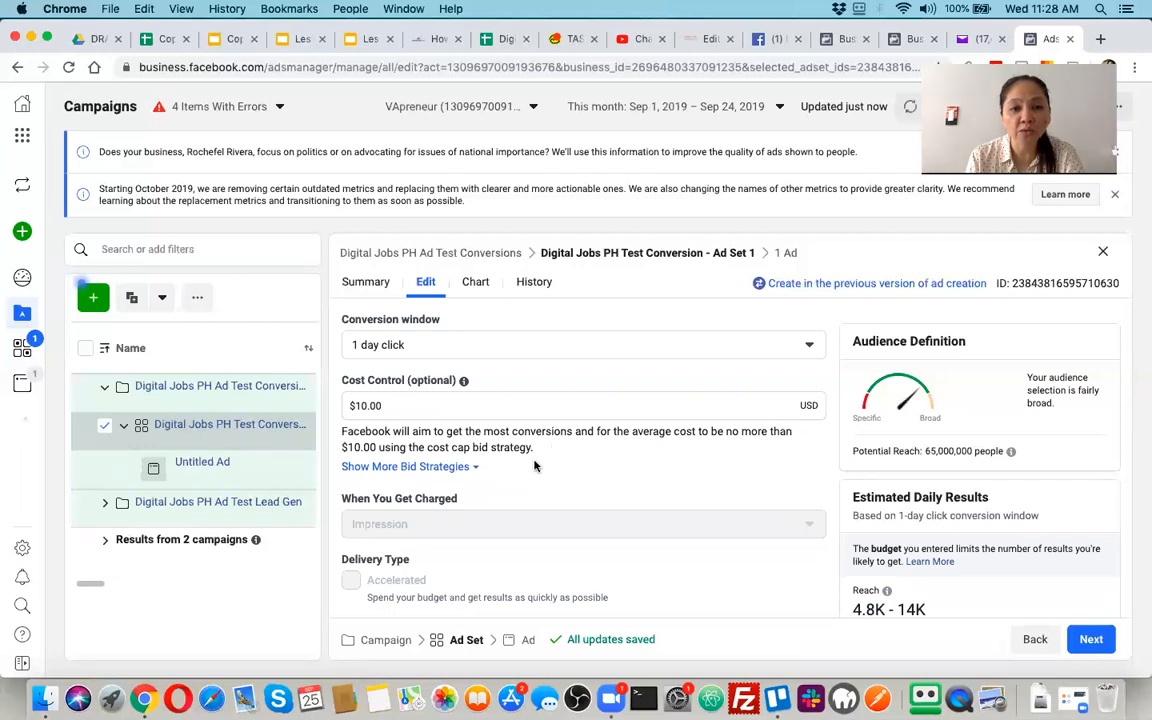
scroll(542, 481, down, 1)
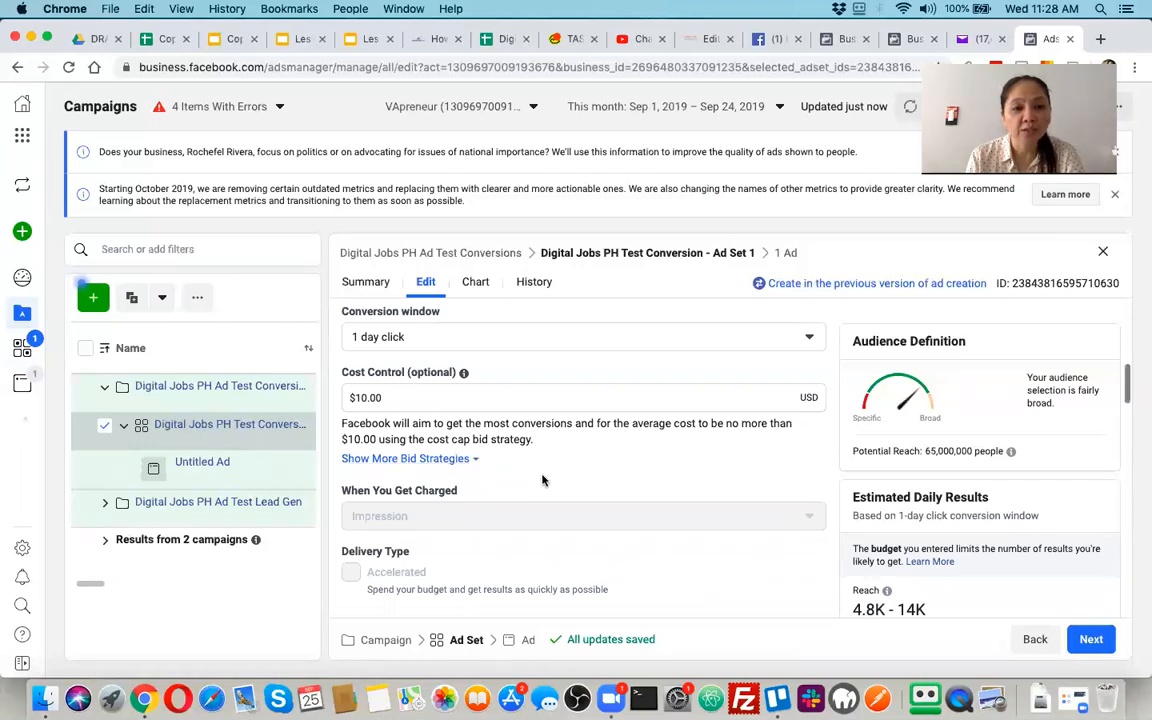
scroll(542, 481, down, 2)
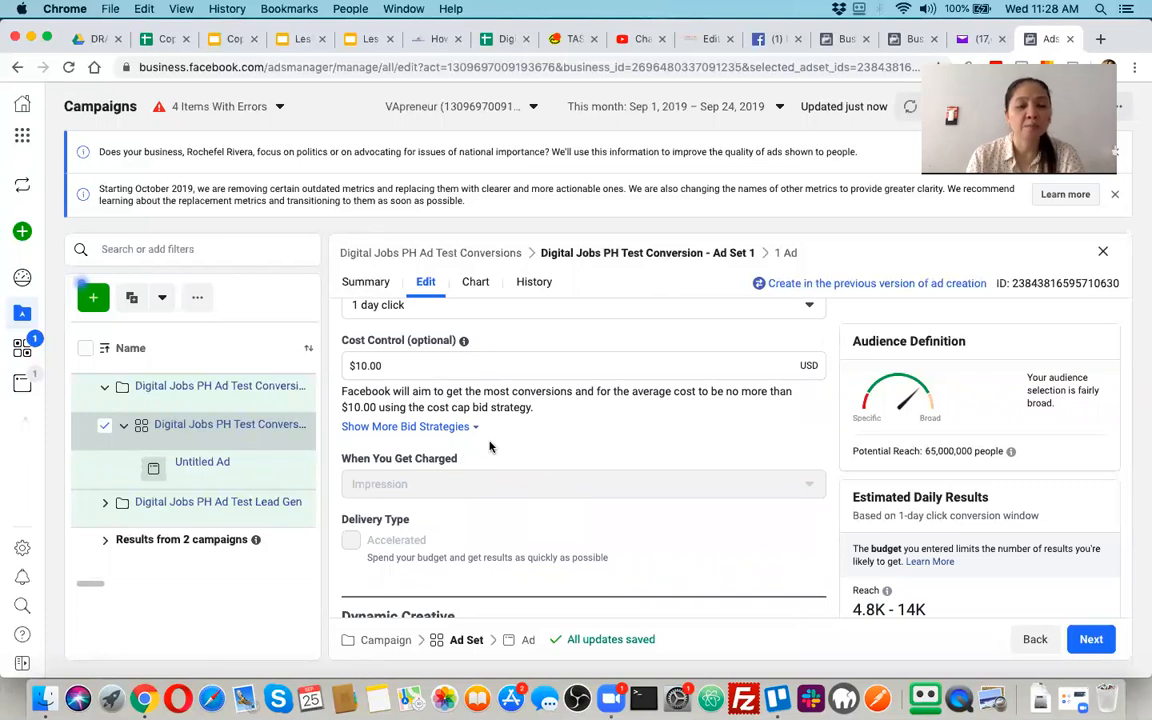
scroll(479, 507, down, 3)
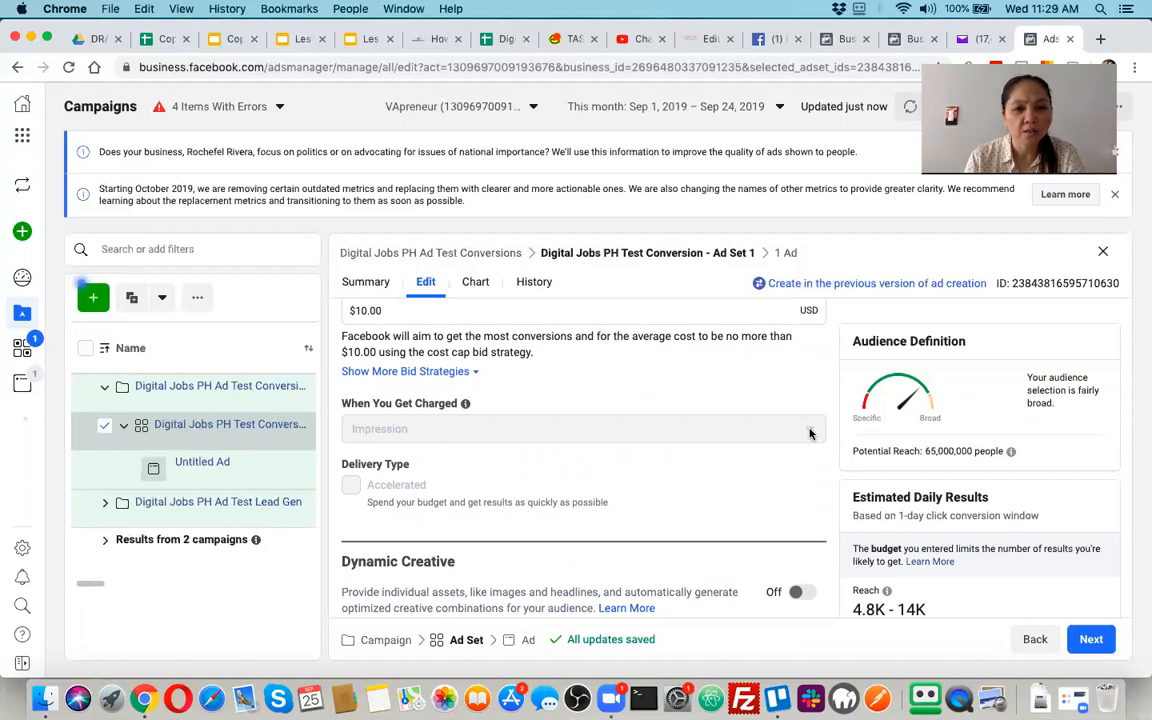
click(474, 372)
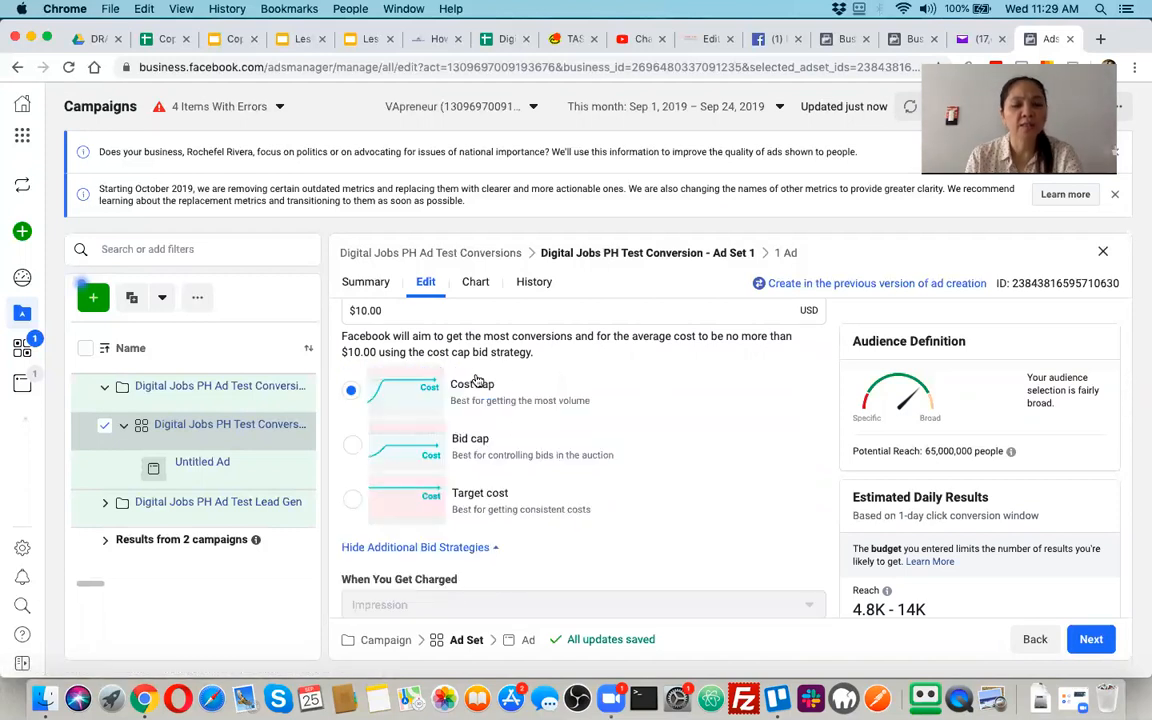
scroll(556, 521, up, 1)
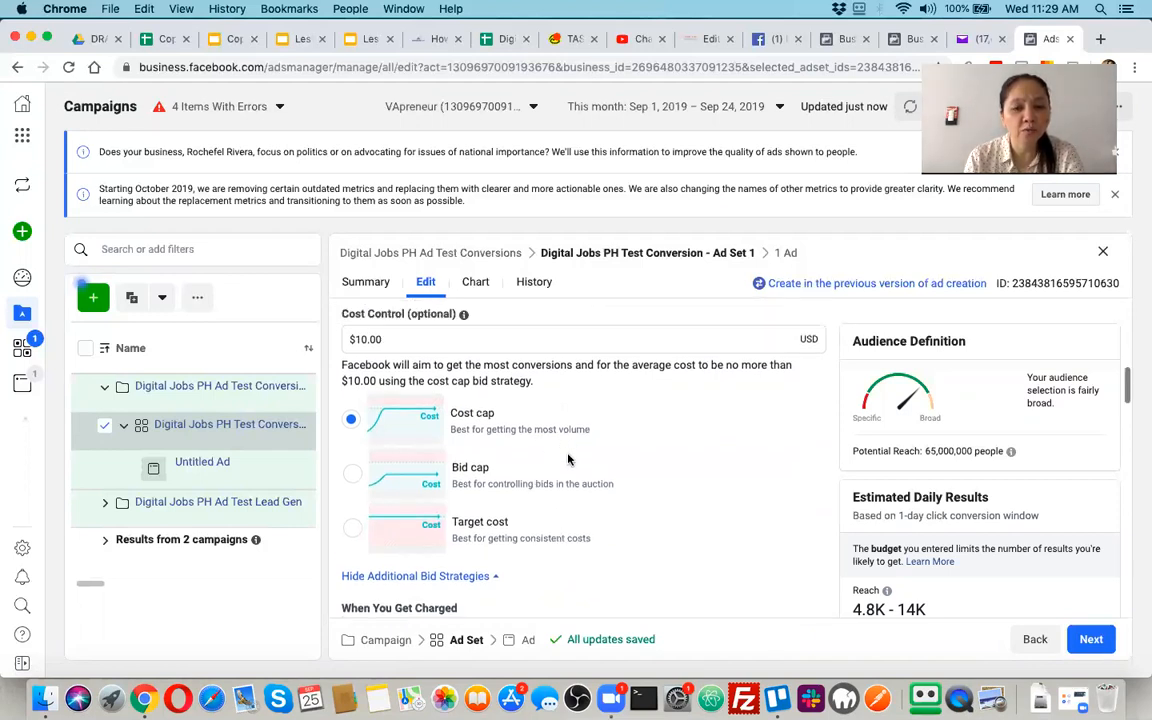
scroll(527, 530, down, 3)
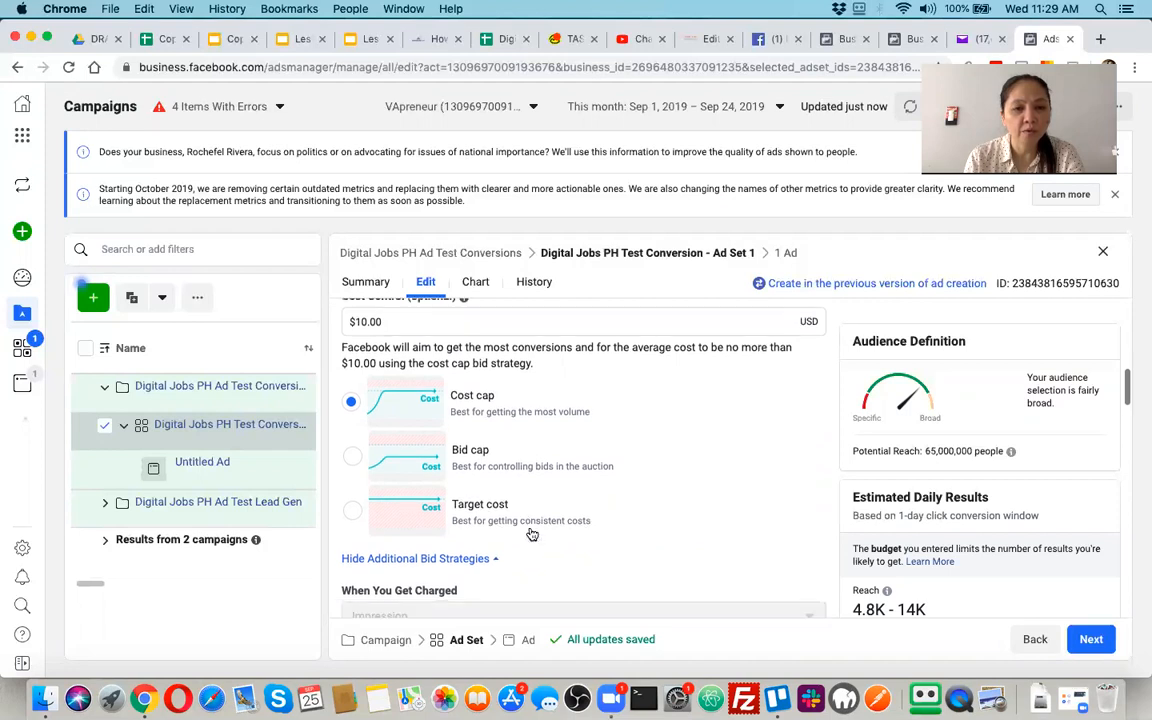
Examine the ad set's charging, delivery type, Dynamic Creative, Offer, and Budget & Schedule settings
scroll(560, 505, down, 5)
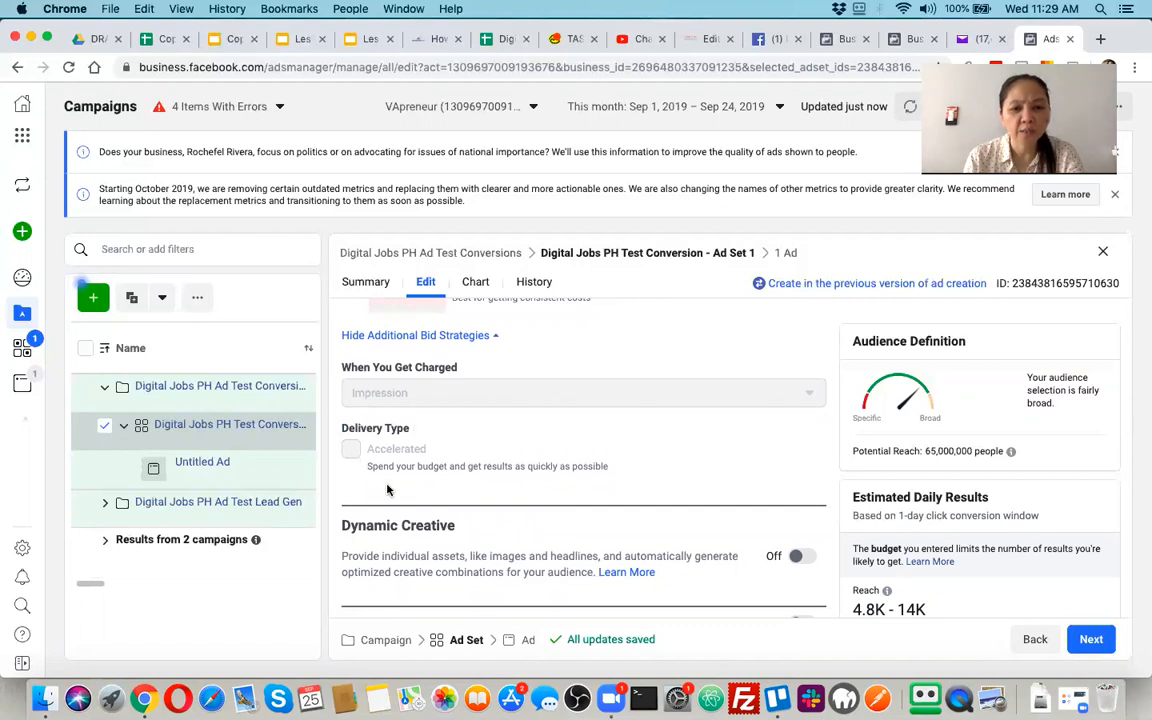
scroll(388, 490, down, 2)
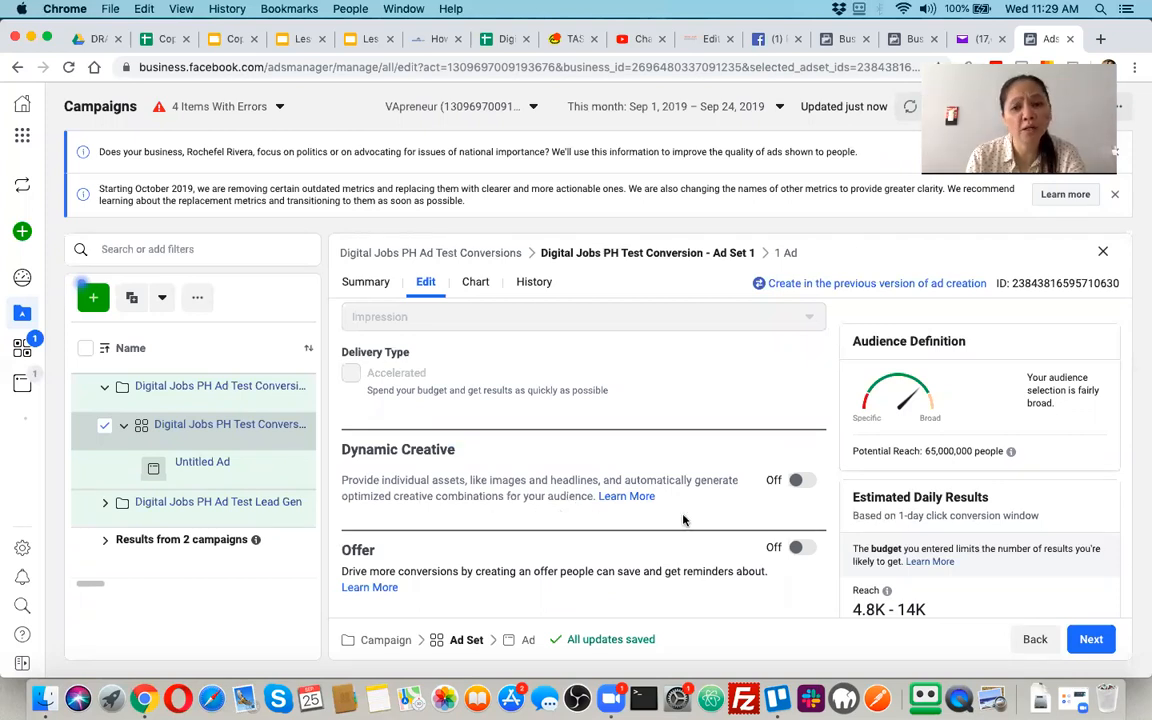
scroll(676, 516, down, 1)
scroll(676, 516, down, 3)
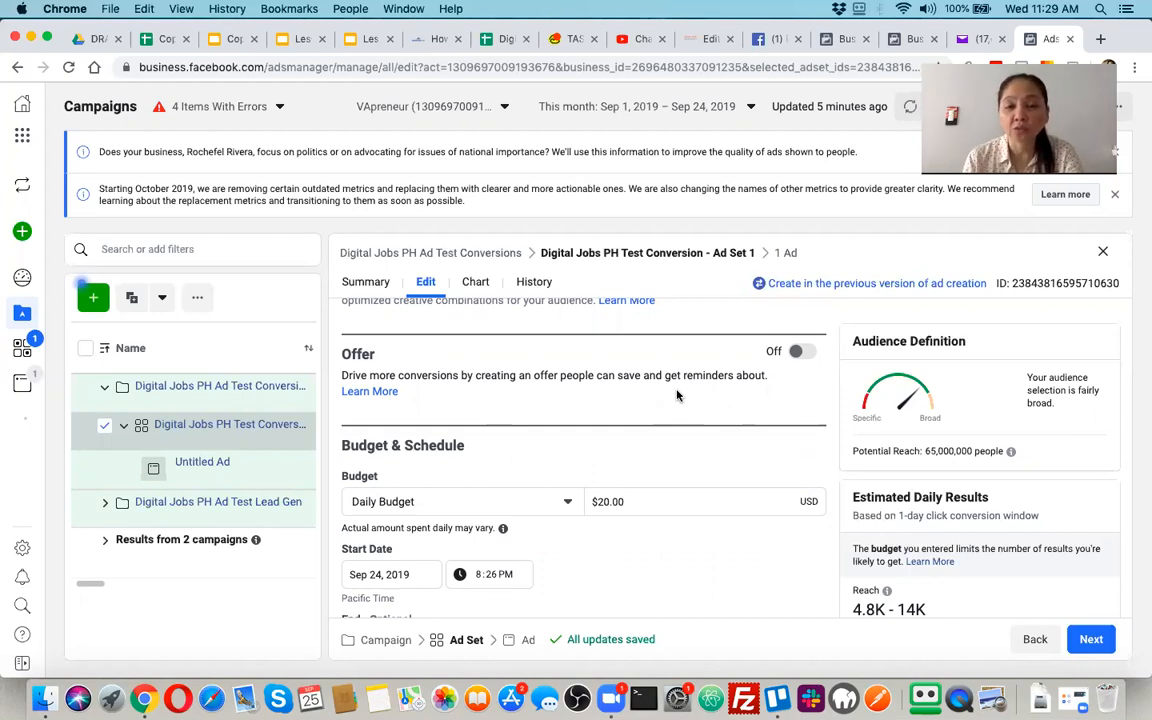
scroll(674, 415, down, 2)
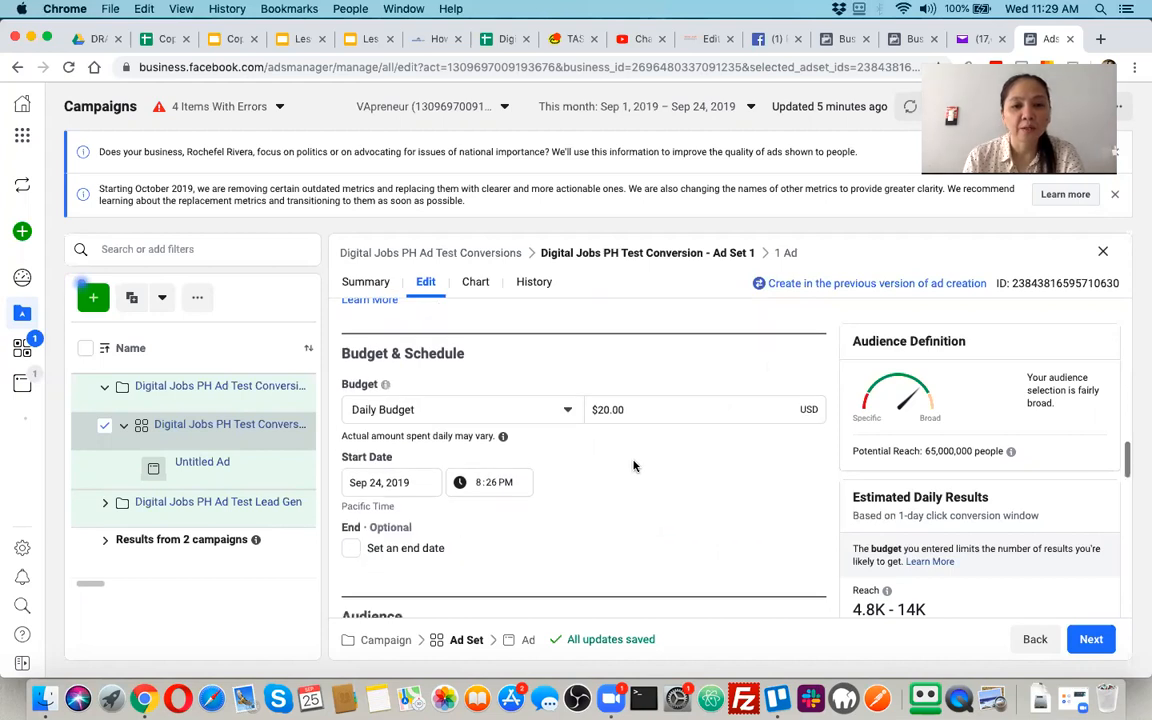
scroll(633, 465, down, 1)
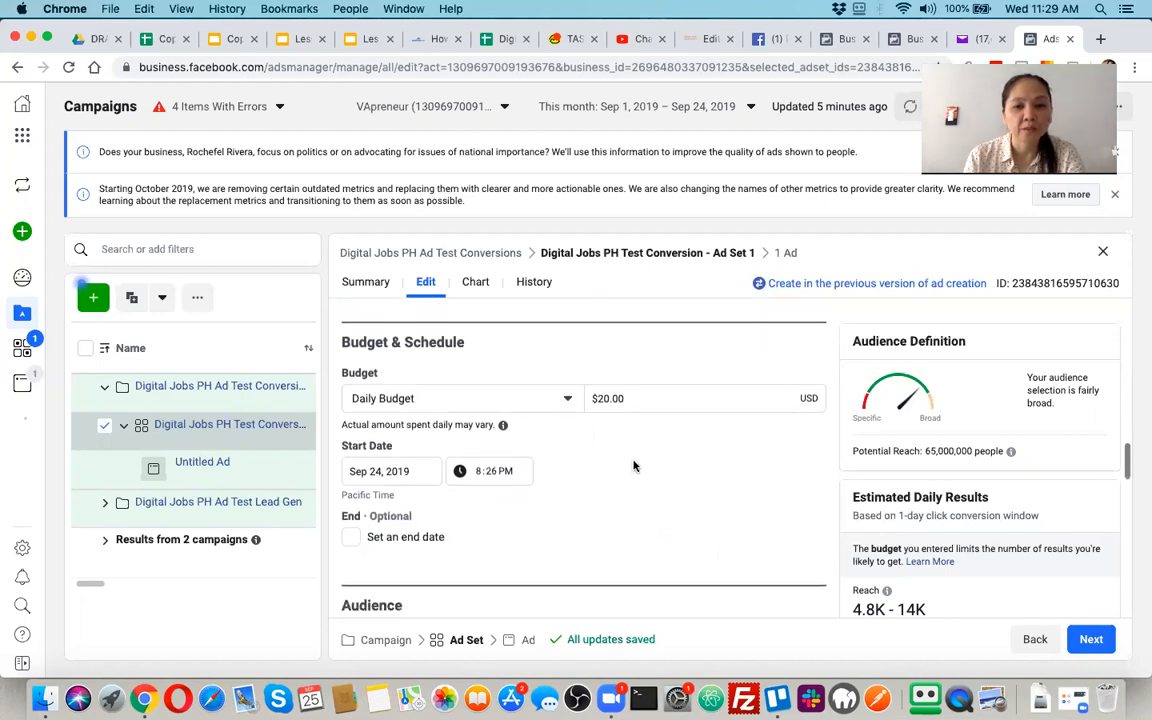
Review the ad set's cost control and bid strategy options in relation to its daily budget
click(609, 398)
scroll(609, 398, up, 10)
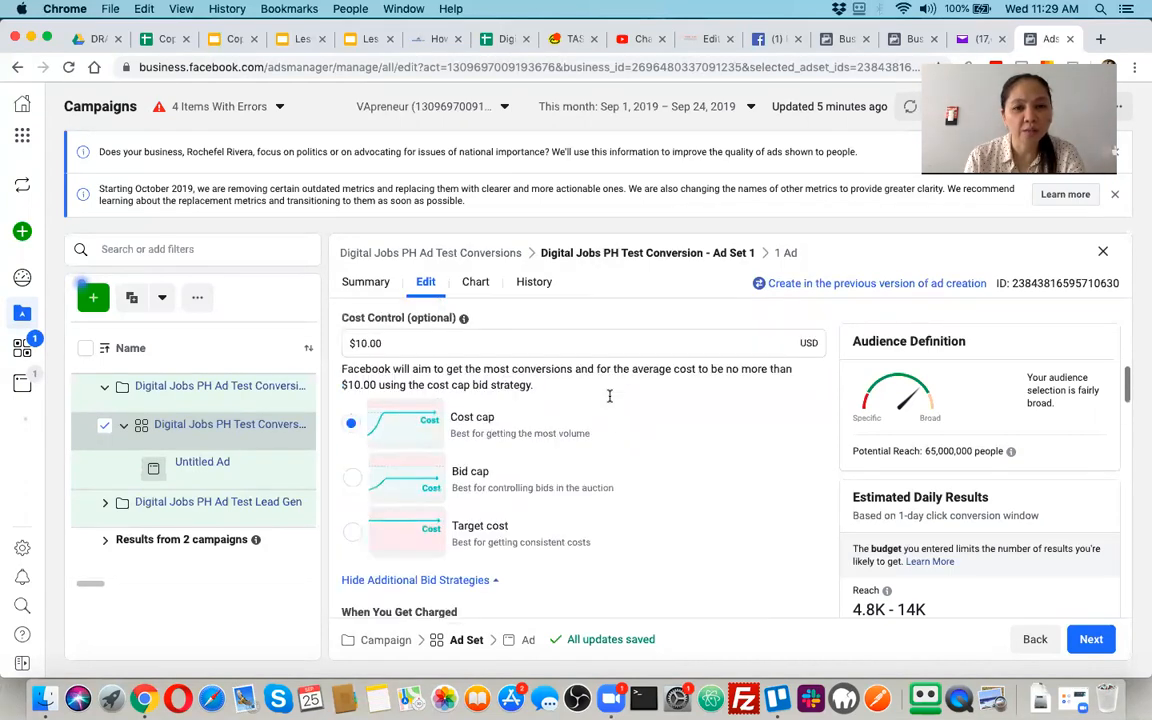
scroll(609, 402, up, 10)
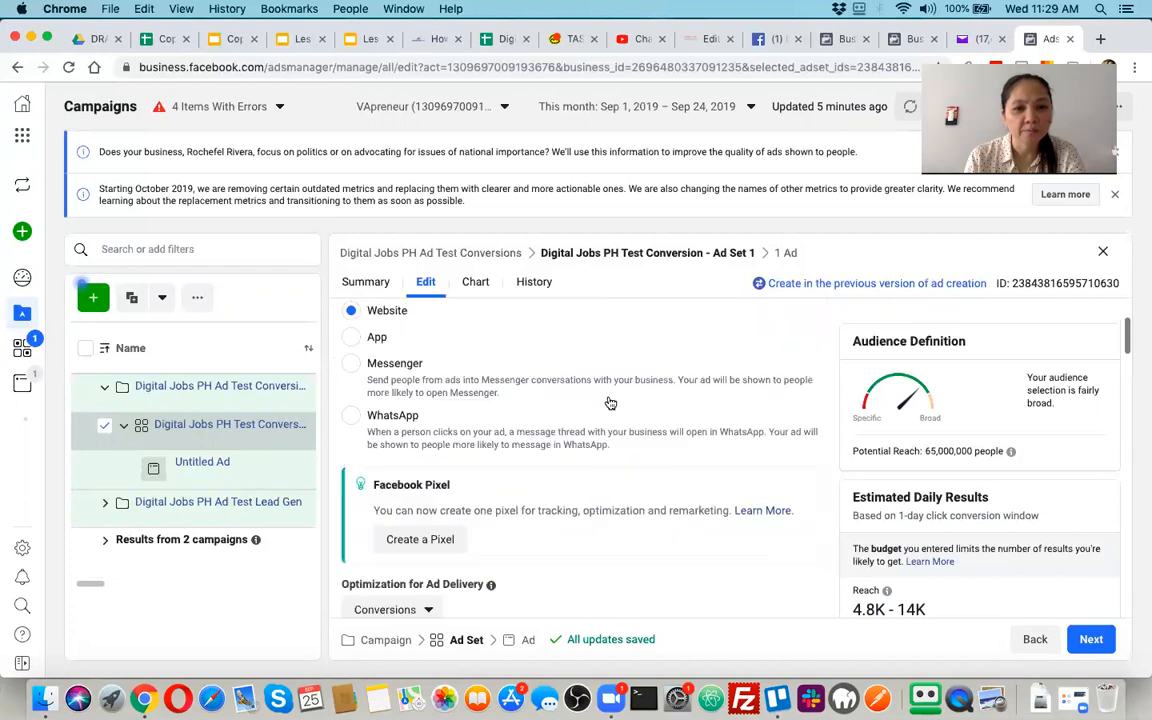
scroll(609, 402, down, 10)
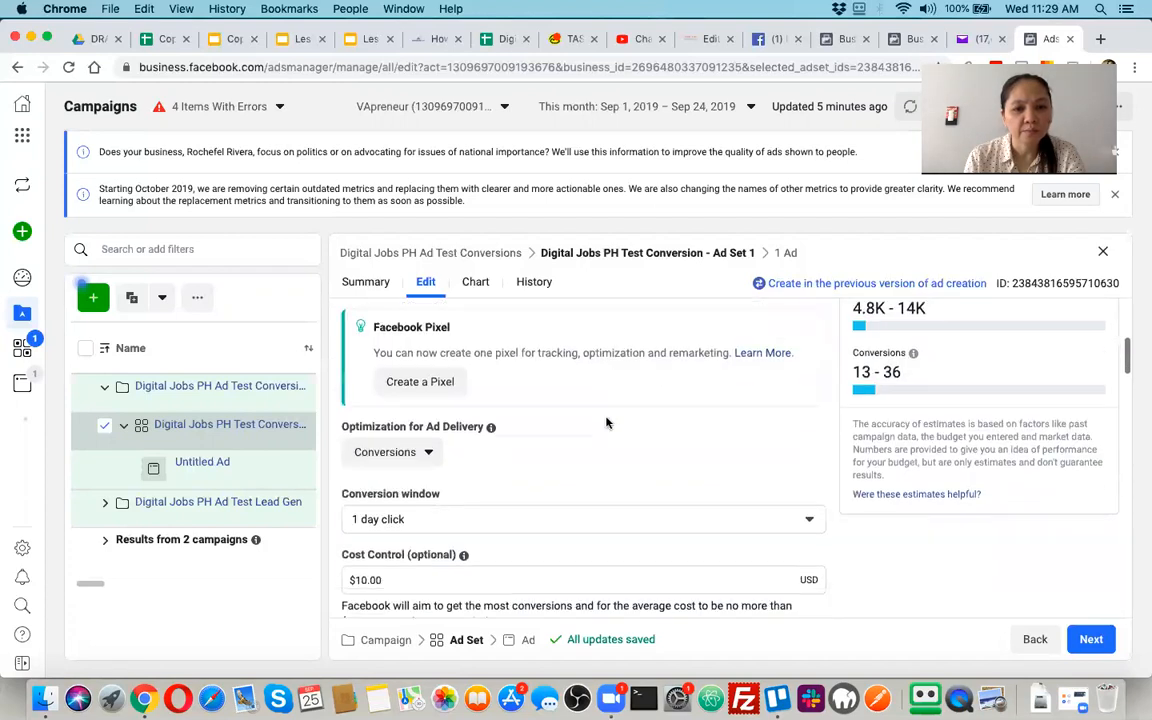
click(518, 481)
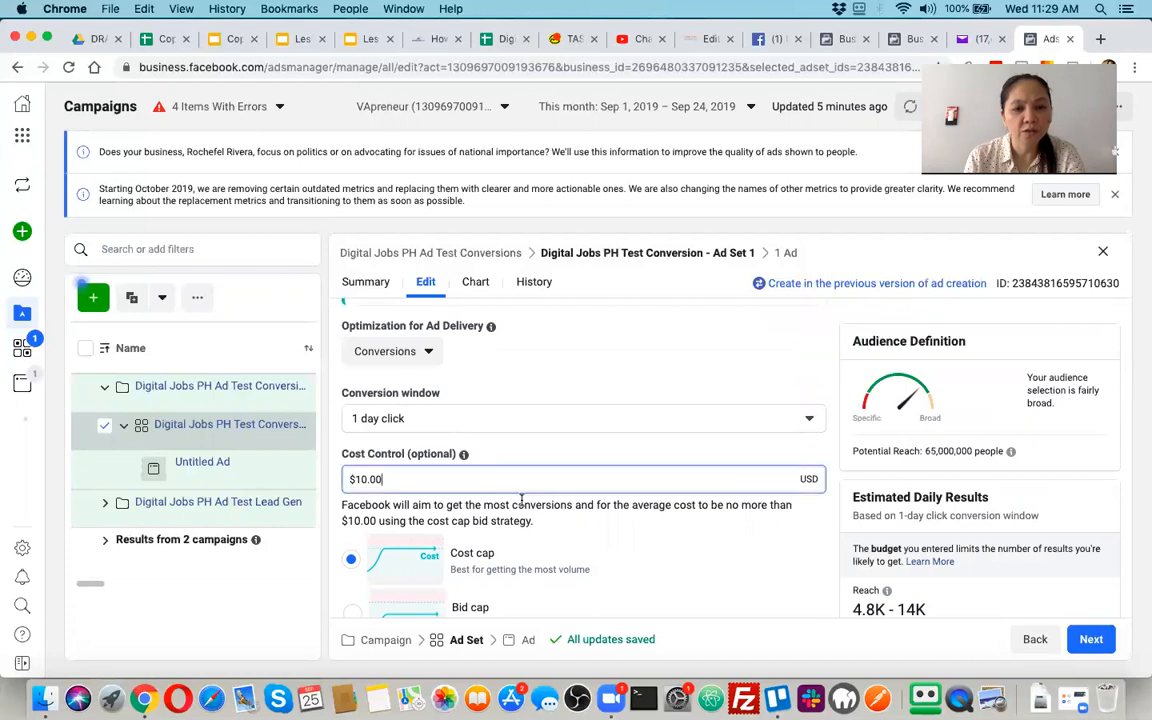
scroll(520, 497, down, 2)
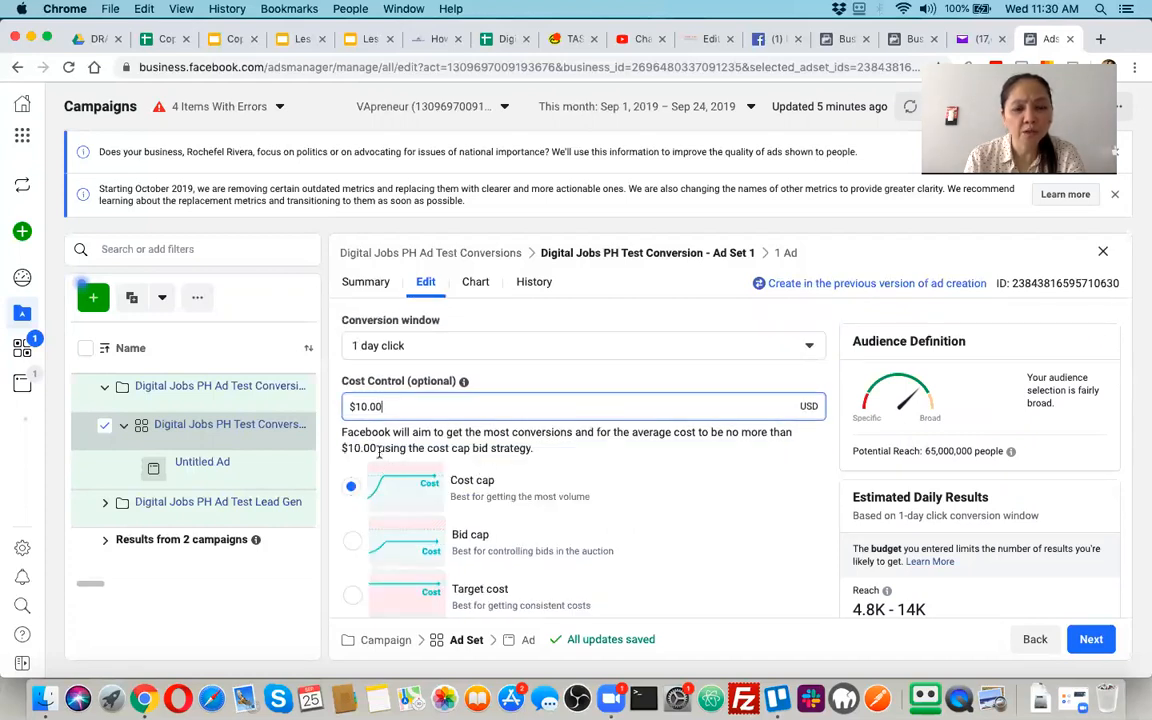
scroll(527, 543, down, 1)
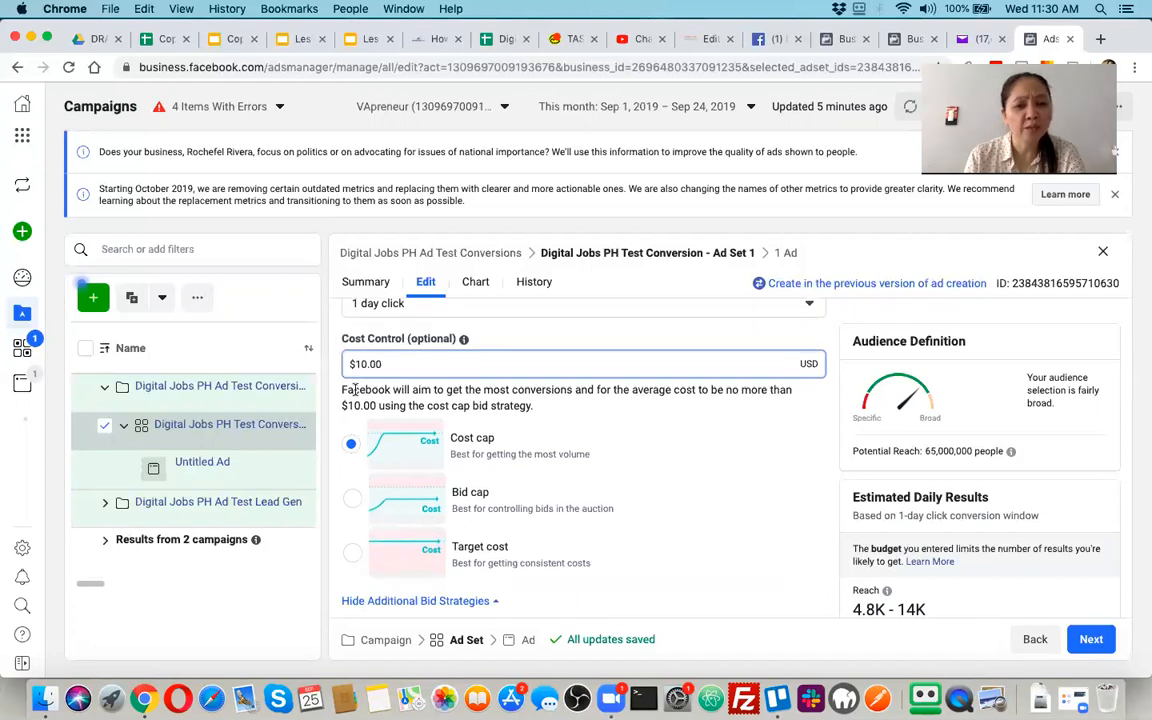
triple_click(355, 390)
scroll(405, 402, down, 5)
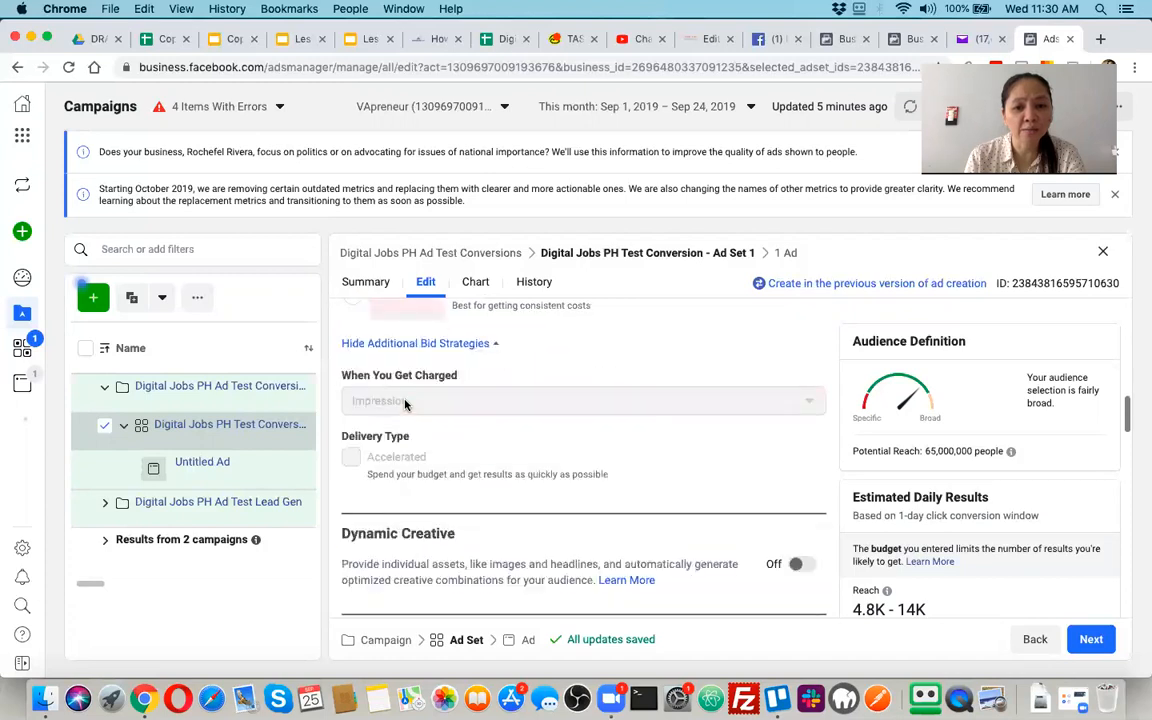
scroll(405, 402, down, 5)
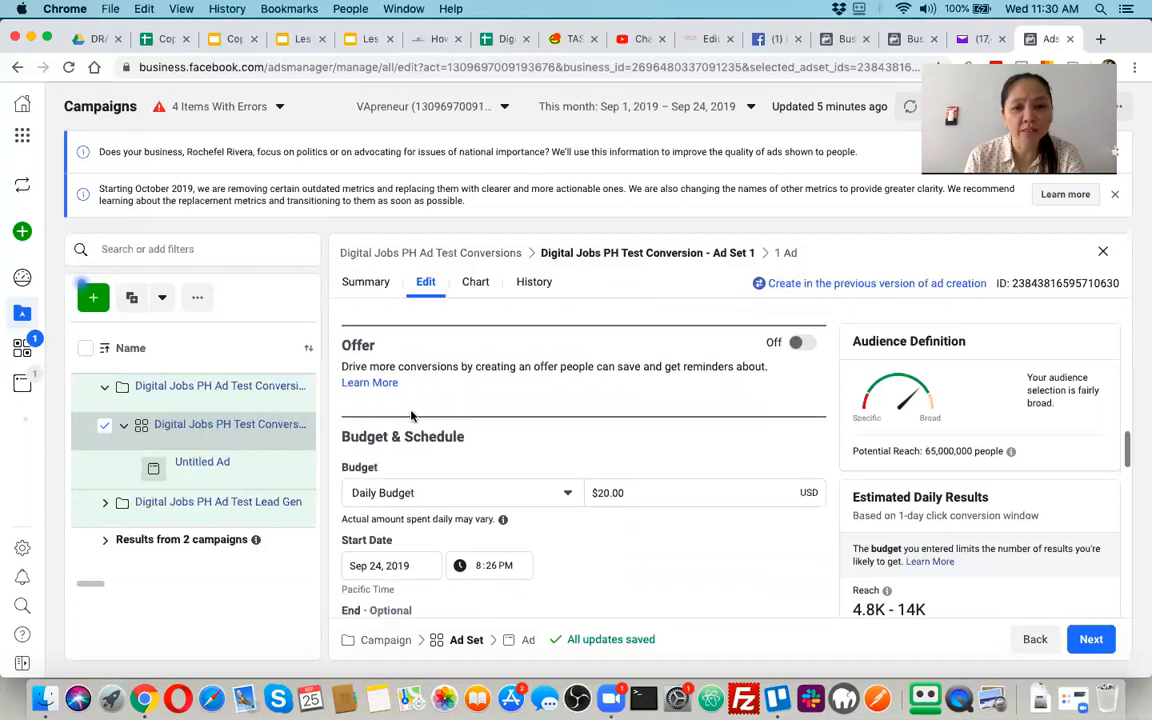
Inspect the ad set's daily budget amount, start date calendar and start time without changing them
triple_click(613, 486)
scroll(612, 483, down, 2)
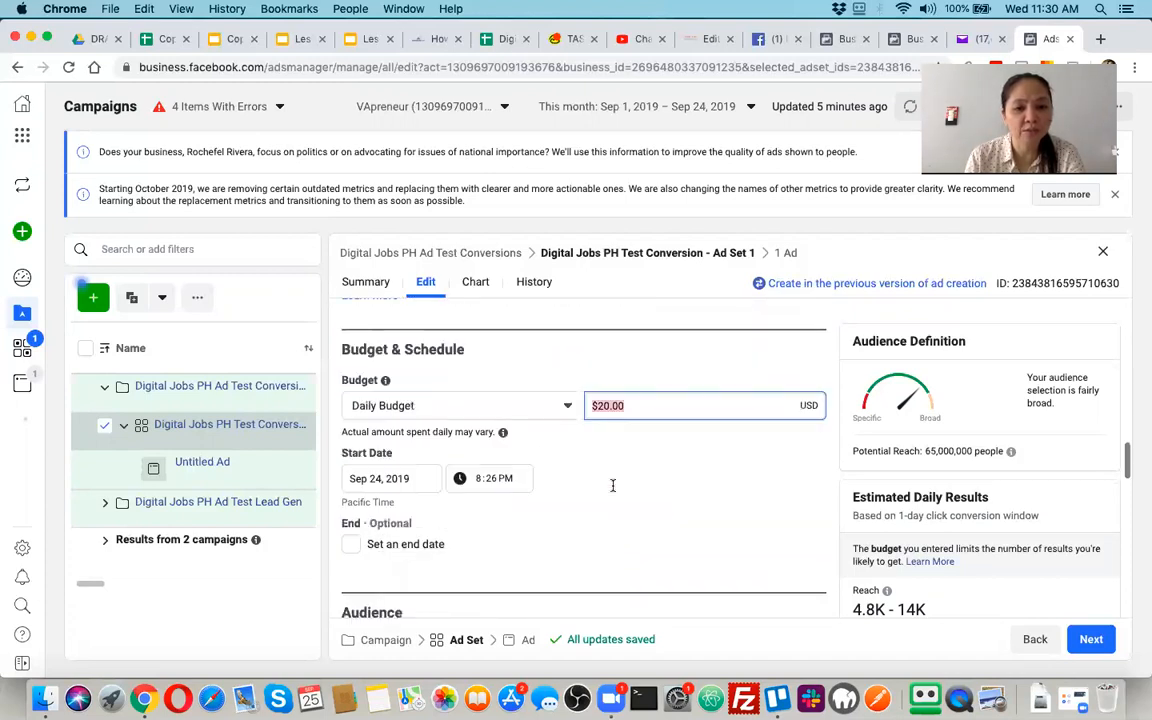
click(397, 442)
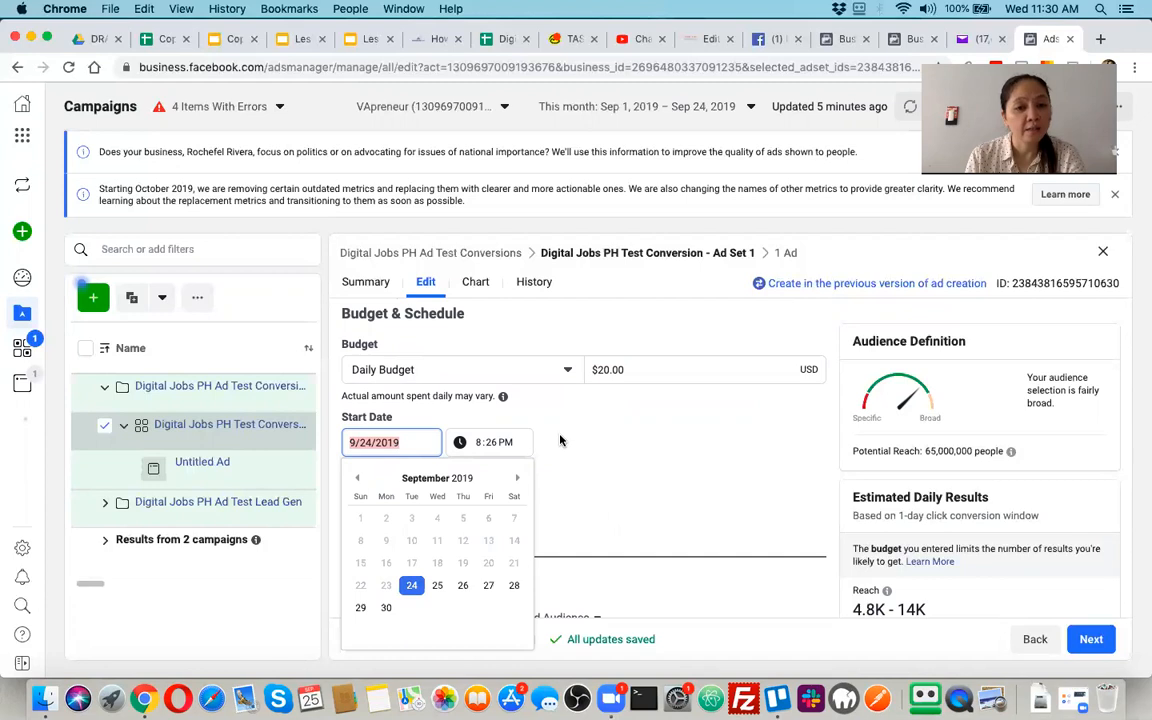
click(500, 446)
click(500, 446)
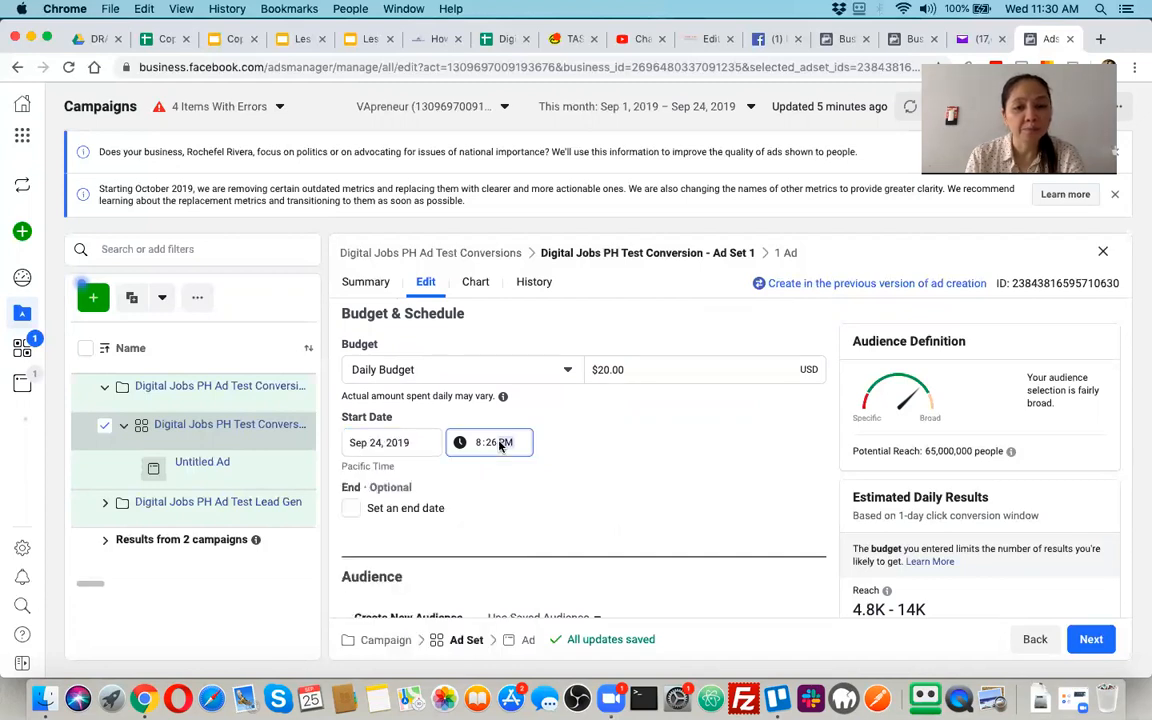
Enable an end date for the ad set's schedule and set it to September 27, 2019
scroll(347, 507, down, 1)
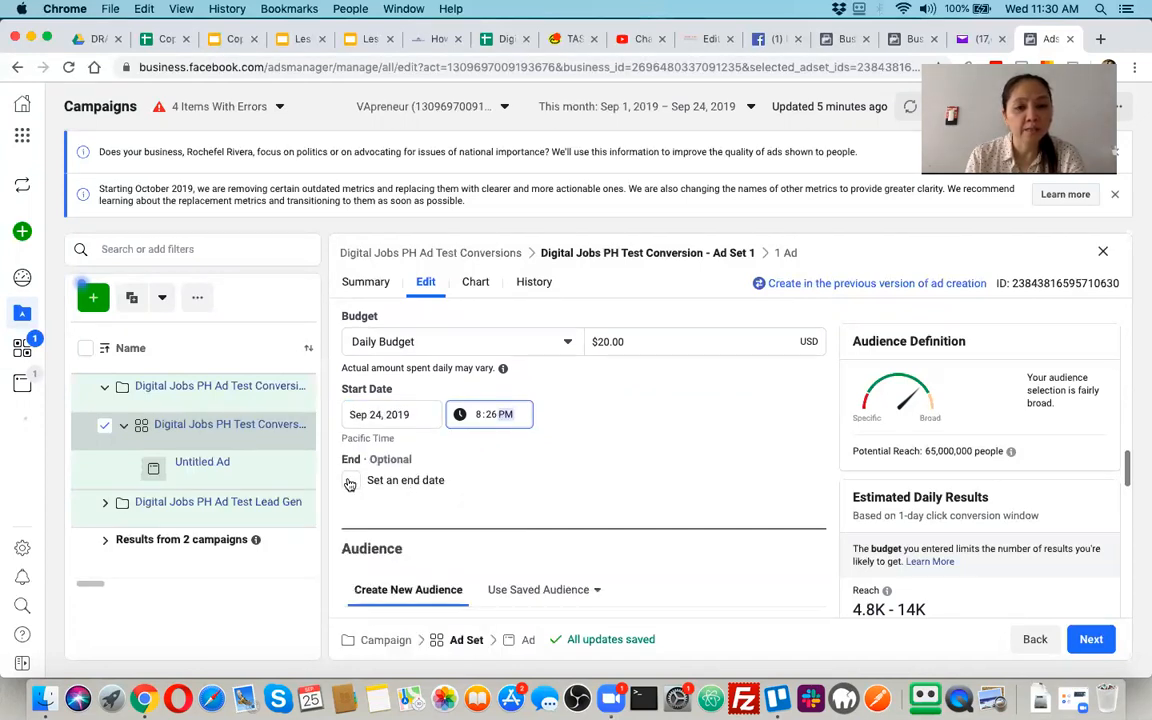
click(350, 482)
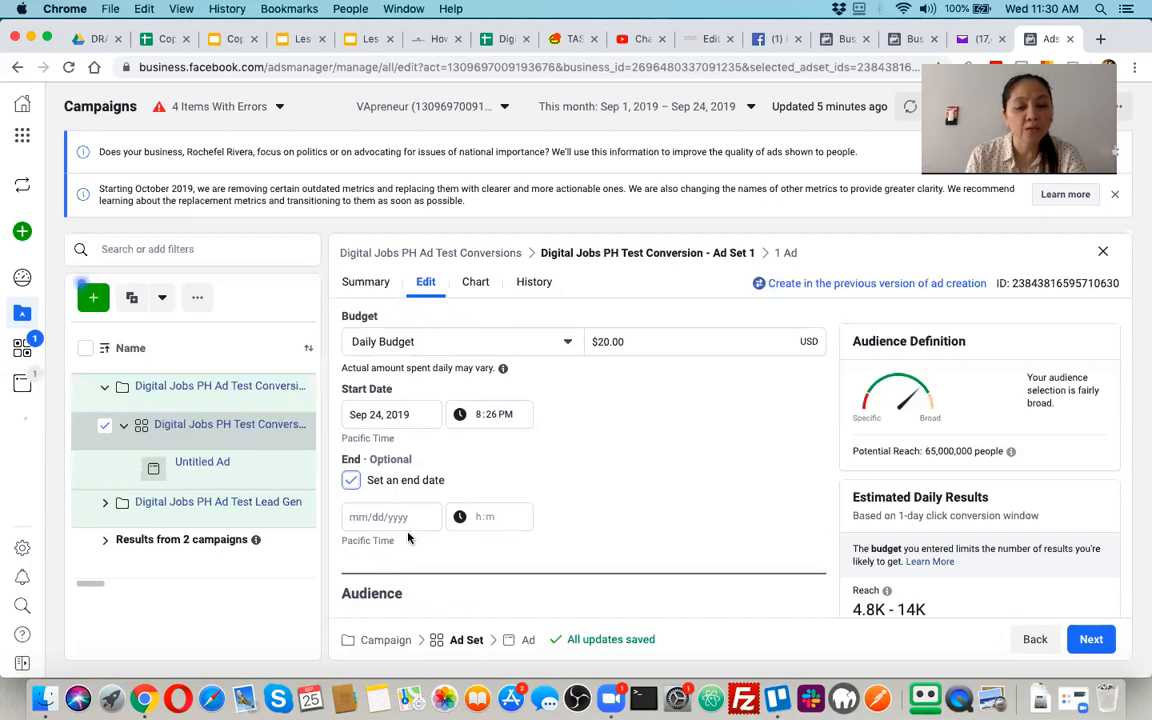
scroll(390, 481, down, 2)
click(390, 471)
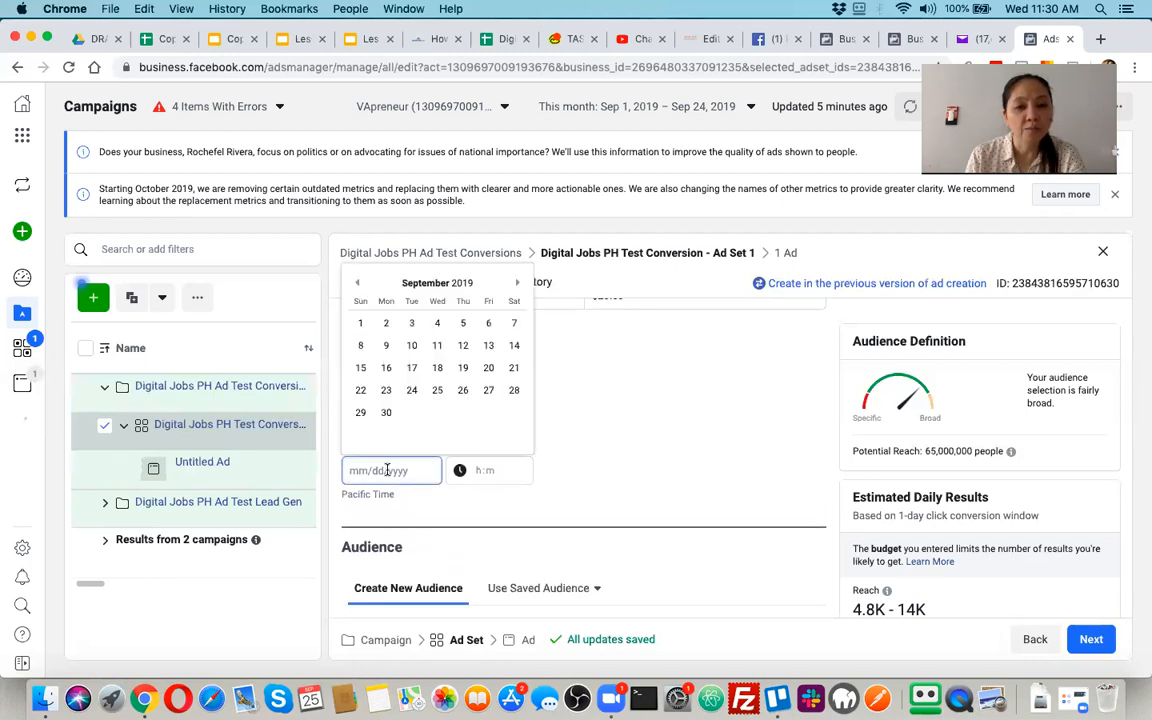
click(488, 390)
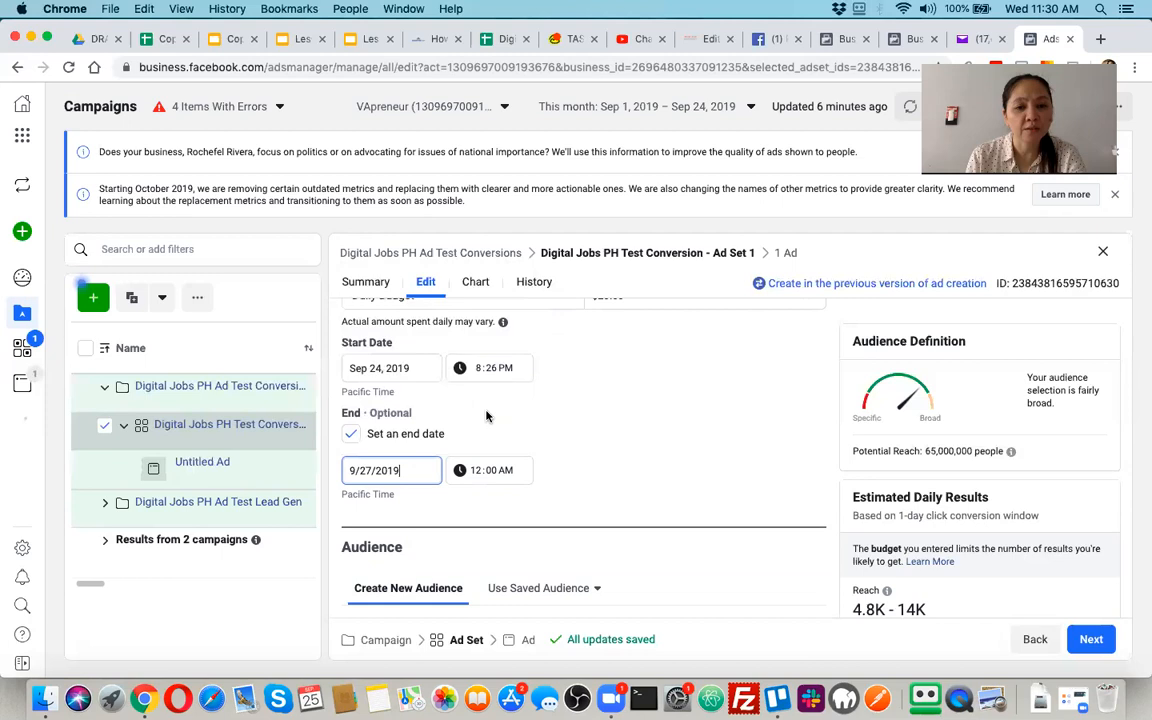
Examine the ad set's Audience section, including the list of existing custom audiences and the location settings
scroll(470, 588, down, 2)
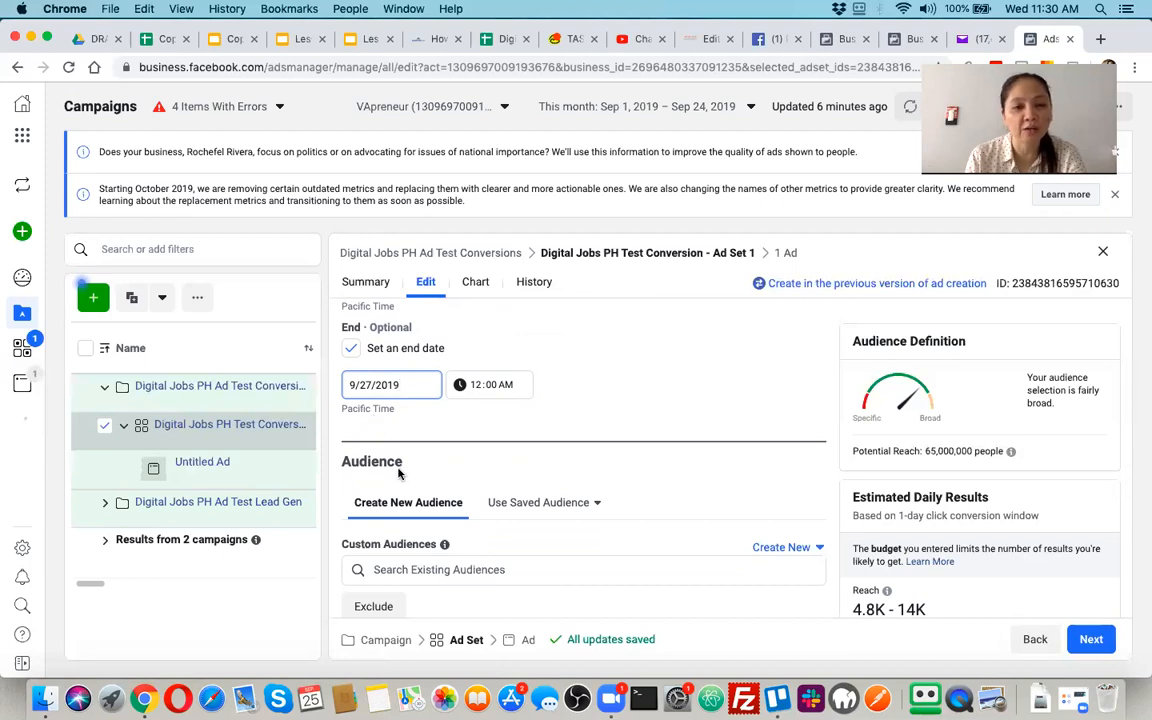
scroll(398, 472, down, 1)
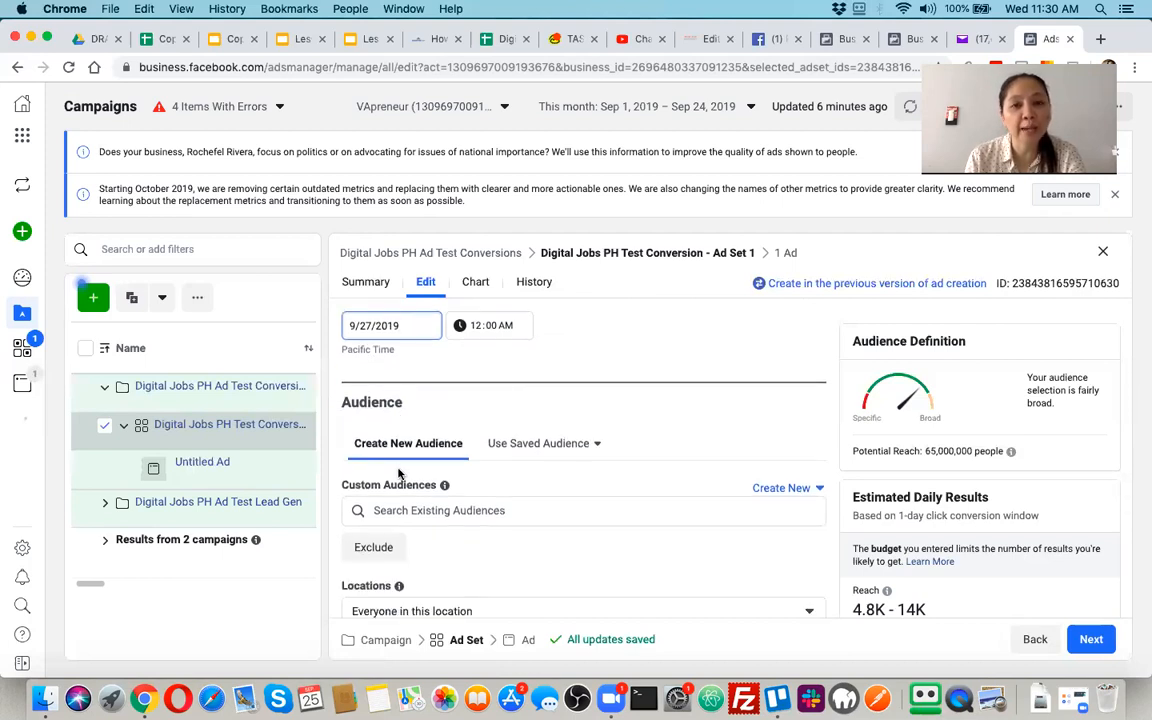
scroll(403, 485, down, 1)
scroll(405, 489, down, 1)
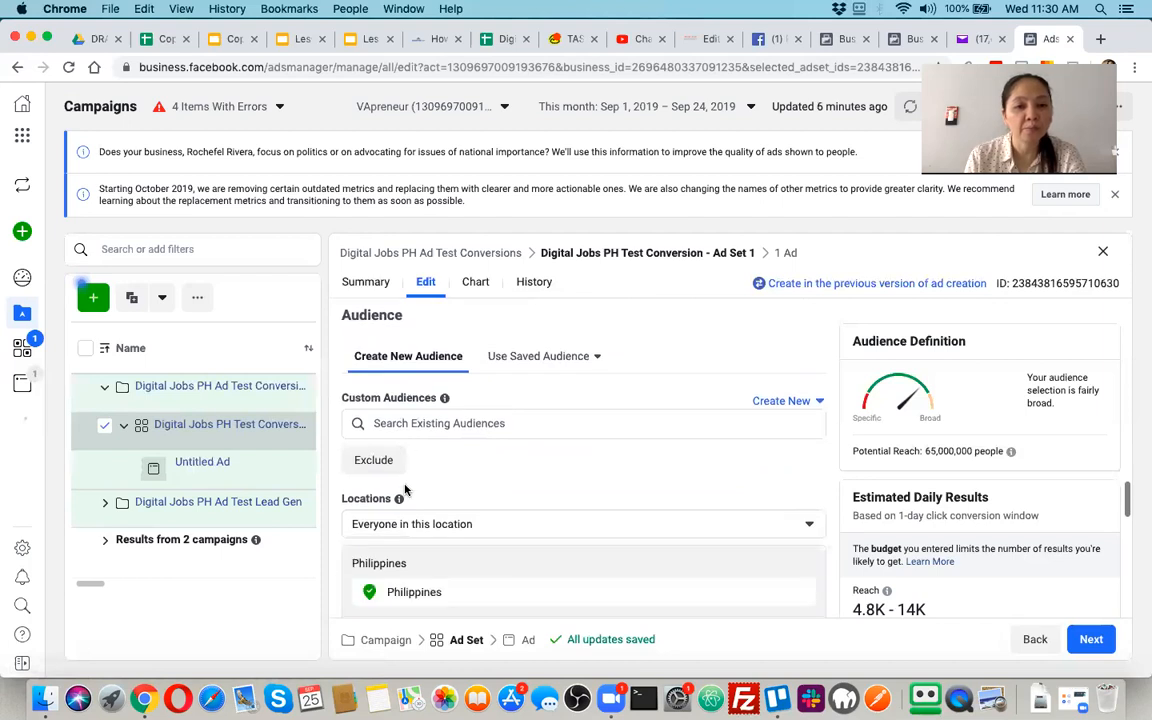
click(466, 412)
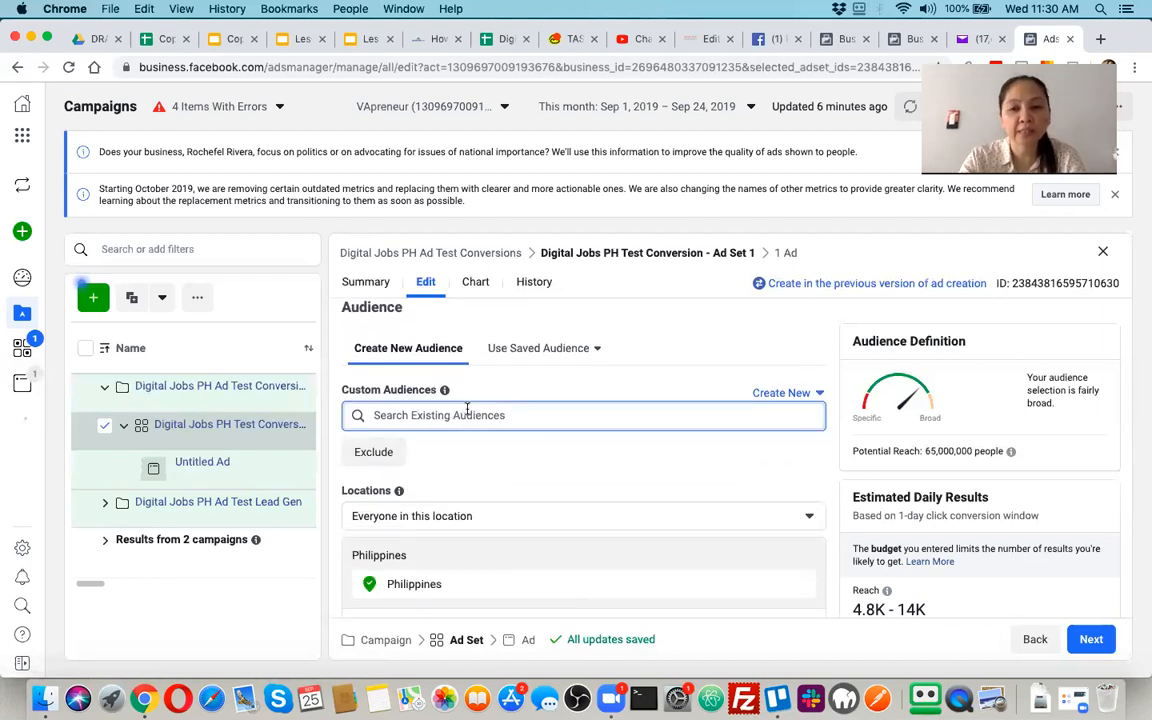
scroll(467, 415, down, 3)
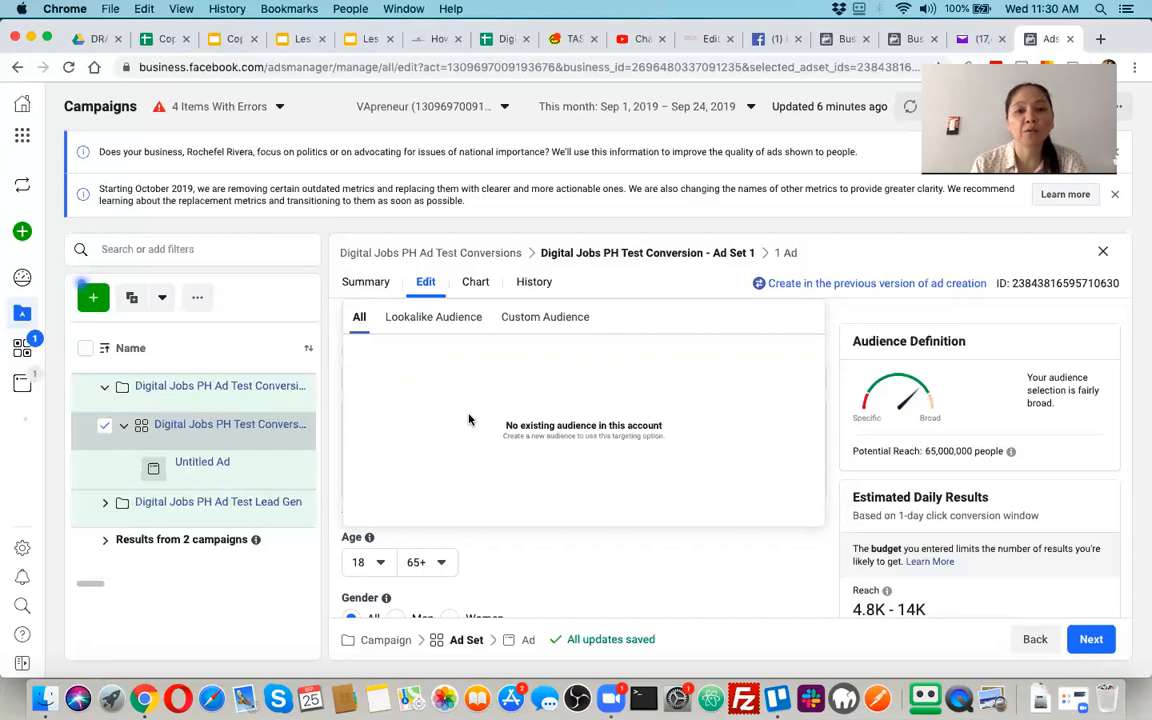
click(579, 572)
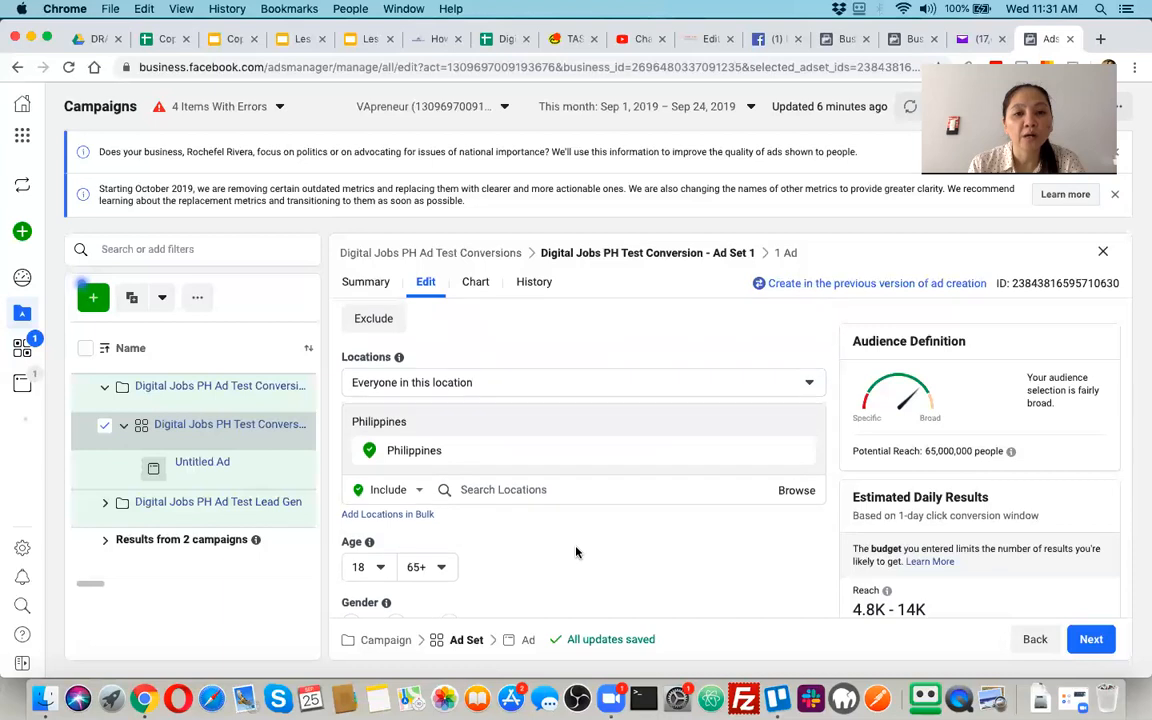
scroll(576, 552, up, 1)
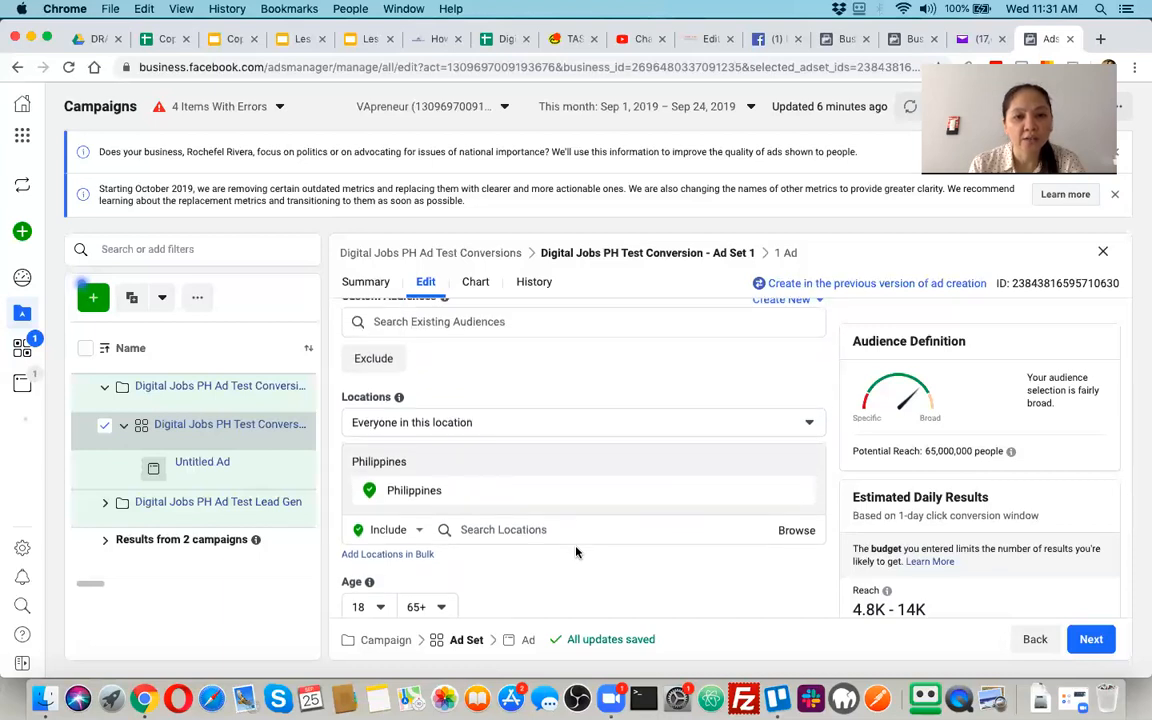
scroll(576, 552, up, 2)
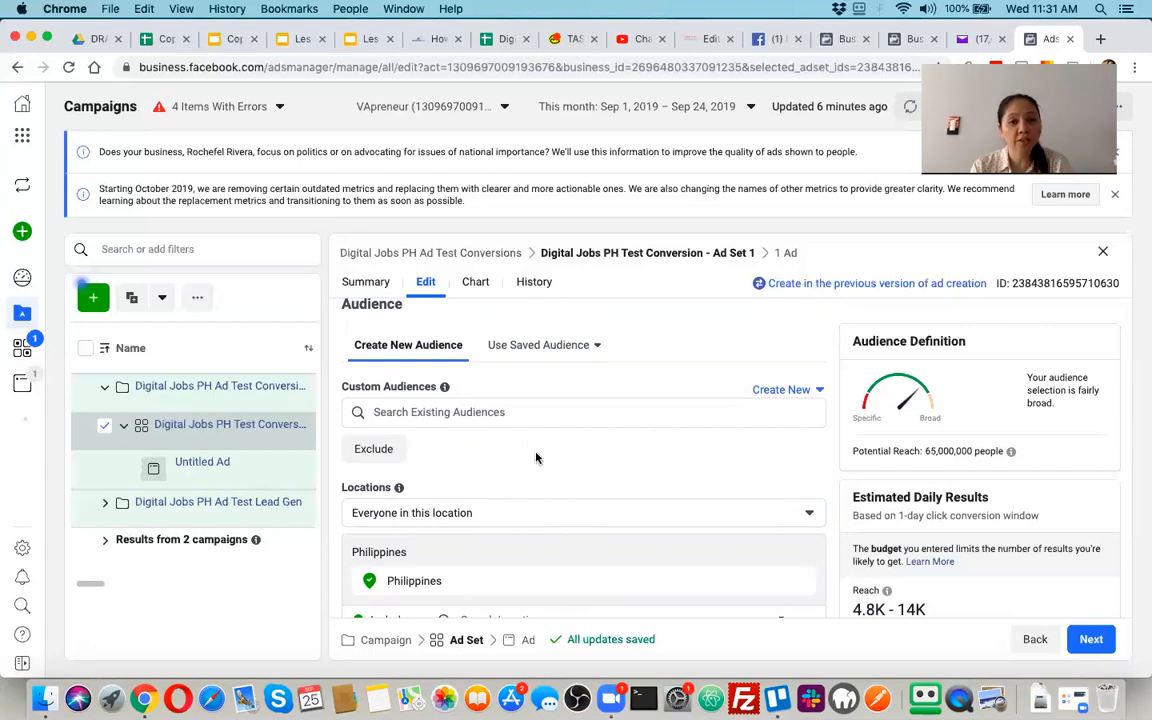
Search the existing custom audiences for "like minded" and for "women", clearing the search after each
click(522, 412)
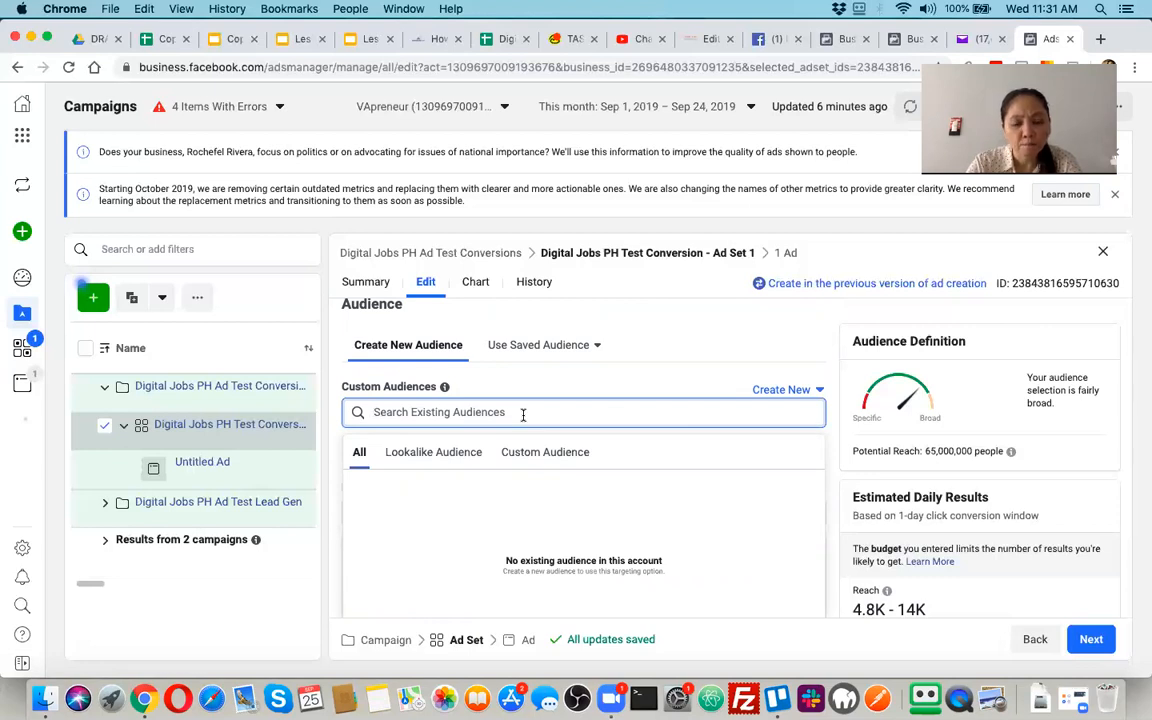
text(l)
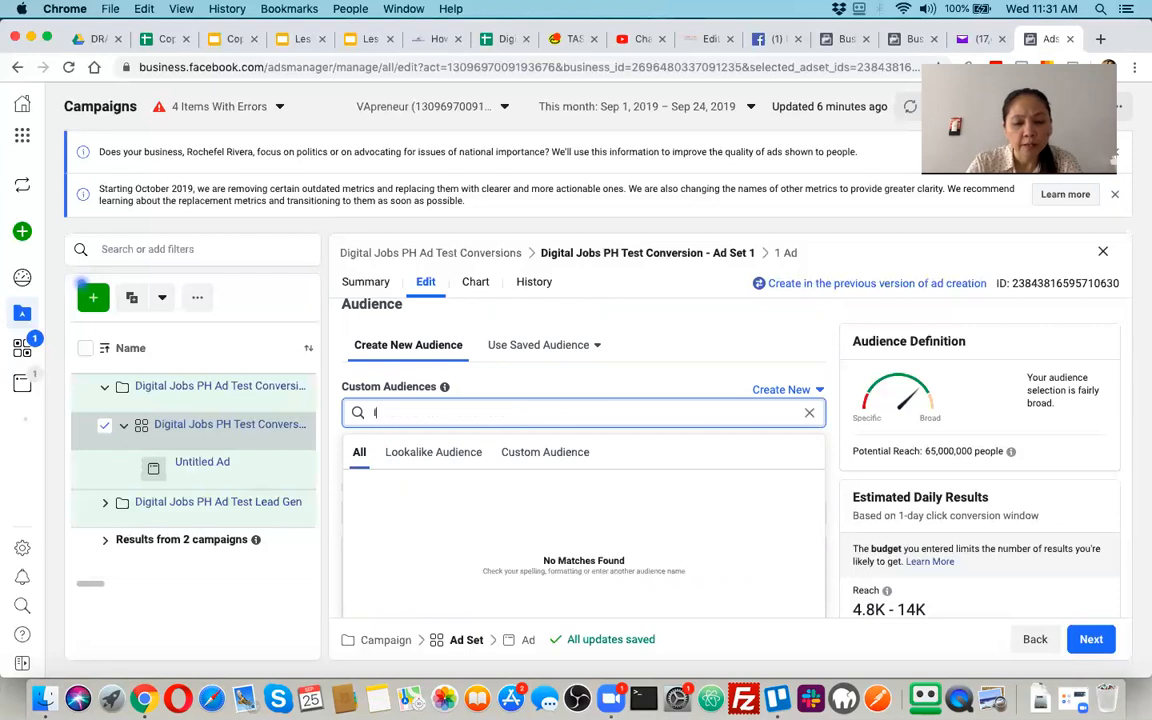
text(ike min)
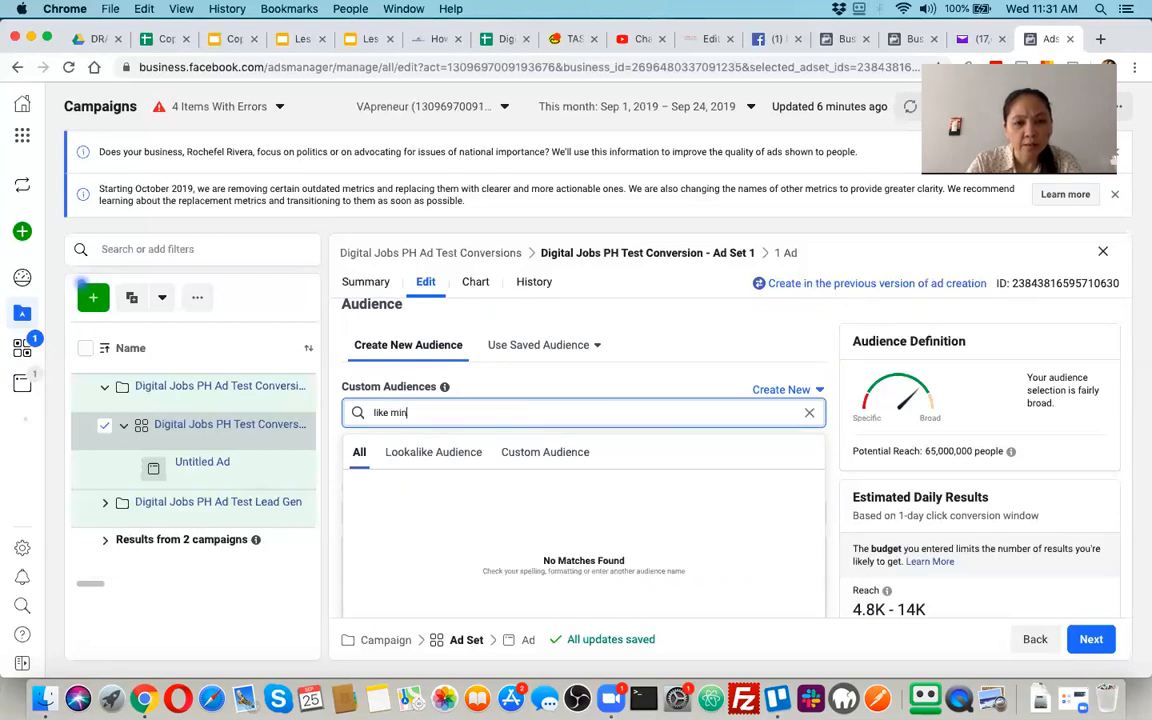
text(ded)
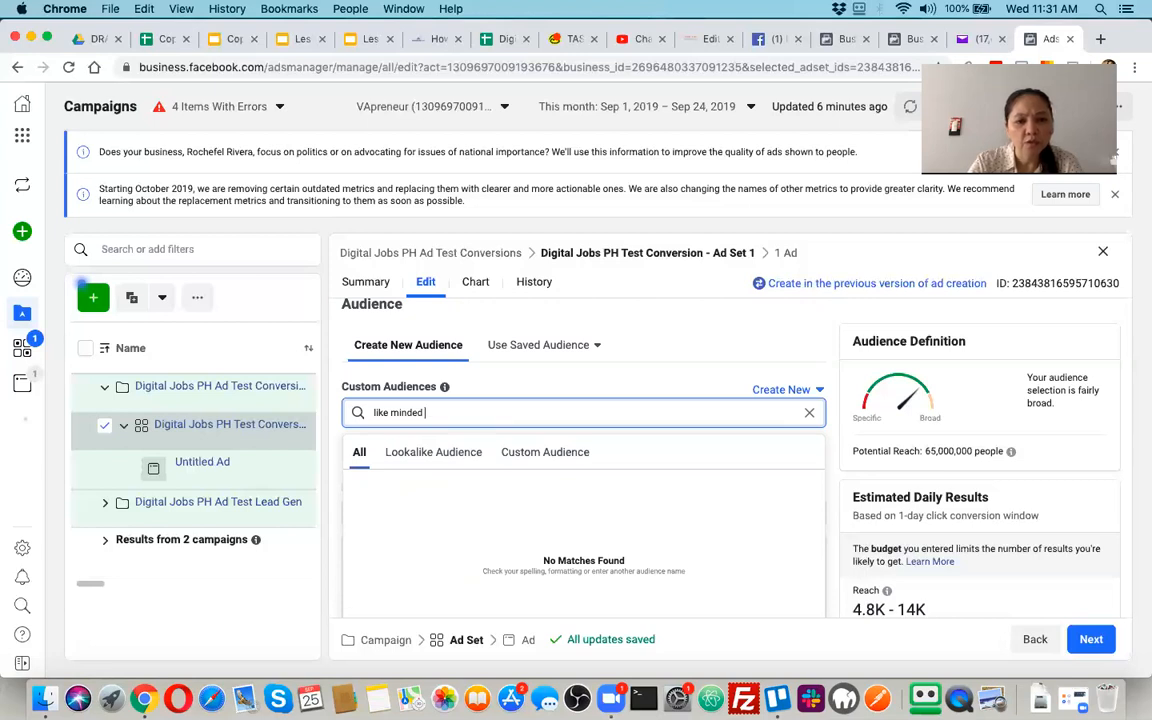
key(BackSpace)
key(BackSpace)
key(BackSpace)
key(BackSpace)
key(BackSpace)
key(BackSpace)
key(BackSpace)
key(BackSpace)
key(BackSpace)
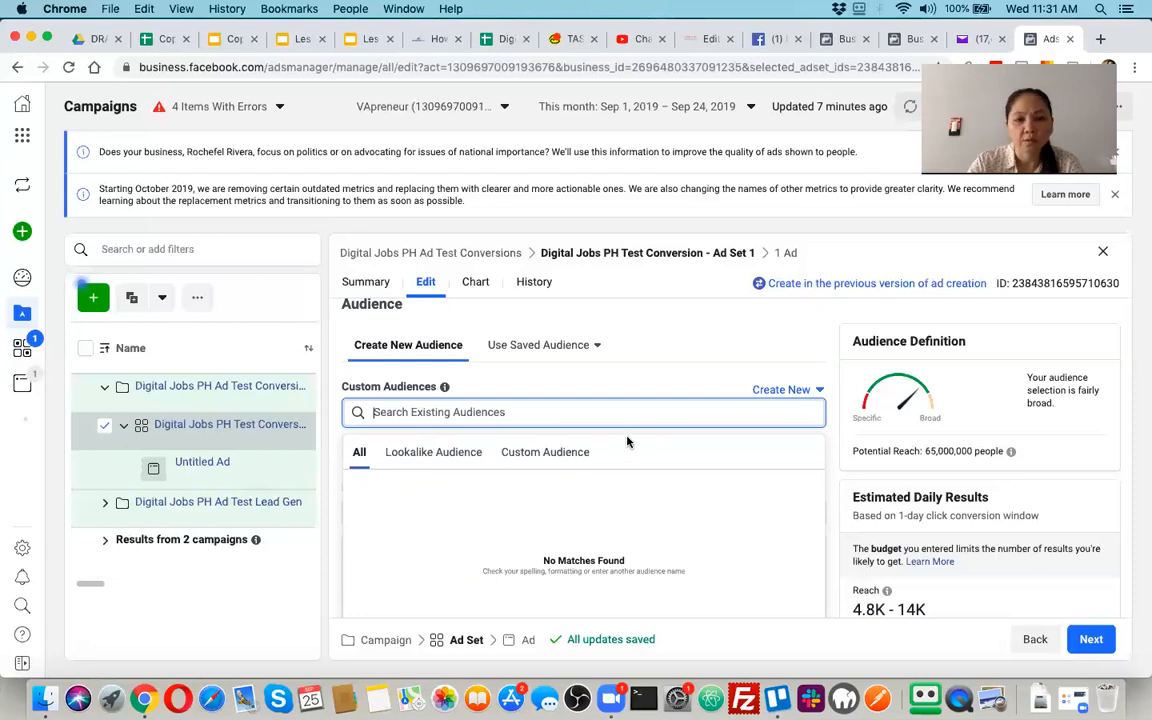
text(women)
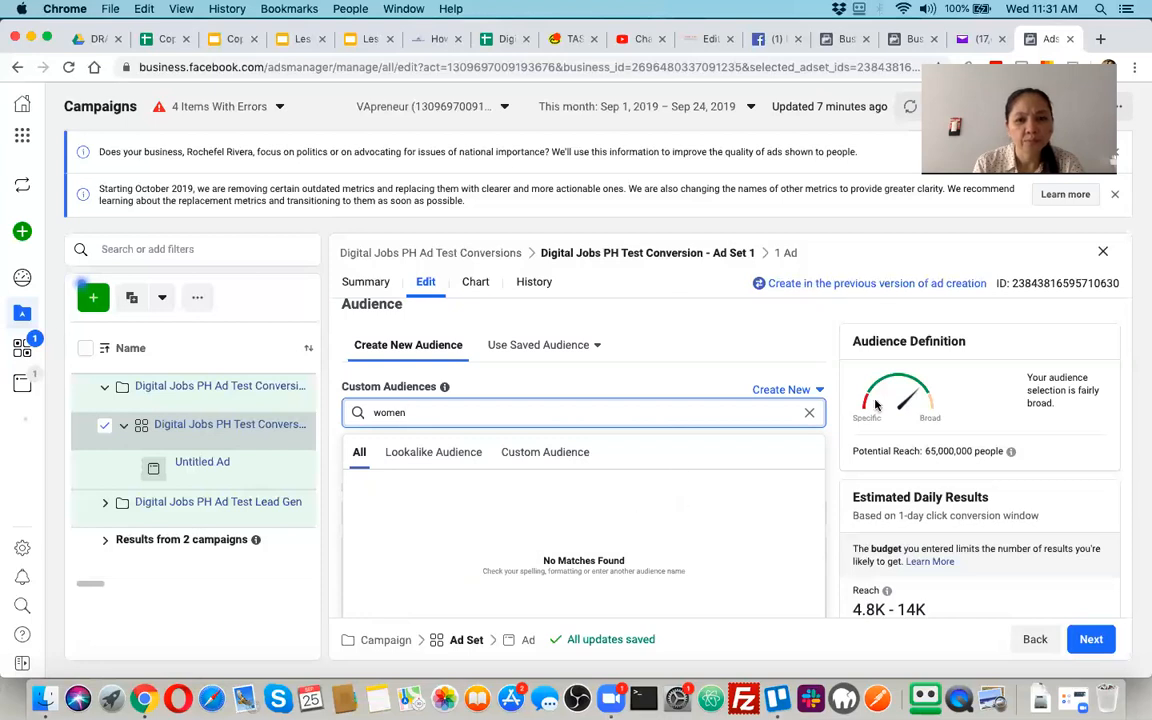
click(806, 418)
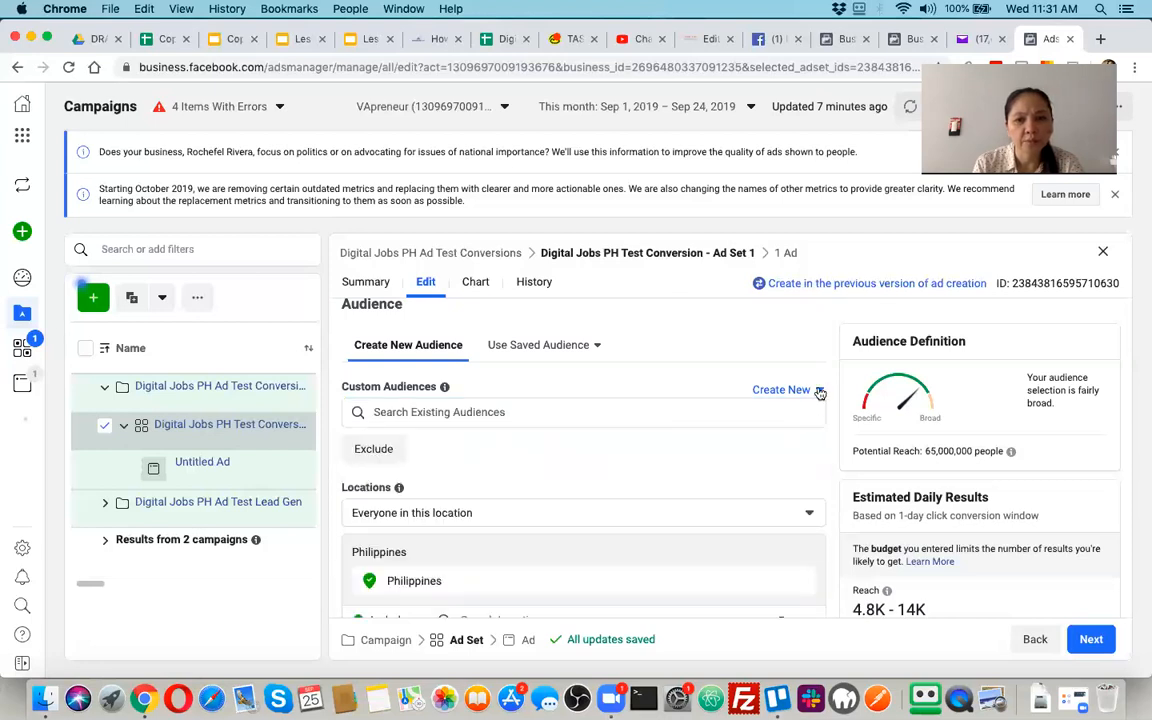
Add an exclusion field to the custom audiences, and search the included audiences for "like minded", clearing that search
click(819, 391)
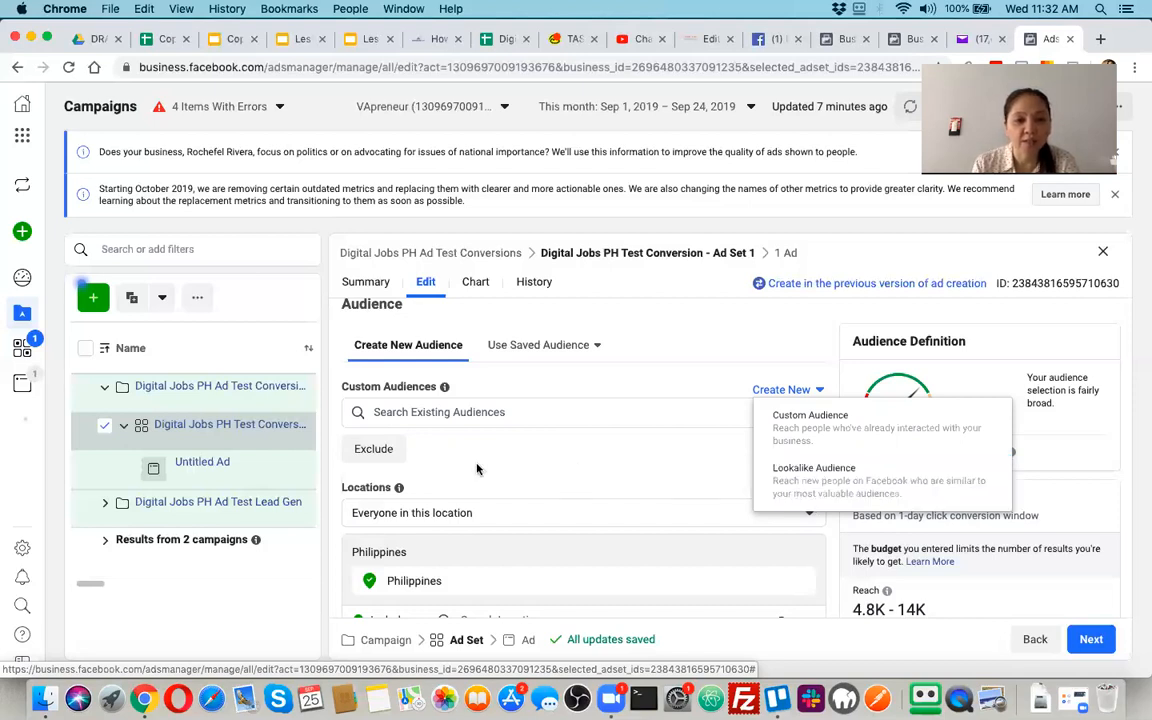
click(373, 449)
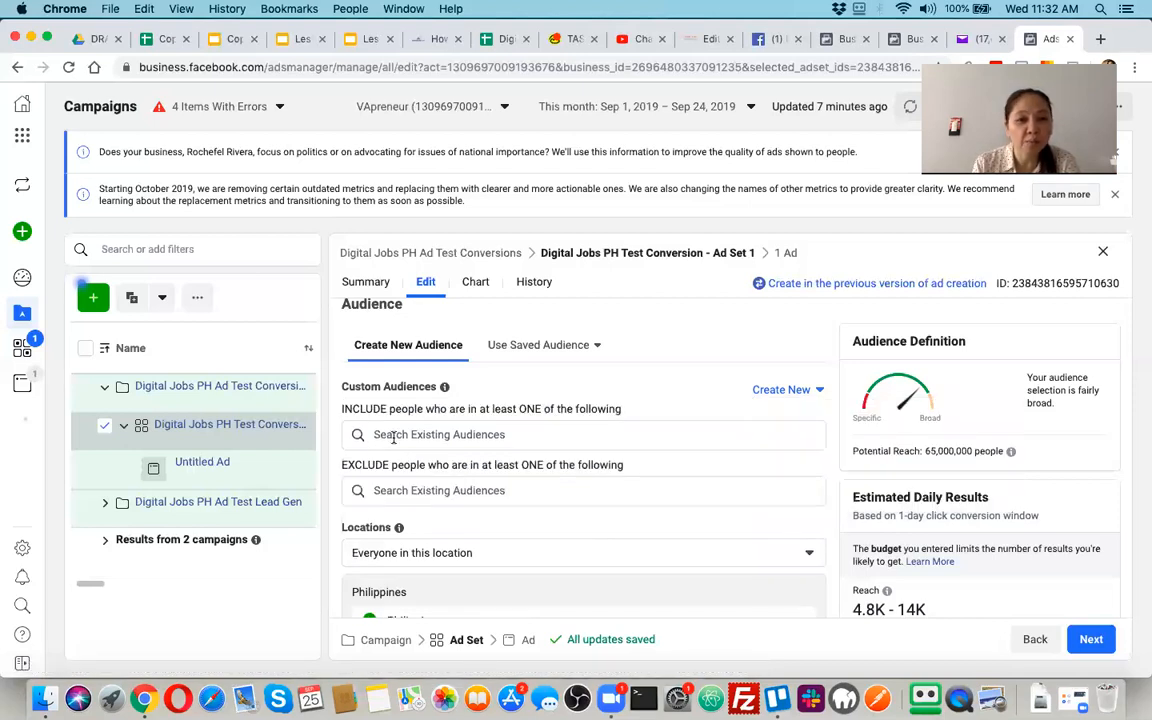
click(393, 436)
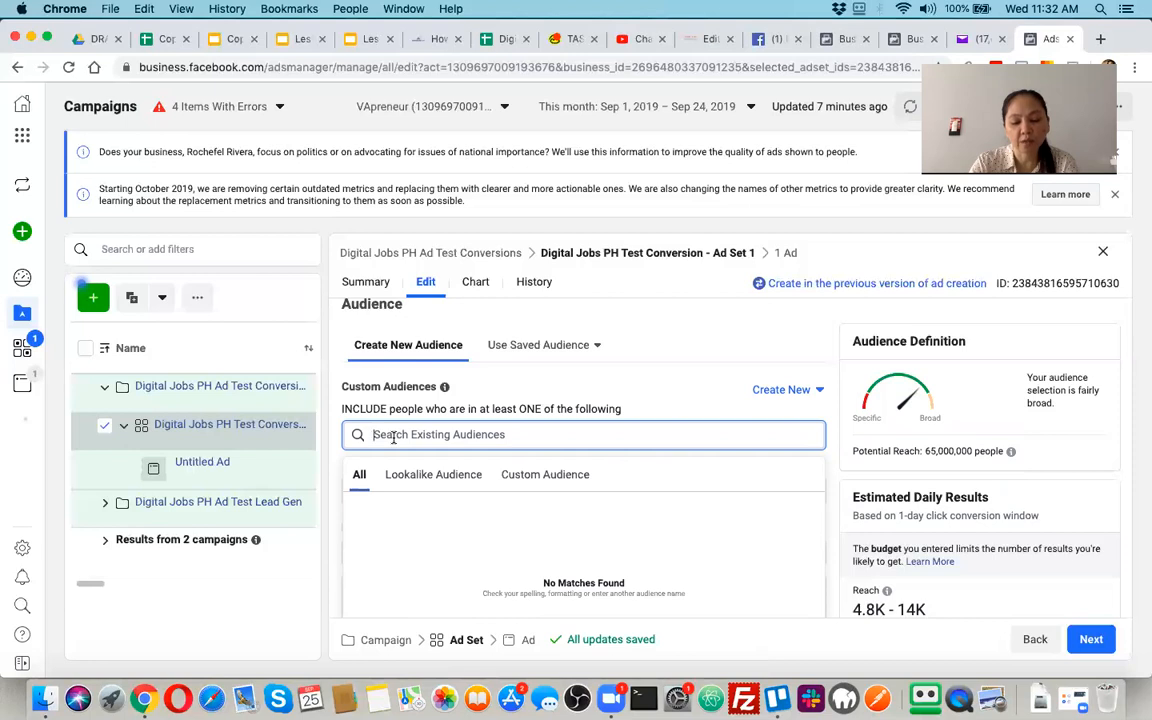
text(like)
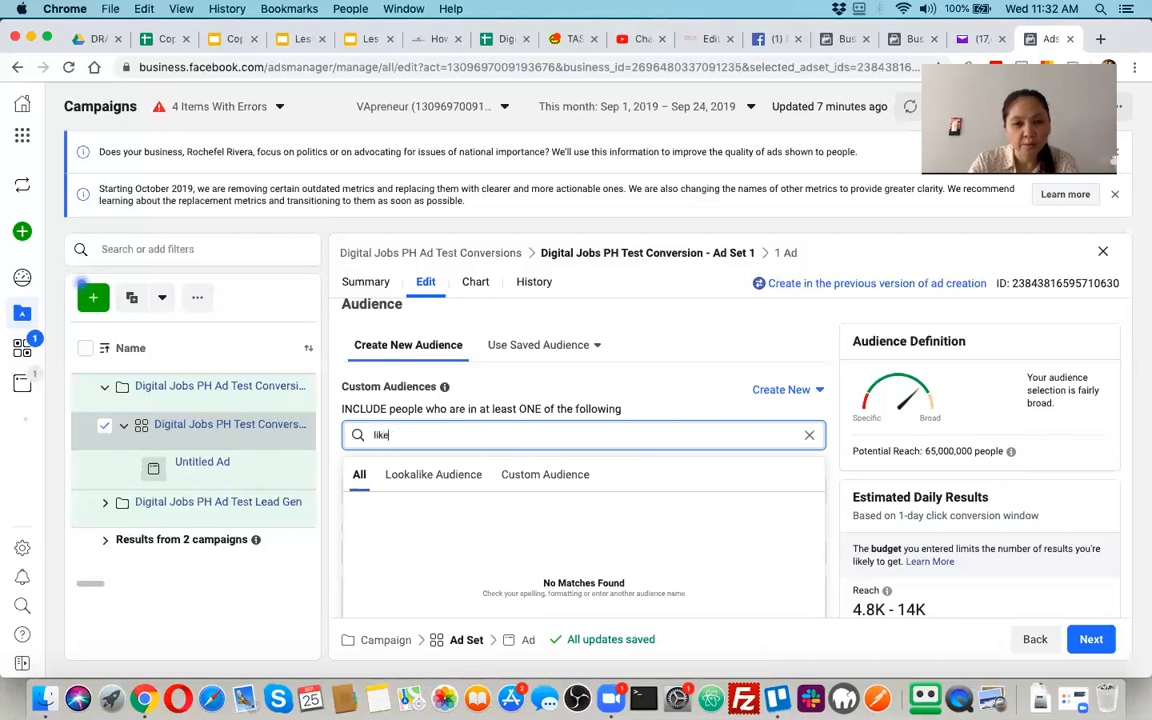
text( minded)
key(BackSpace)
key(BackSpace)
key(BackSpace)
key(BackSpace)
key(BackSpace)
key(BackSpace)
key(BackSpace)
key(BackSpace)
key(BackSpace)
key(BackSpace)
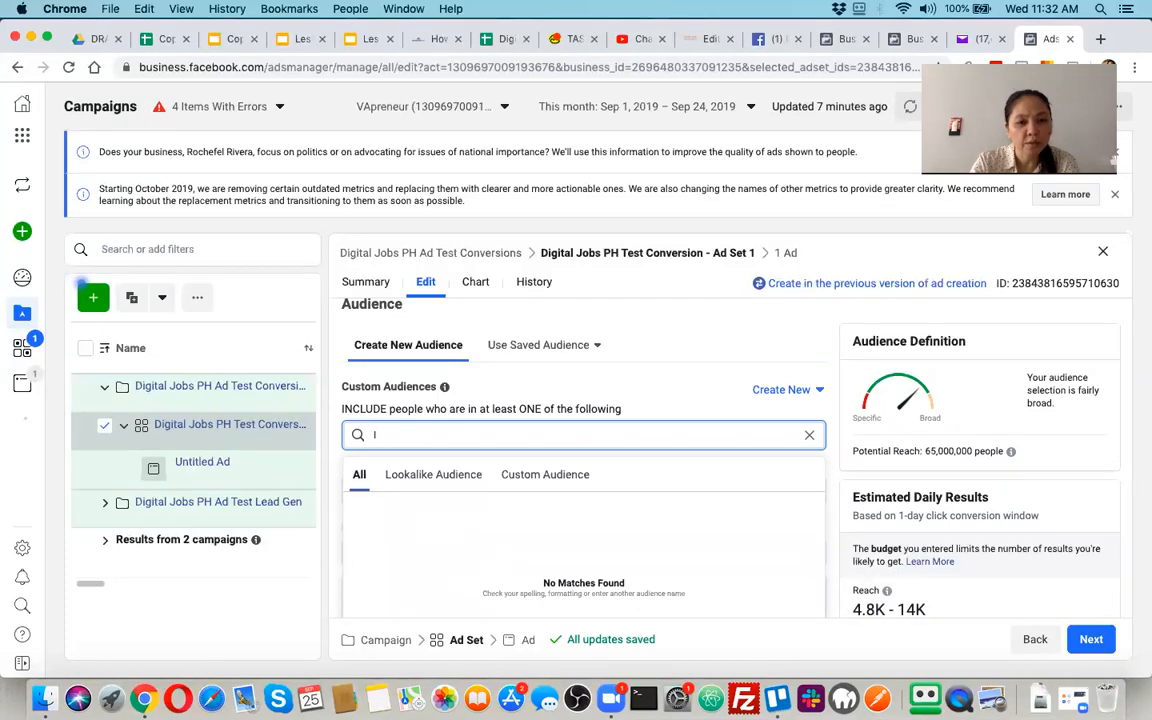
key(BackSpace)
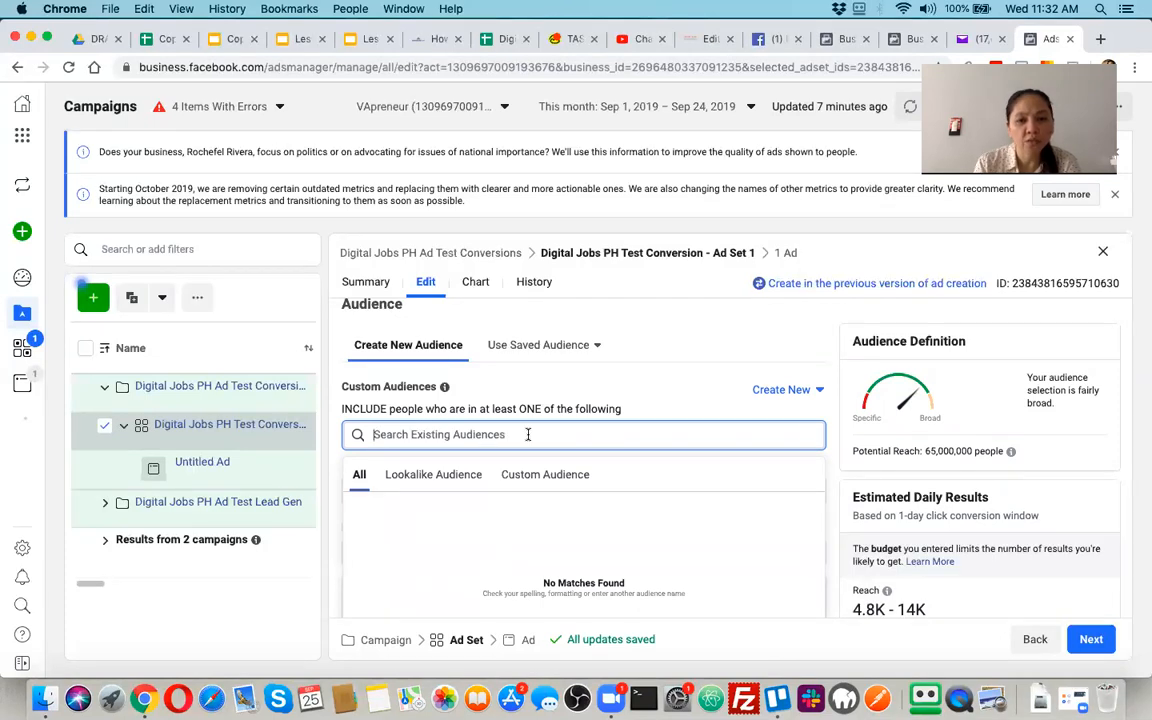
click(666, 395)
Add the country Australia to the ad set's included locations alongside the Philippines
scroll(648, 487, down, 1)
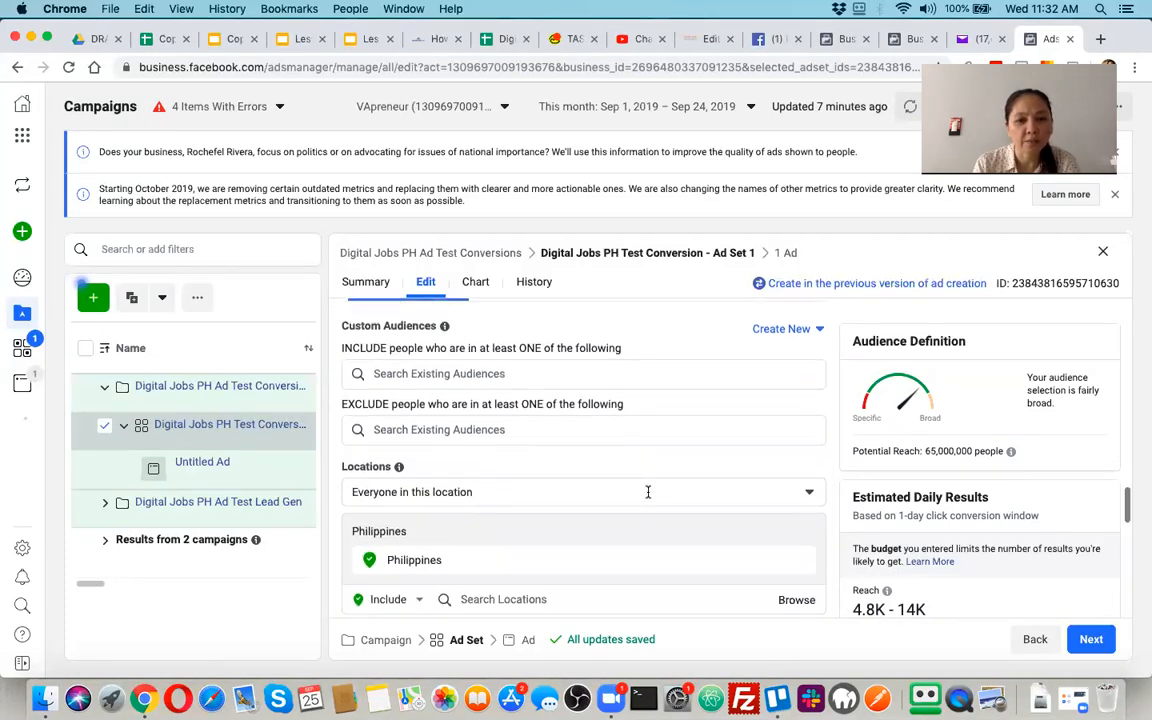
scroll(556, 484, down, 1)
click(570, 460)
click(570, 463)
scroll(550, 500, down, 2)
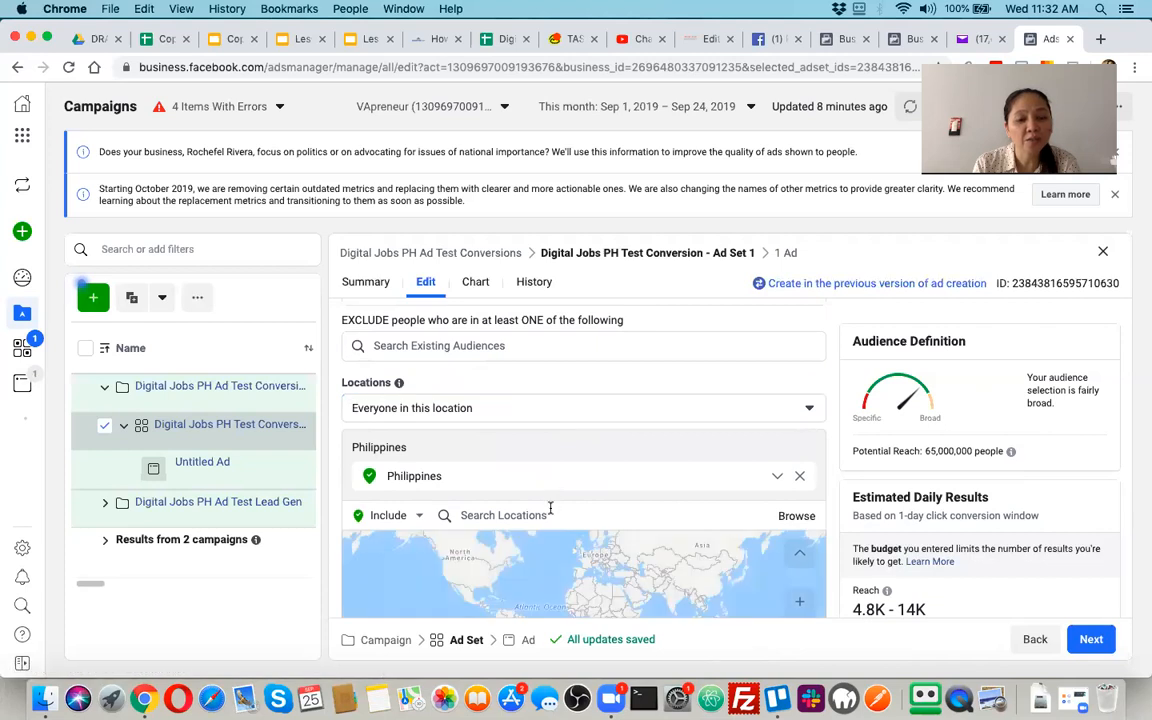
scroll(600, 540, down, 3)
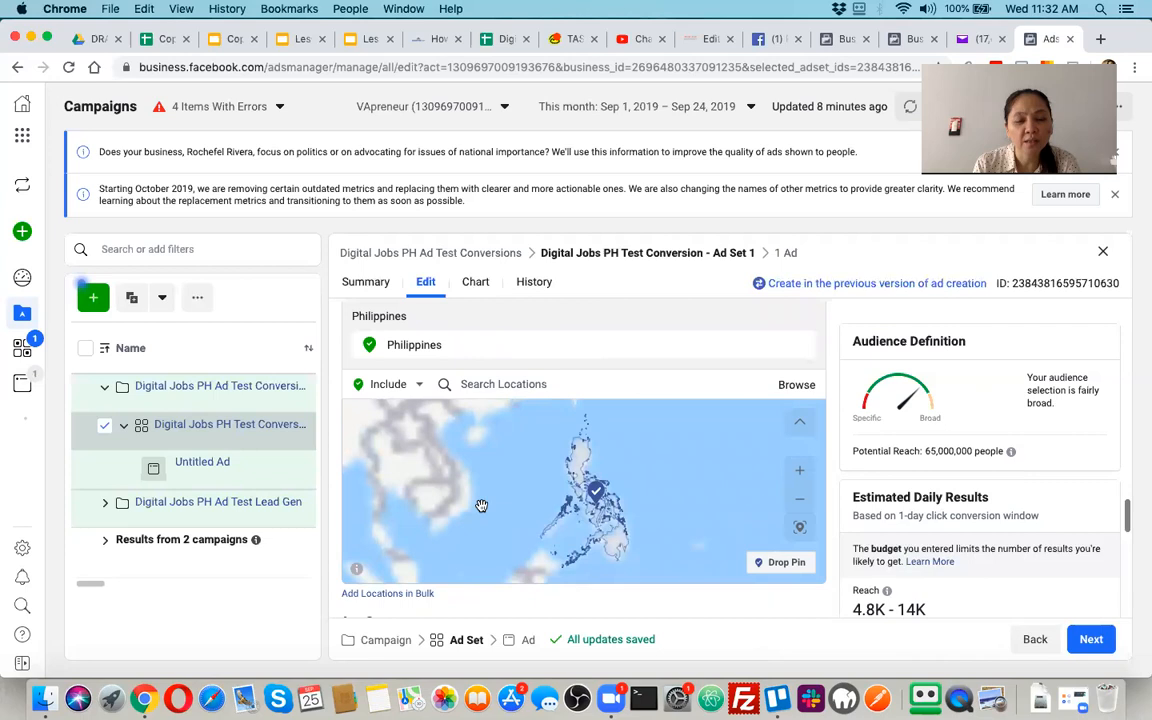
scroll(442, 490, up, 5)
scroll(441, 491, down, 5)
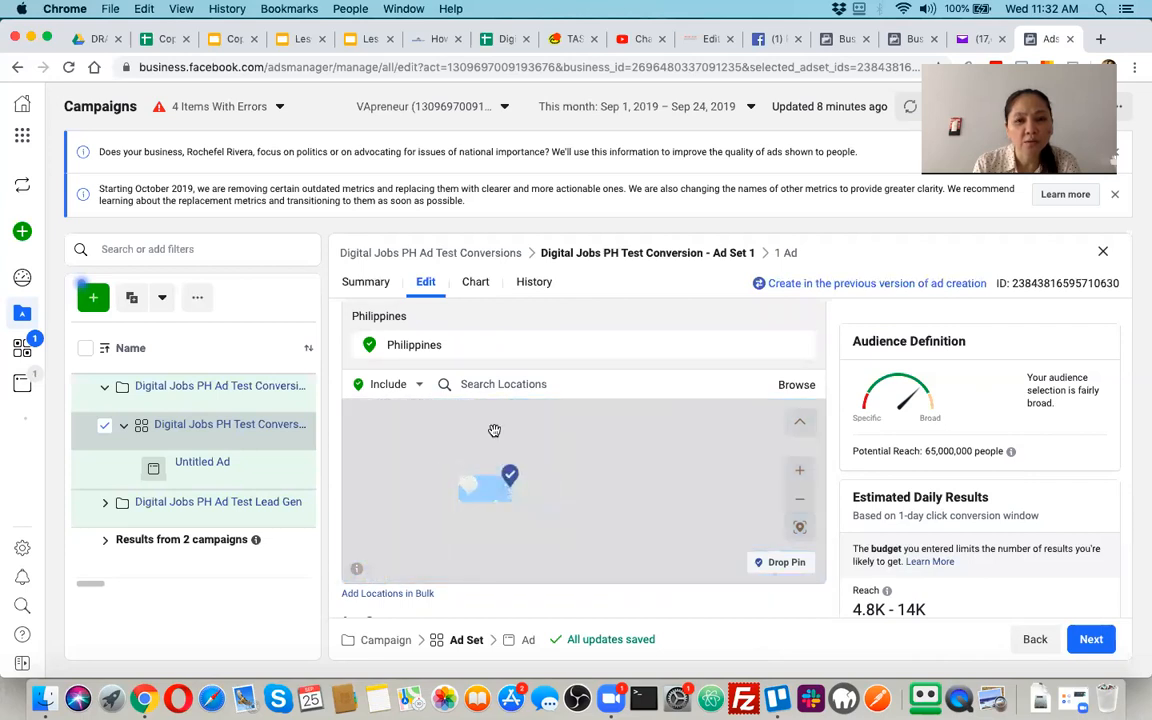
click(444, 384)
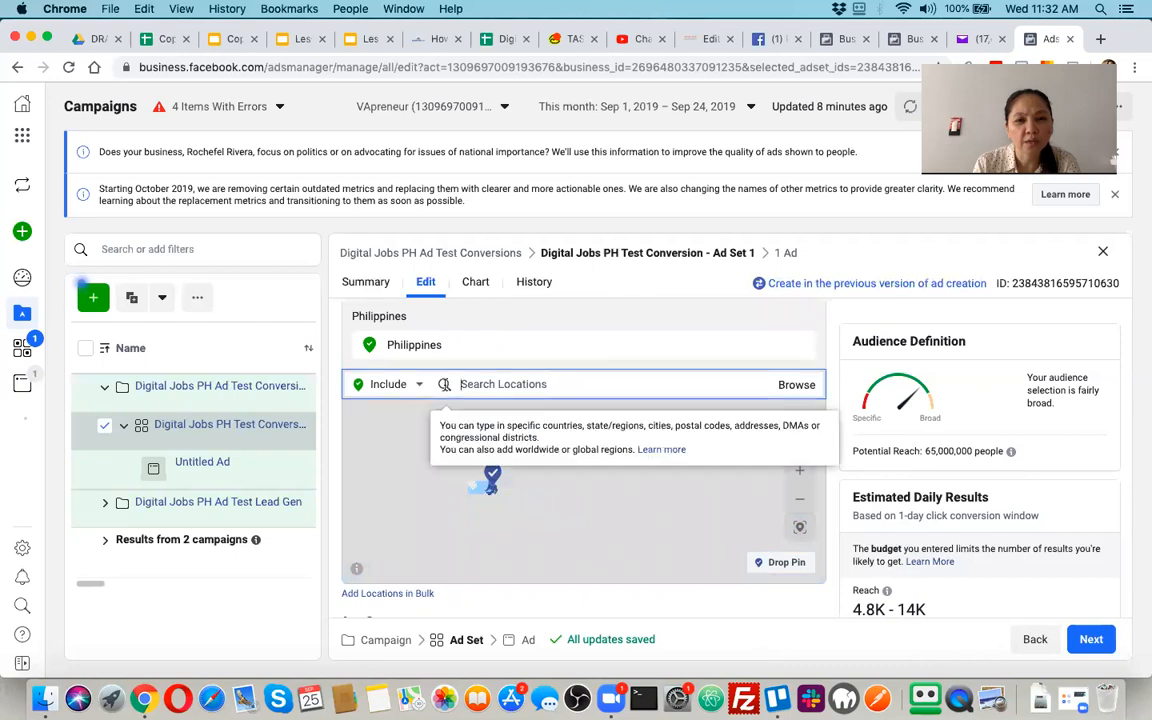
text(Aut)
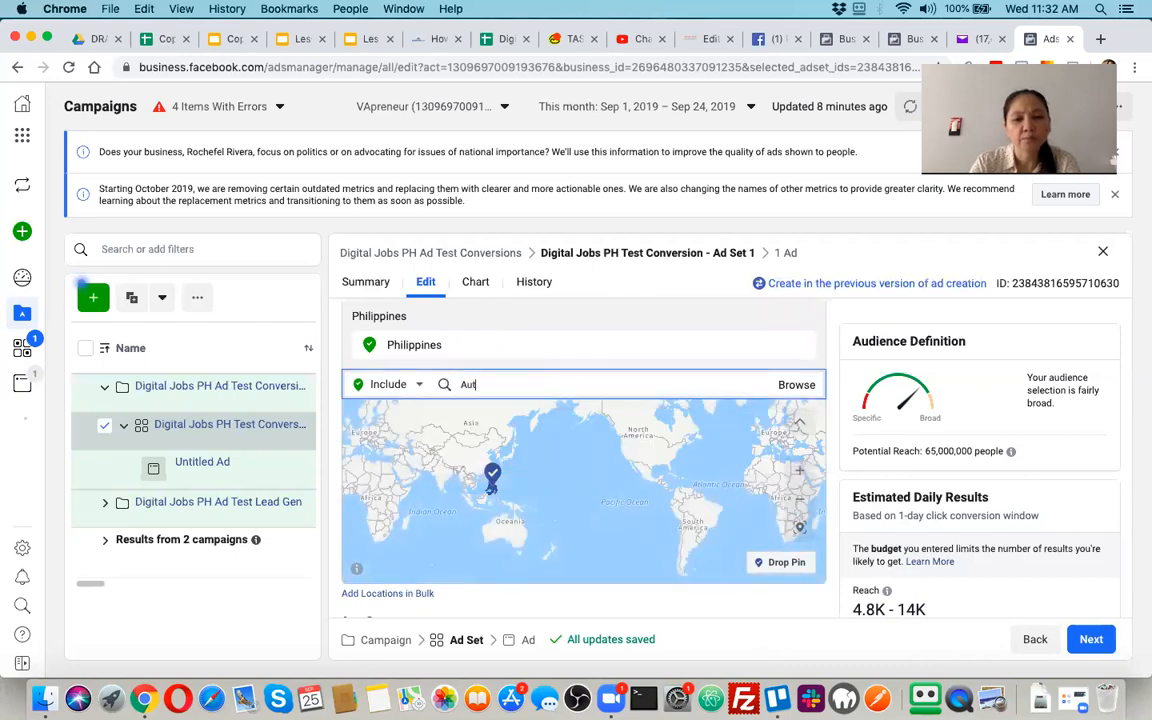
key(BackSpace)
text(stralia)
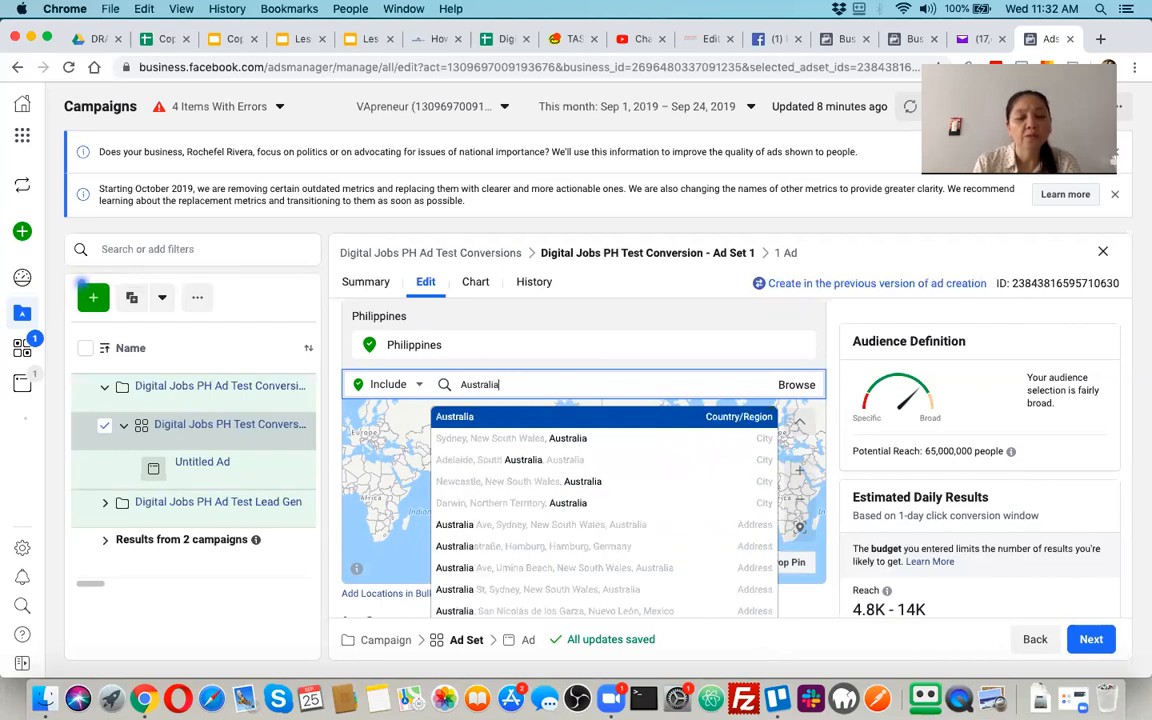
key(Return)
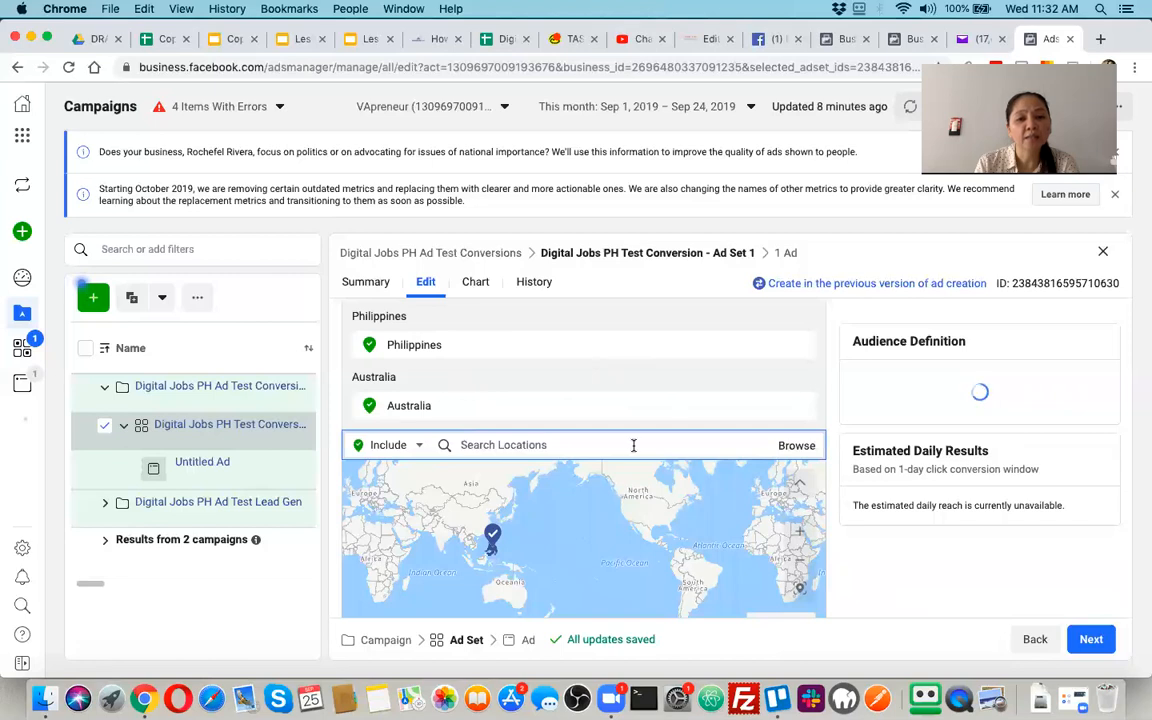
Restrict the ad set's audience languages to English (All)
scroll(633, 445, down, 4)
scroll(633, 445, down, 2)
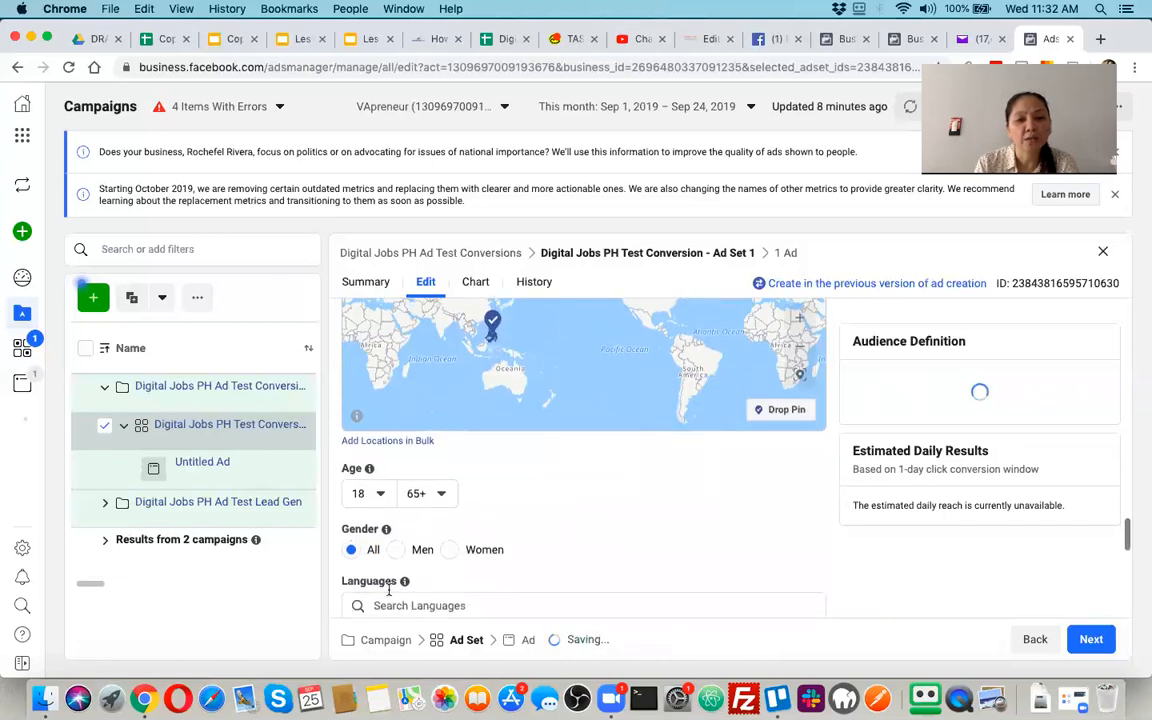
scroll(450, 548, down, 2)
click(445, 548)
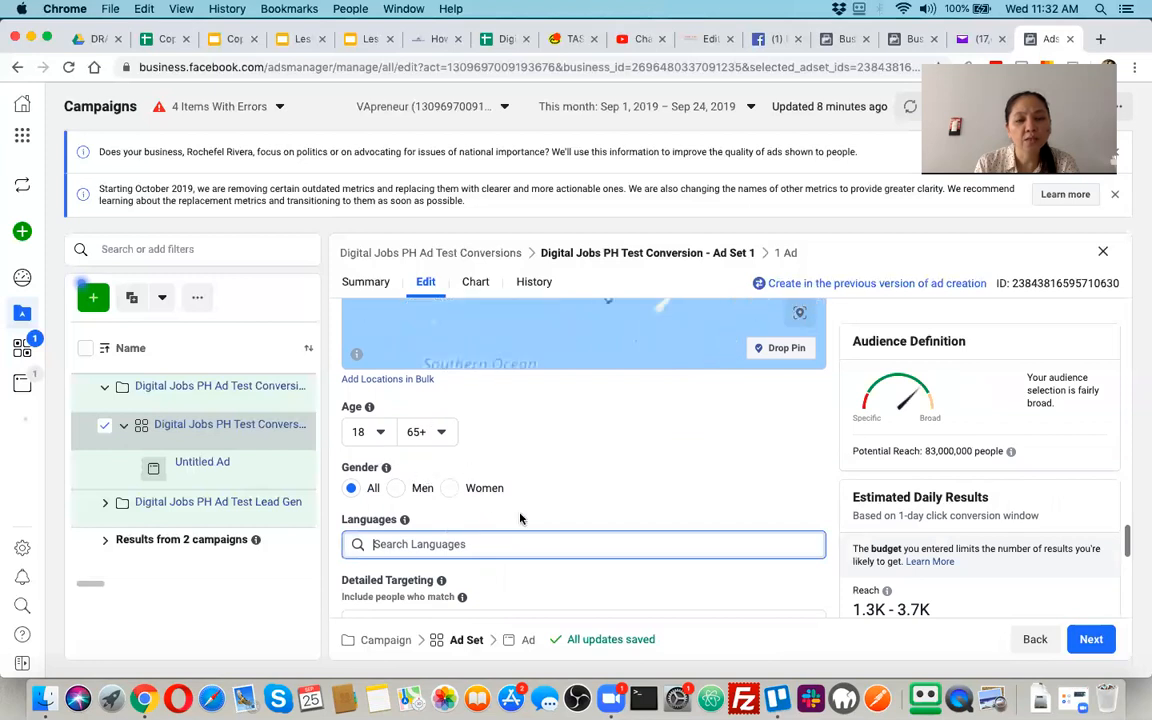
scroll(521, 521, down, 1)
text(engli)
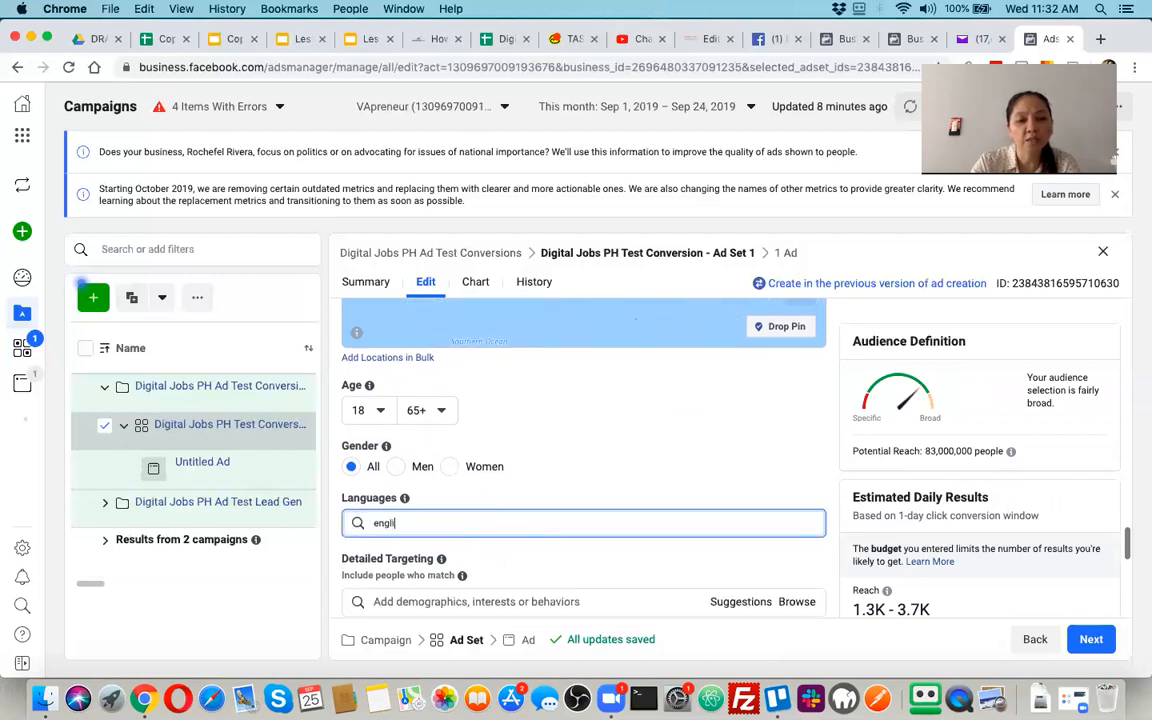
text(sh)
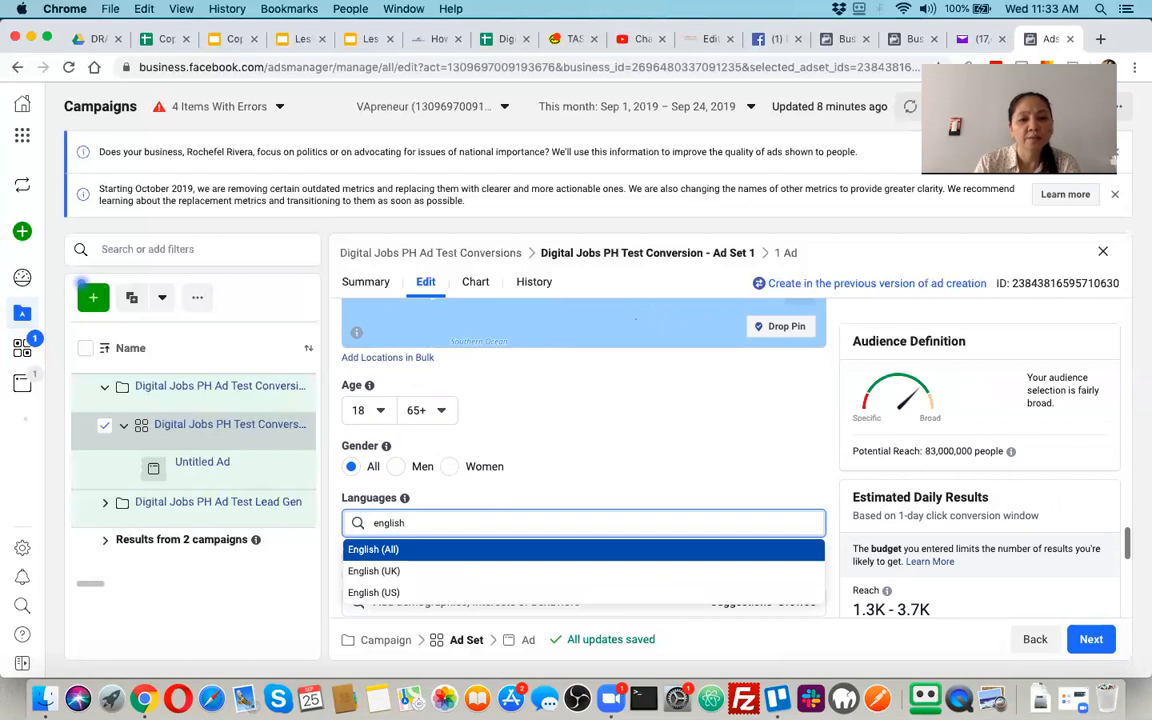
key(Return)
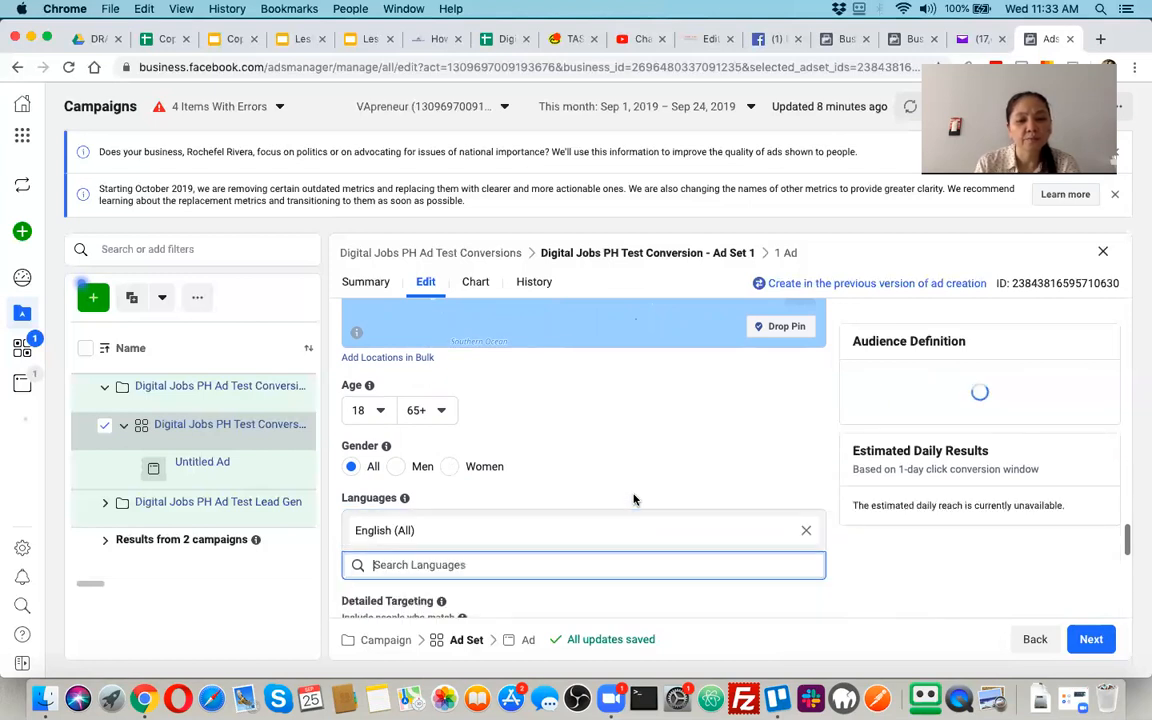
Search the detailed targeting for "health and fitness" and include the Health and Fitness Magazine interest
scroll(622, 511, down, 2)
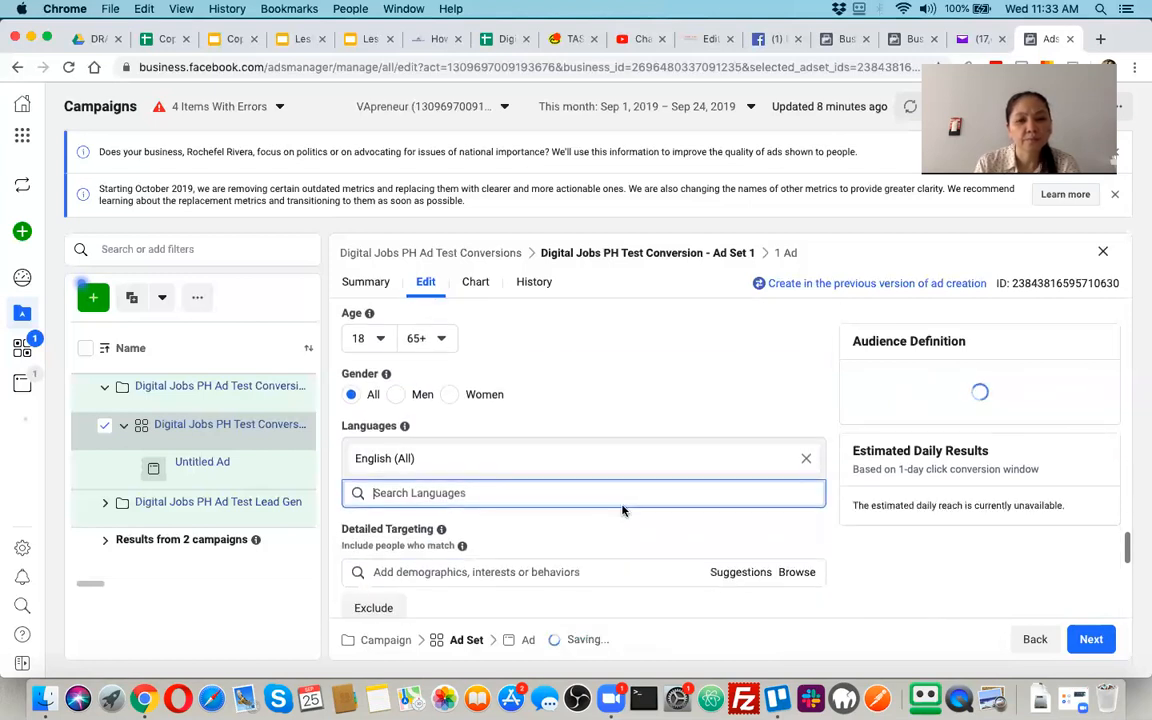
scroll(622, 511, down, 2)
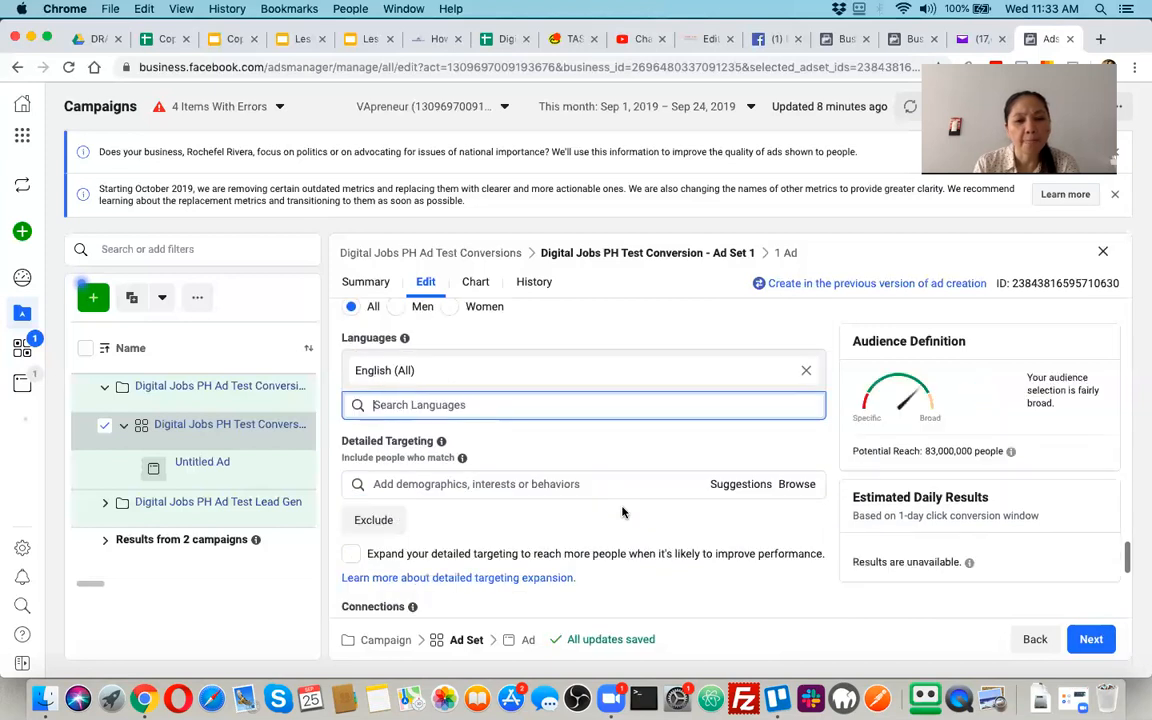
click(566, 486)
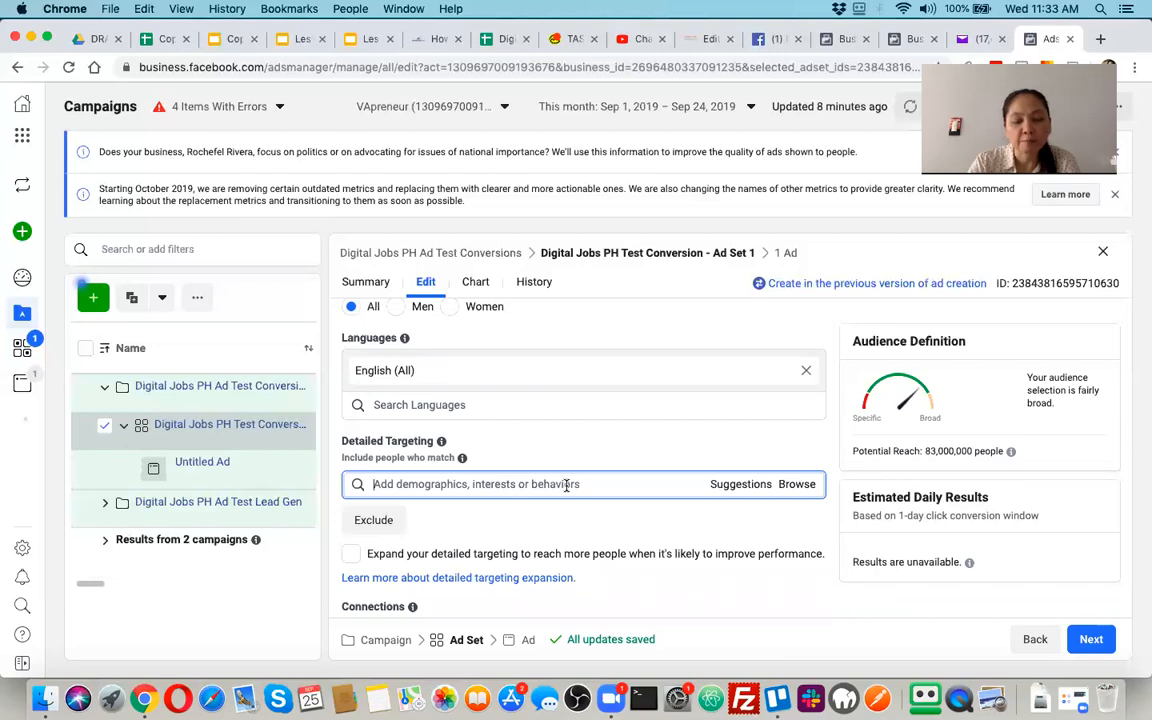
text(healt)
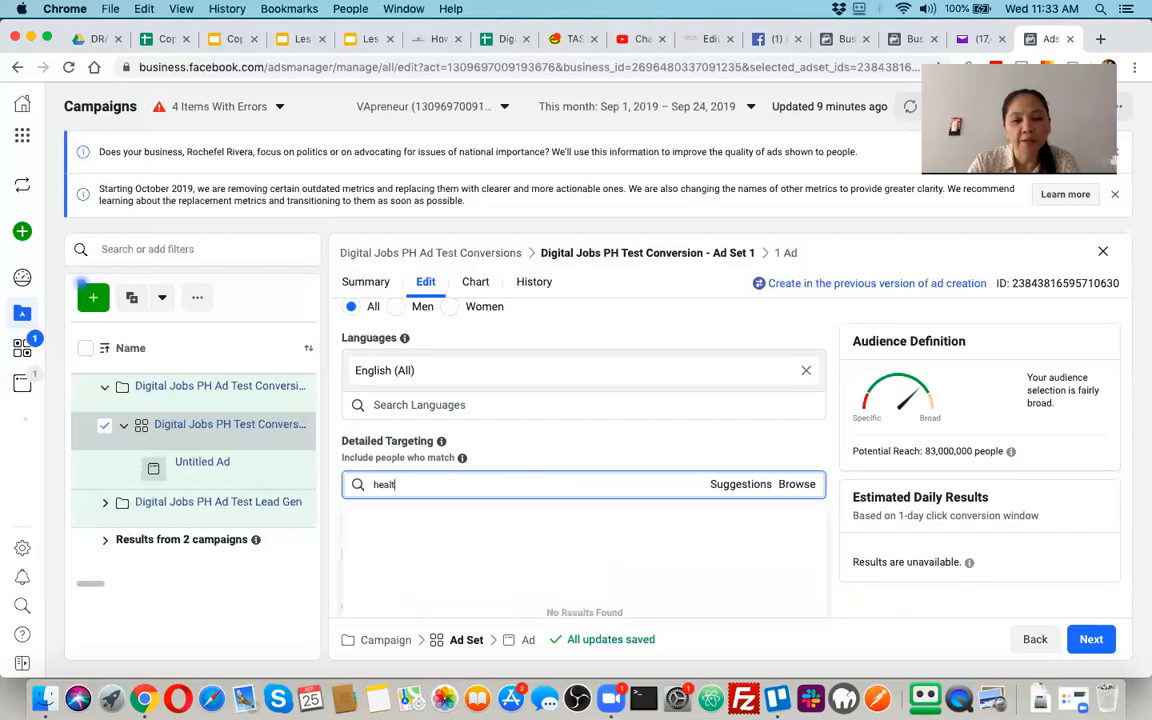
text(h and )
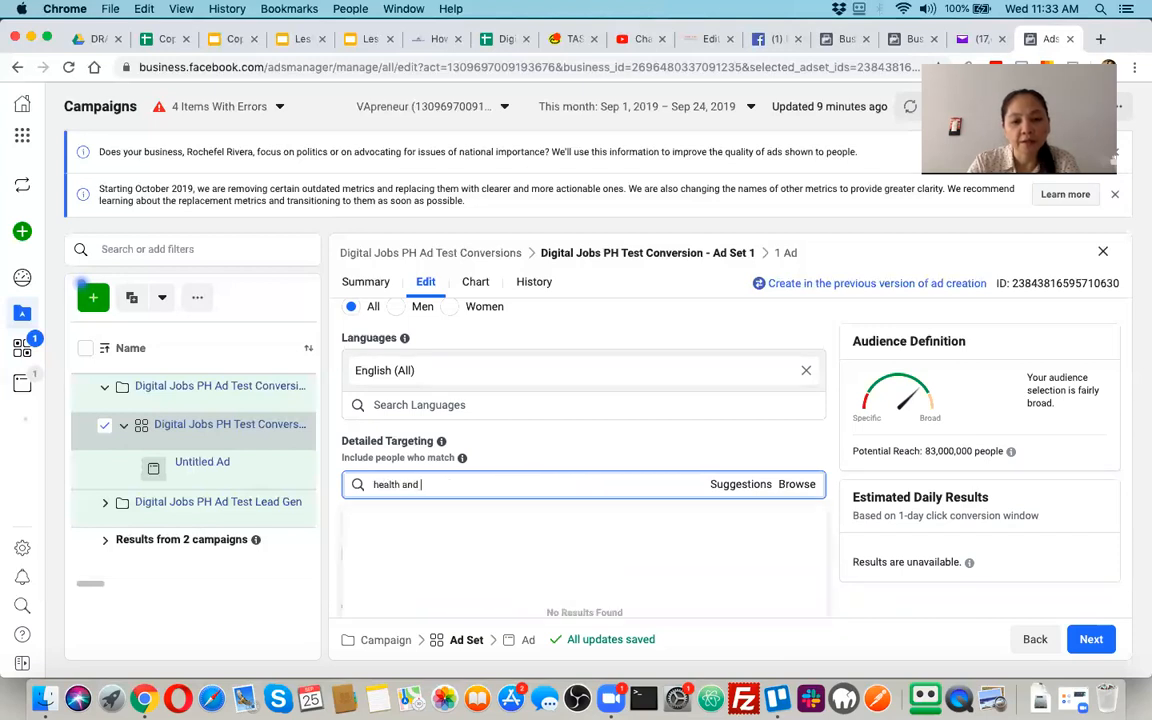
text(fitness,)
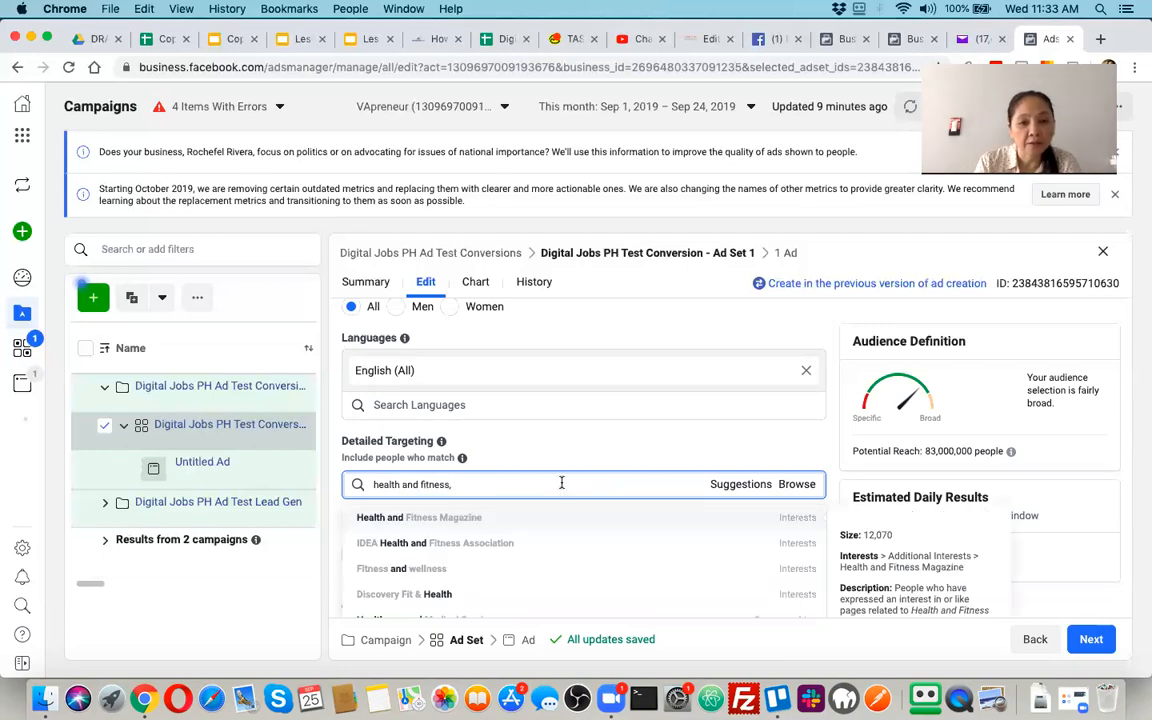
click(458, 522)
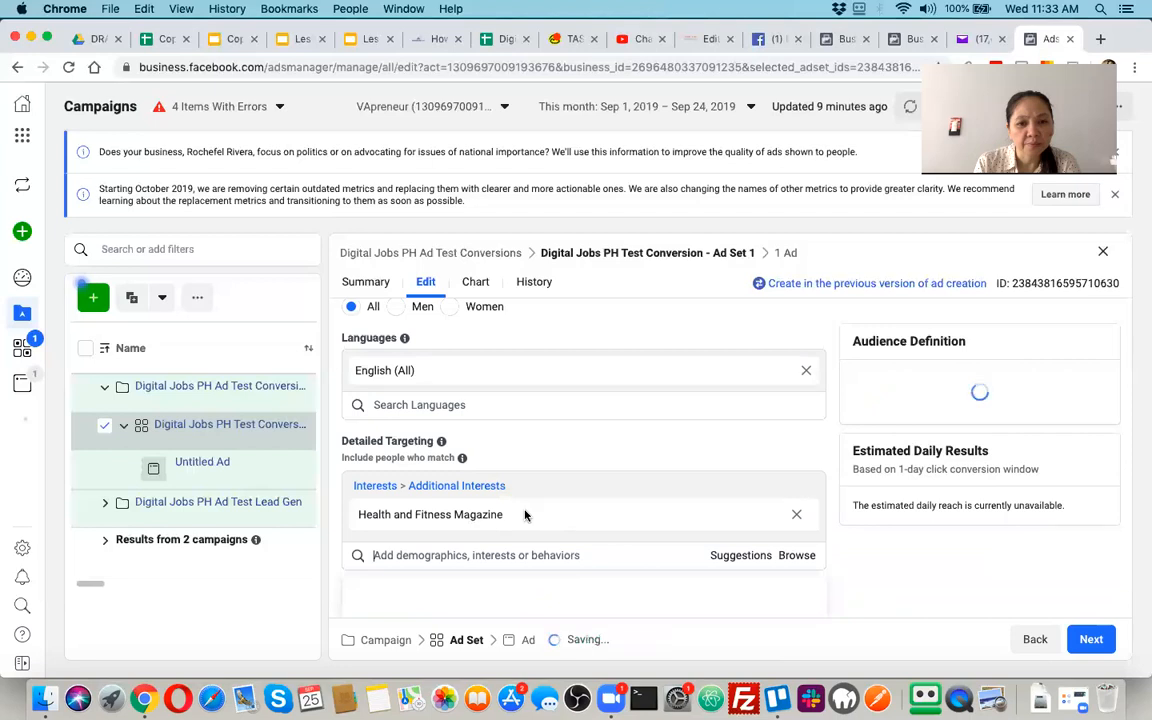
Search the detailed targeting for "health coach" and include the Health Coach interest
scroll(538, 578, down, 1)
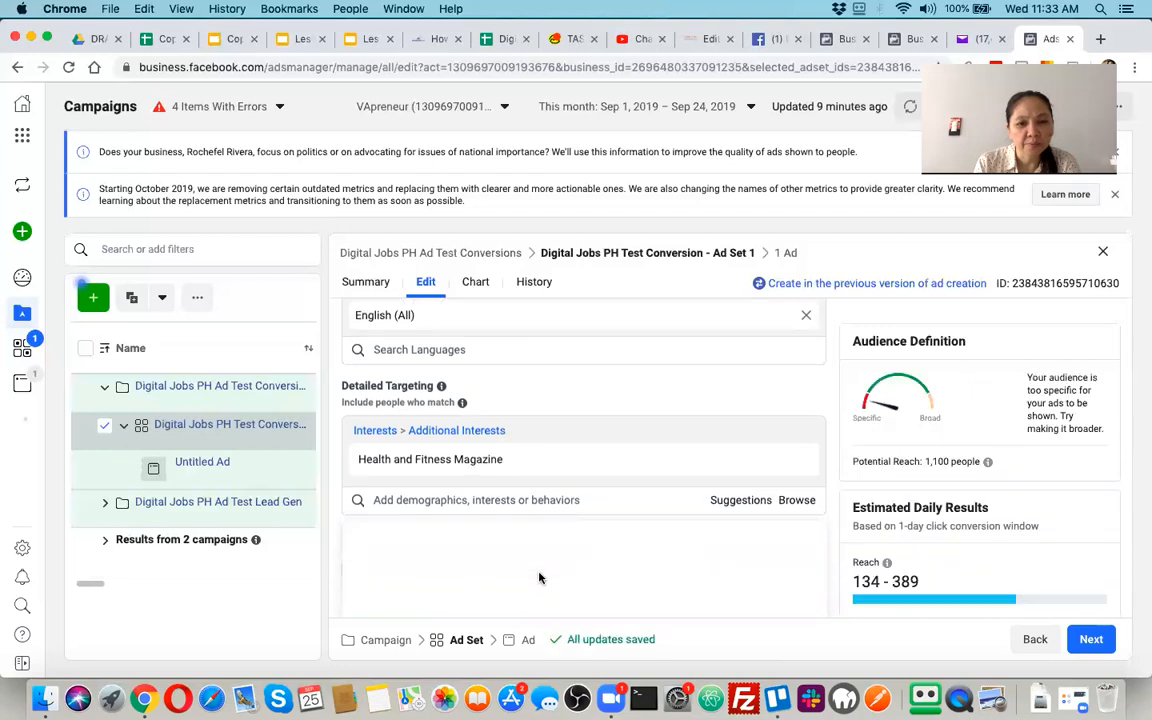
click(473, 500)
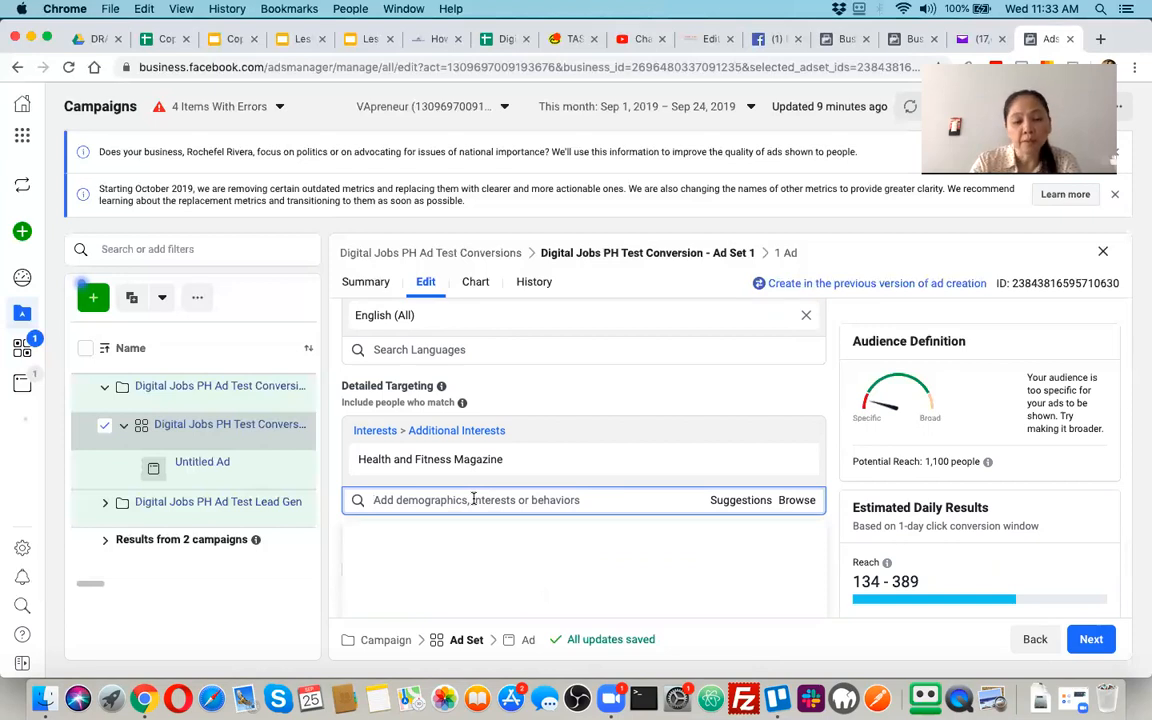
text(health )
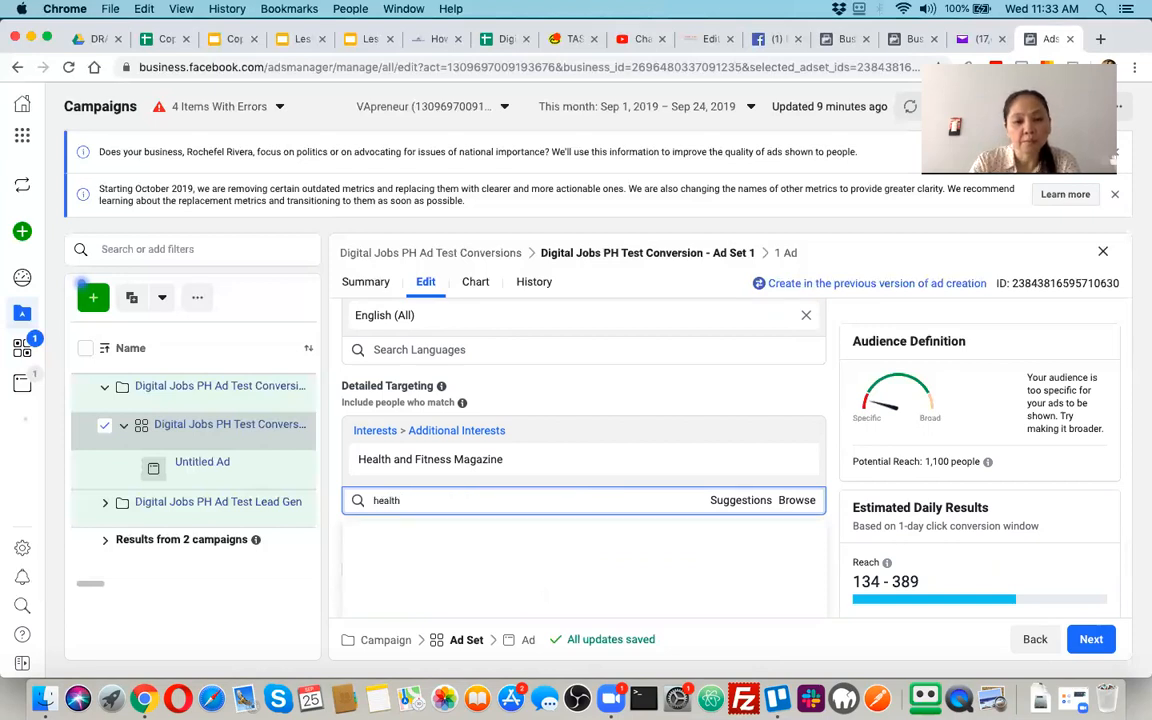
text(coach)
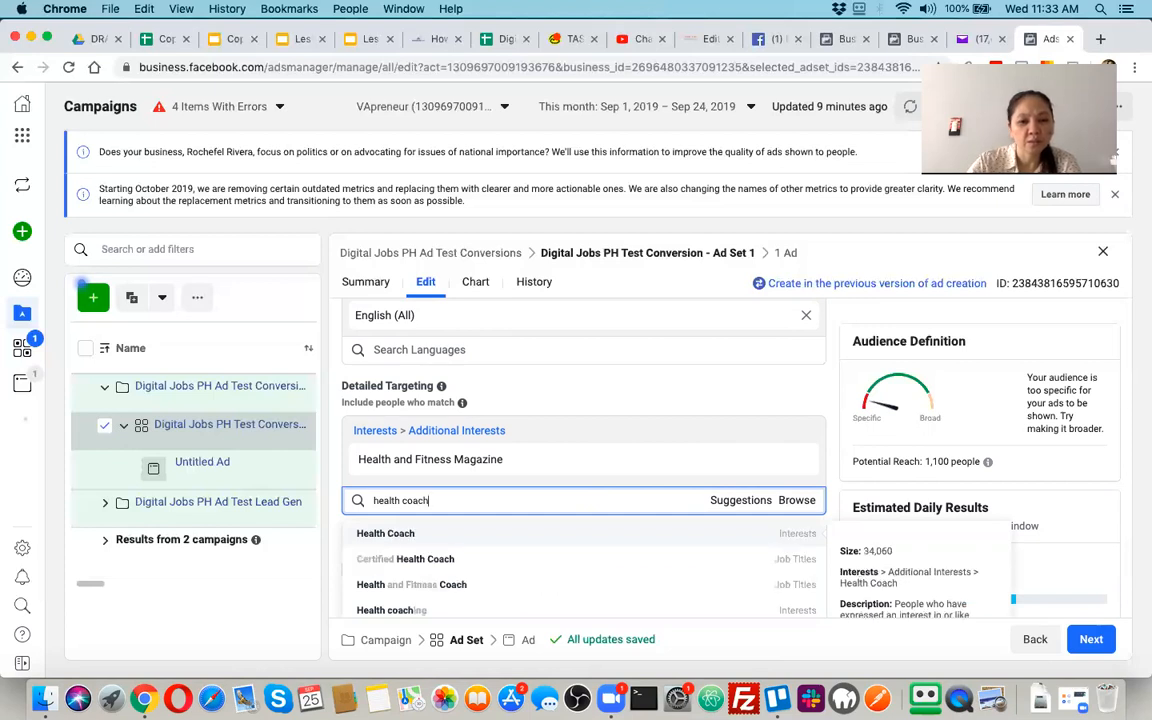
click(418, 536)
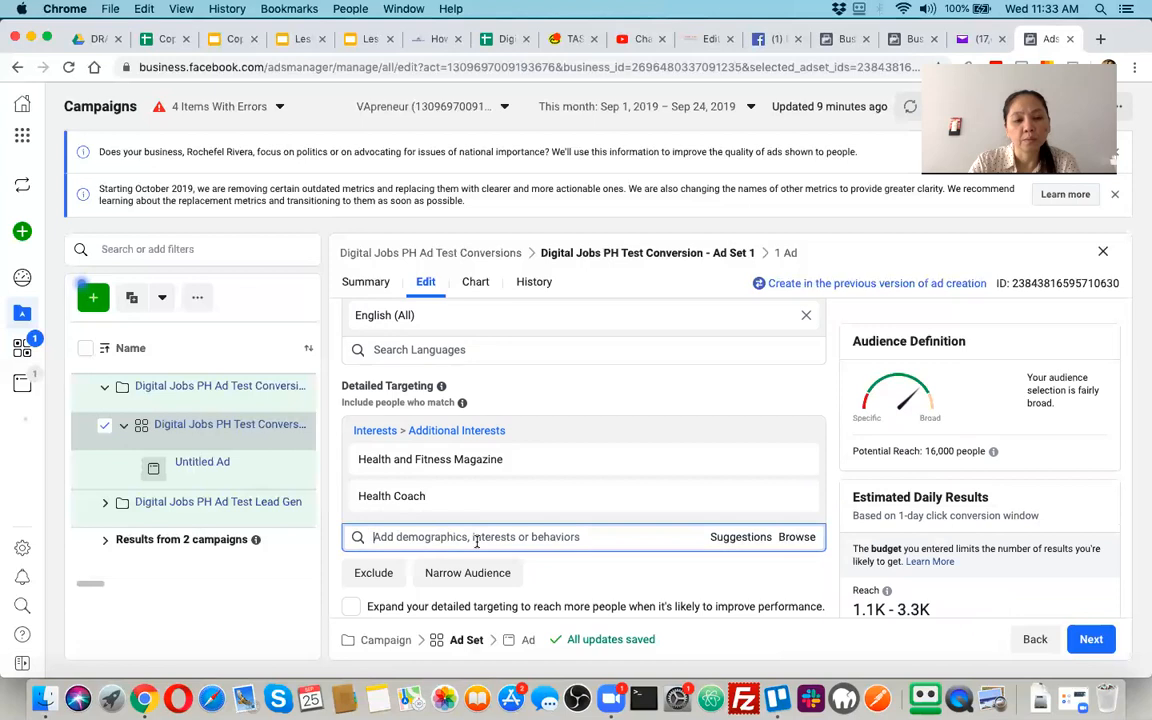
Search the detailed targeting for "organic" and include the Organic food interest
text(h)
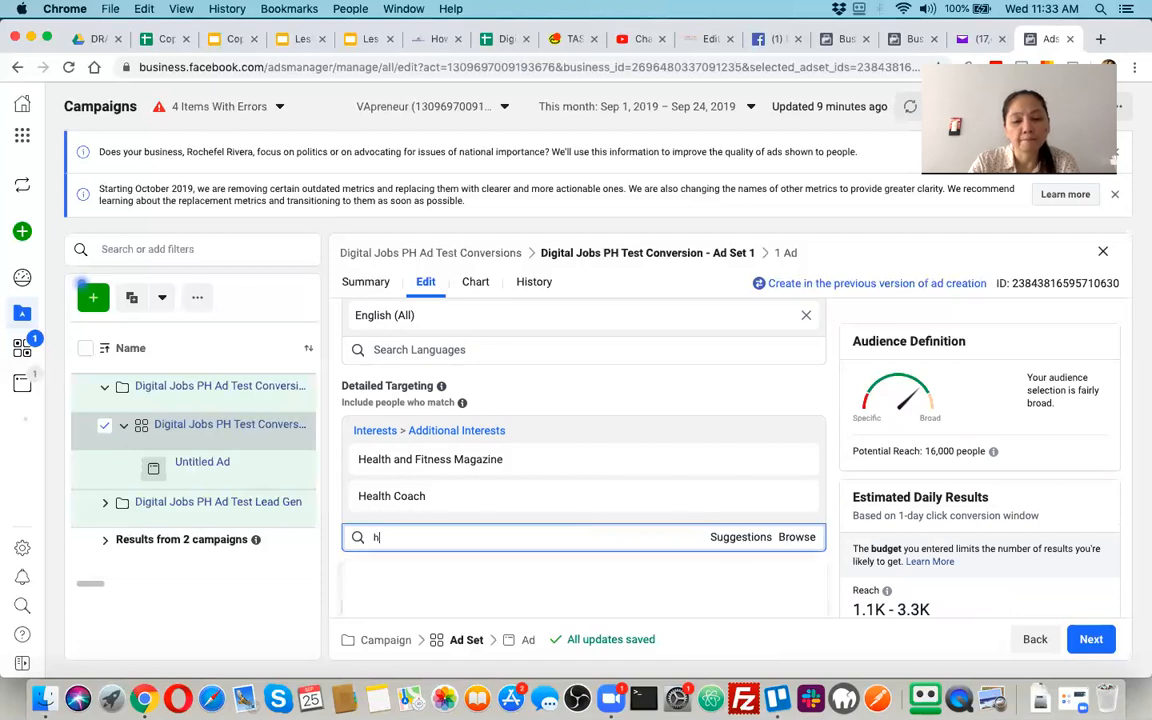
text(ealthy)
key(super+a)
text(or)
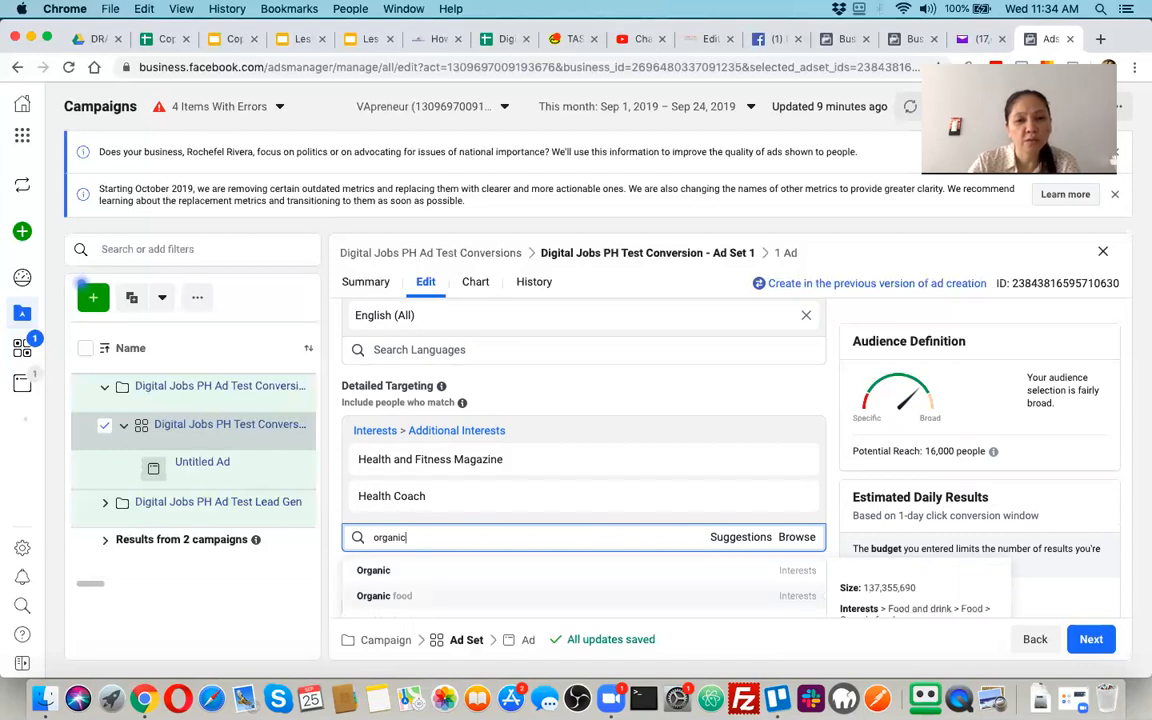
click(385, 595)
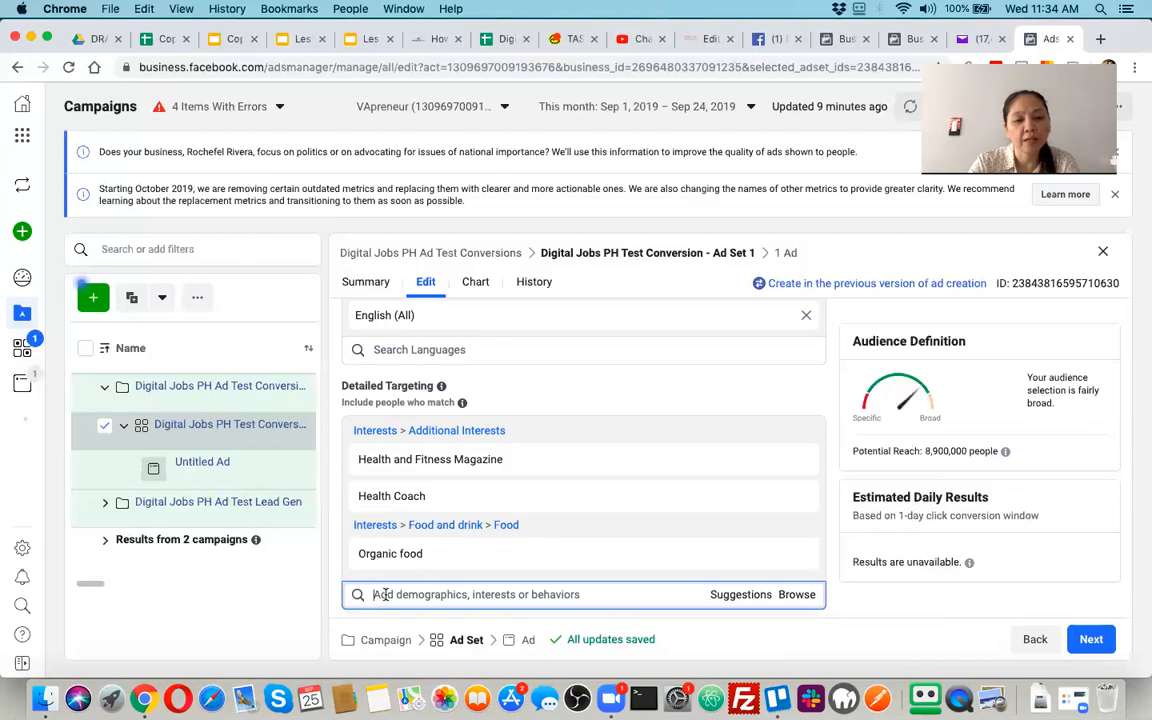
Search the detailed targeting for "healthy life" and include the Healthy Lifestyles interest
text(healthy life)
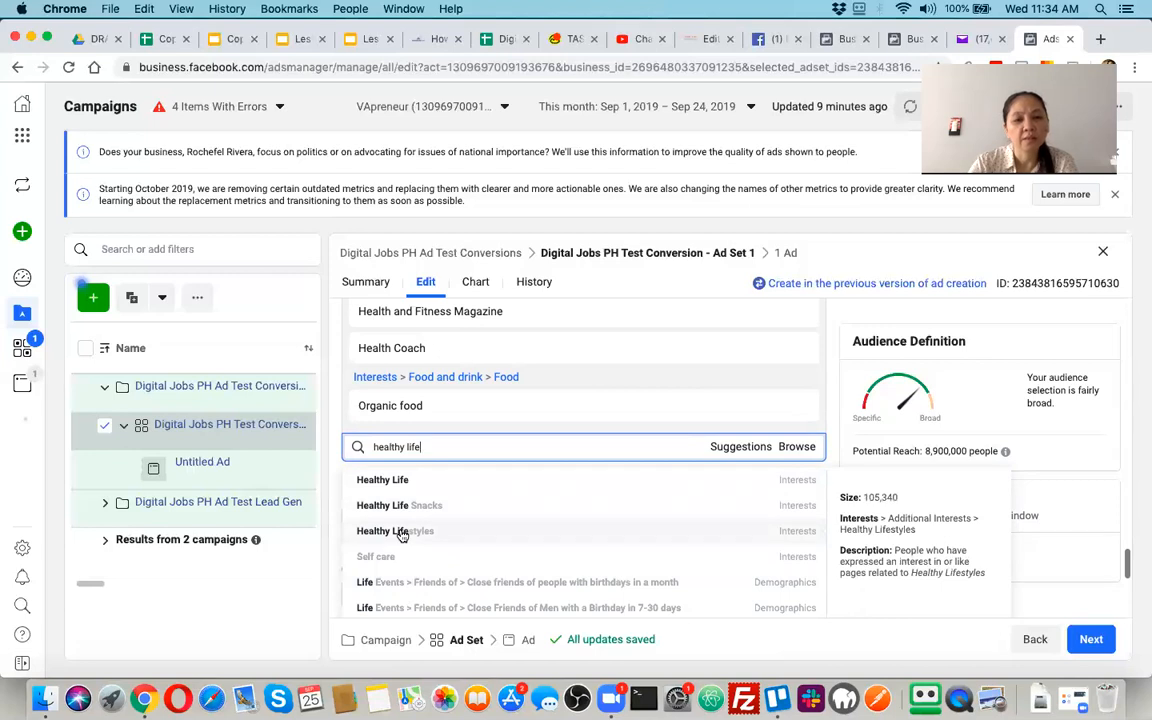
click(401, 535)
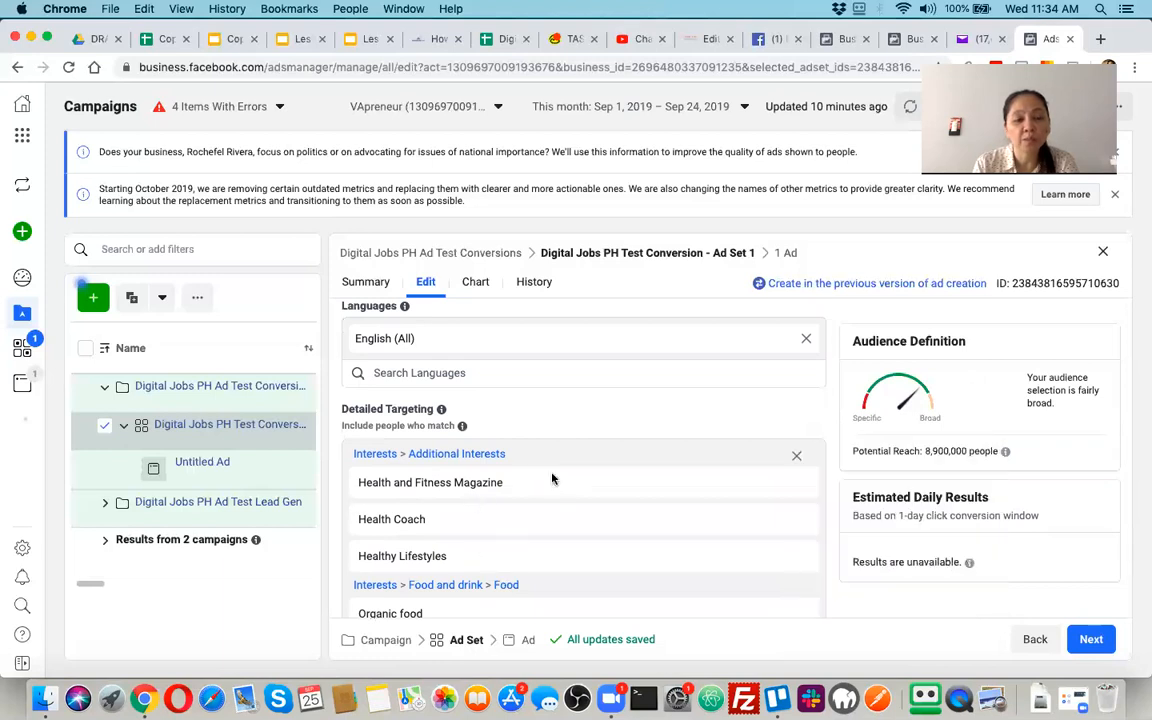
mouse_move(525, 470)
scroll(446, 502, down, 2)
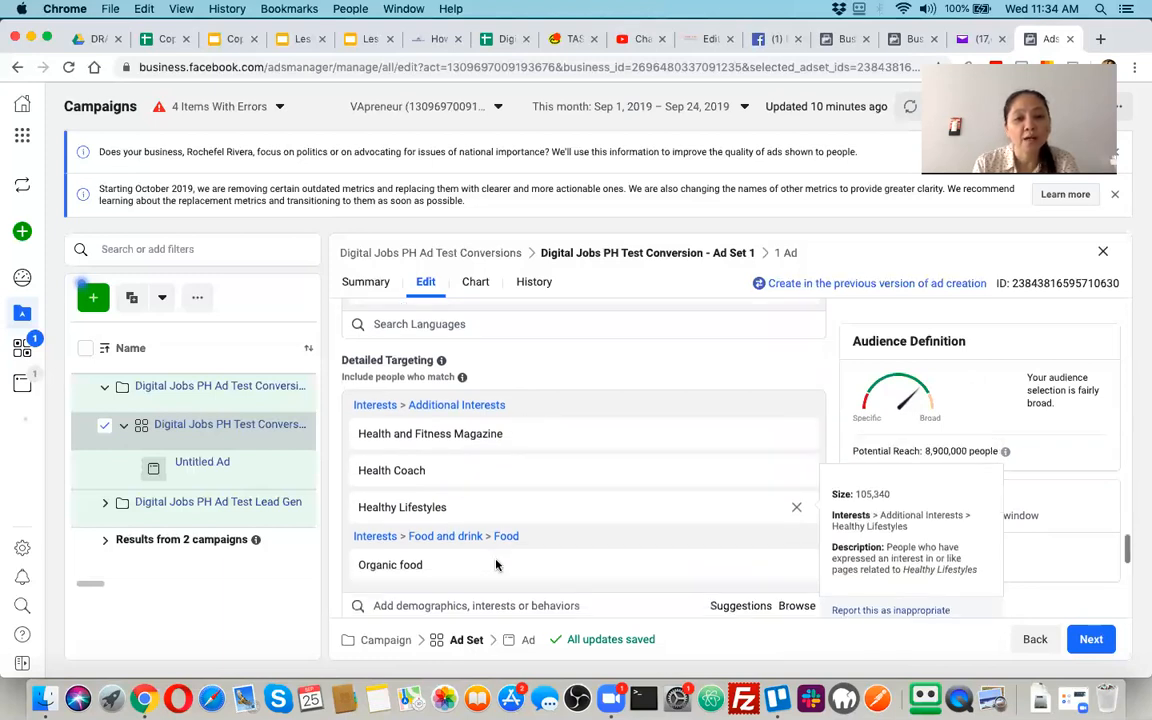
scroll(488, 447, up, 5)
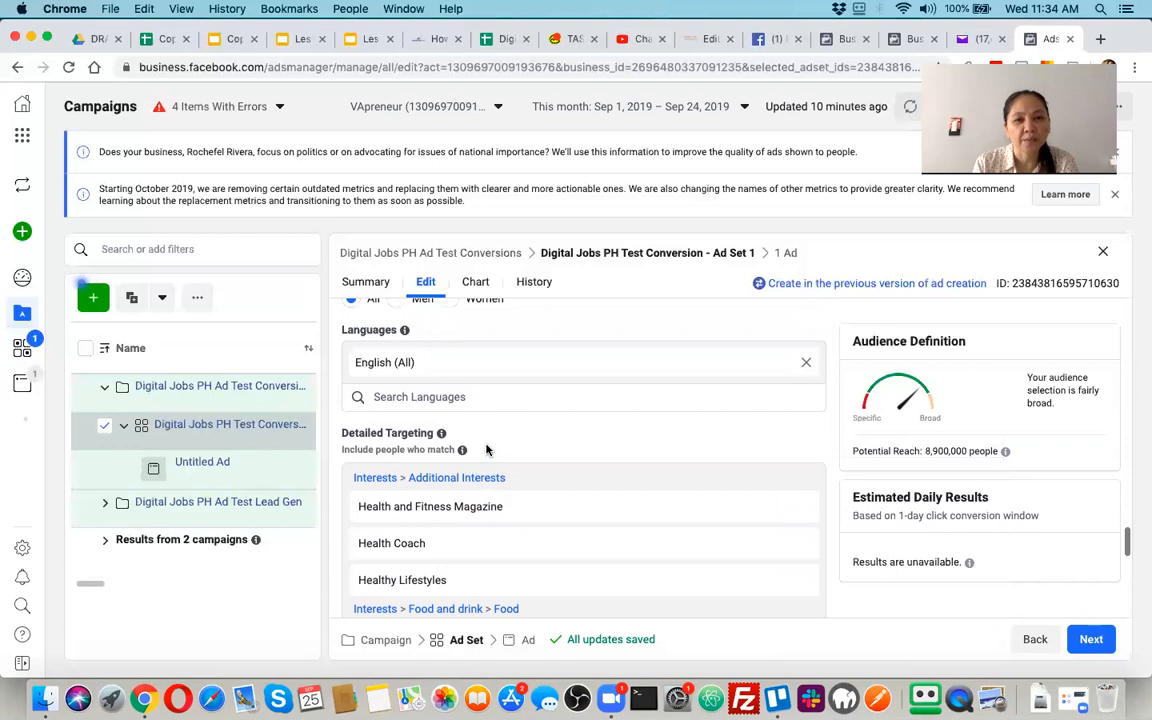
Search the existing custom audiences to include for "online business" and clear the search
scroll(486, 450, up, 5)
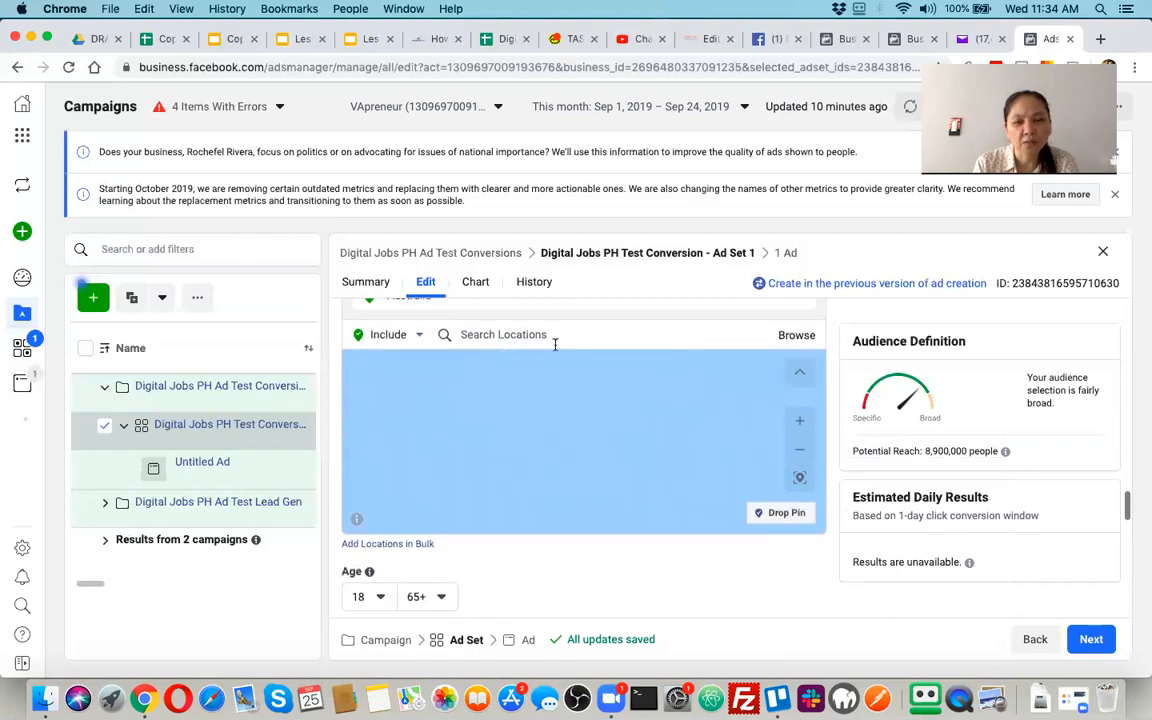
scroll(557, 345, up, 1)
scroll(559, 345, up, 4)
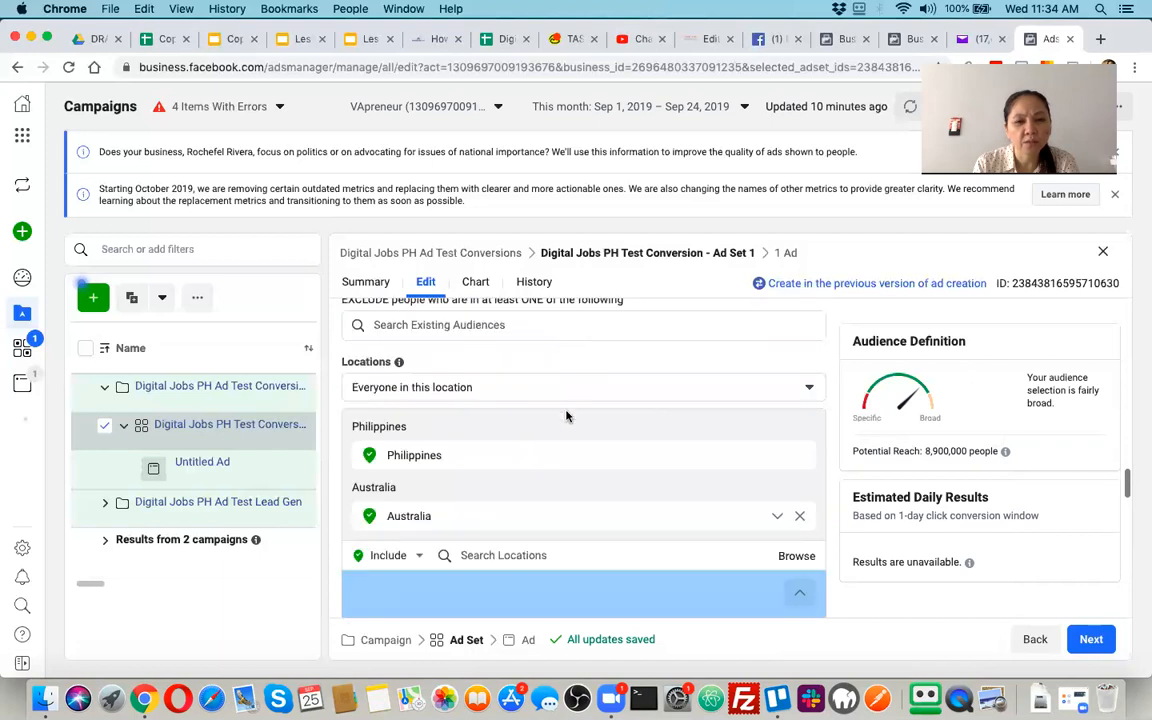
scroll(563, 396, up, 2)
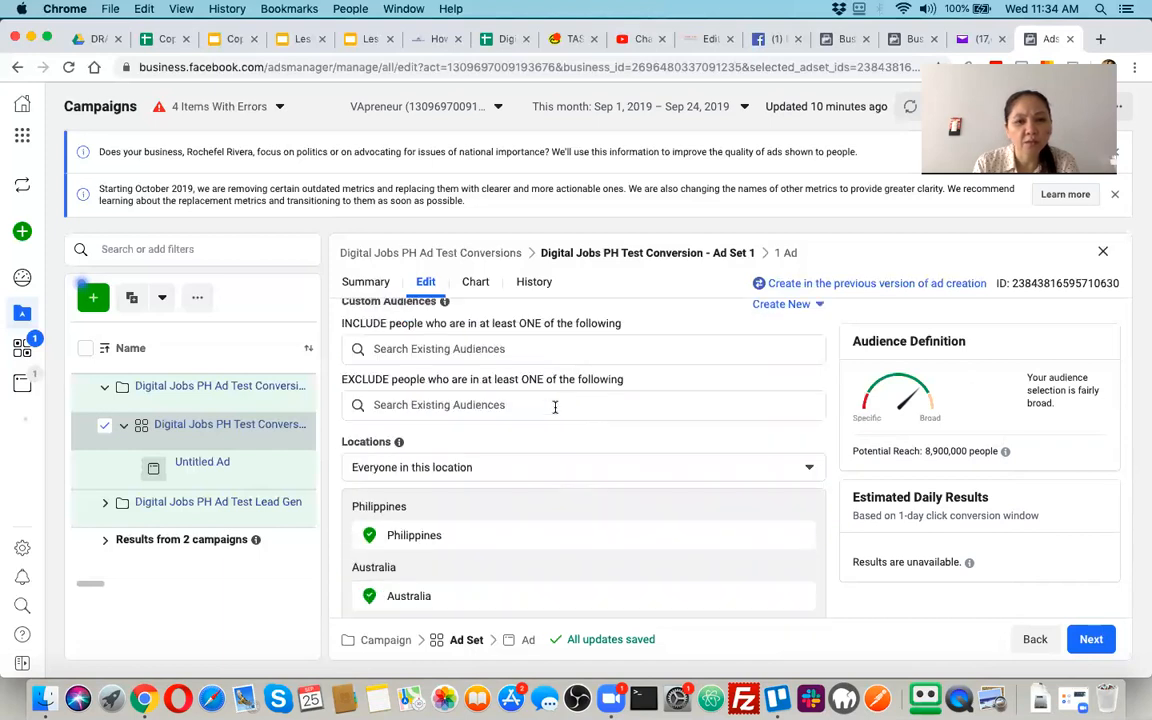
click(537, 349)
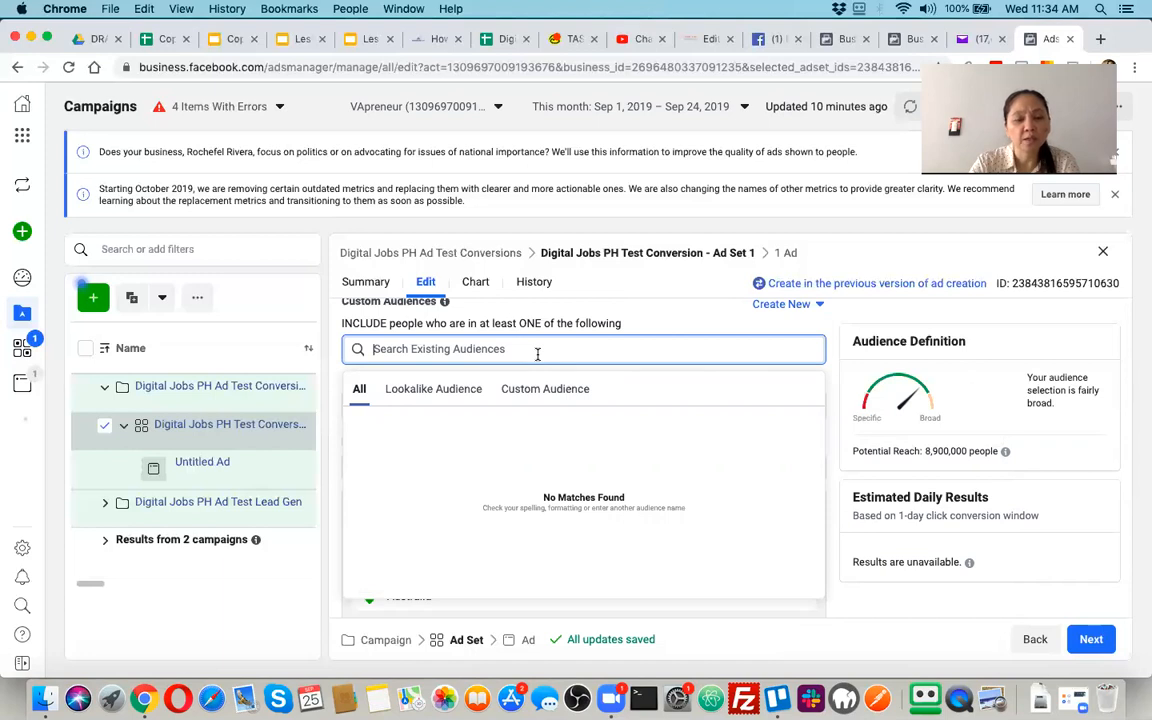
text(online business)
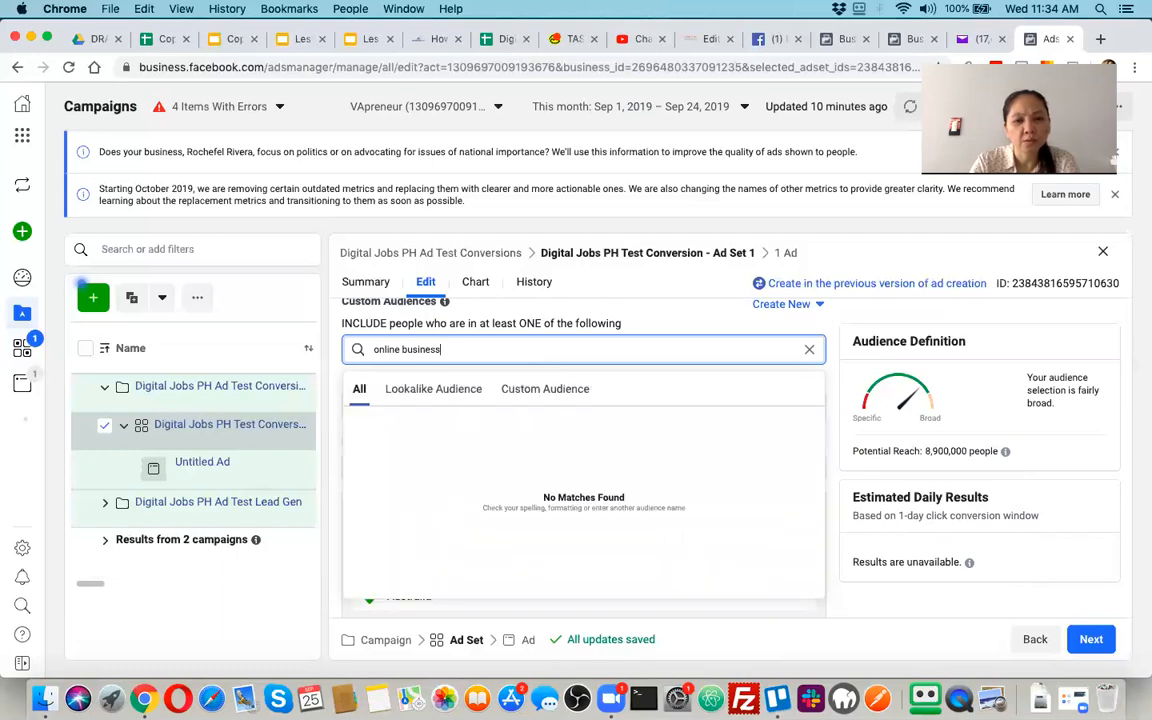
key(BackSpace)
key(BackSpace)
key(BackSpace)
key(BackSpace)
key(BackSpace)
key(BackSpace)
key(BackSpace)
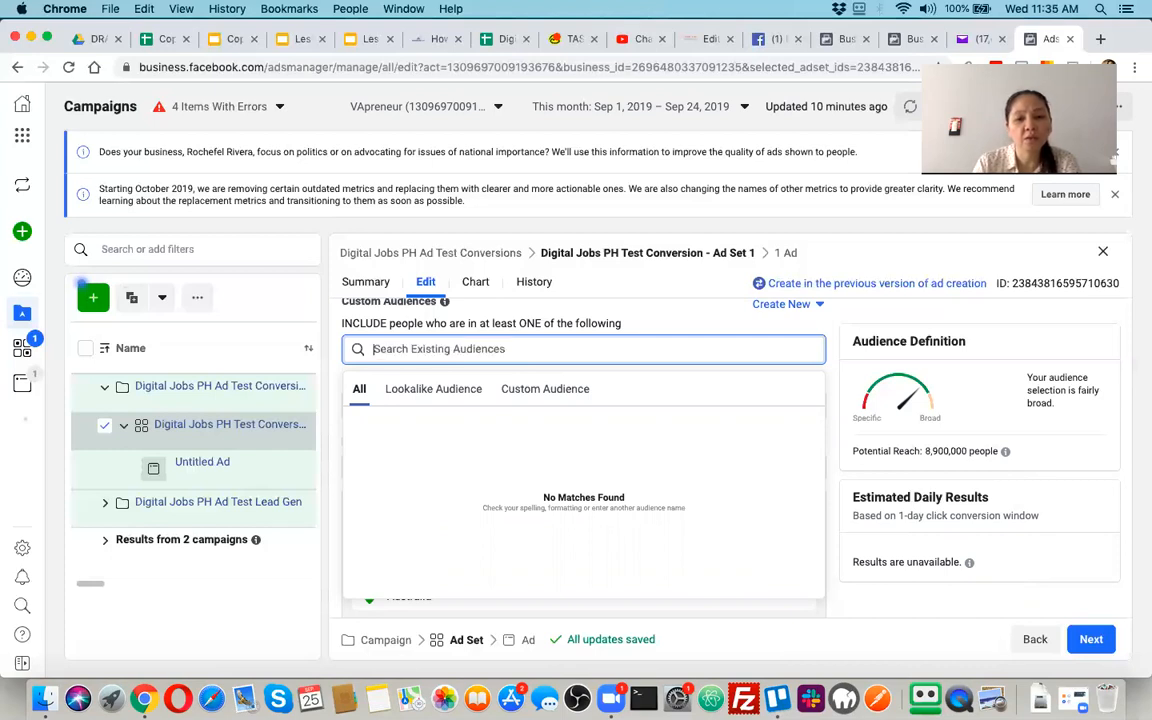
Search the included audiences for "online selling", check the custom and lookalike audience results, and clear the search
text(online)
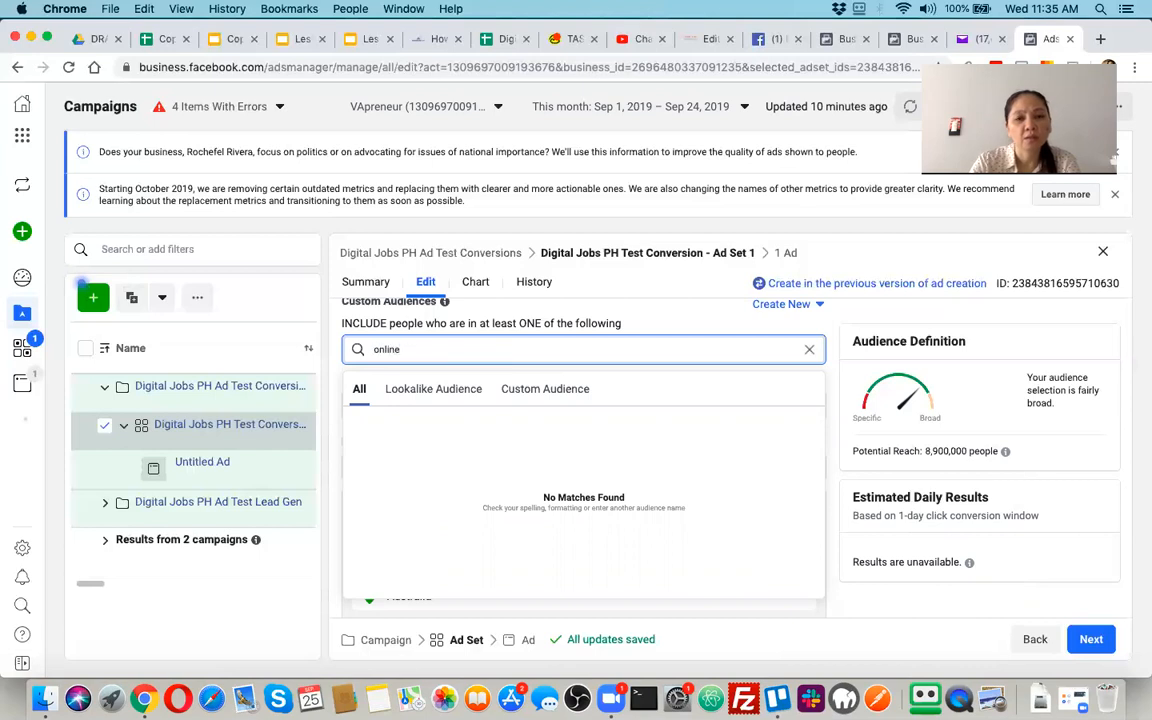
text( selling)
click(529, 391)
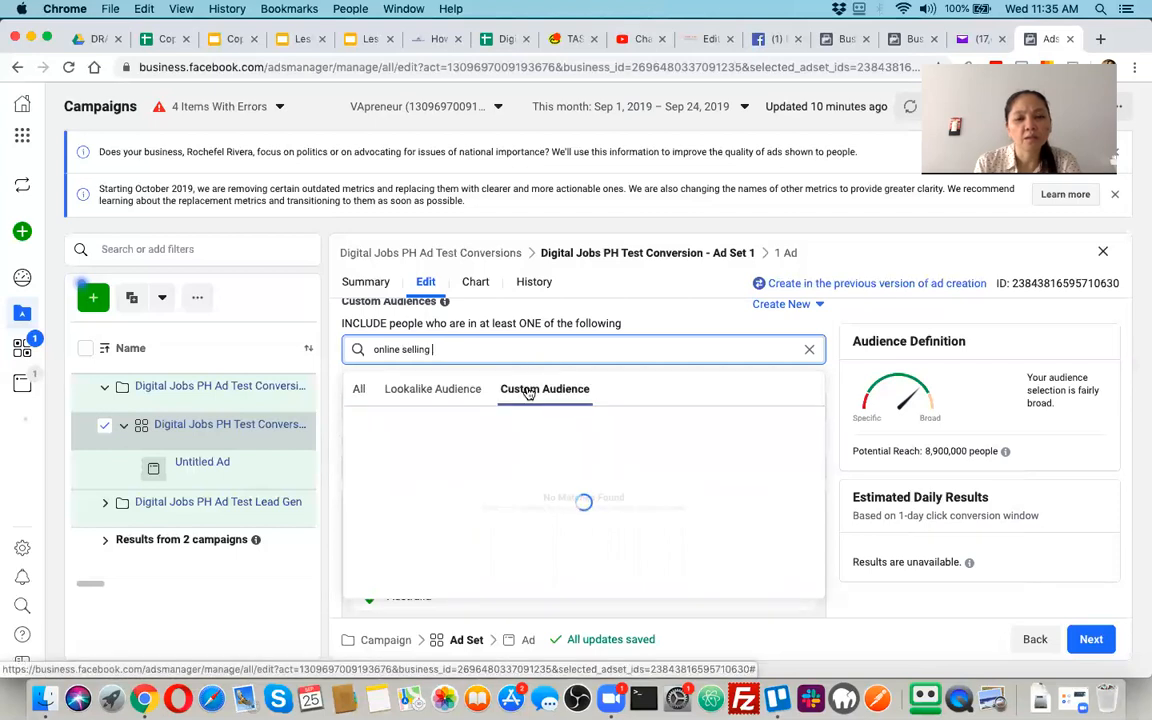
click(432, 390)
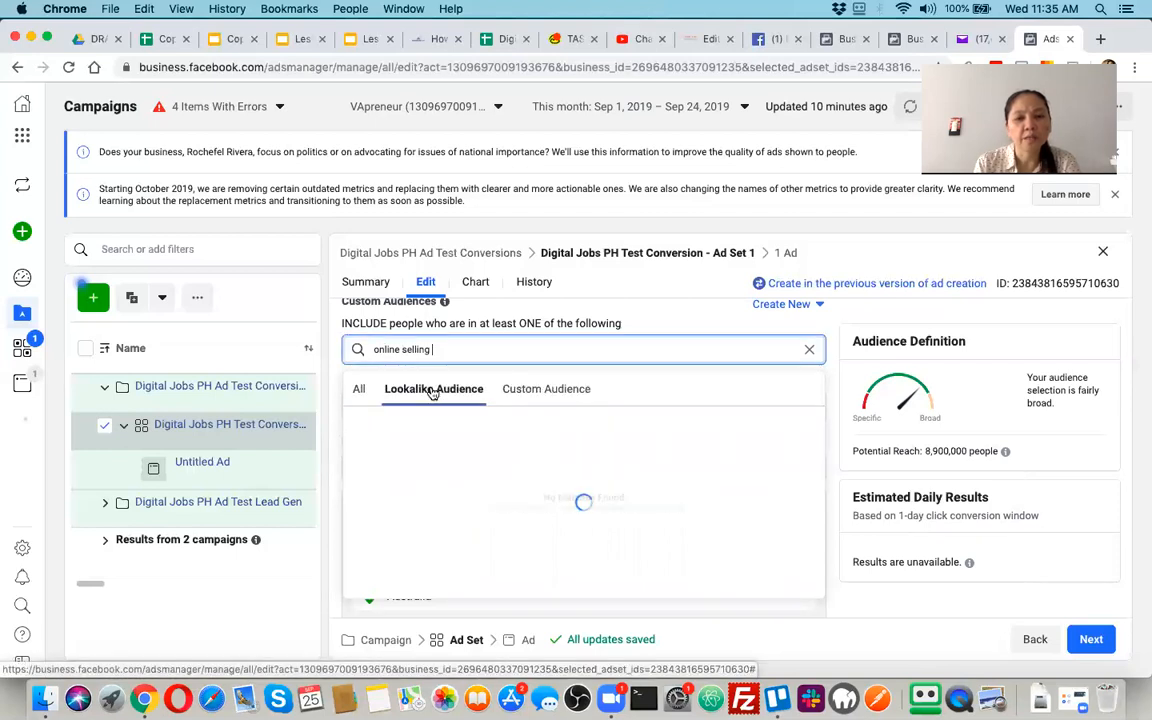
click(809, 352)
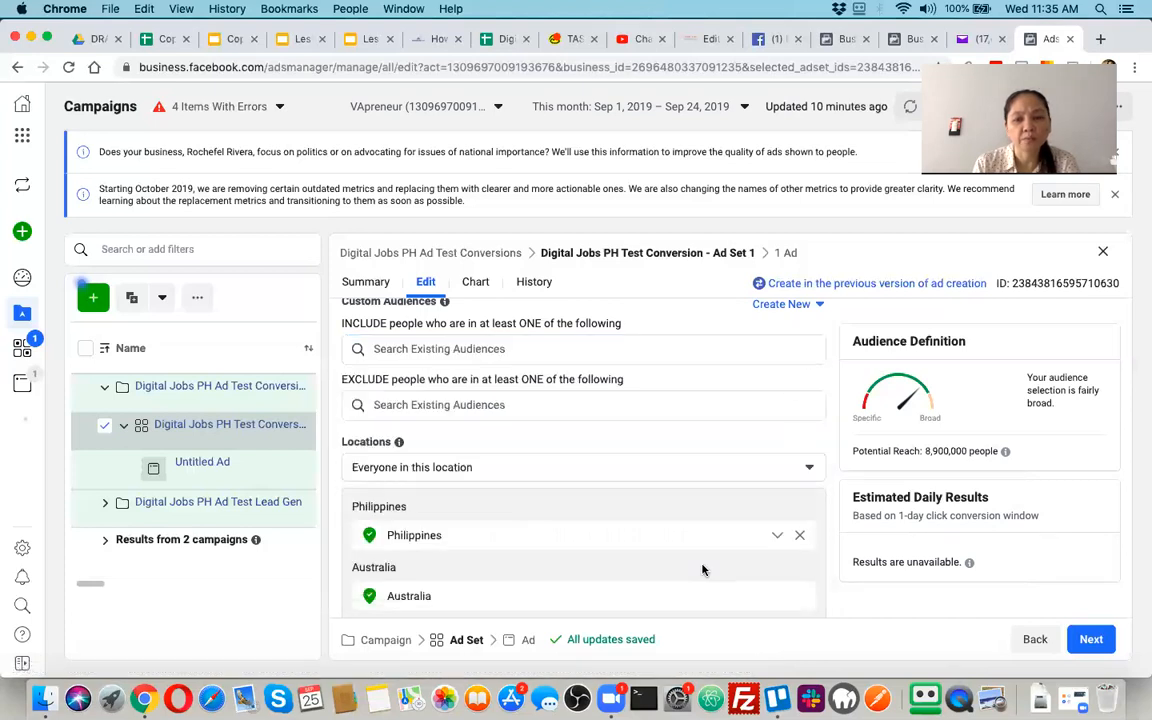
Allow the detailed targeting to expand to reach more people when it is likely to improve performance
scroll(702, 570, down, 3)
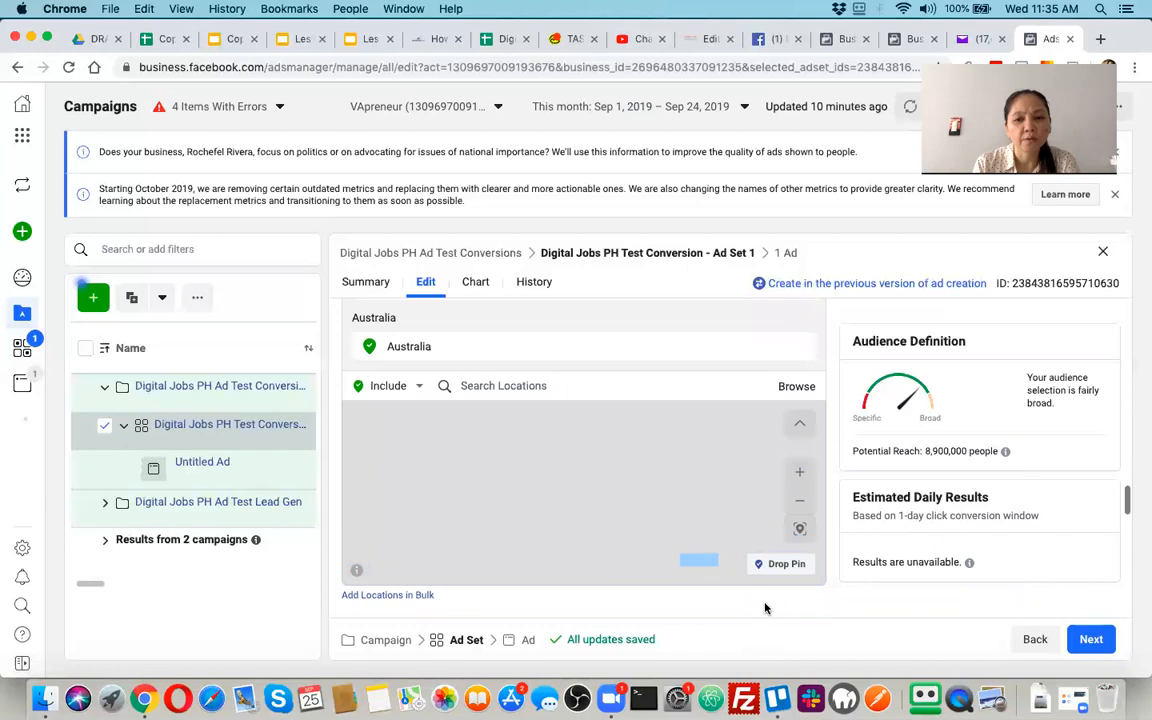
scroll(765, 600, down, 3)
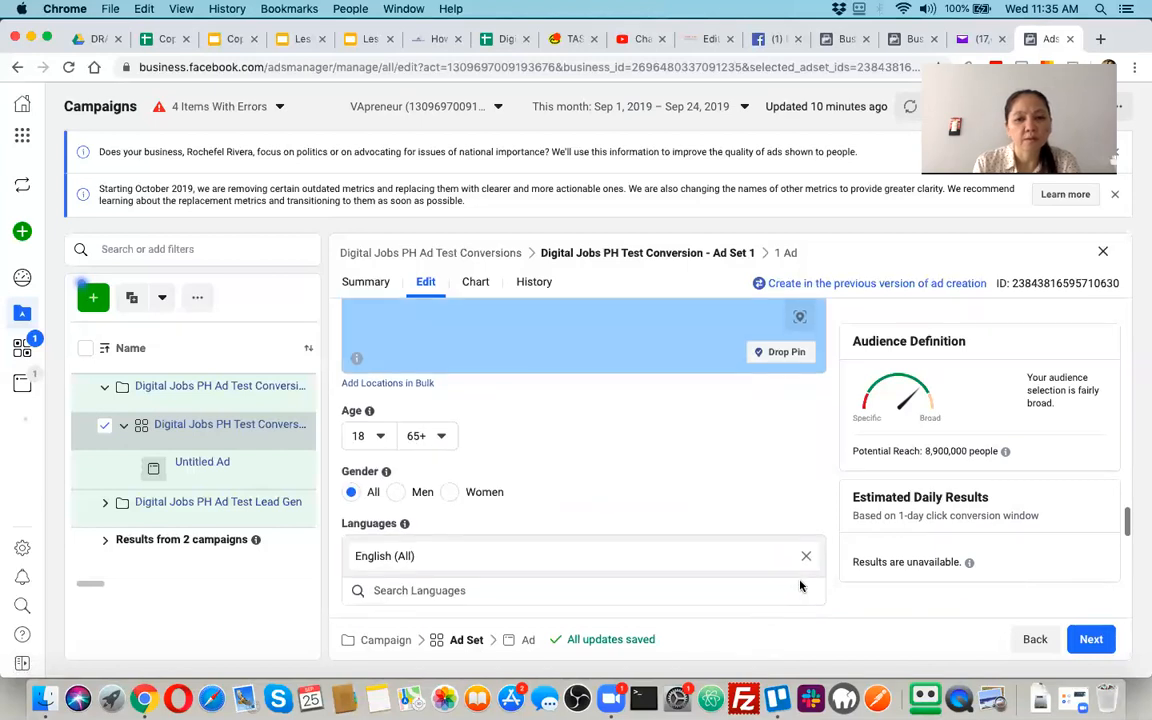
scroll(712, 489, down, 5)
scroll(752, 570, down, 1)
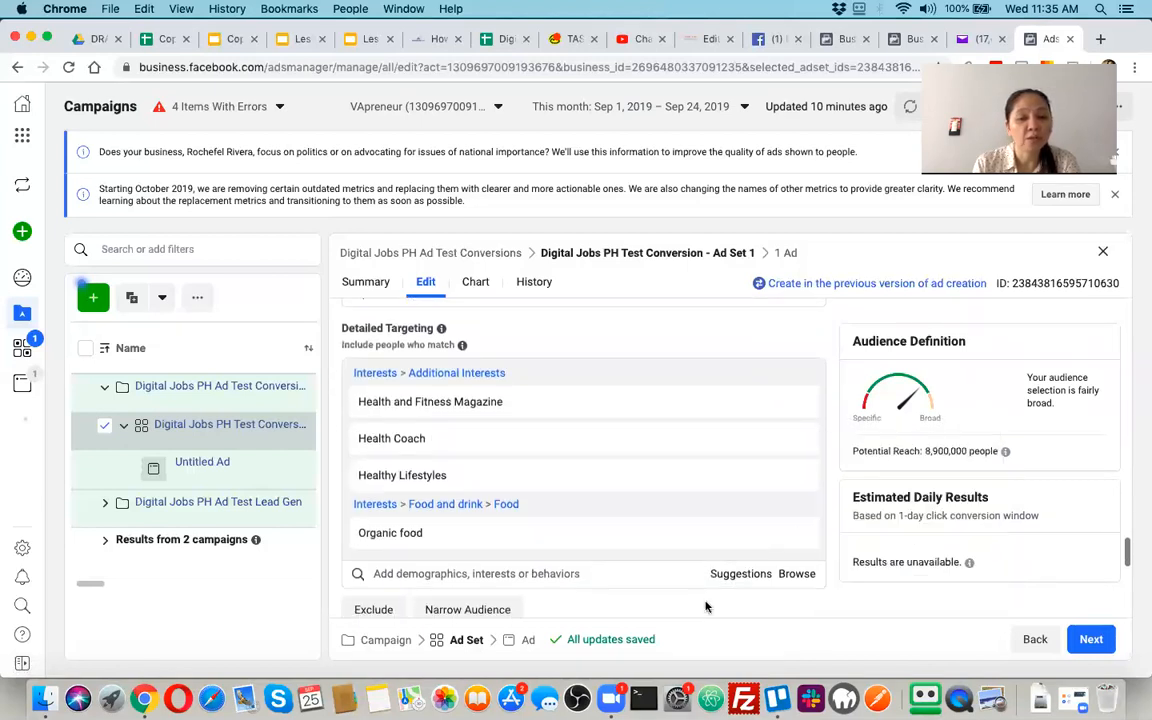
scroll(705, 607, down, 5)
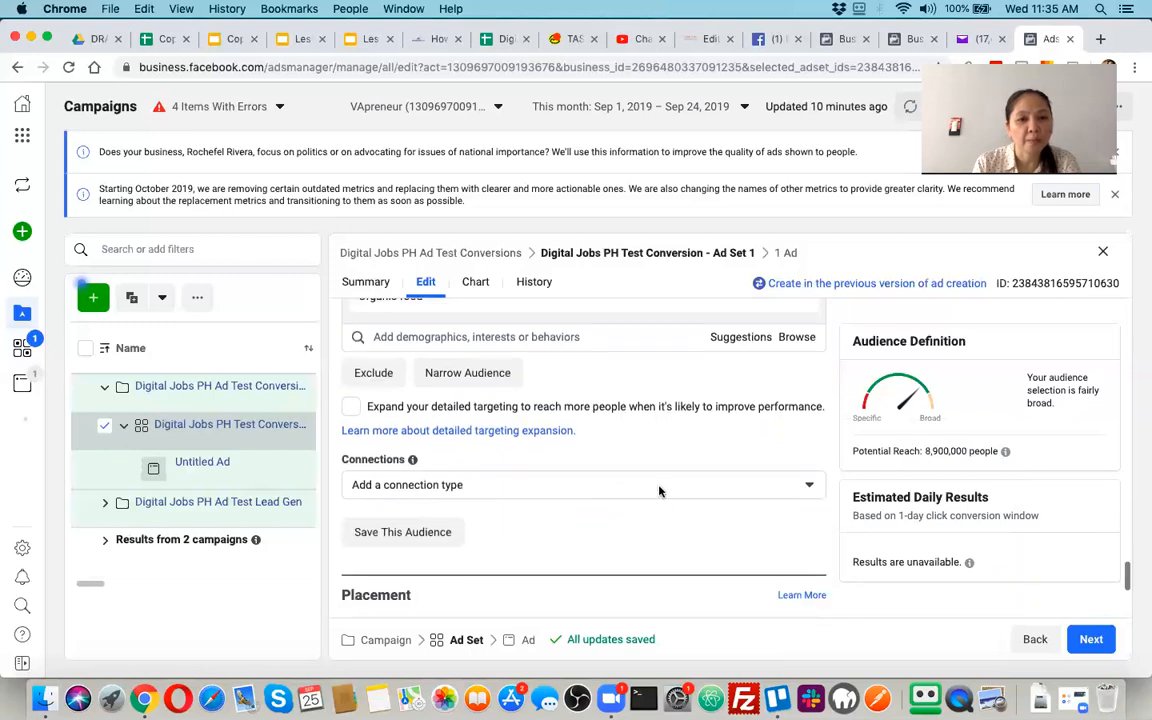
scroll(659, 491, down, 1)
scroll(658, 488, up, 2)
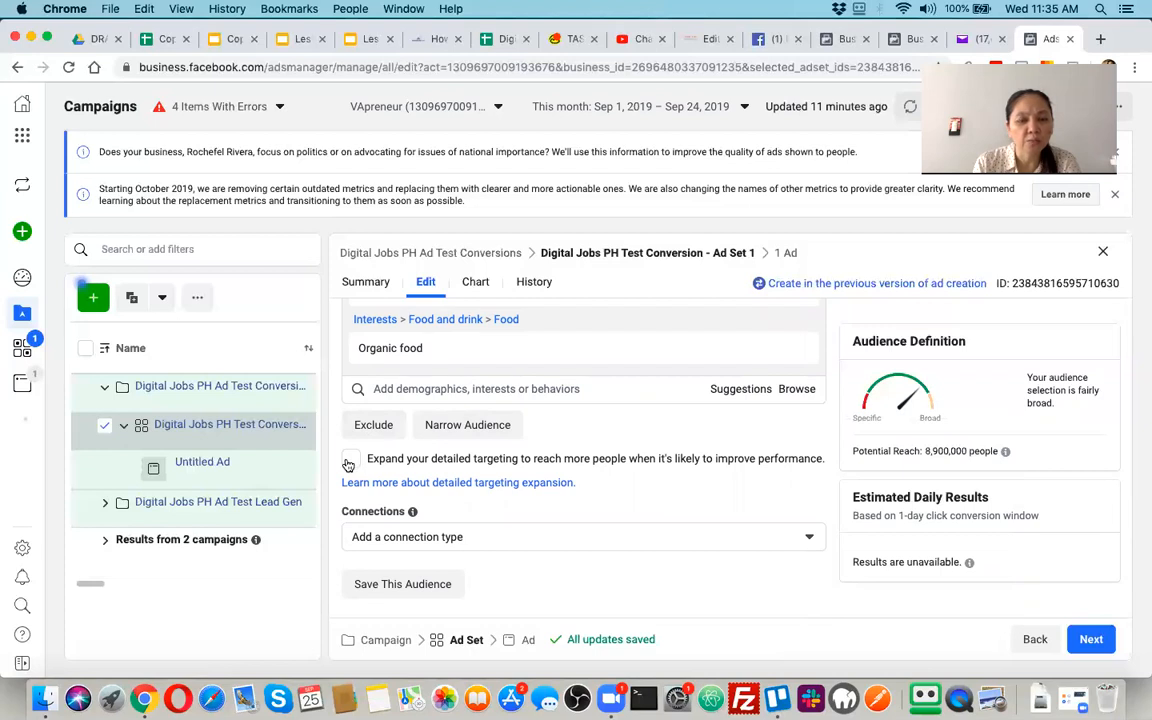
click(349, 461)
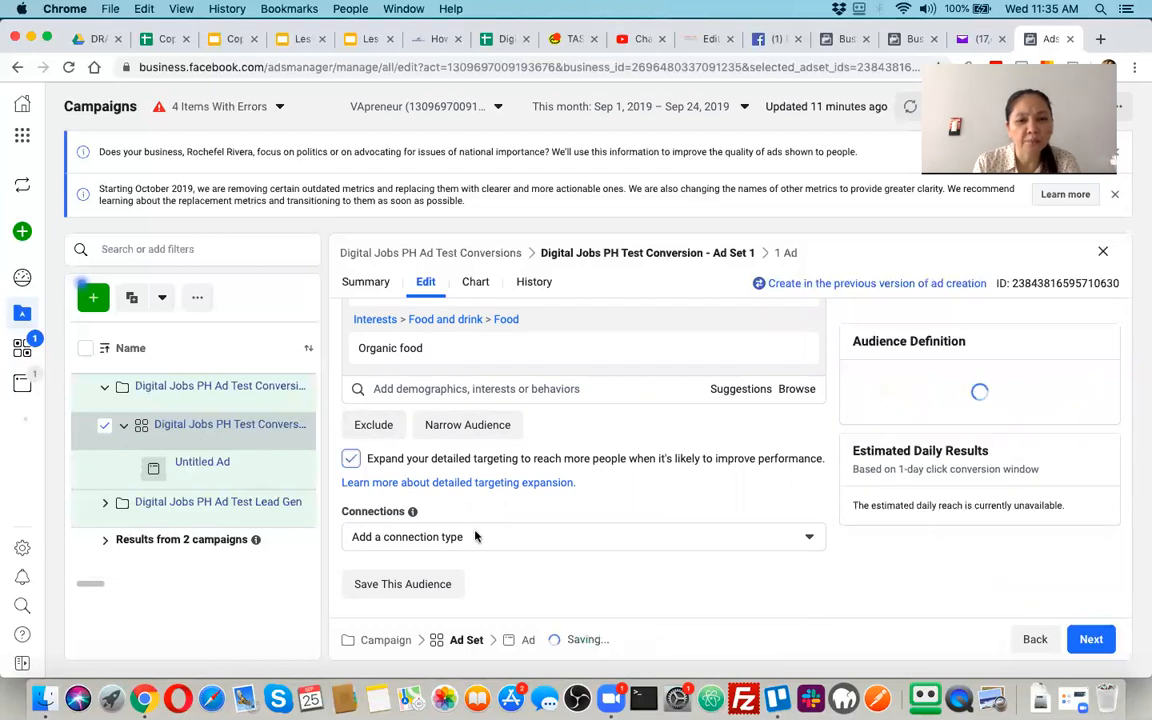
Add the page Professional VA's -Your Virtual Assistant Partner. under People who like your Page and switch the connection type to Friends of people who like your Page
scroll(503, 562, down, 2)
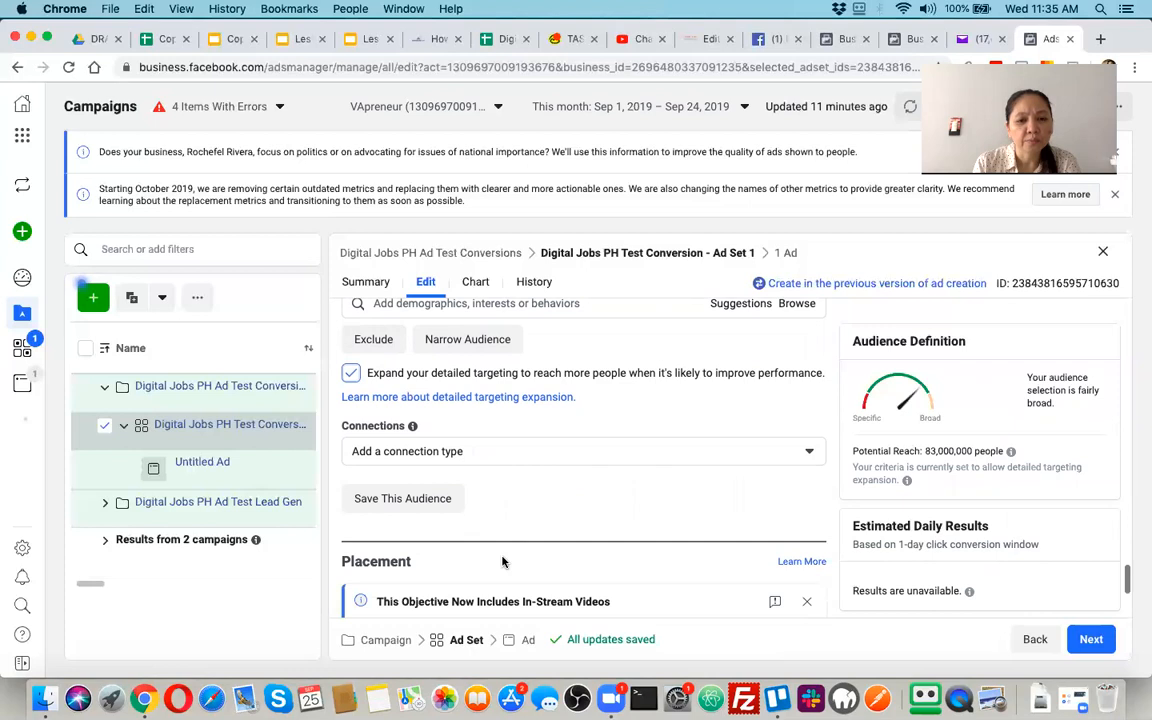
scroll(504, 520, down, 1)
click(541, 426)
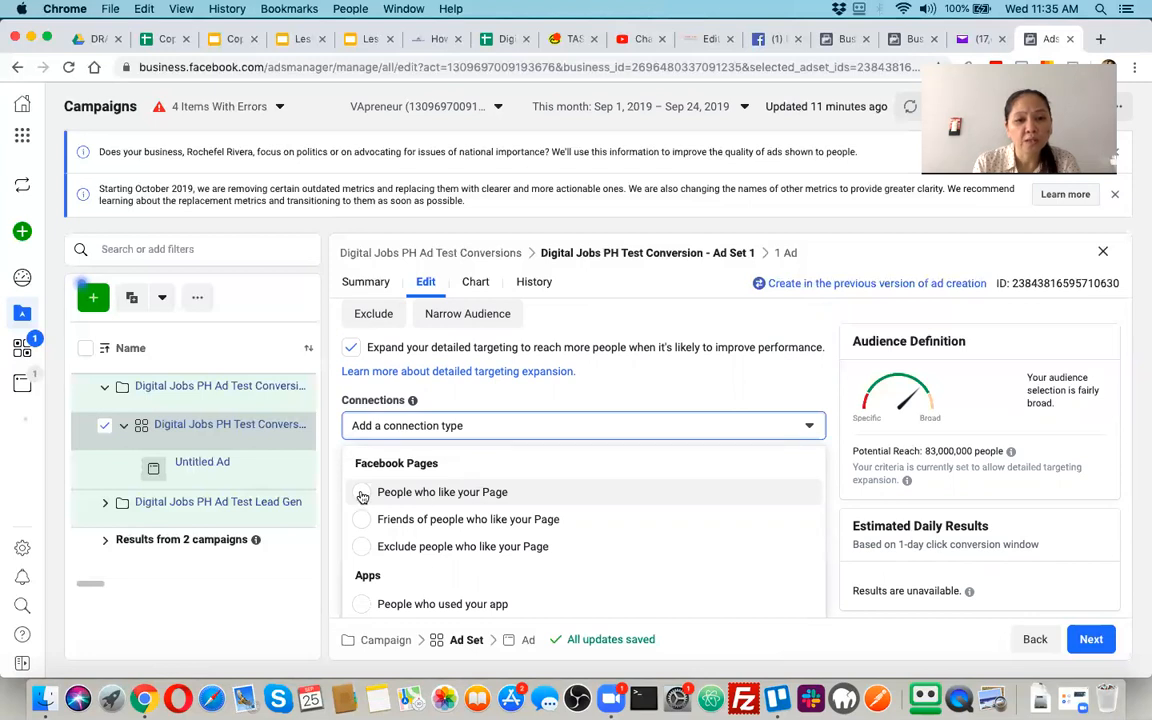
click(362, 493)
click(521, 460)
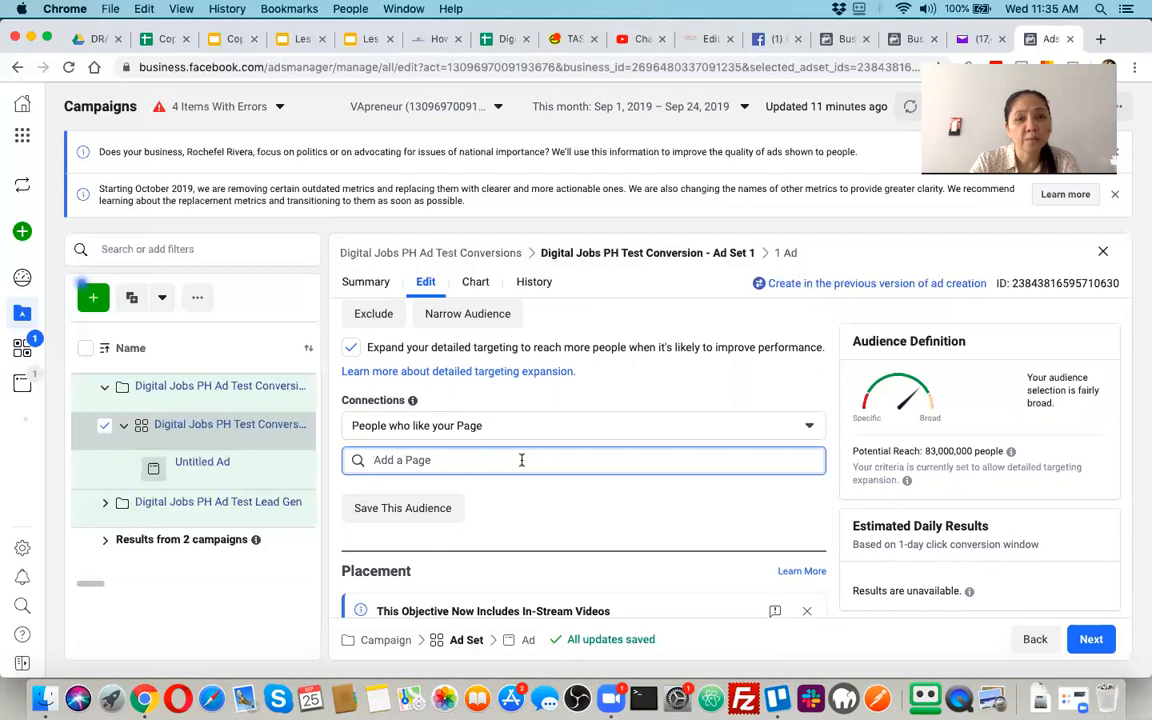
text(profe)
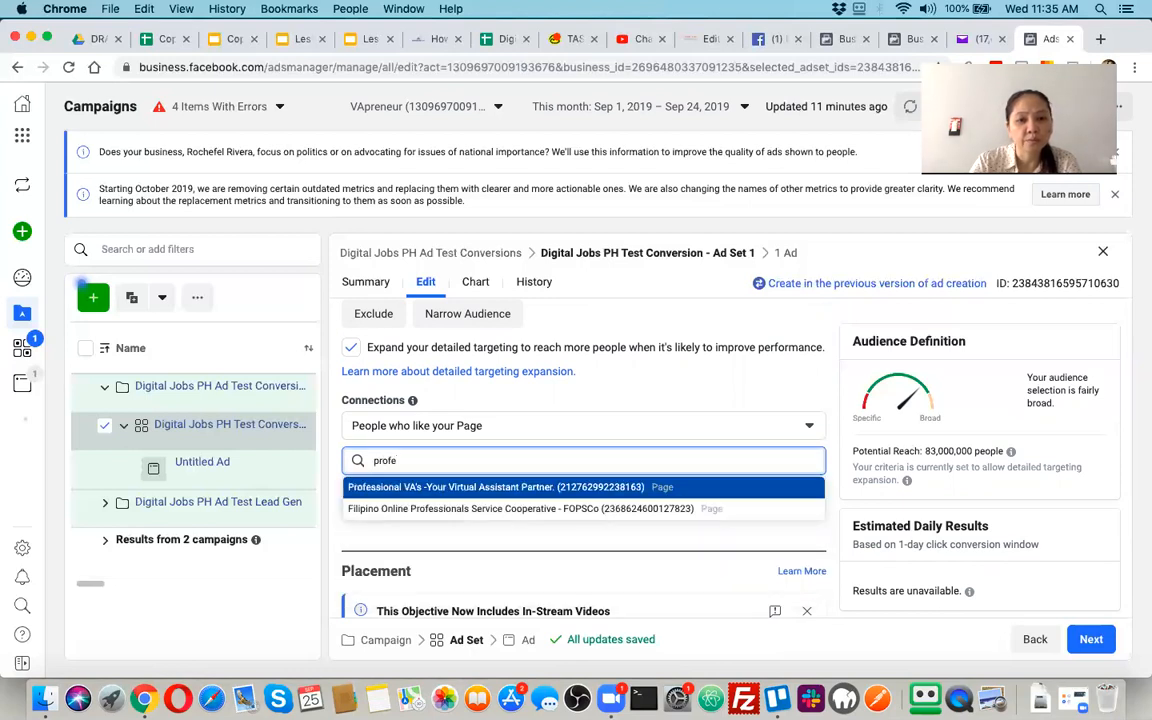
key(Return)
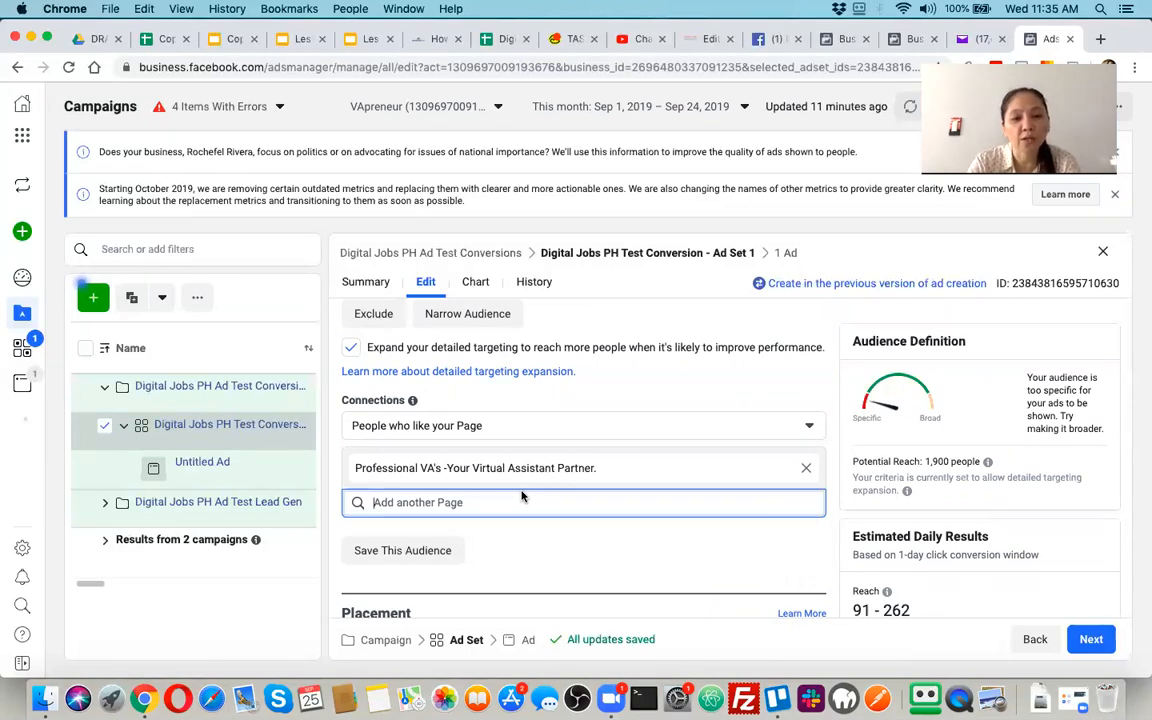
click(533, 432)
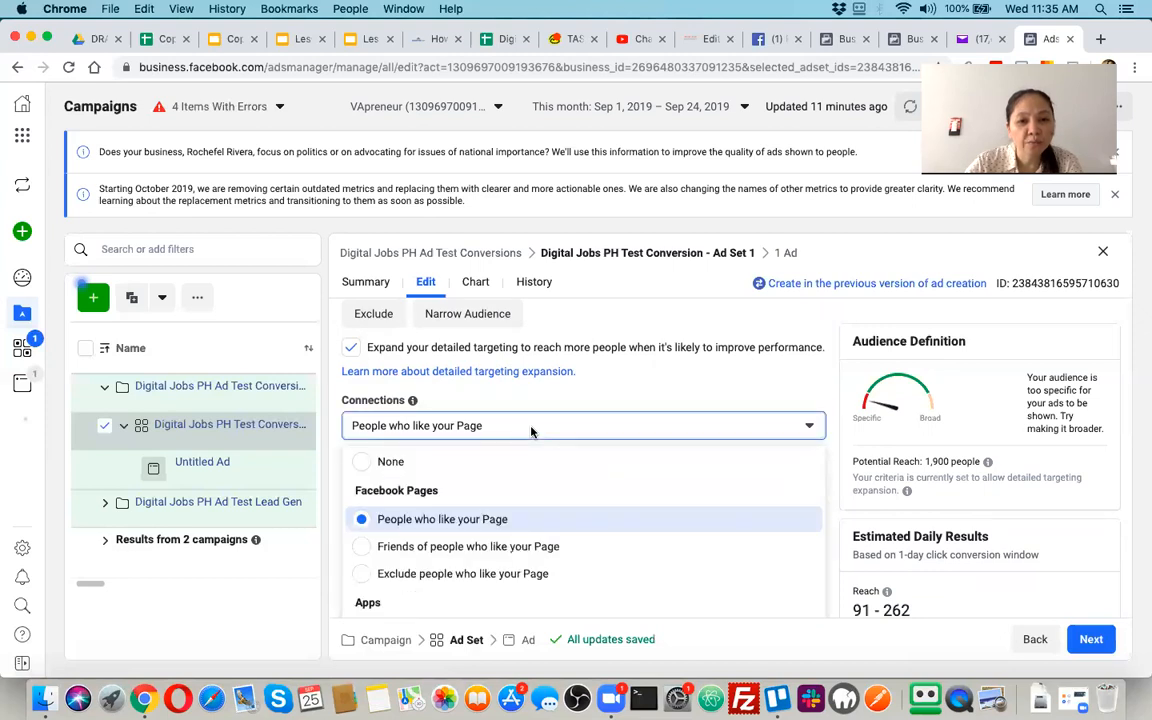
click(453, 547)
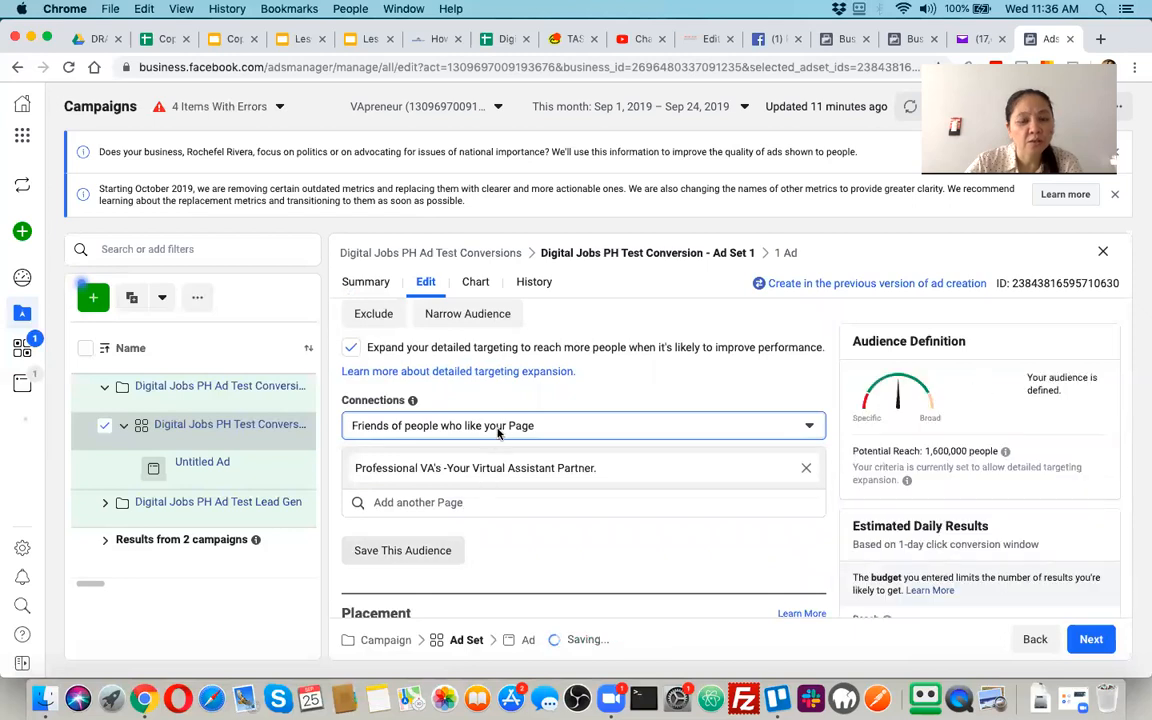
Switch the ad set from automatic to manually edited placements and review the selected platforms and feed placements
scroll(470, 552, down, 1)
scroll(472, 556, down, 3)
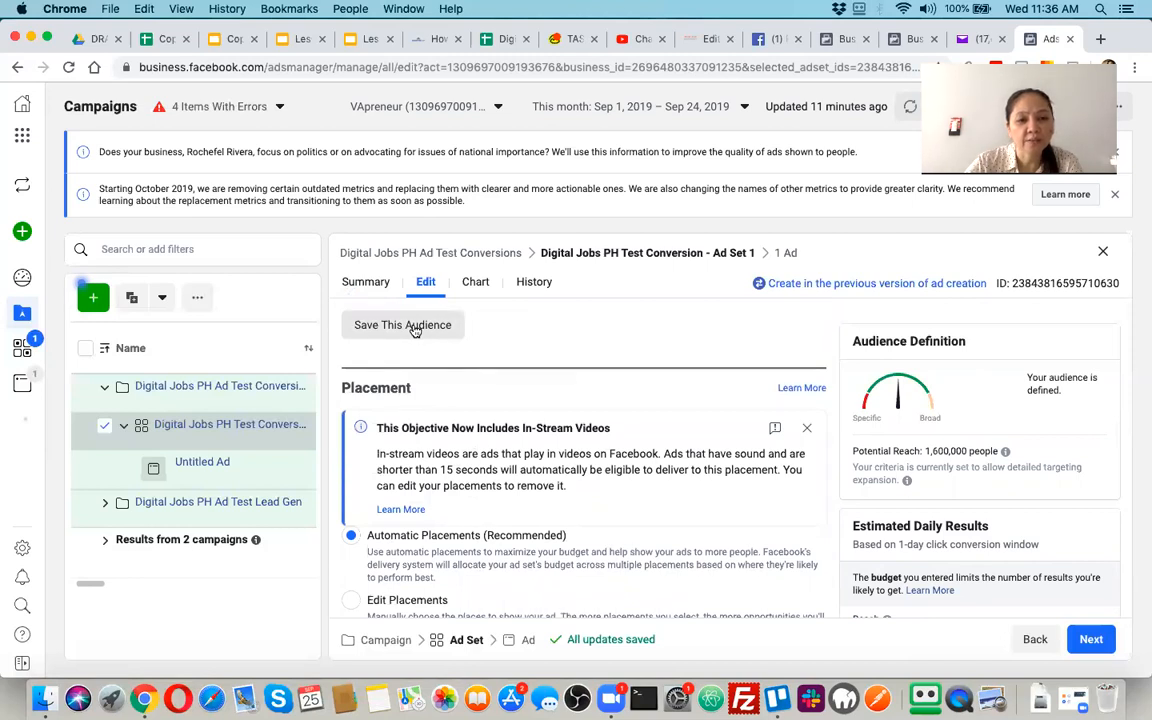
scroll(470, 452, down, 1)
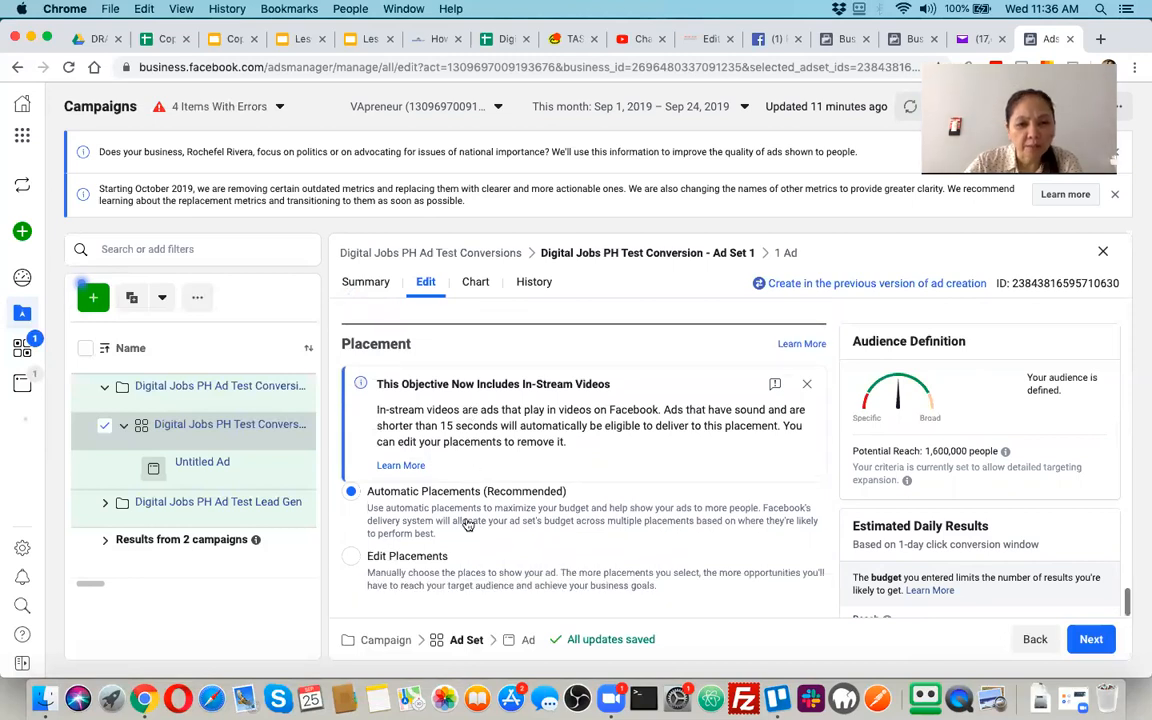
click(354, 559)
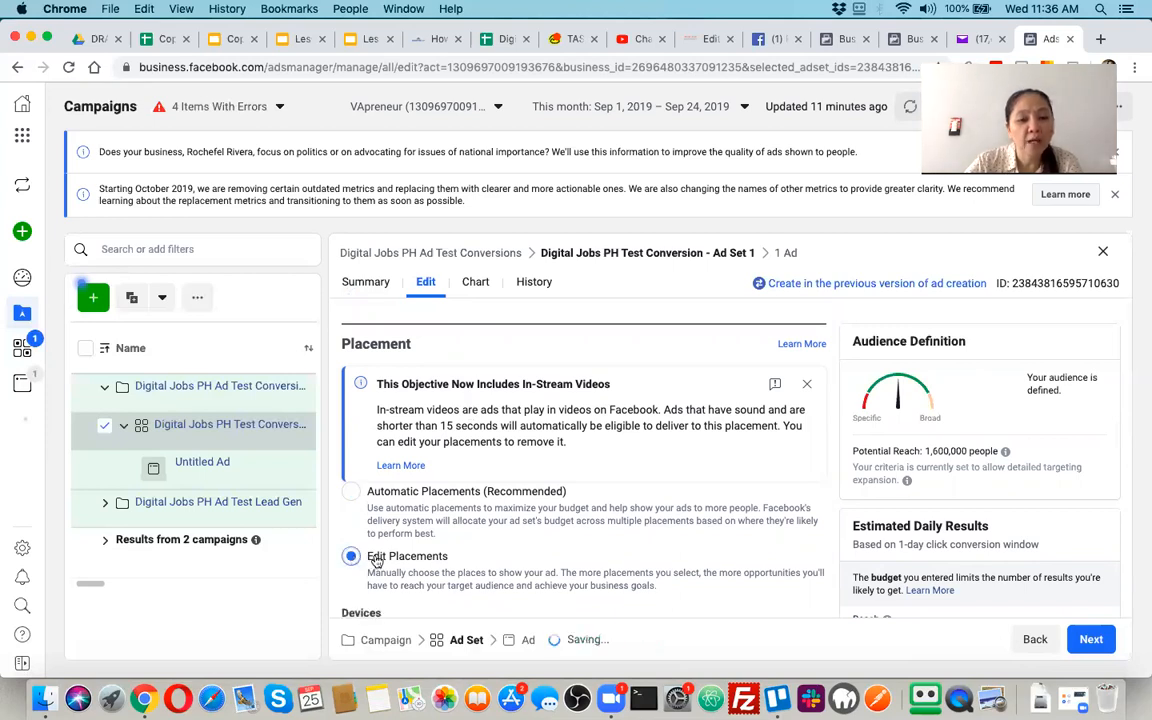
scroll(470, 548, down, 5)
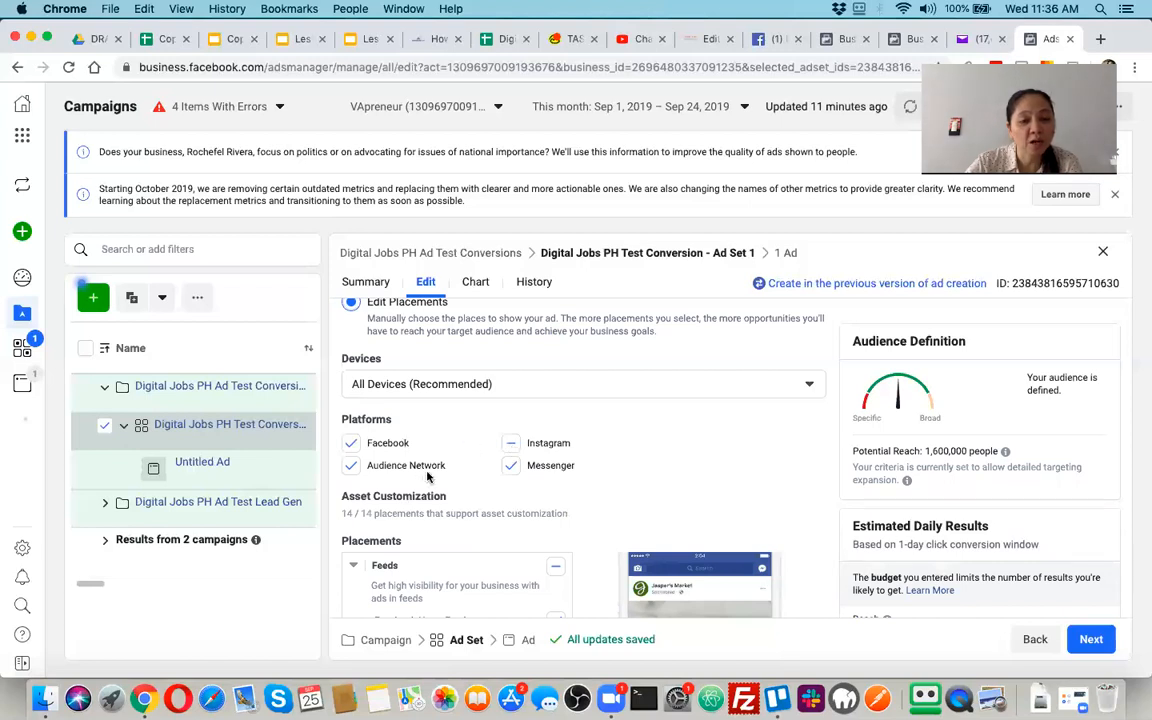
scroll(562, 506, down, 2)
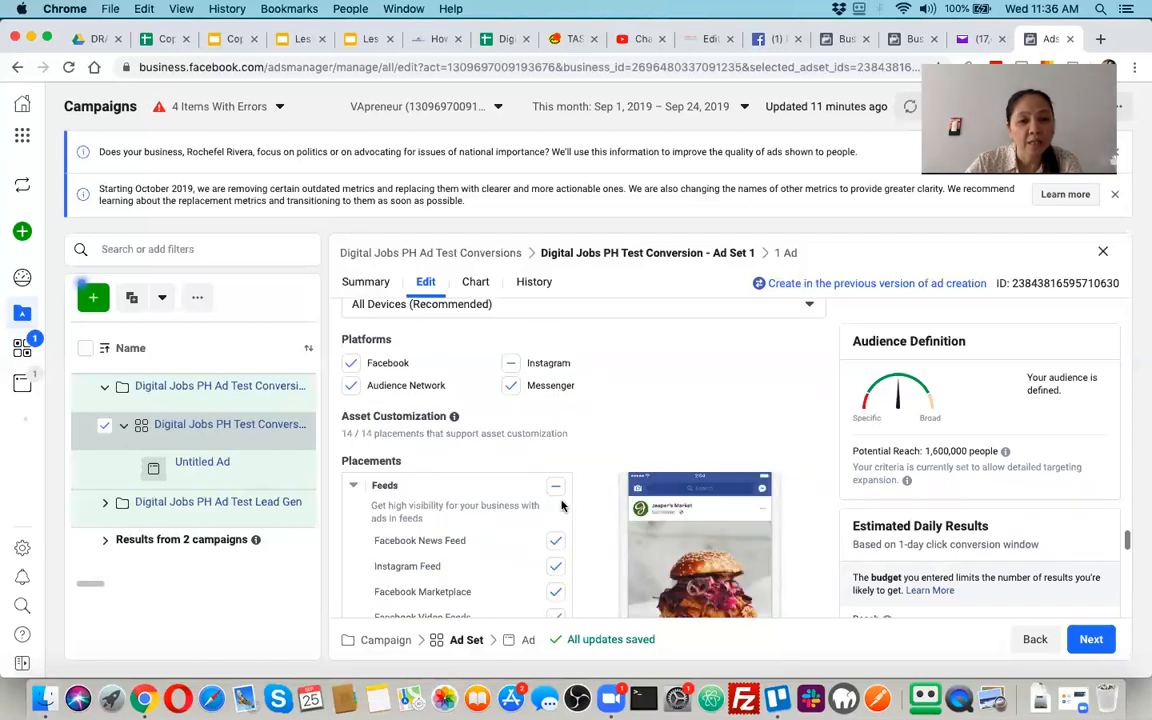
scroll(562, 506, down, 2)
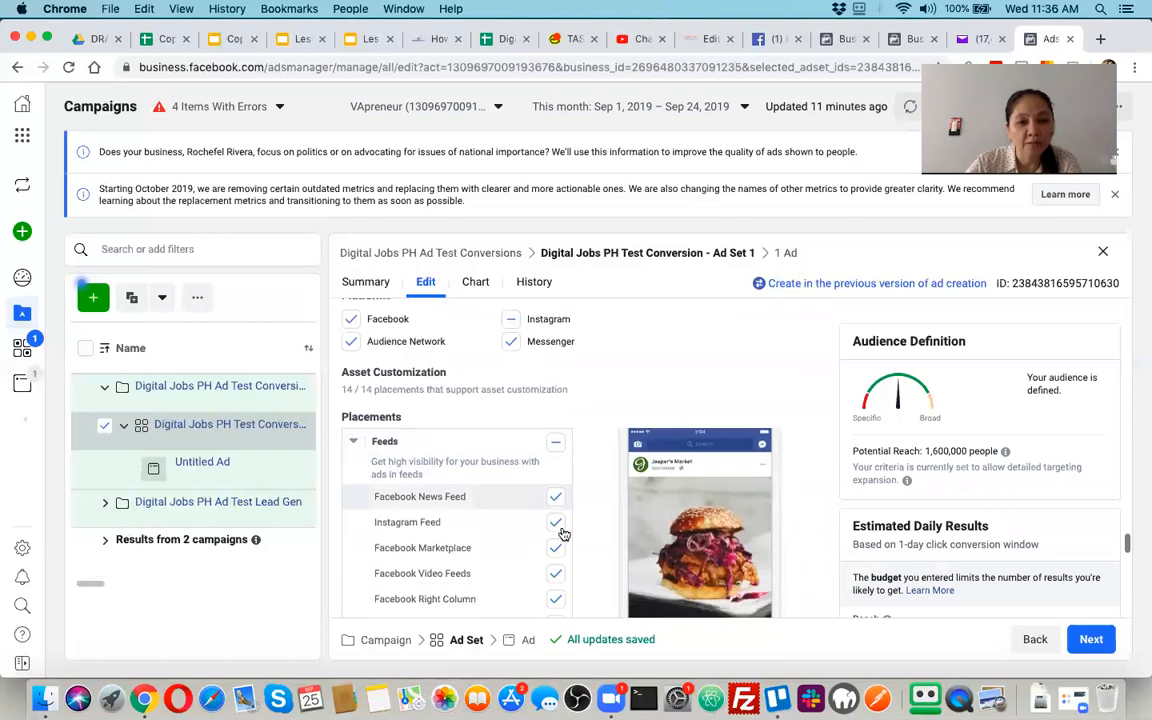
scroll(560, 532, down, 2)
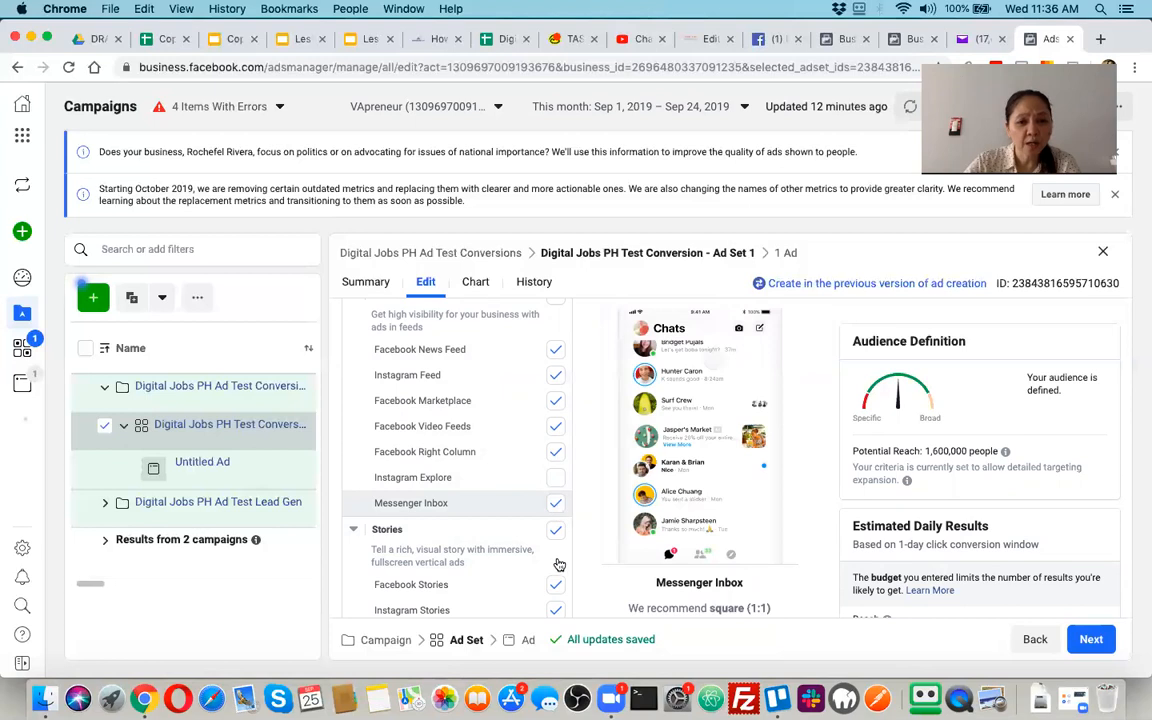
Examine the ad set's Stories, In-Stream, Messages, In-Article and Apps and Sites placements
scroll(564, 508, down, 2)
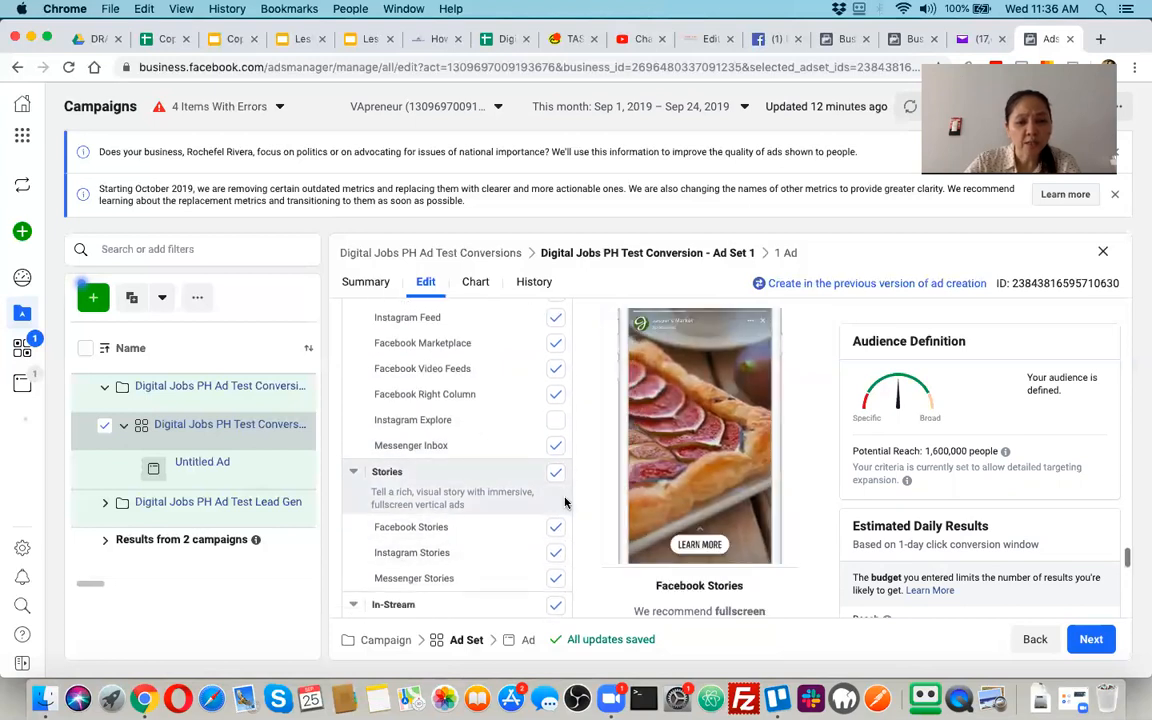
scroll(561, 540, down, 3)
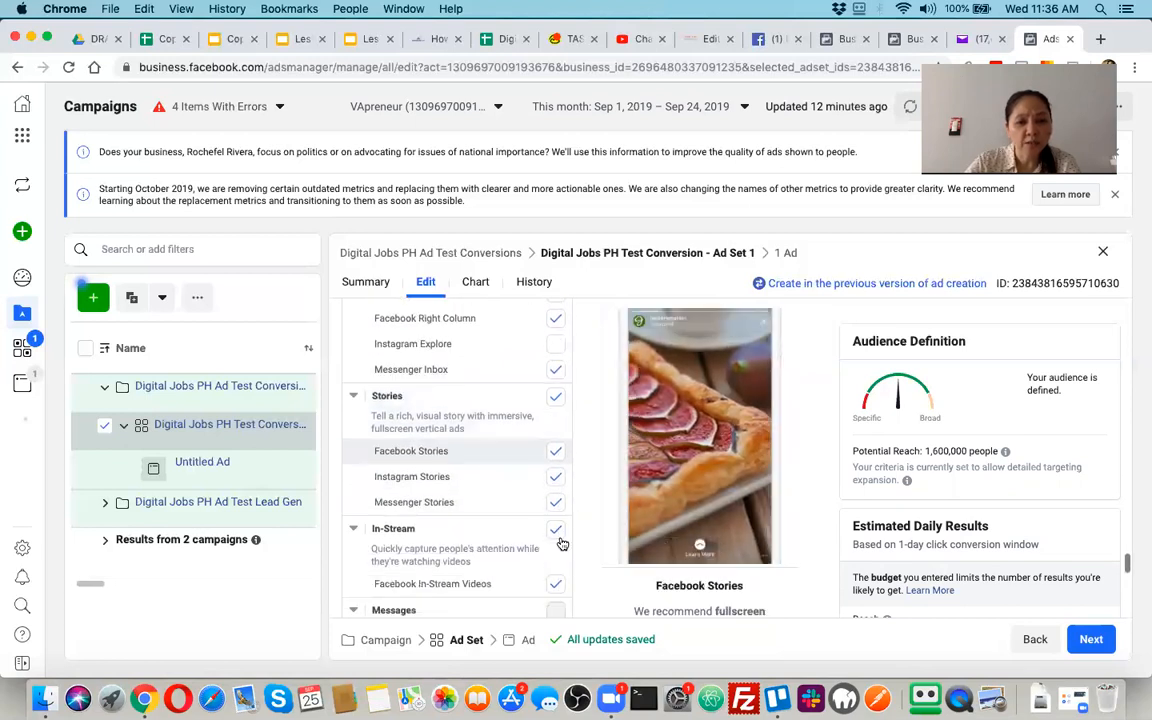
scroll(560, 545, down, 4)
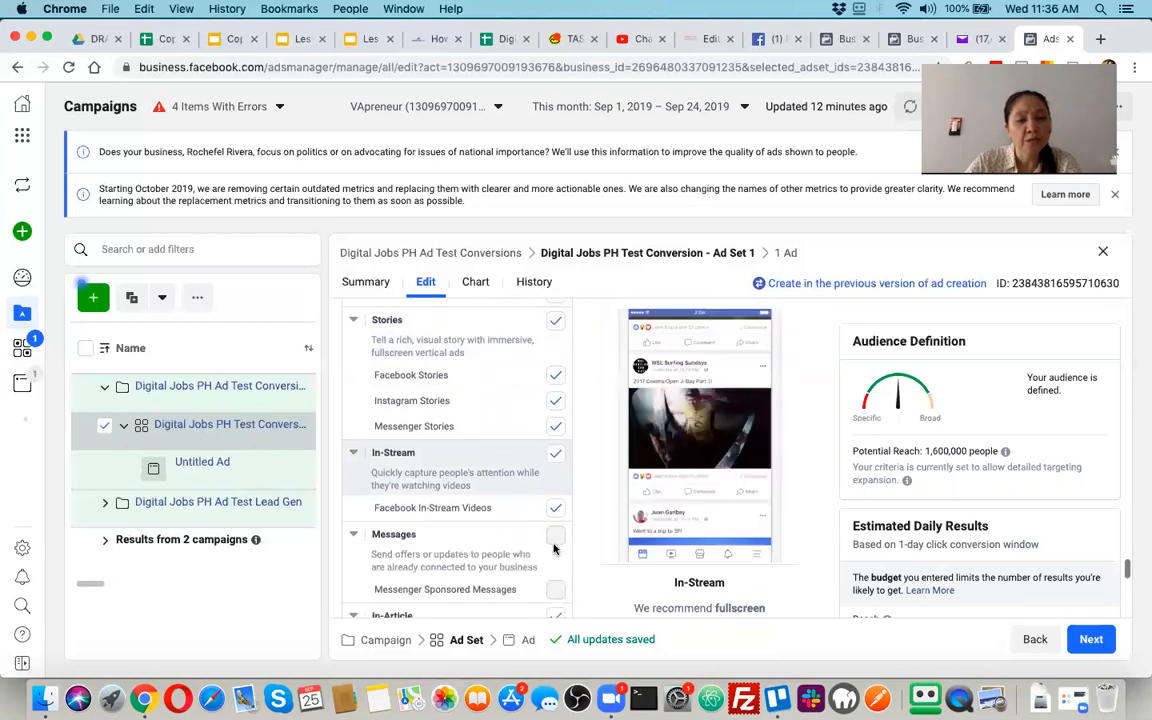
scroll(558, 577, down, 2)
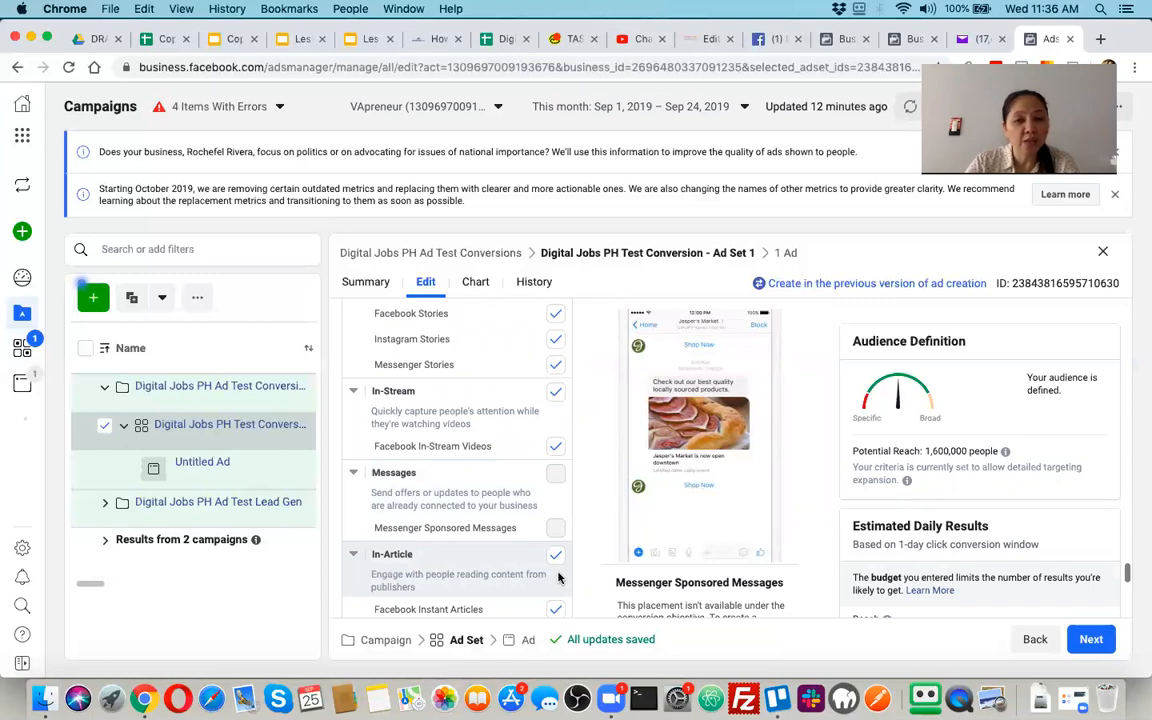
scroll(556, 578, down, 9)
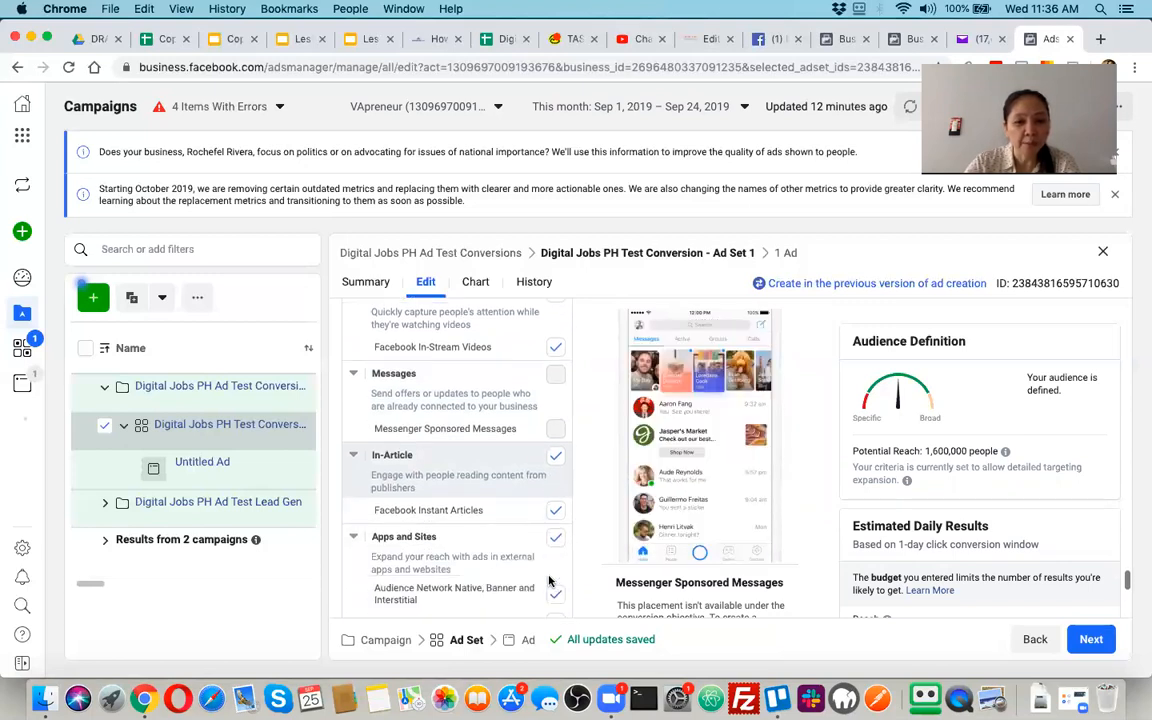
scroll(548, 580, down, 5)
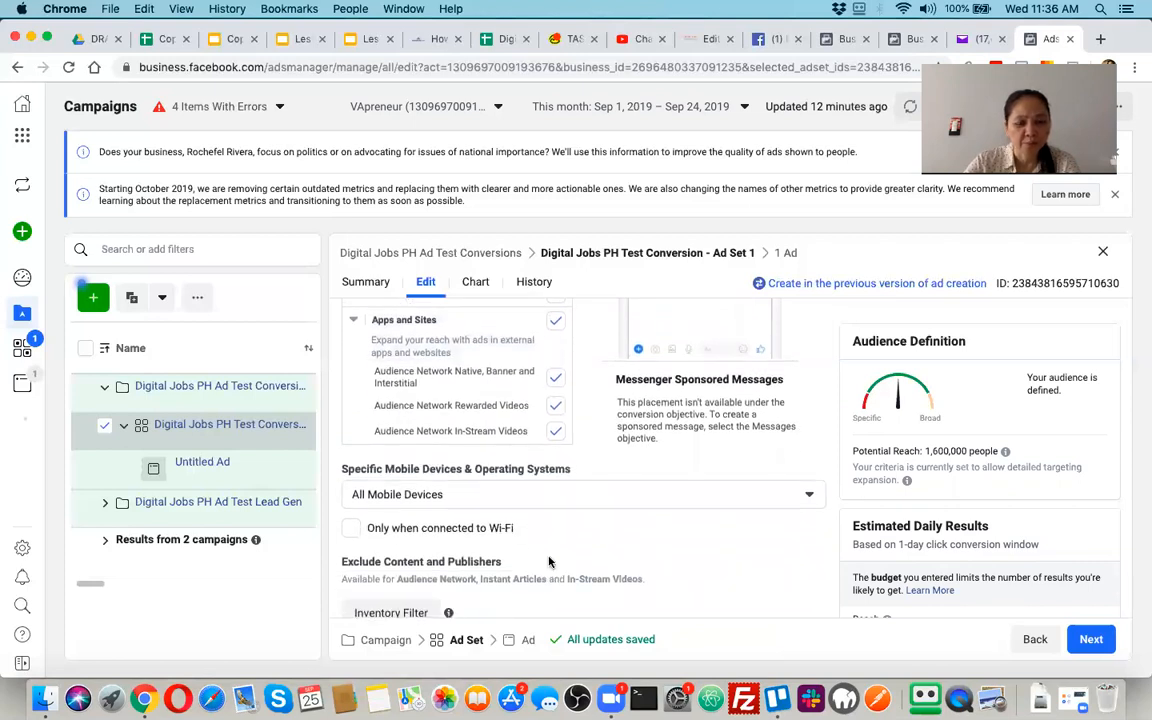
Keep the ad set's device targeting on All Mobile Devices and review the content and publisher exclusion options
click(479, 497)
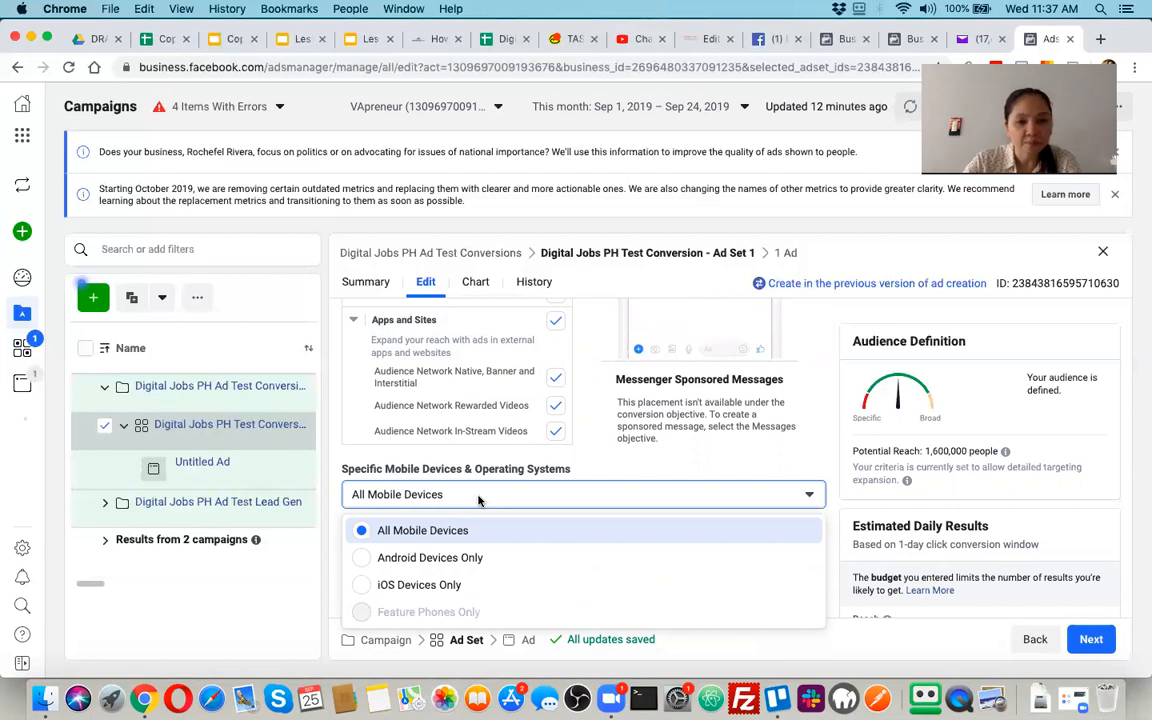
click(363, 528)
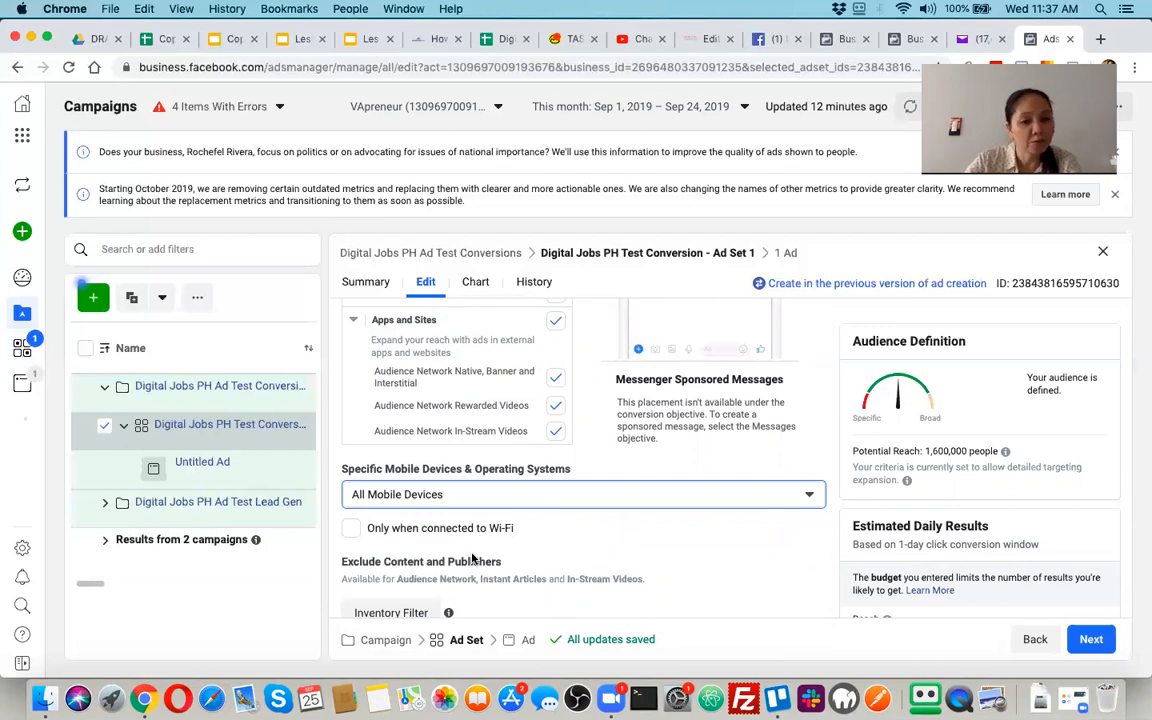
scroll(470, 550, down, 3)
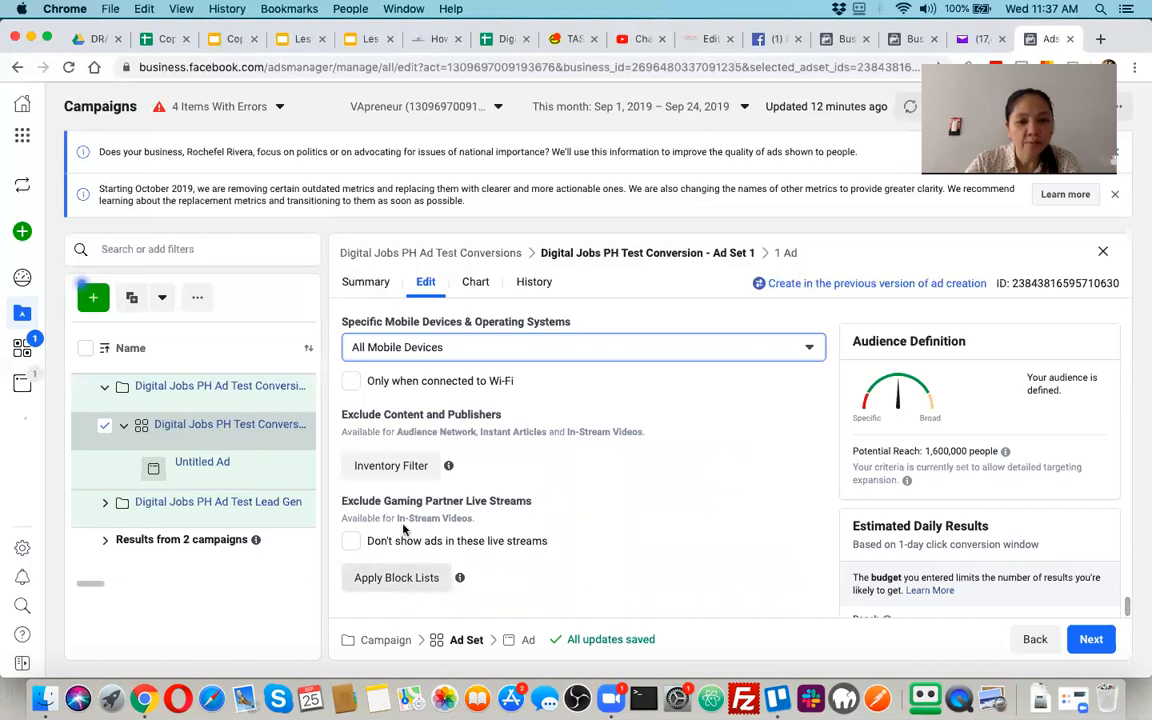
Proceed to the untitled ad and choose Professional VA's -Your Virtual Assistant Partner. from the Professionalvas business as its Facebook Page
scroll(406, 532, up, 2)
scroll(404, 530, up, 10)
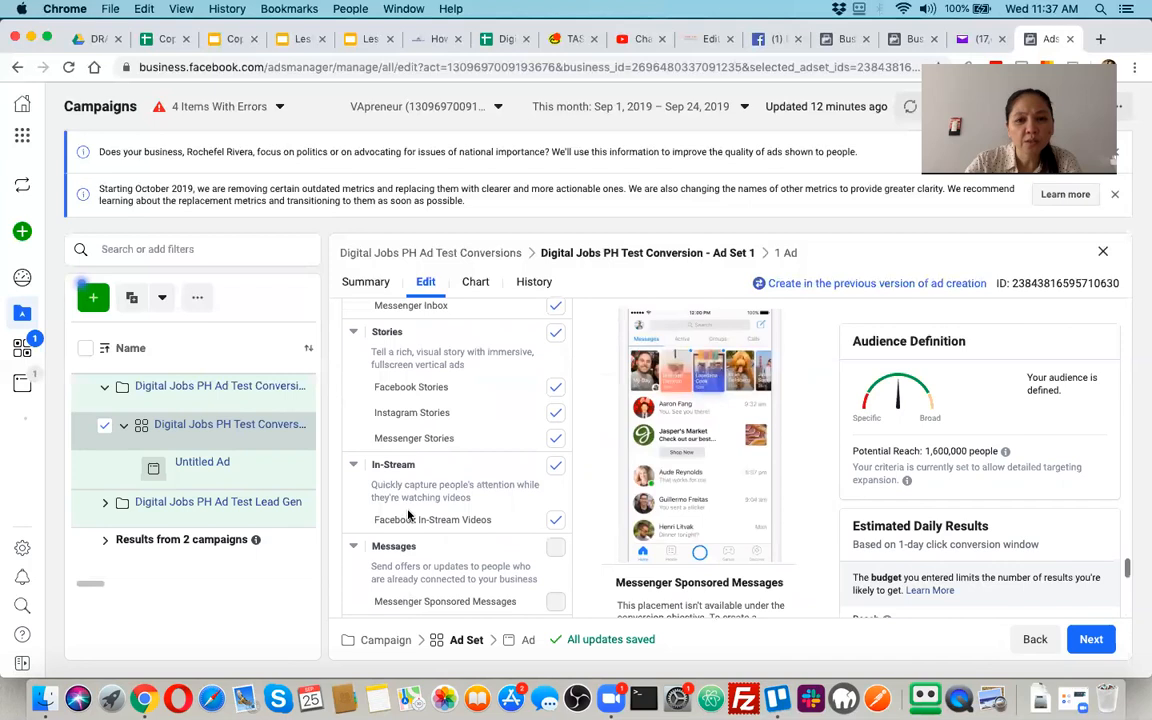
scroll(408, 515, up, 5)
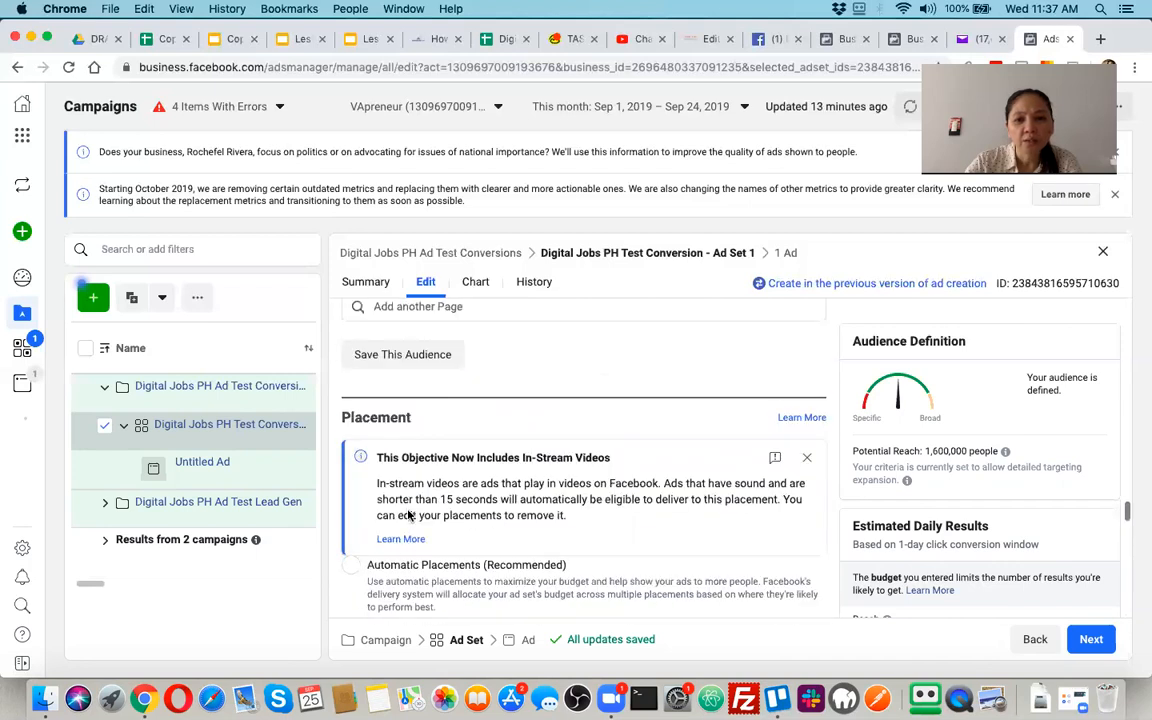
click(1091, 640)
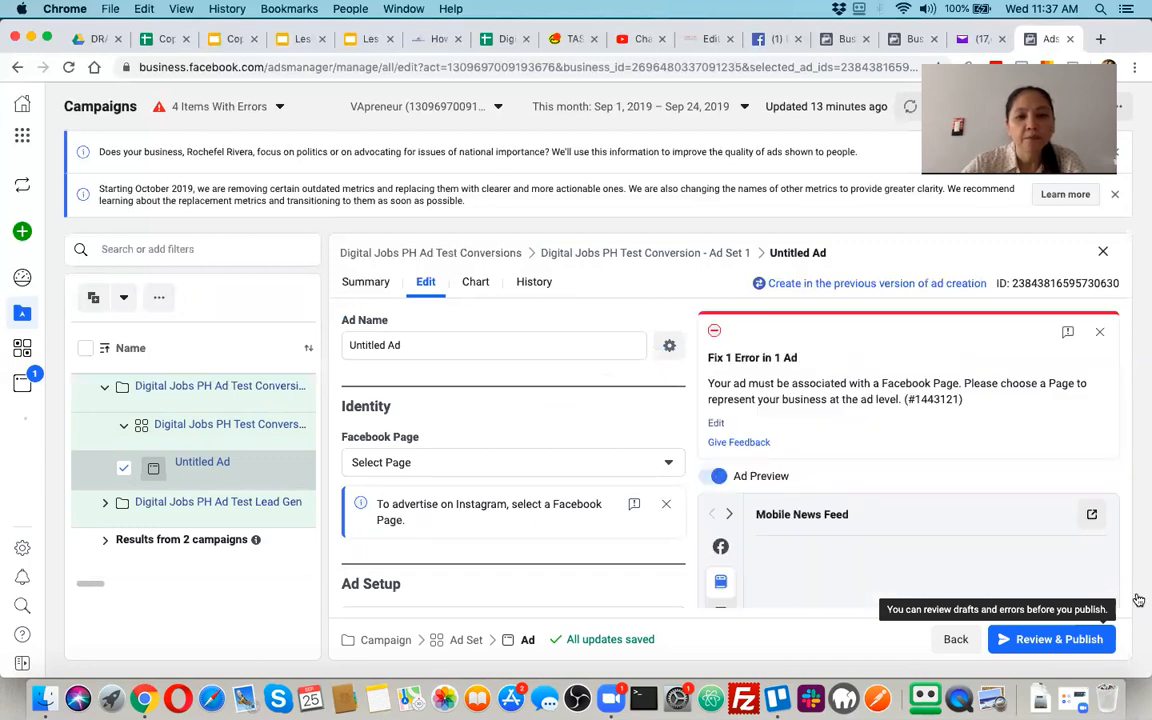
click(668, 464)
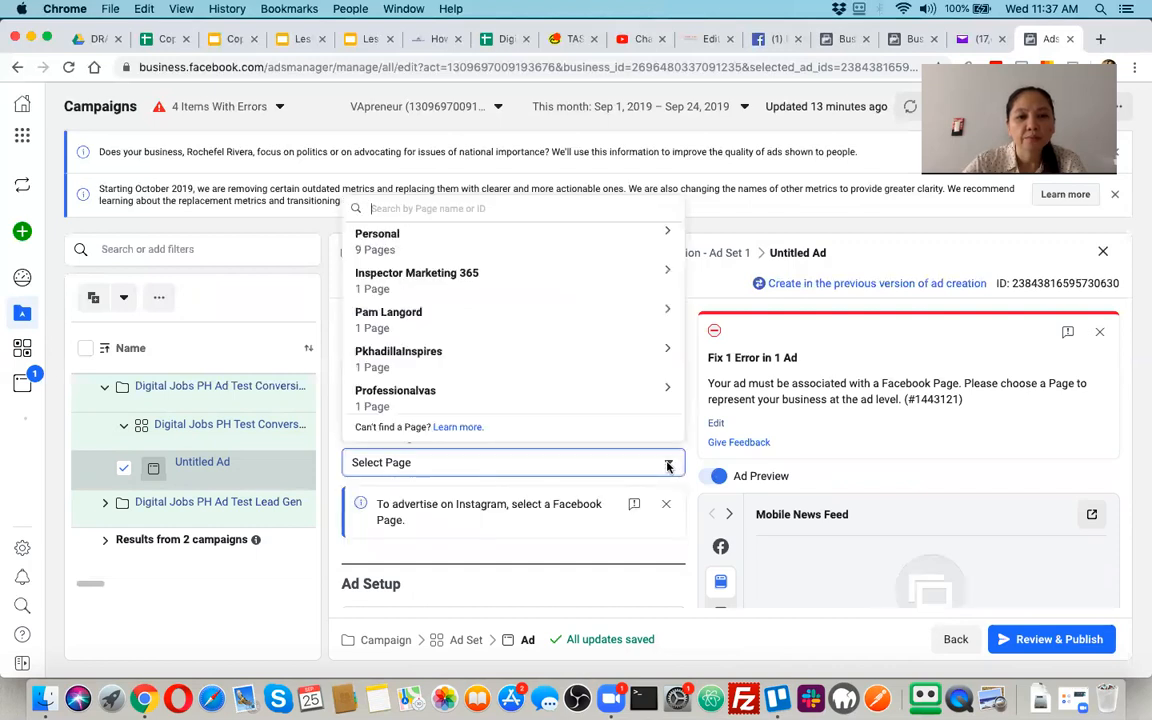
scroll(542, 340, down, 1)
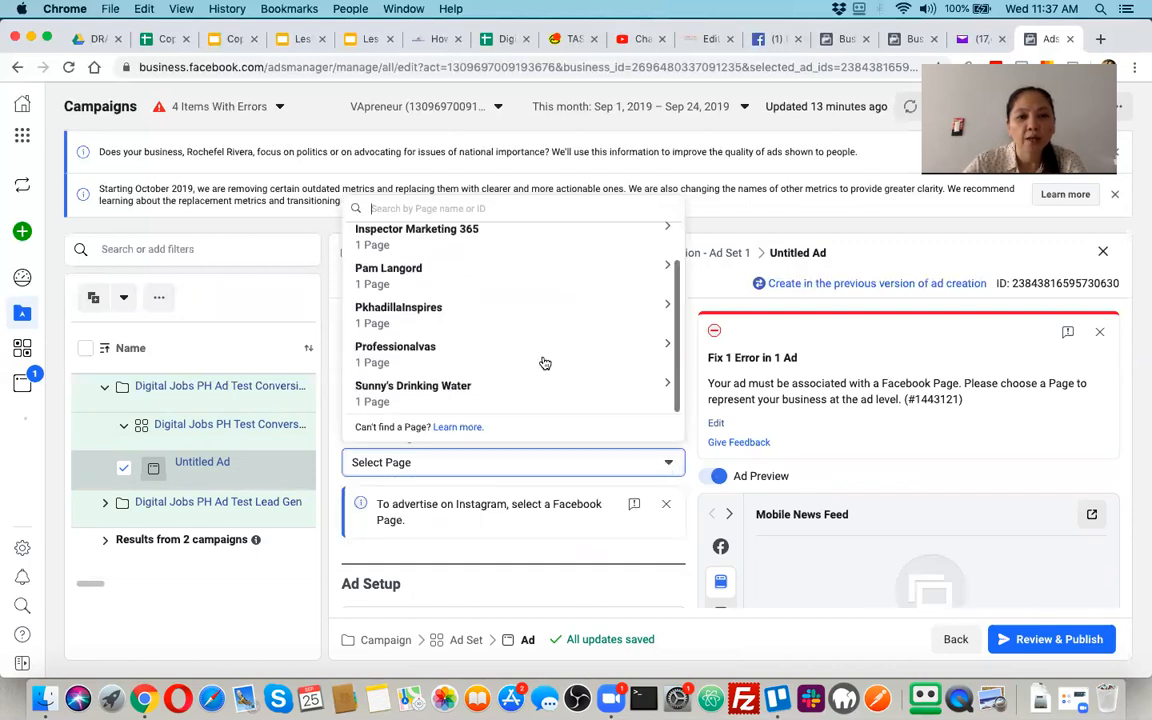
click(428, 349)
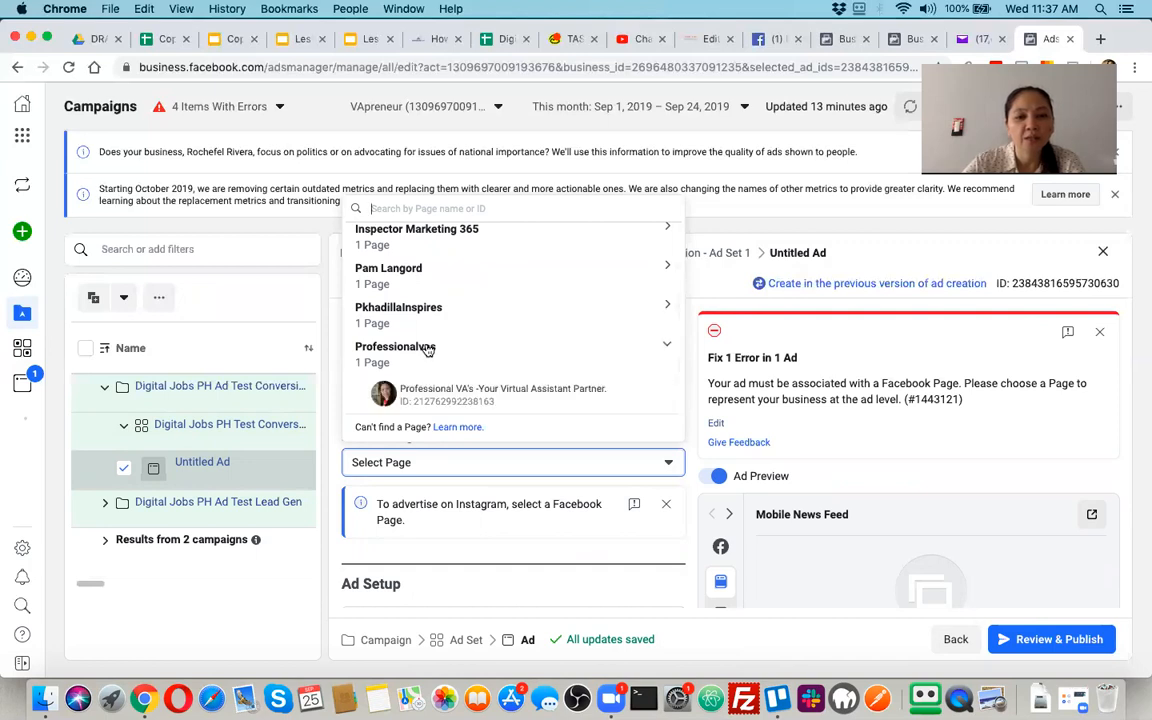
click(458, 395)
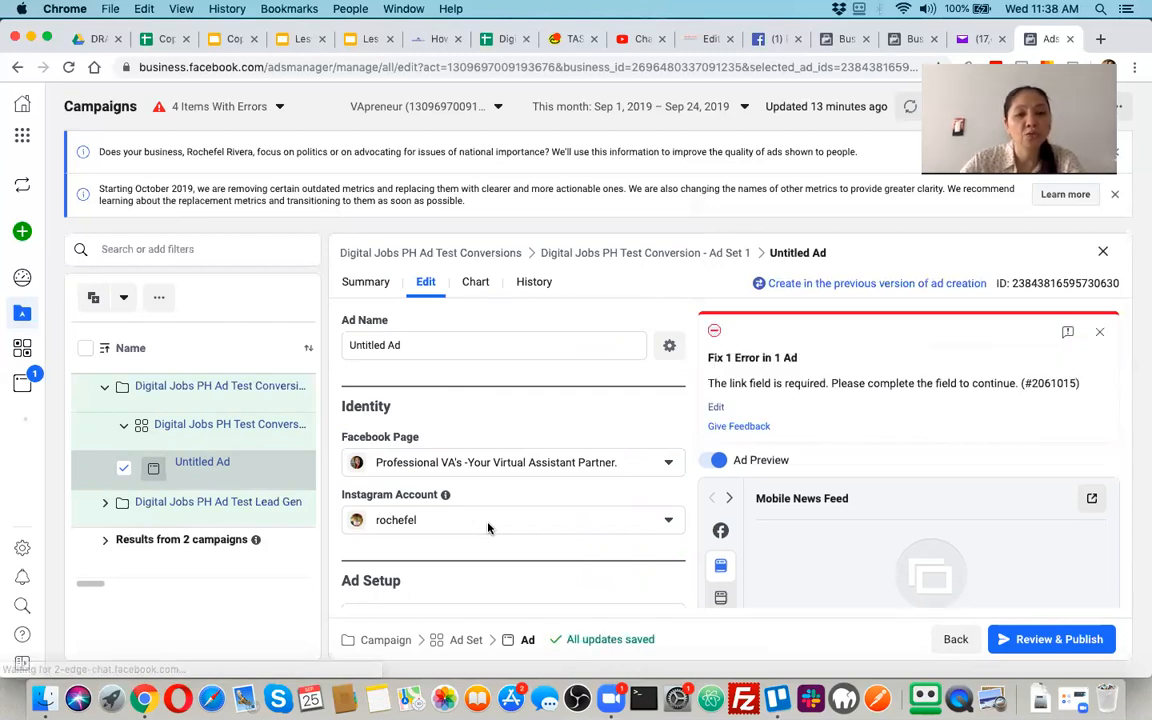
Rename the untitled ad as Digital Jobs PH for Social Media Course - Ad 1
click(461, 339)
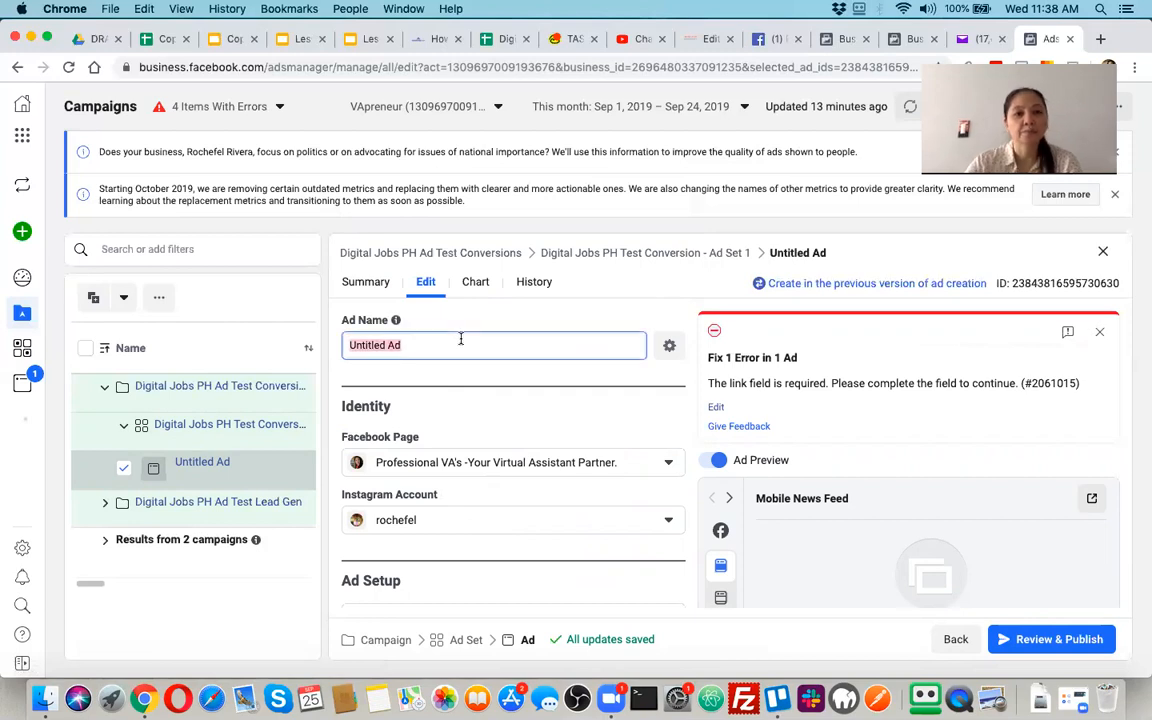
text(Digital Jobs PH for Socia)
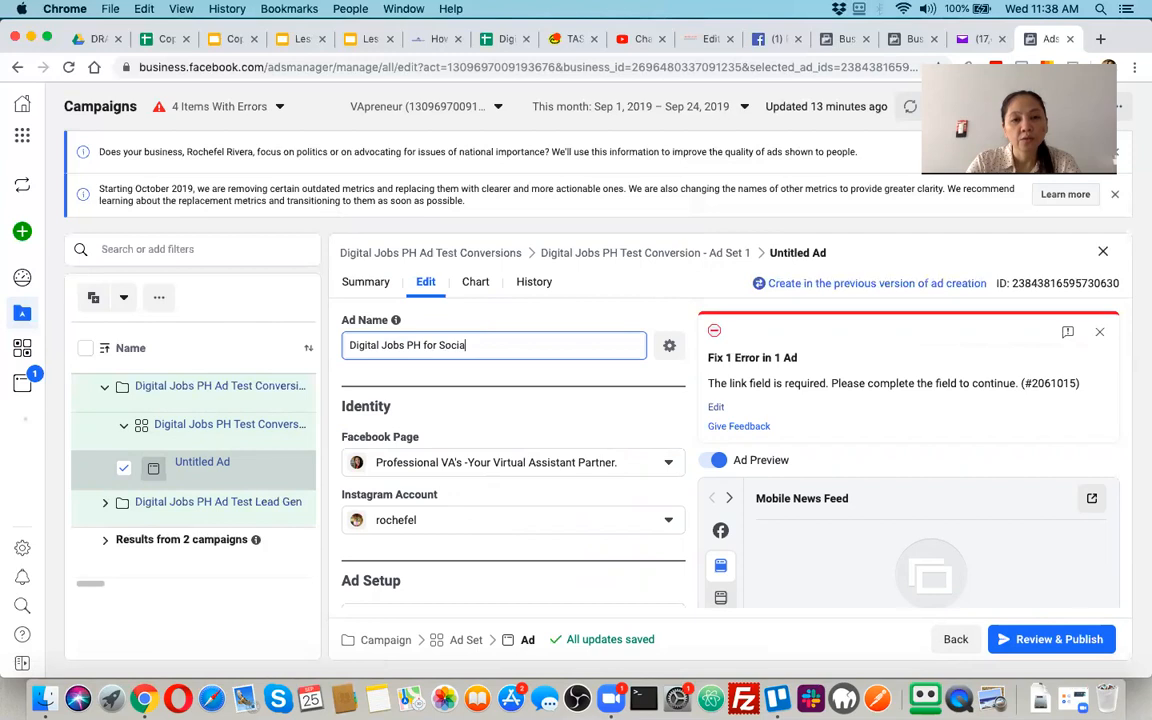
text(l Media Course - Ad 1)
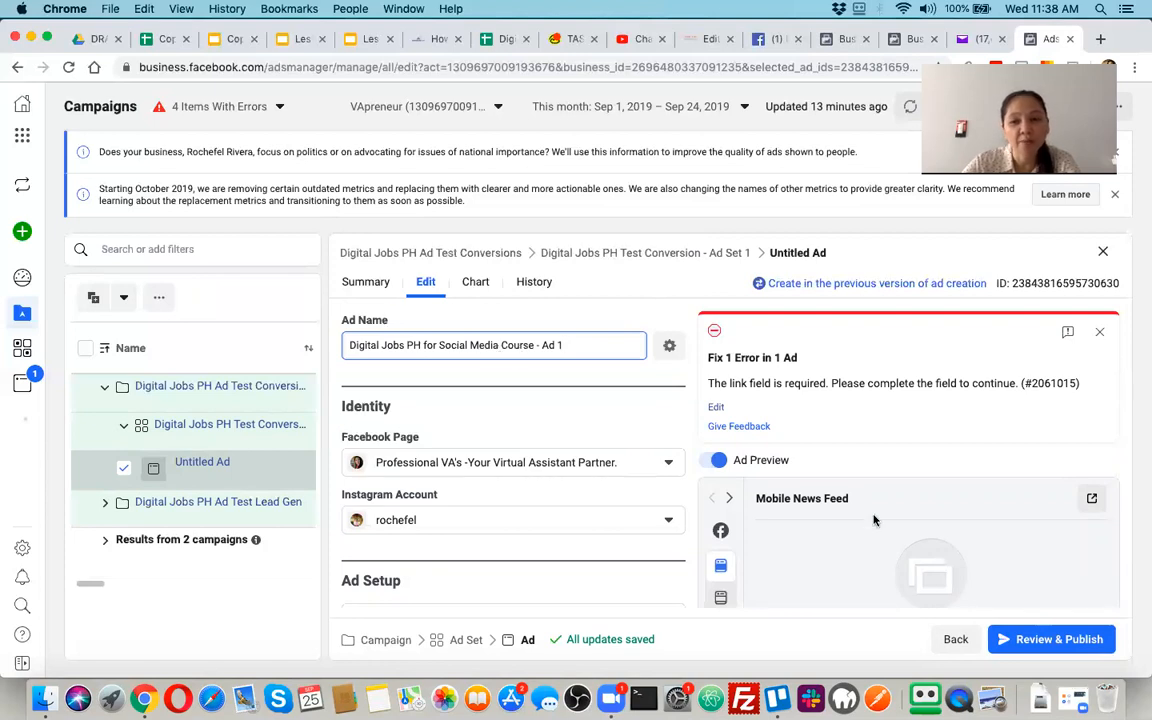
Examine the ad's identity settings, the available ad formats and the fullscreen mobile experience option
scroll(554, 504, down, 3)
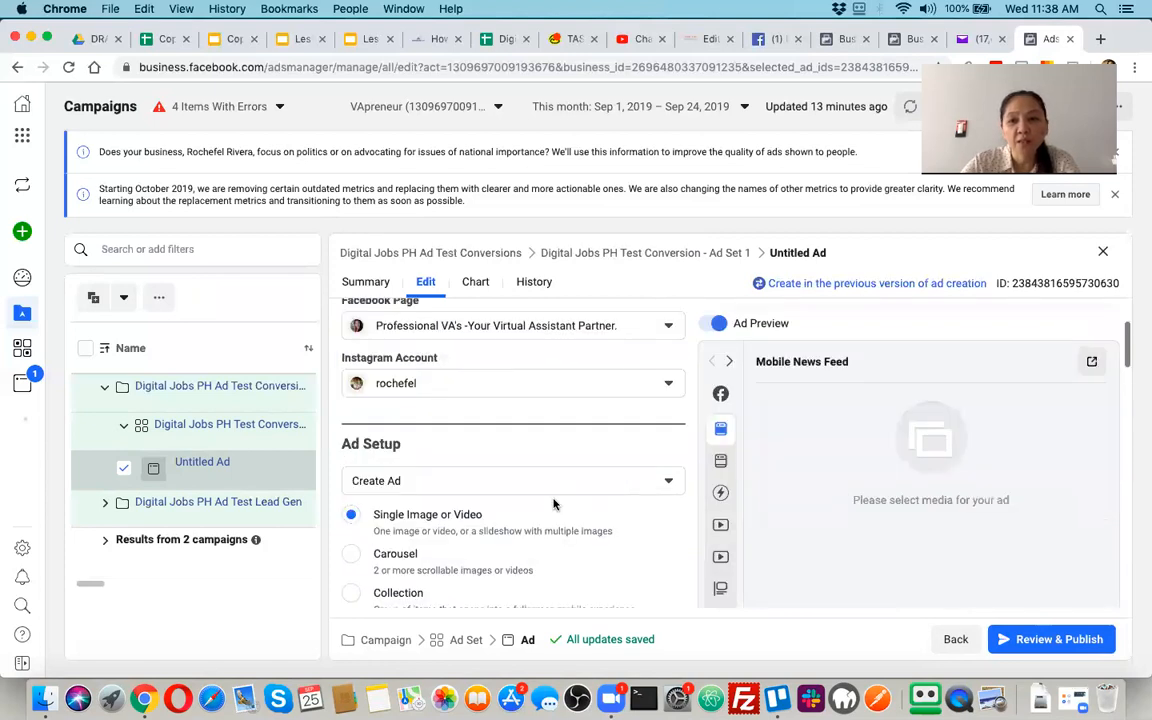
scroll(554, 504, down, 1)
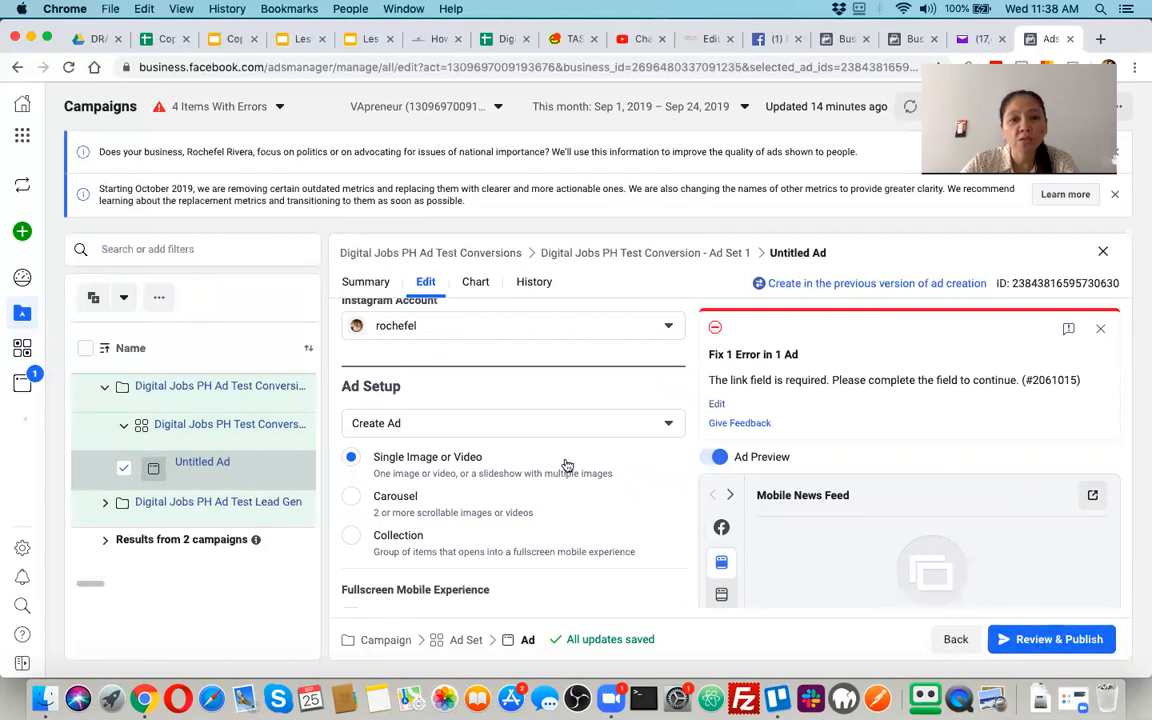
scroll(566, 466, up, 4)
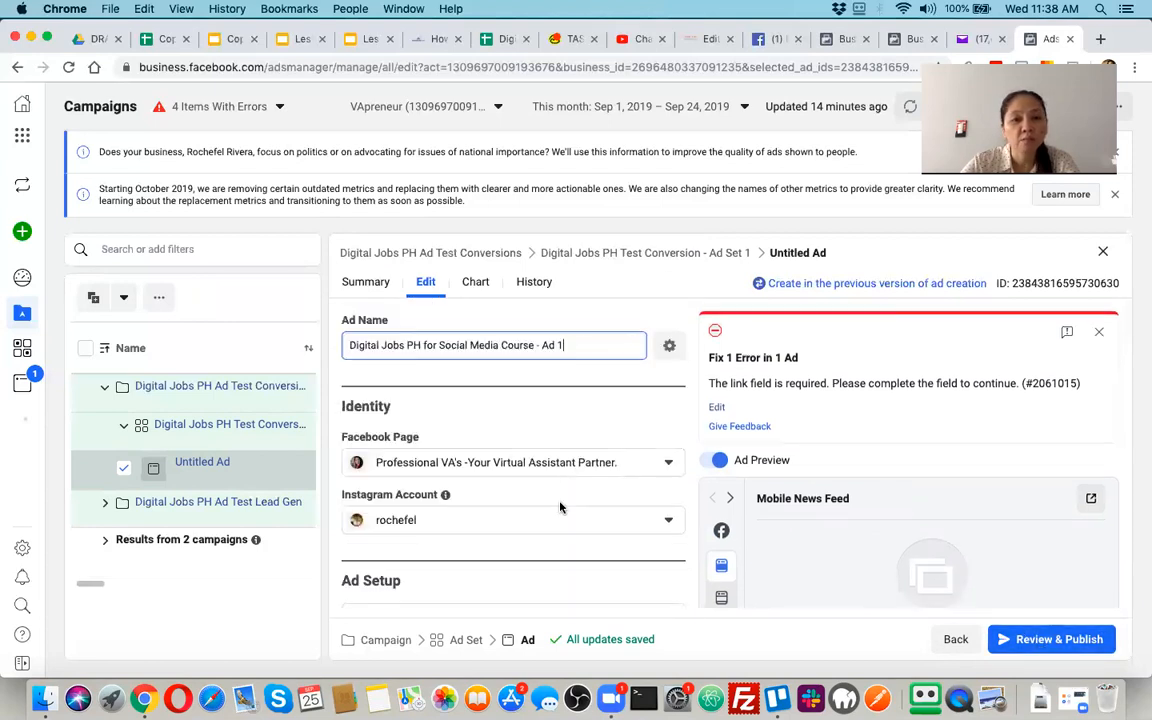
scroll(560, 507, down, 4)
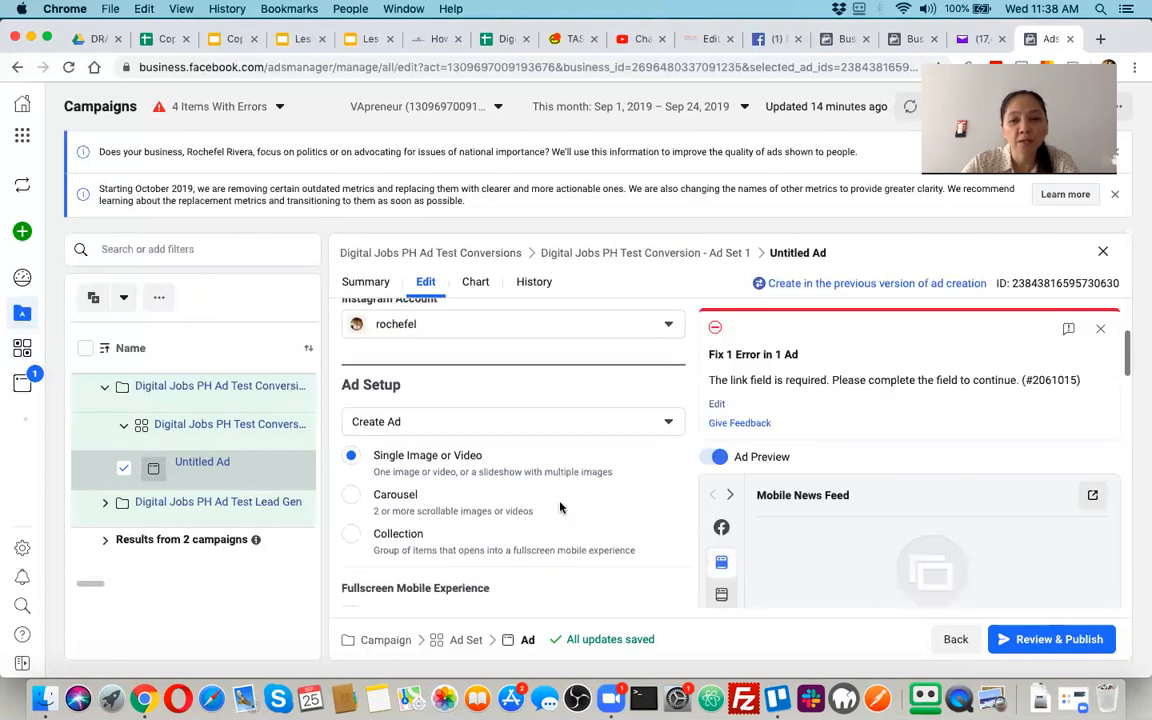
scroll(560, 507, down, 1)
scroll(560, 507, up, 4)
scroll(560, 507, down, 3)
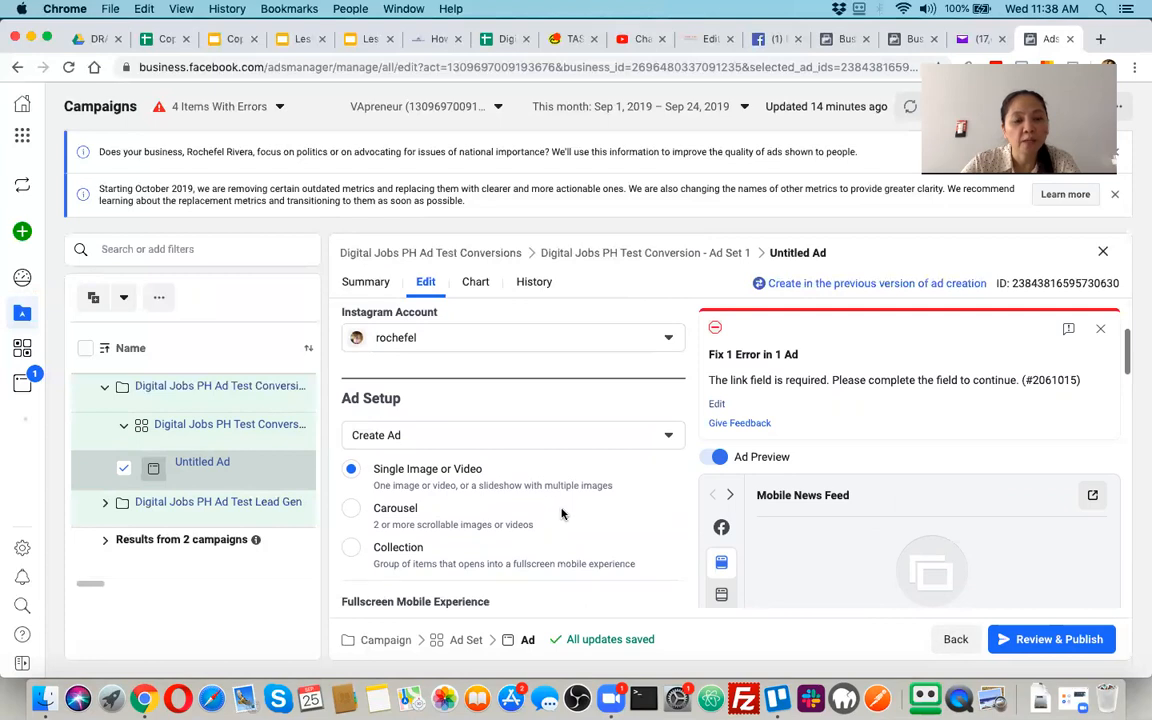
scroll(562, 513, down, 1)
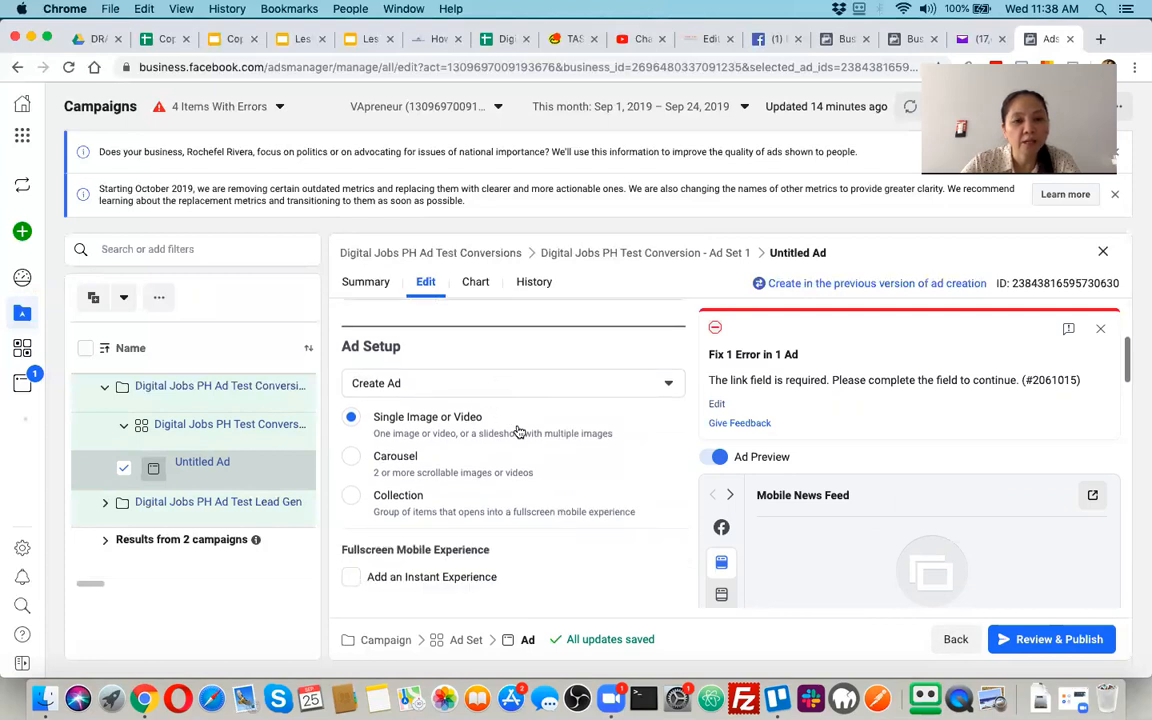
scroll(534, 456, down, 1)
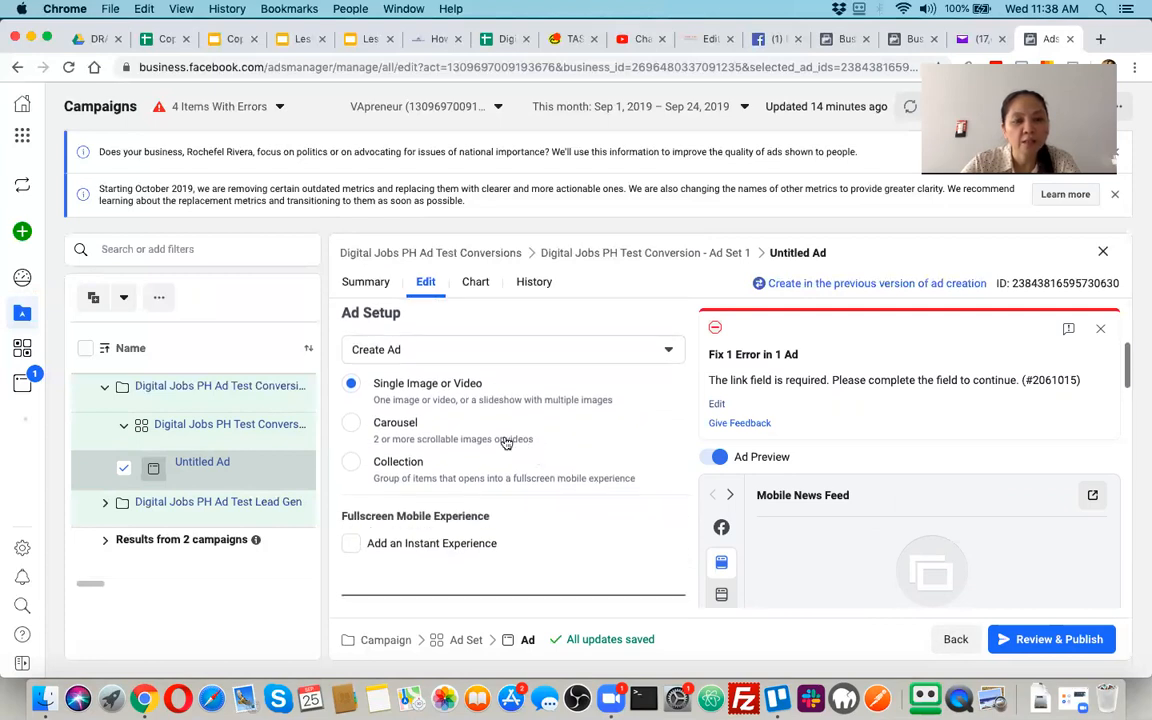
scroll(479, 451, down, 1)
scroll(470, 440, up, 1)
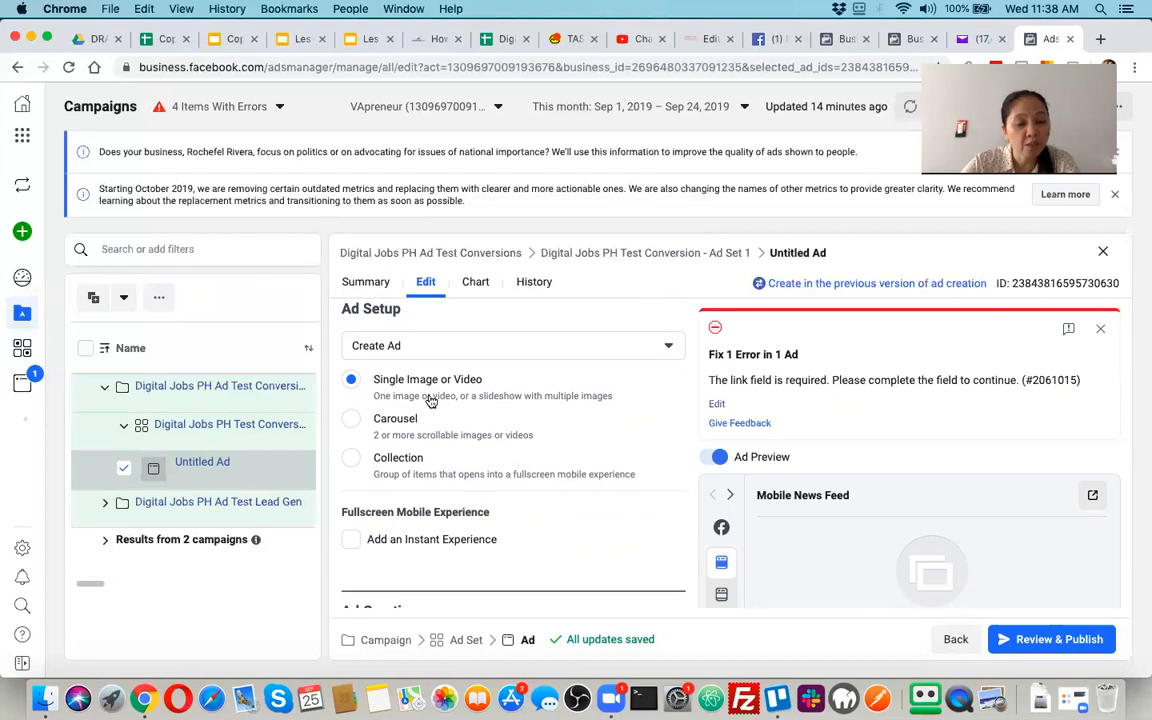
Try the Carousel format for the ad and check its cards in the mobile news feed preview
click(351, 420)
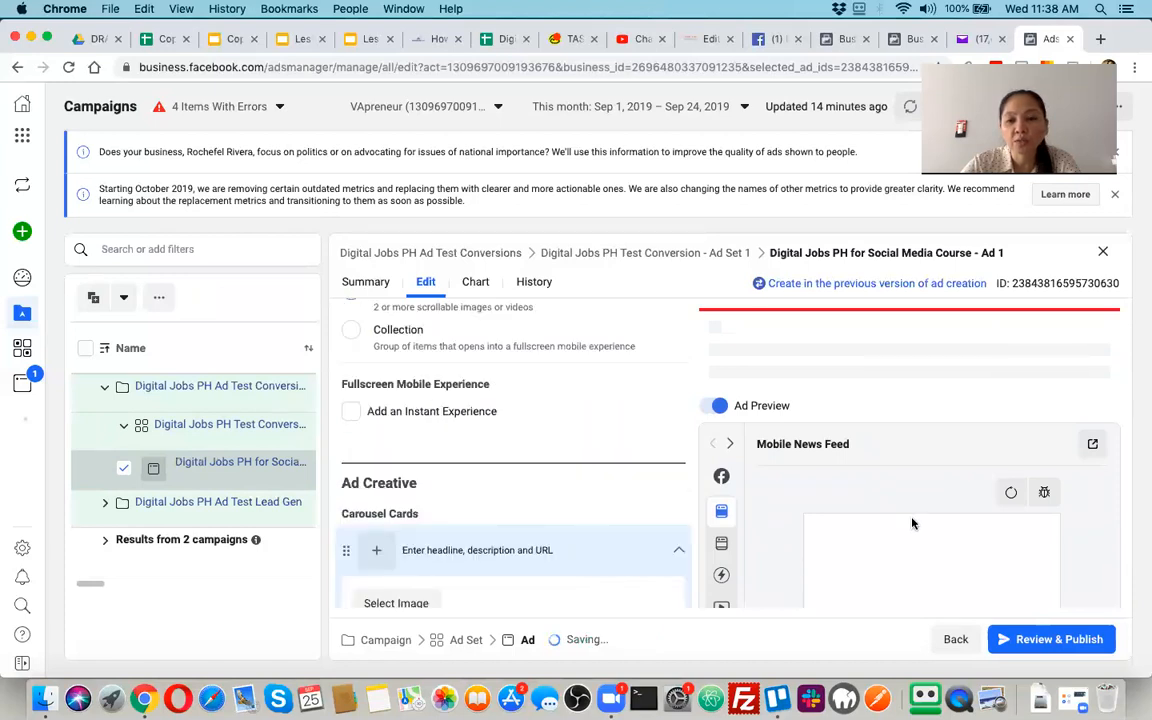
scroll(912, 523, down, 5)
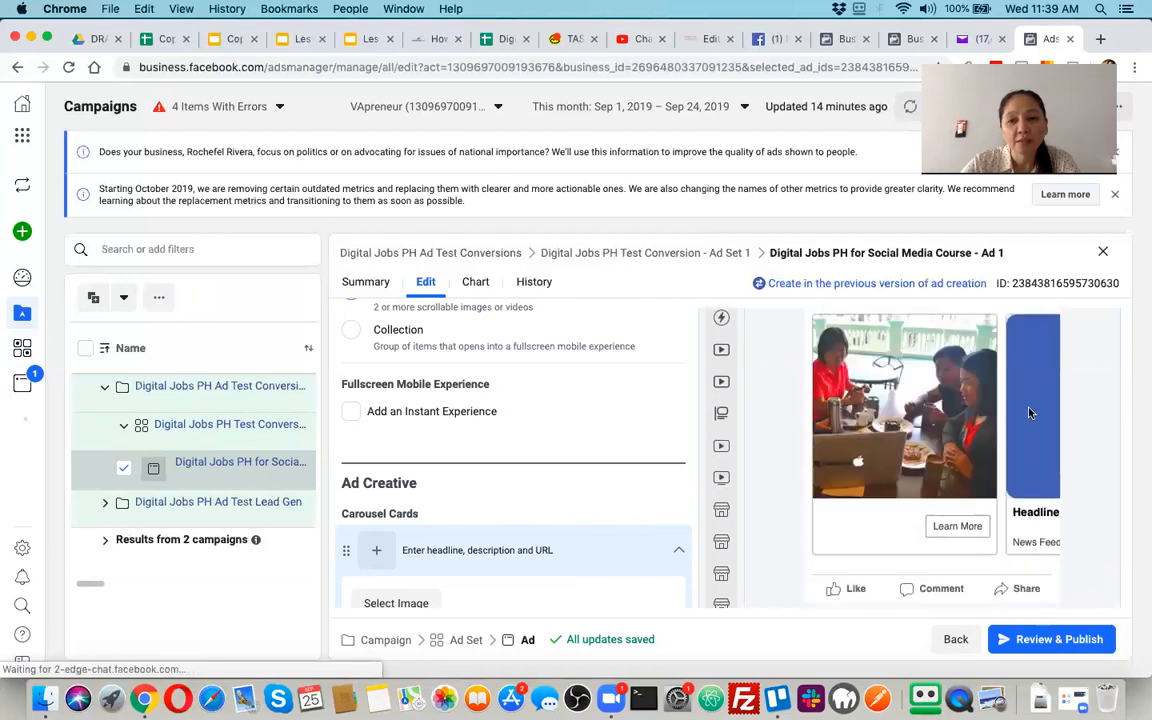
scroll(969, 418, up, 1)
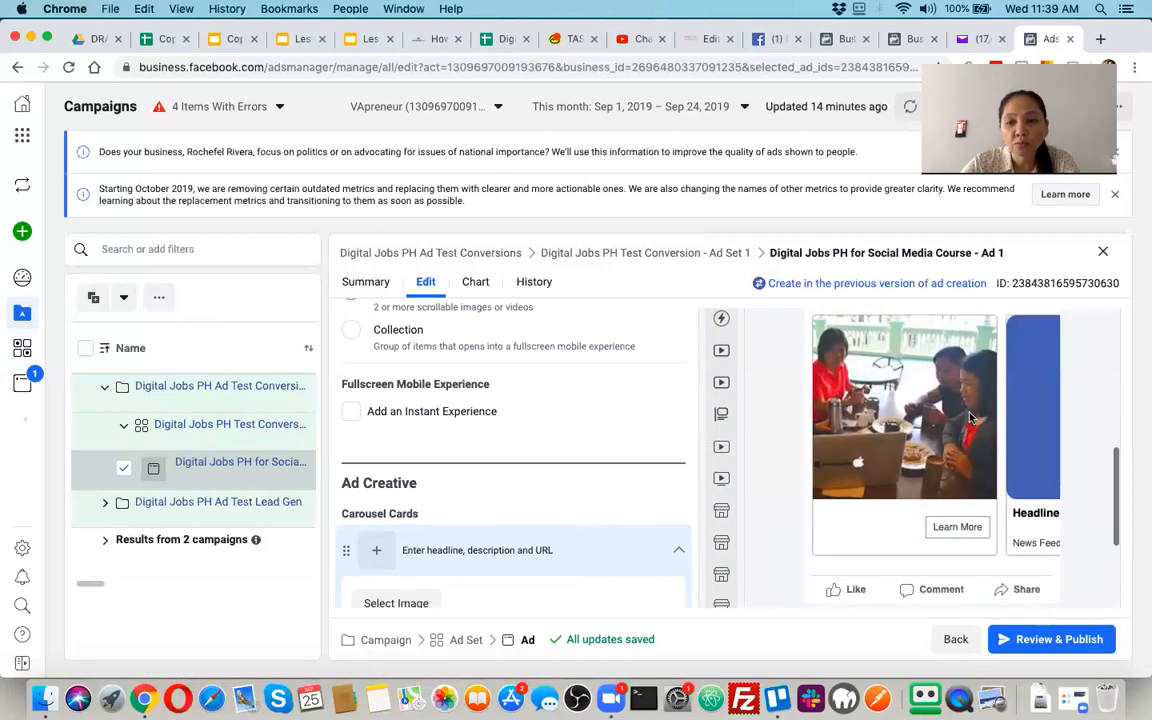
scroll(900, 420, up, 3)
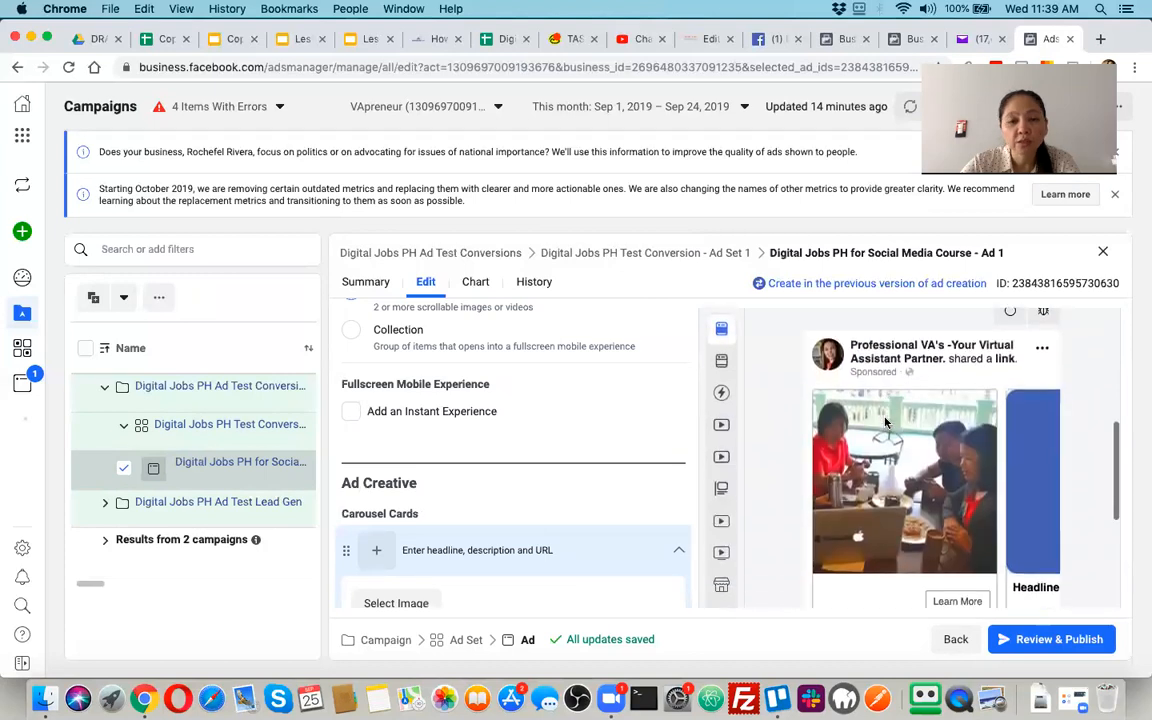
scroll(447, 350, up, 1)
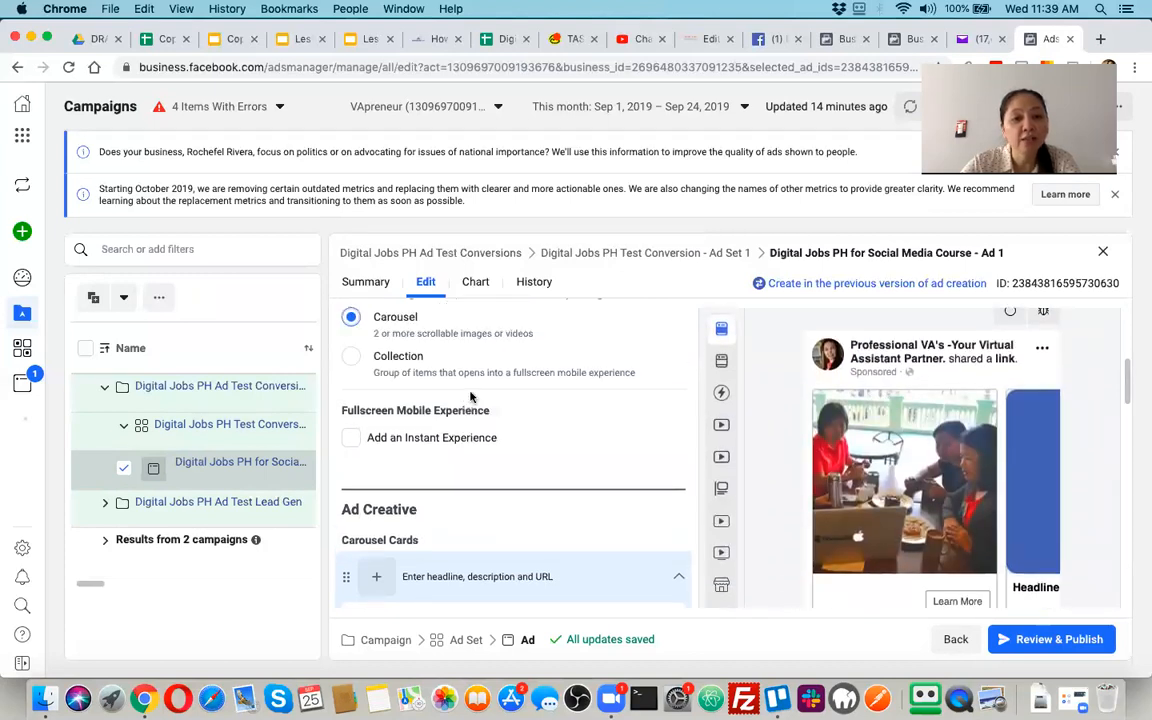
scroll(447, 506, down, 1)
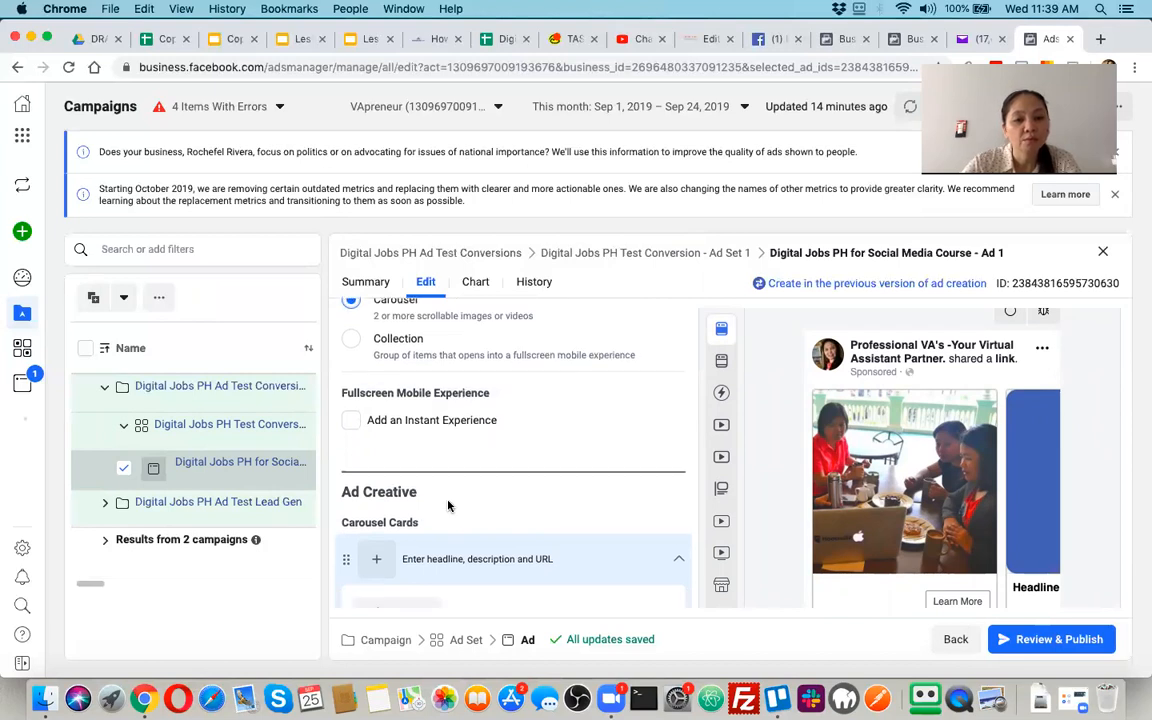
scroll(448, 506, down, 4)
scroll(448, 504, up, 8)
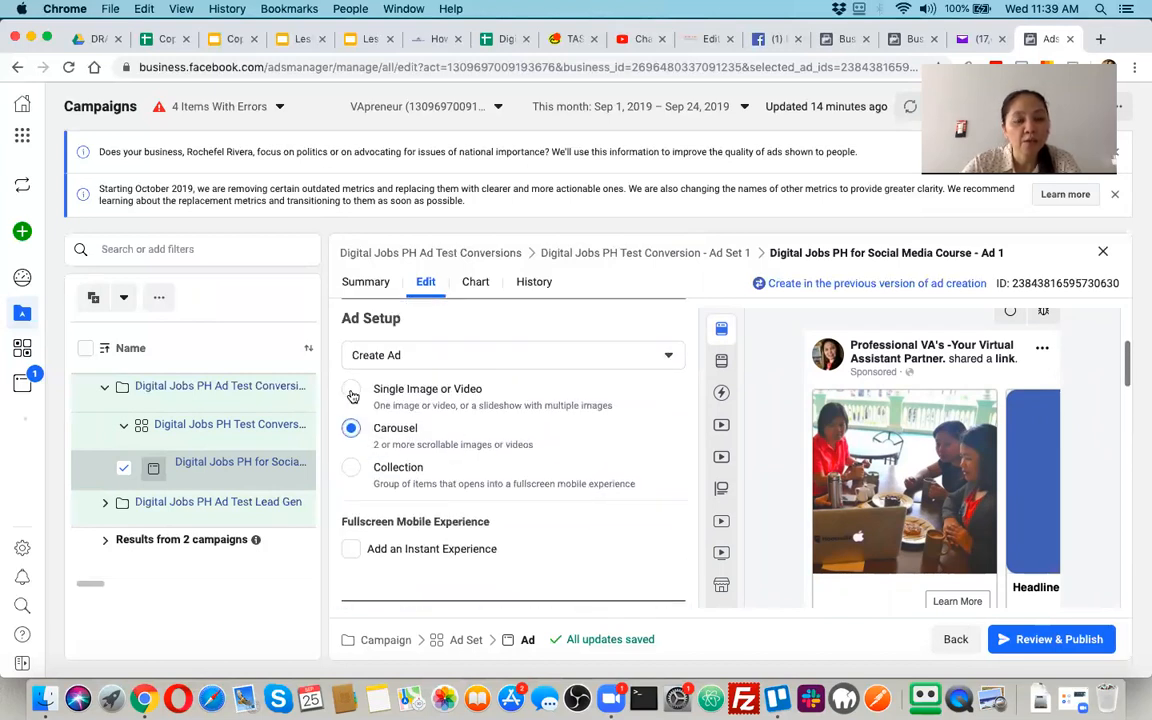
Set the ad format to Single Image or Video and add an Instant Experience to the ad
click(352, 394)
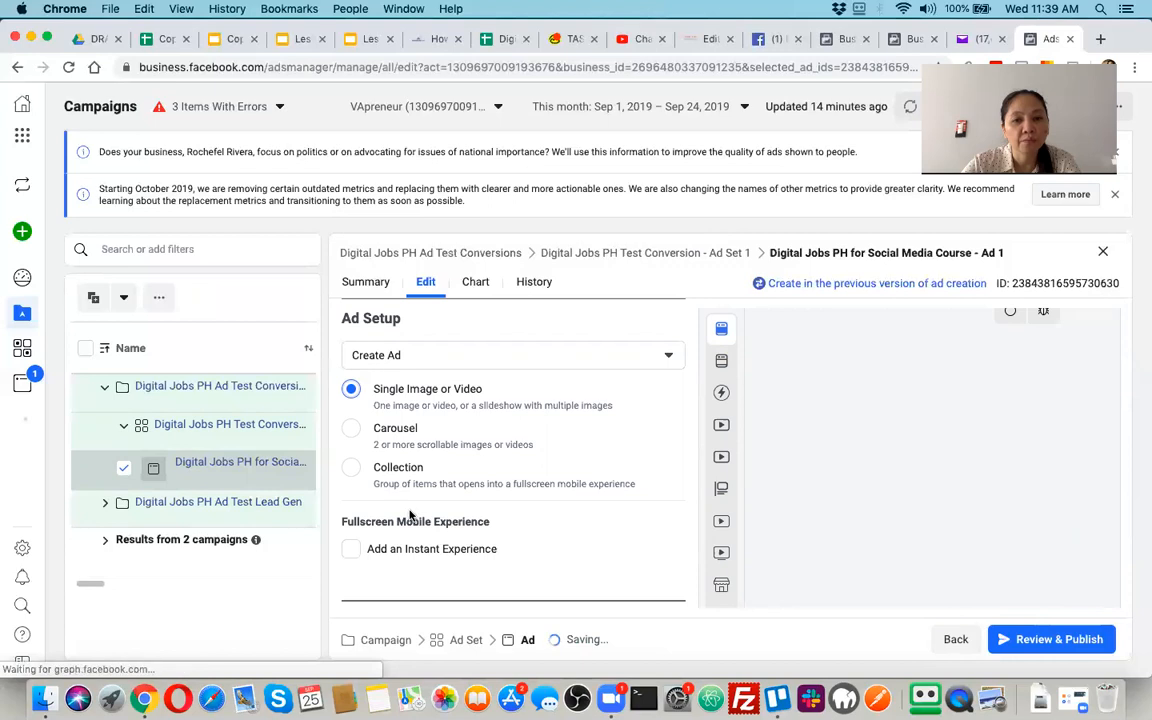
scroll(410, 515, down, 2)
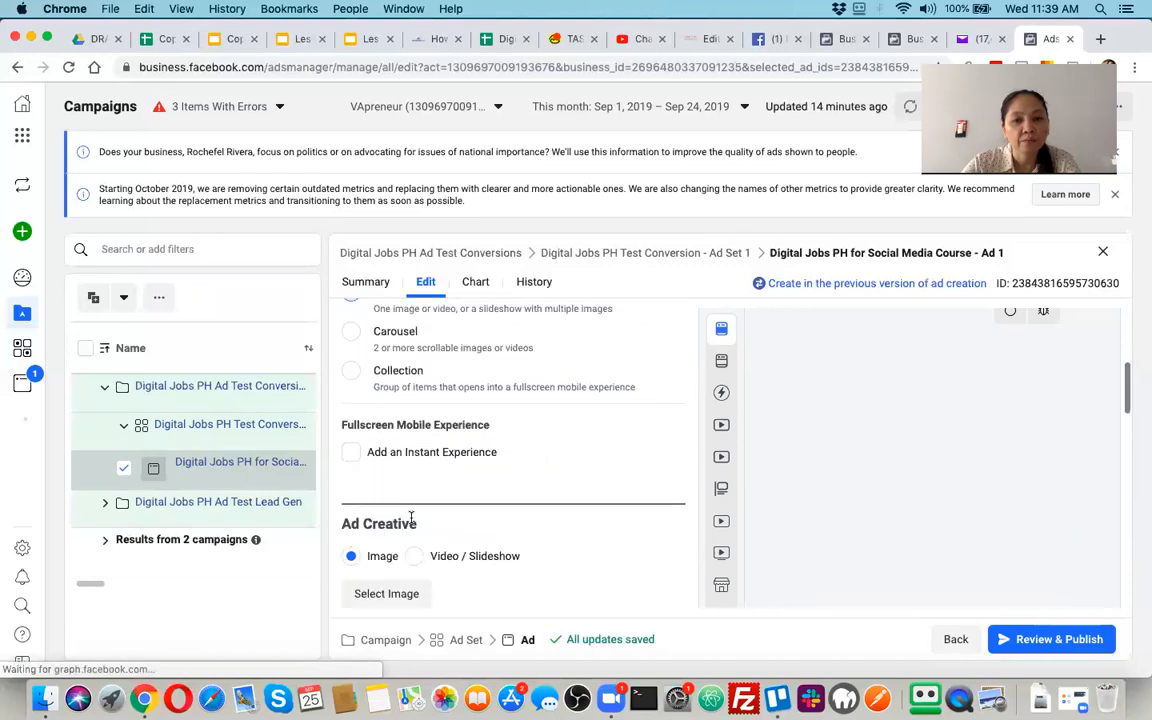
click(354, 455)
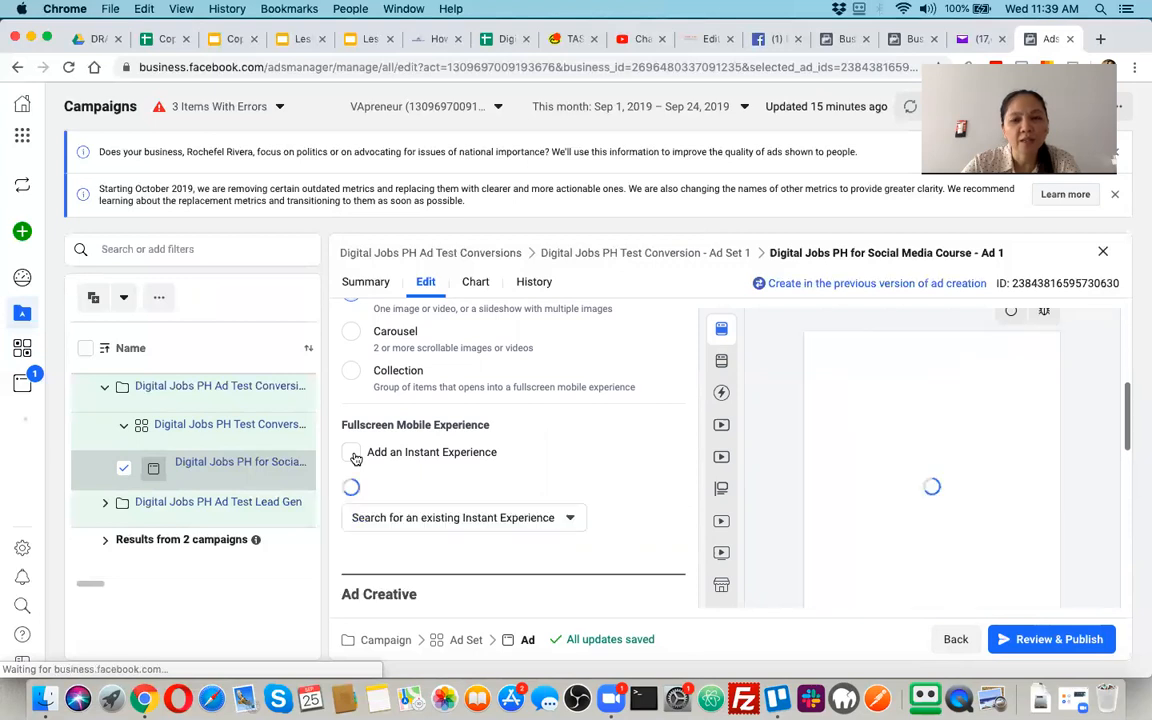
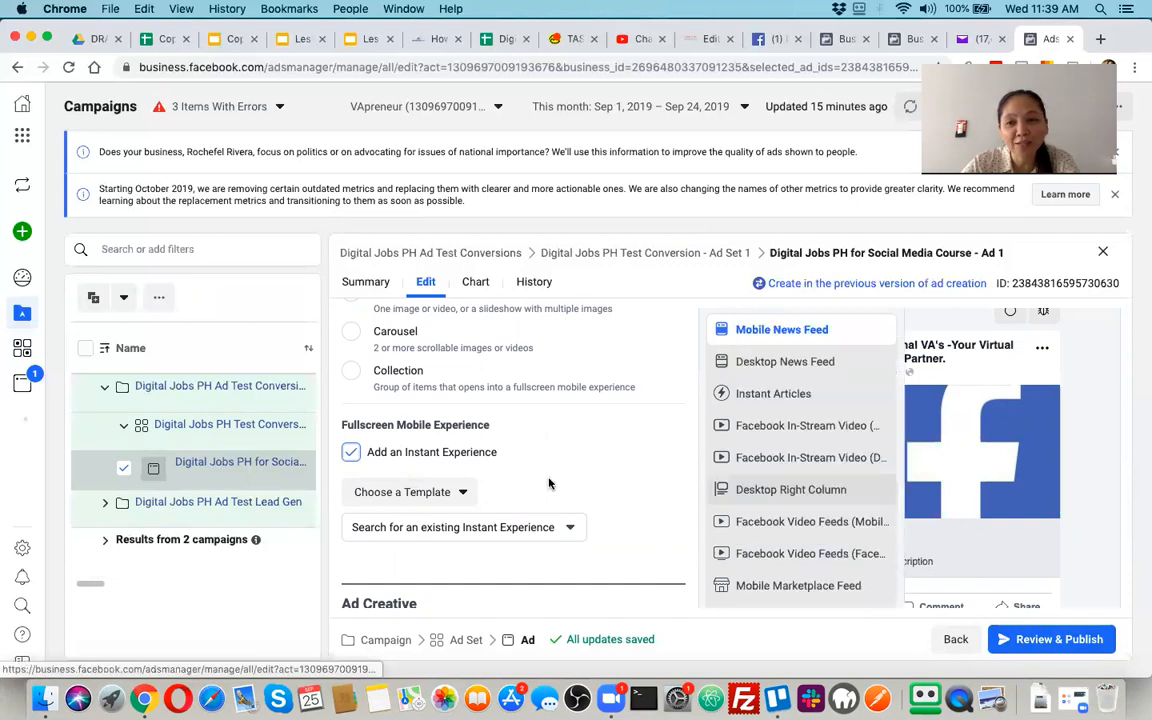
Remove the Instant Experience from the ad and choose the untitled 640 × 426 account image as its creative
click(351, 453)
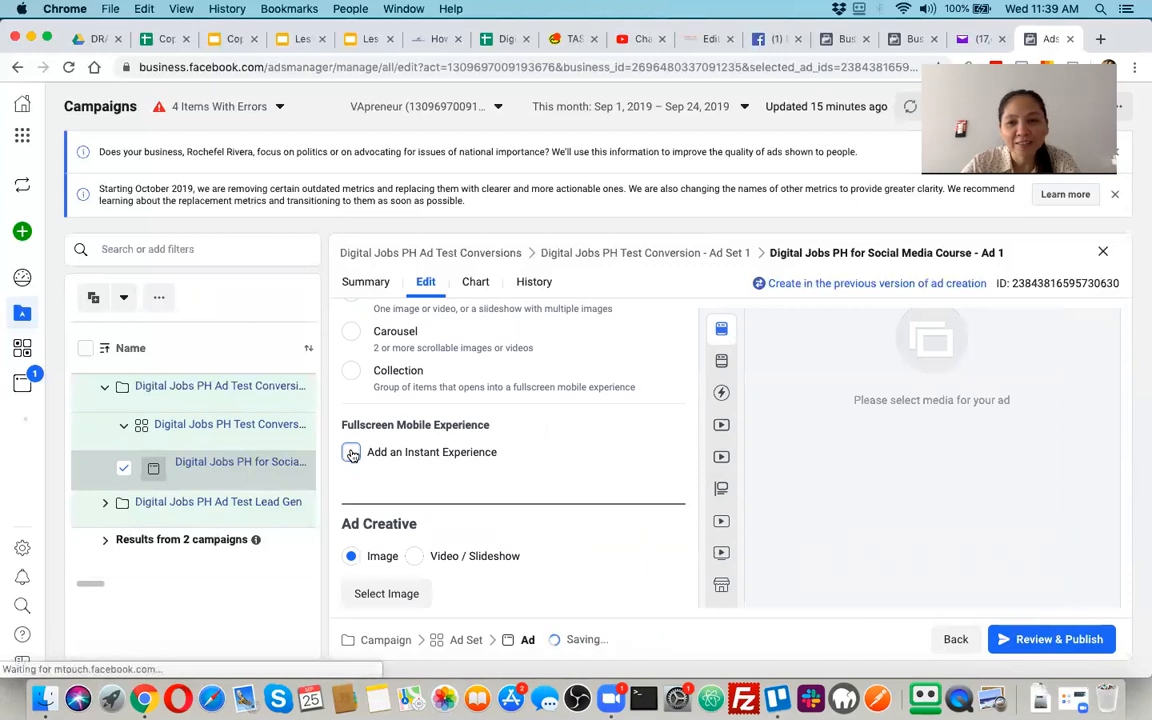
scroll(409, 537, down, 2)
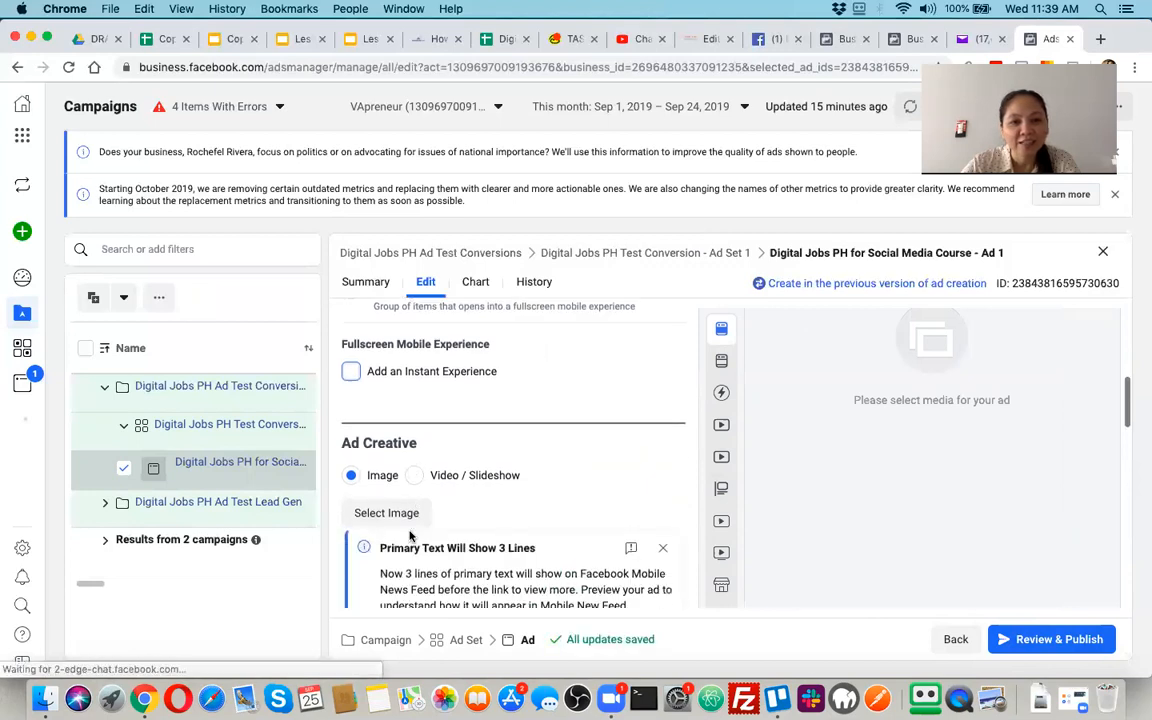
scroll(410, 540, down, 2)
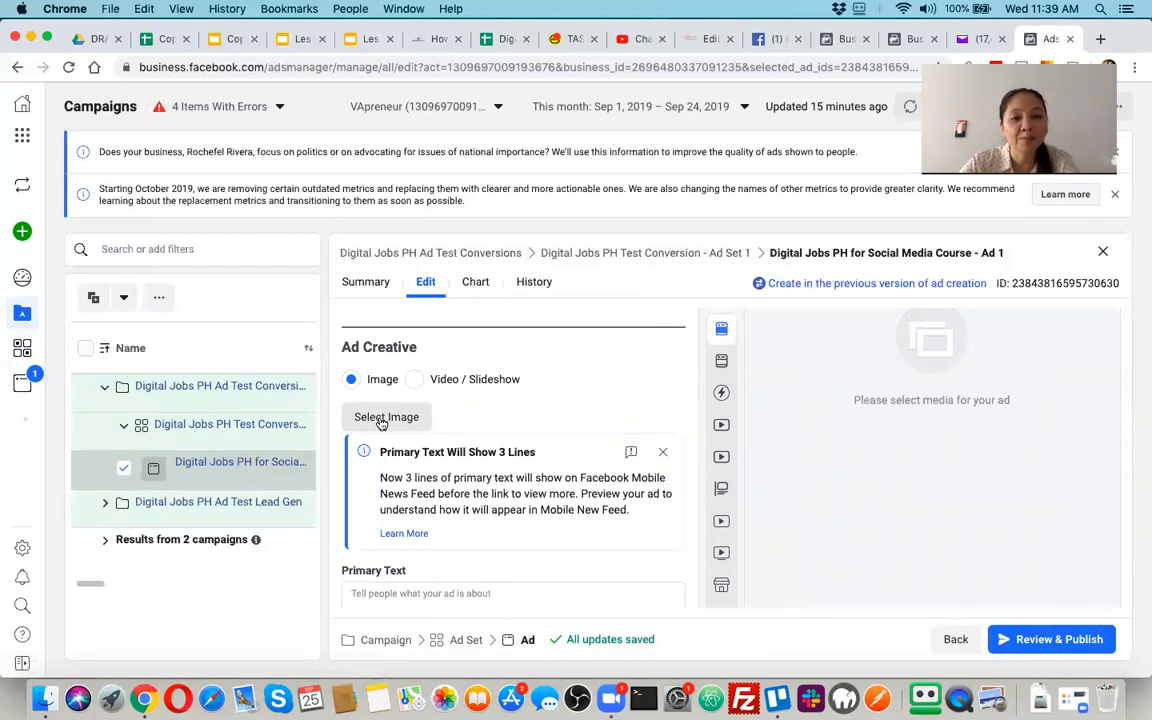
click(381, 421)
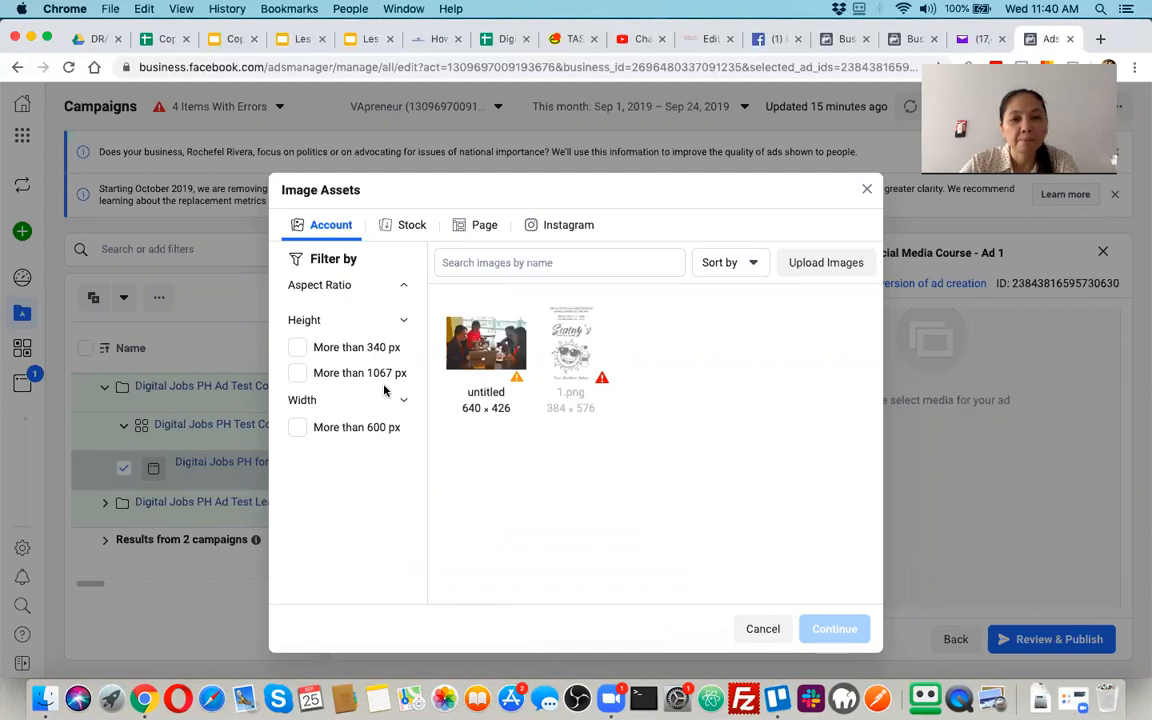
click(492, 357)
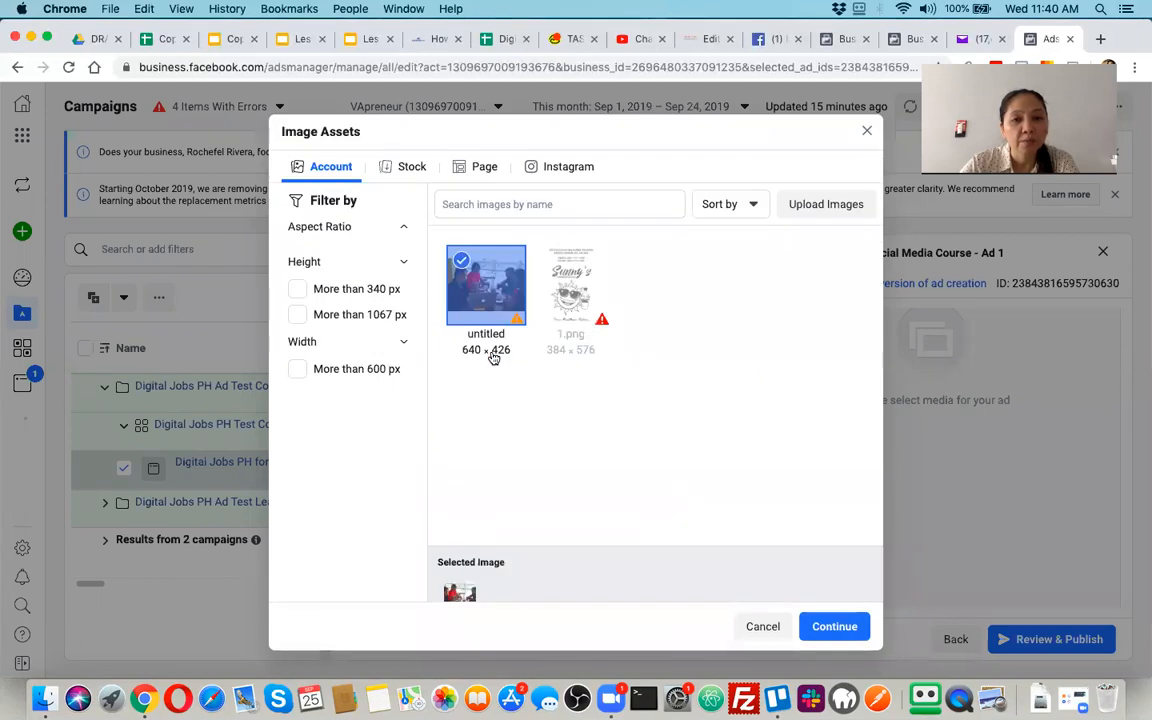
click(835, 628)
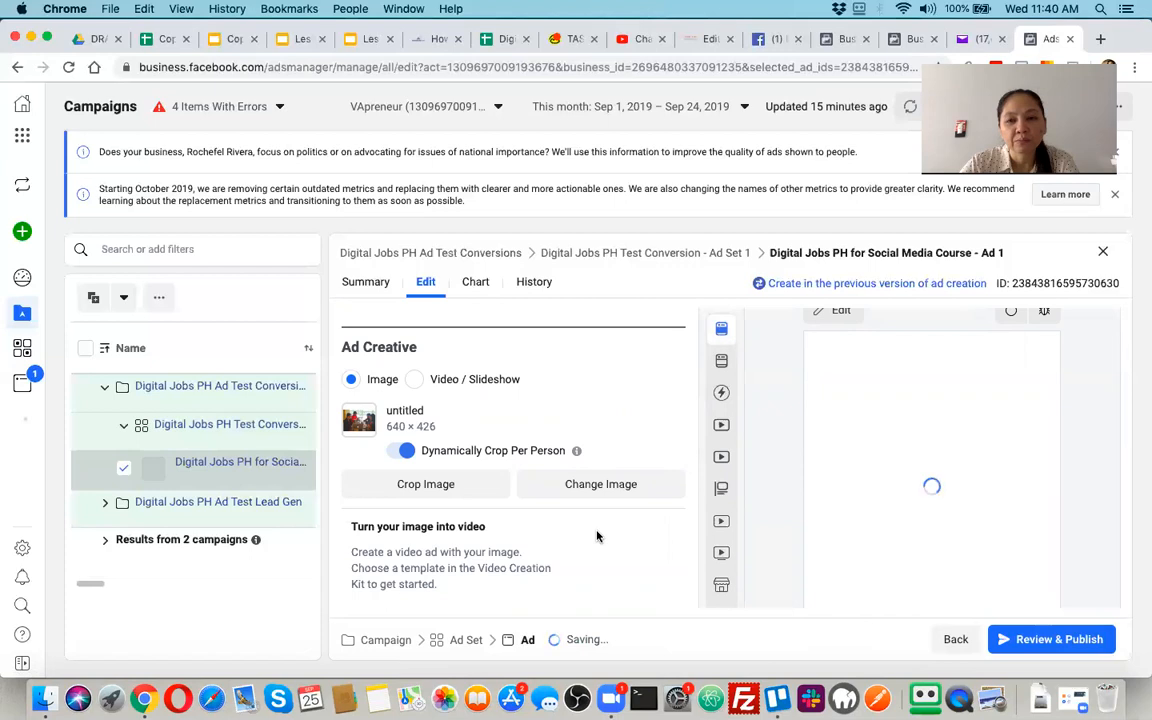
Enter "Digital Jobs PH Will be in Mariveles, Bataan" as the ad's first primary text
scroll(598, 537, down, 1)
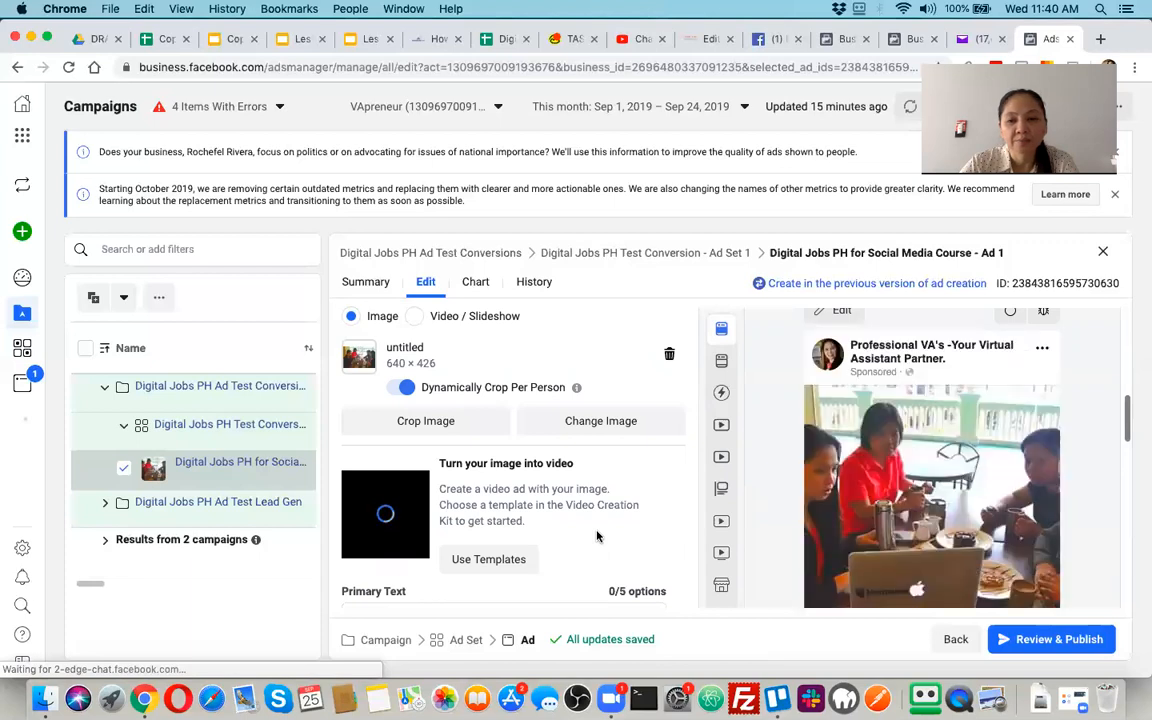
scroll(974, 513, right, 1)
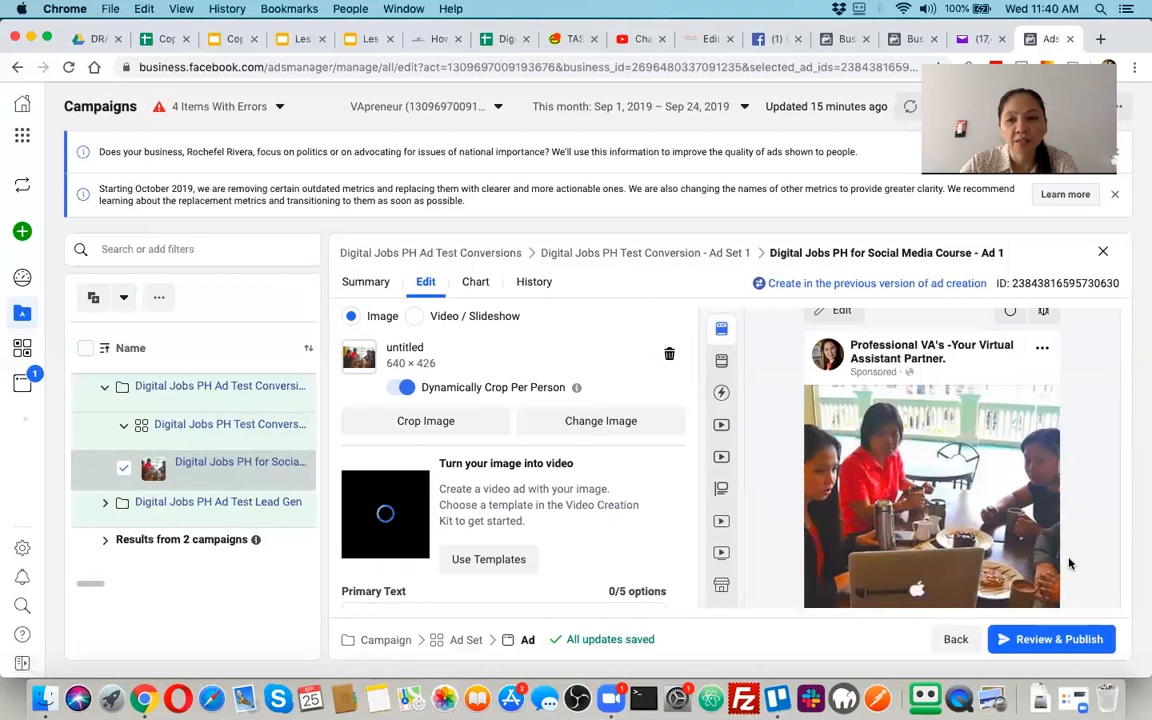
scroll(1050, 450, down, 2)
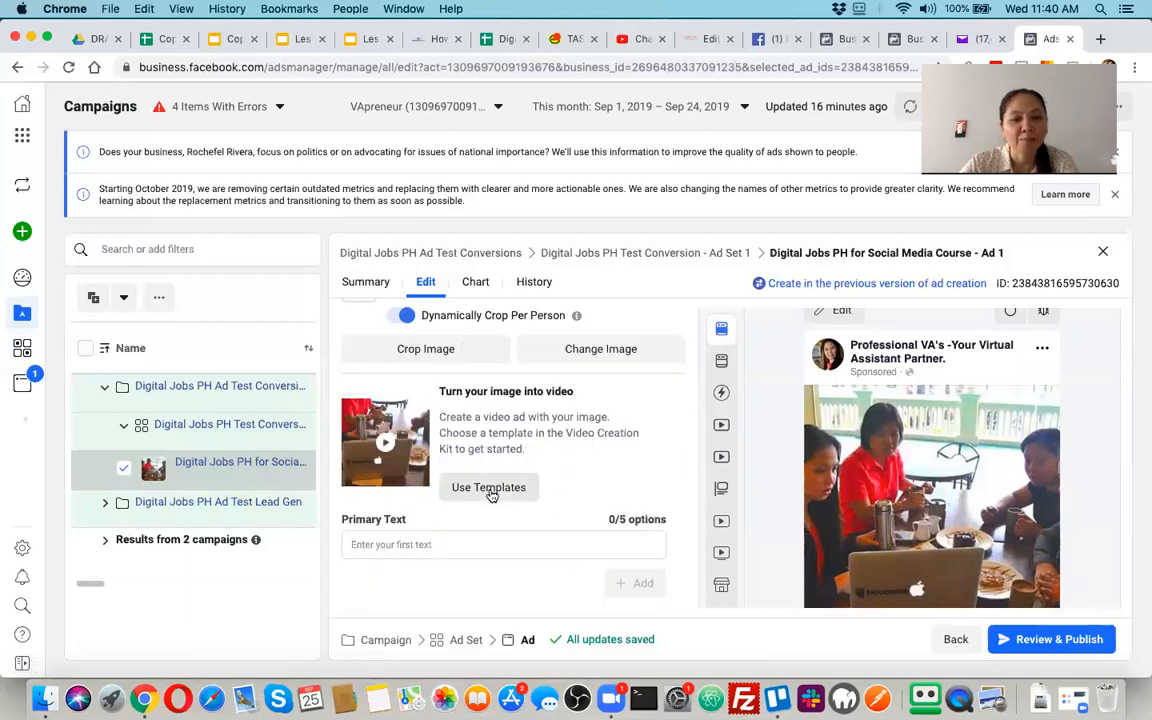
scroll(489, 491, down, 1)
scroll(489, 491, down, 3)
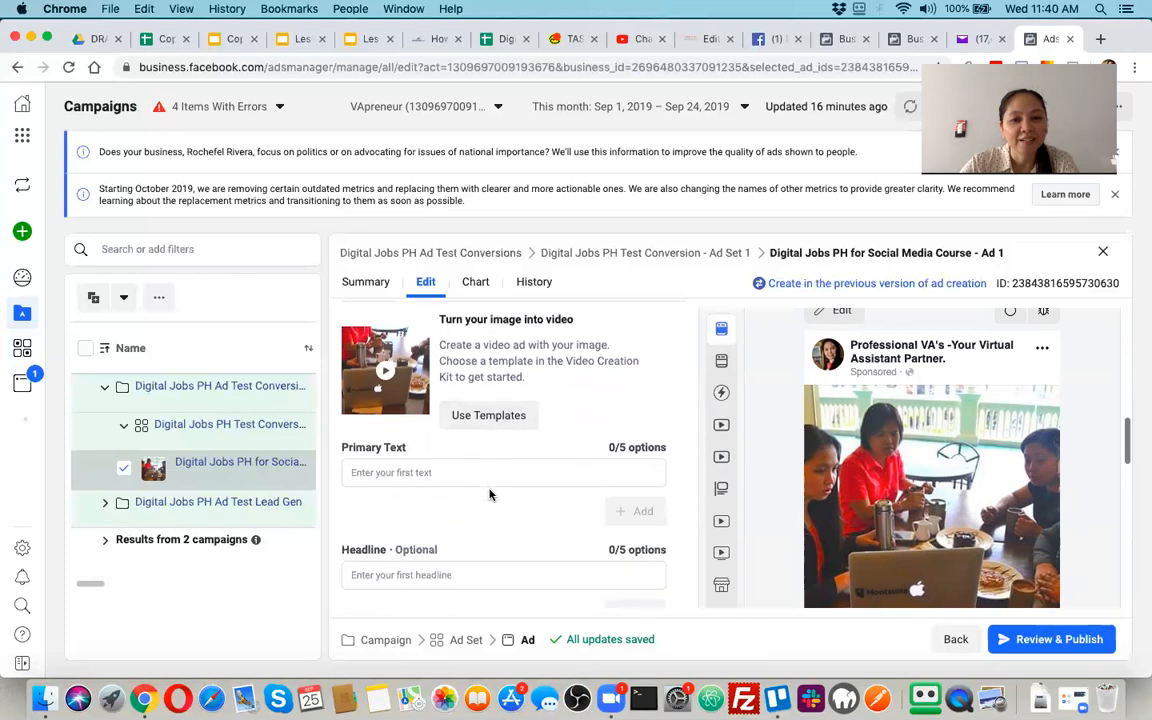
click(488, 474)
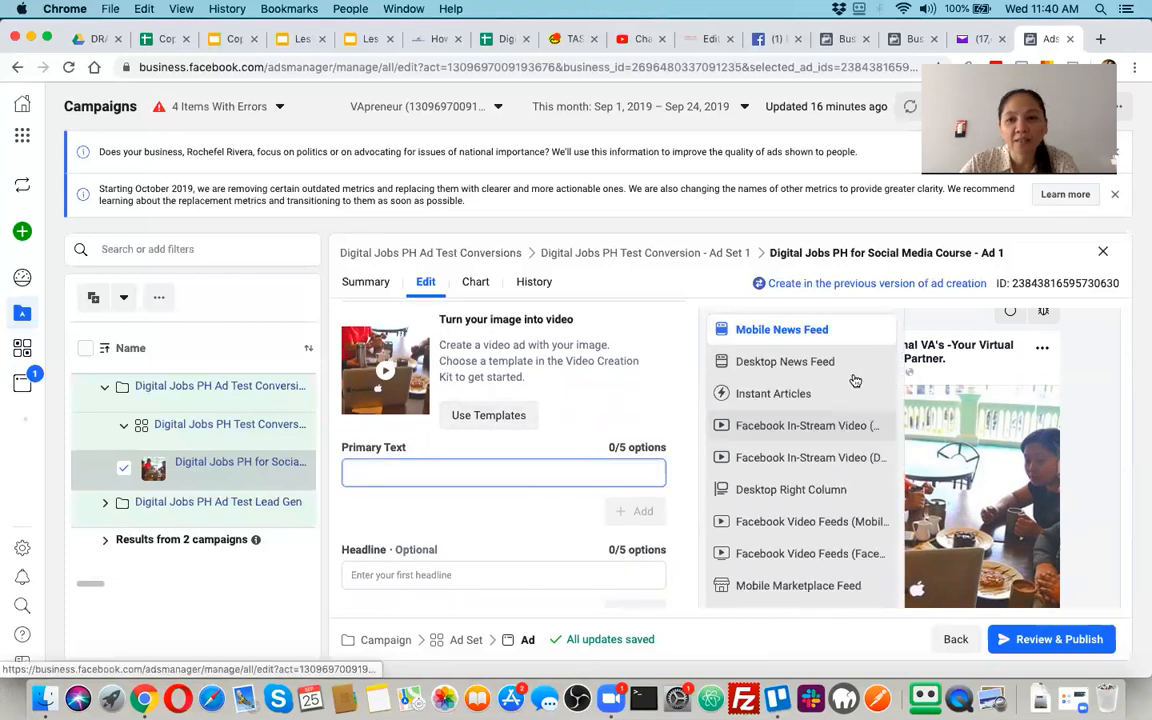
scroll(938, 495, down, 3)
scroll(938, 495, down, 1)
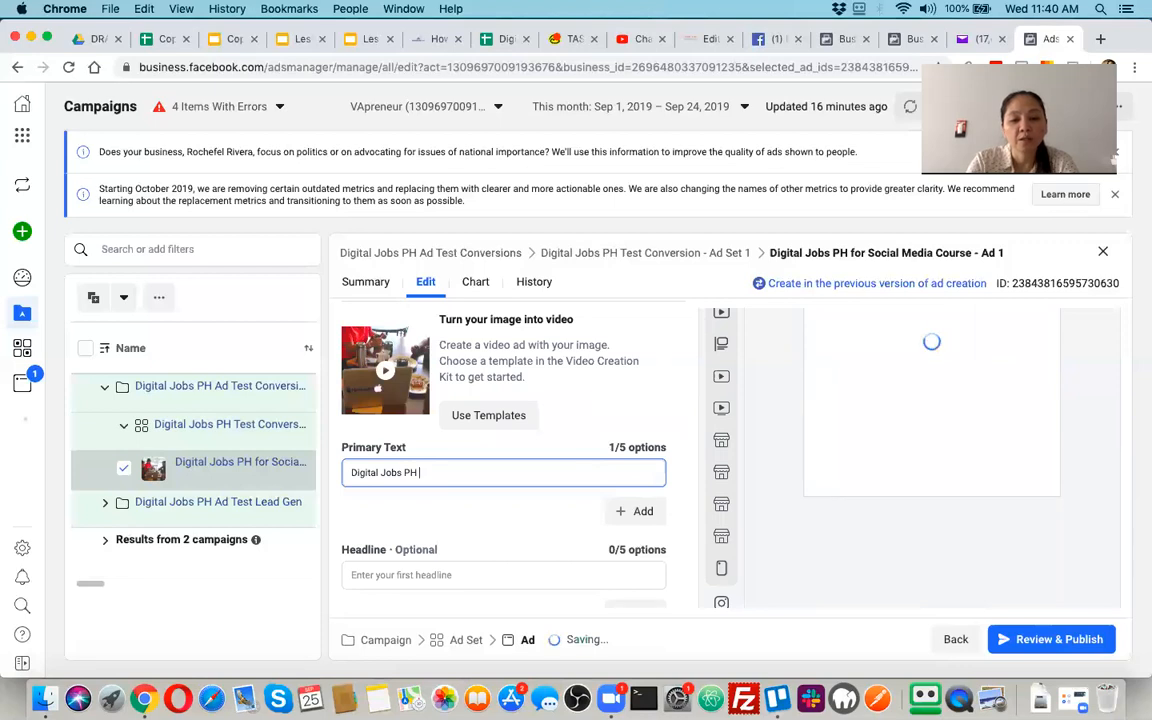
text(Will be in Mari)
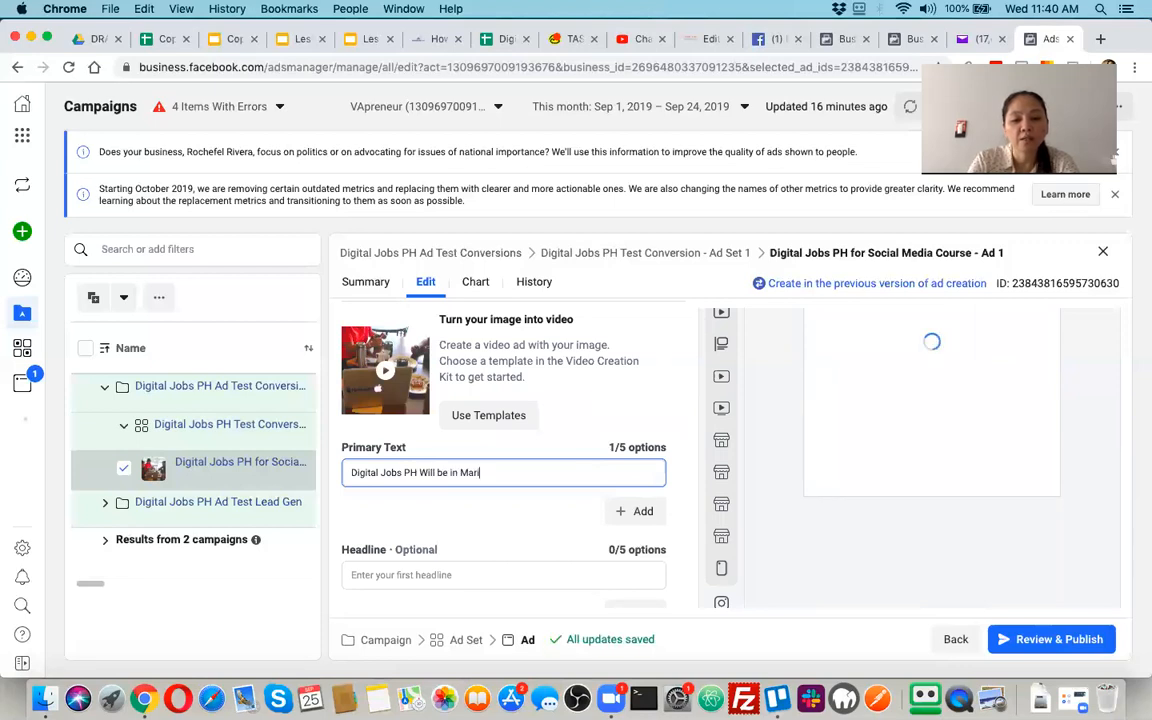
text(veles, Bataan)
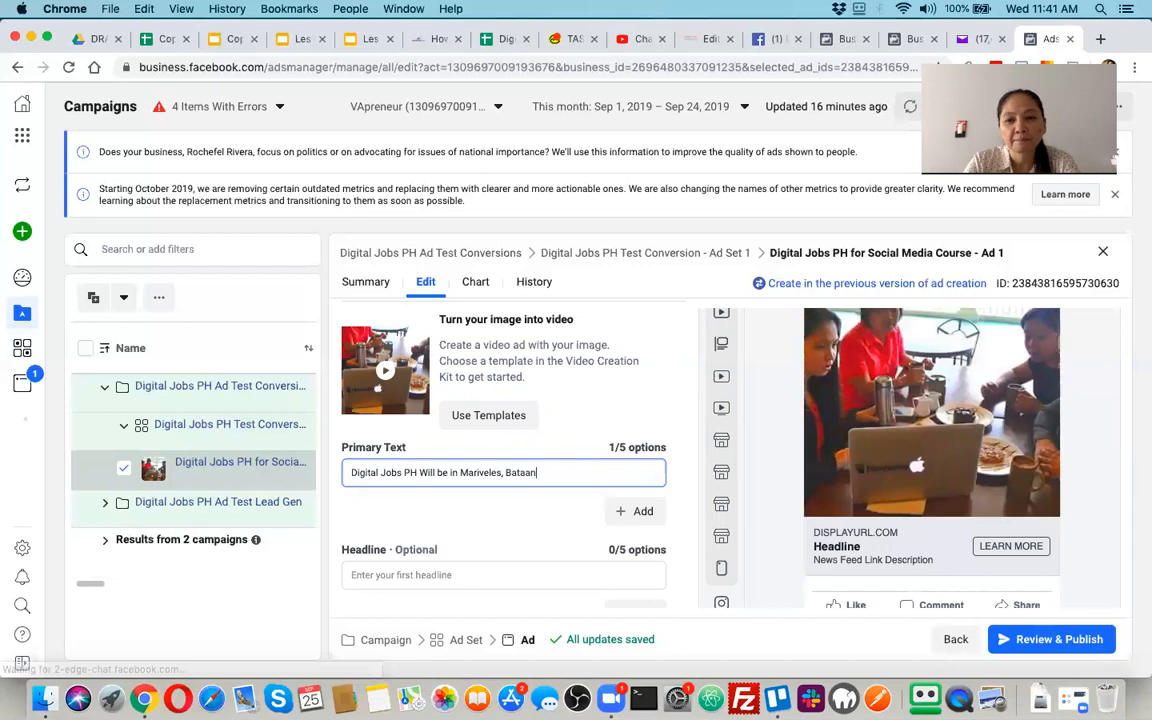
Check how the primary text, image, headline and link description appear in the Mobile News Feed preview
scroll(845, 528, down, 3)
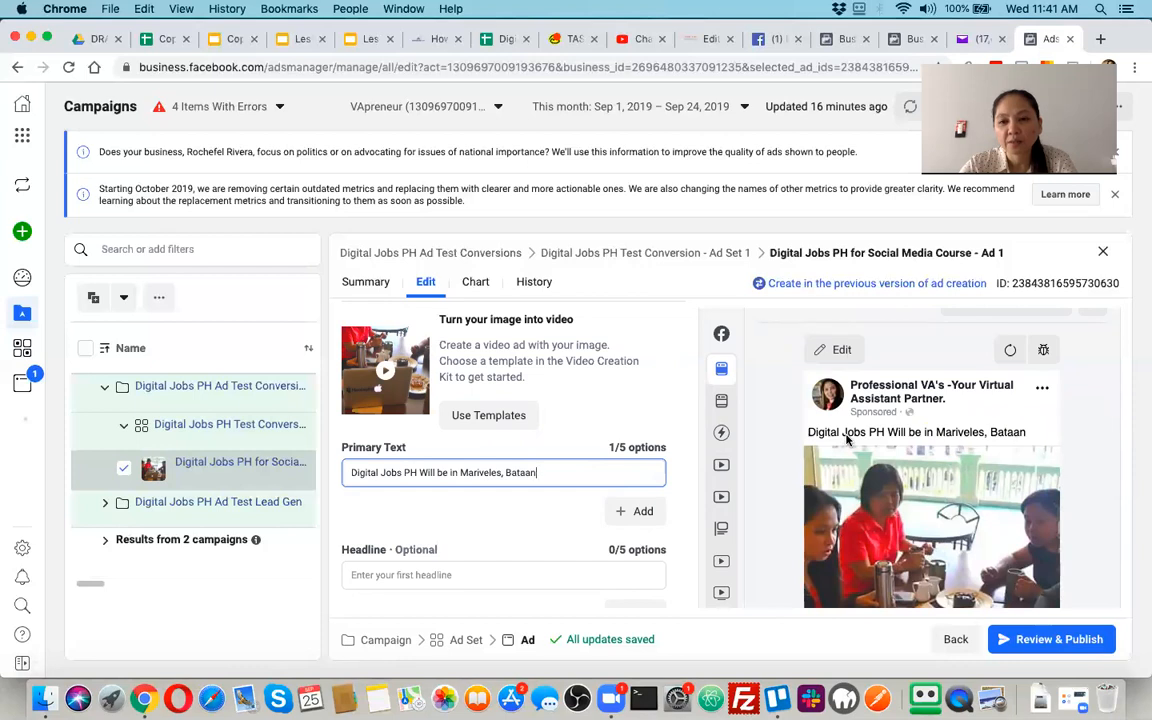
scroll(845, 438, down, 8)
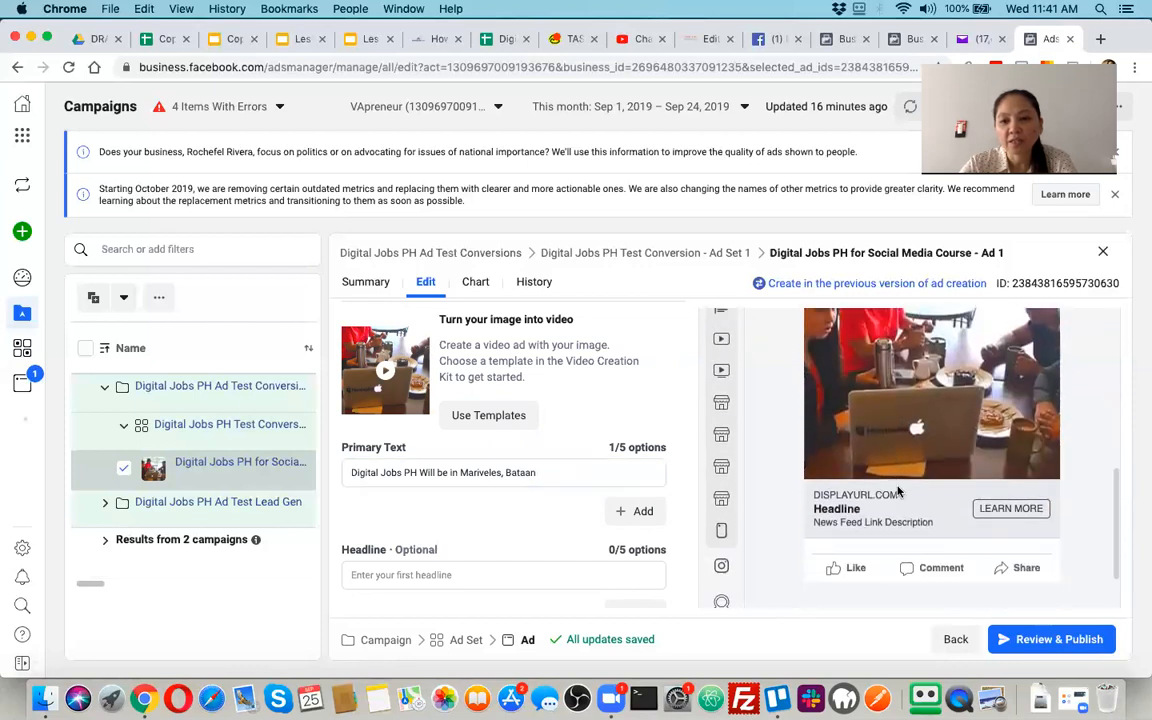
scroll(897, 491, up, 10)
scroll(897, 491, down, 2)
mouse_move(870, 469)
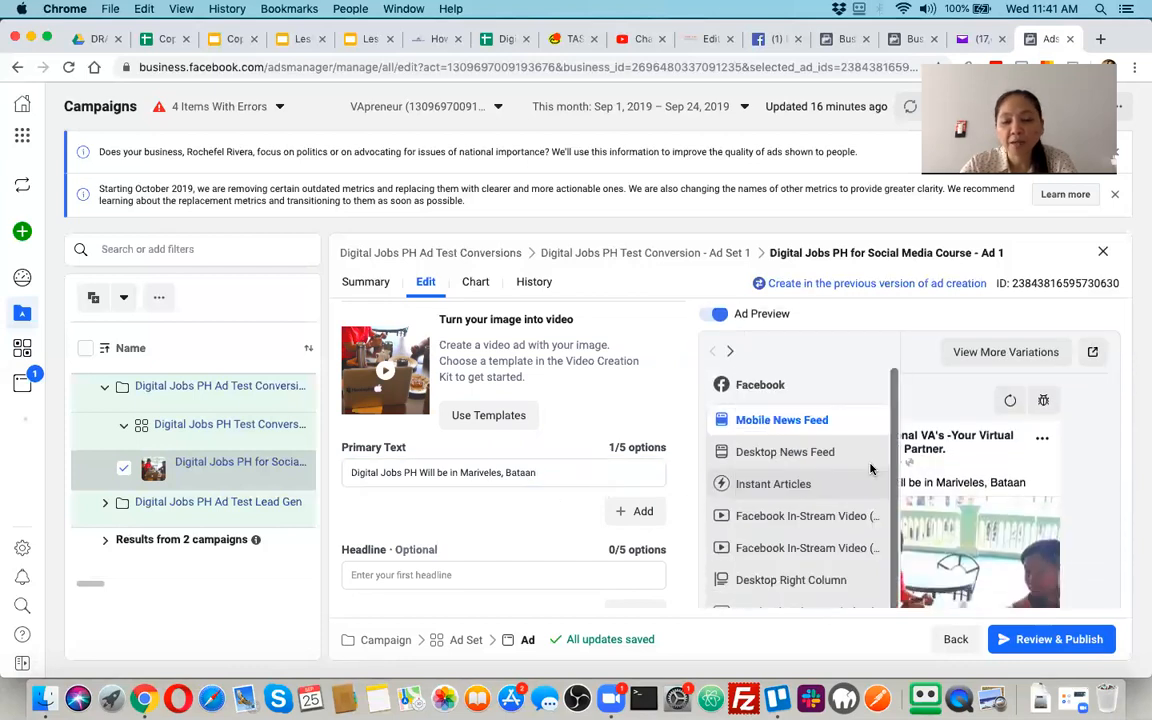
click(548, 476)
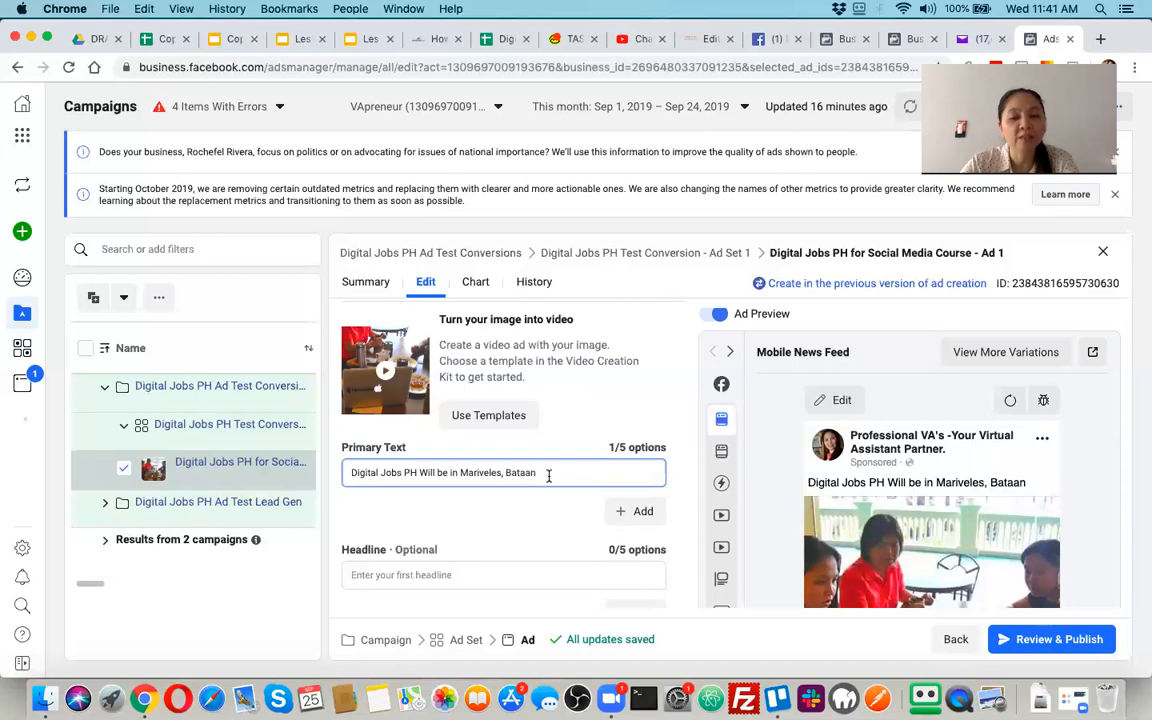
scroll(548, 478, down, 4)
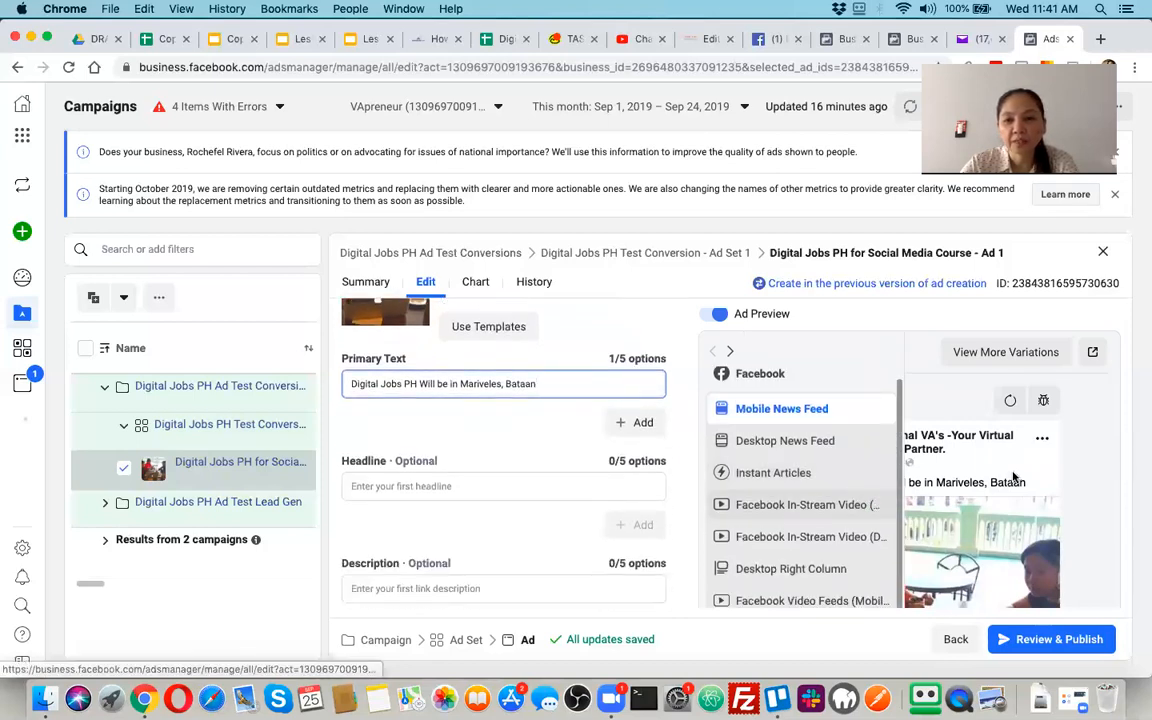
scroll(1003, 490, down, 2)
scroll(1003, 490, down, 2)
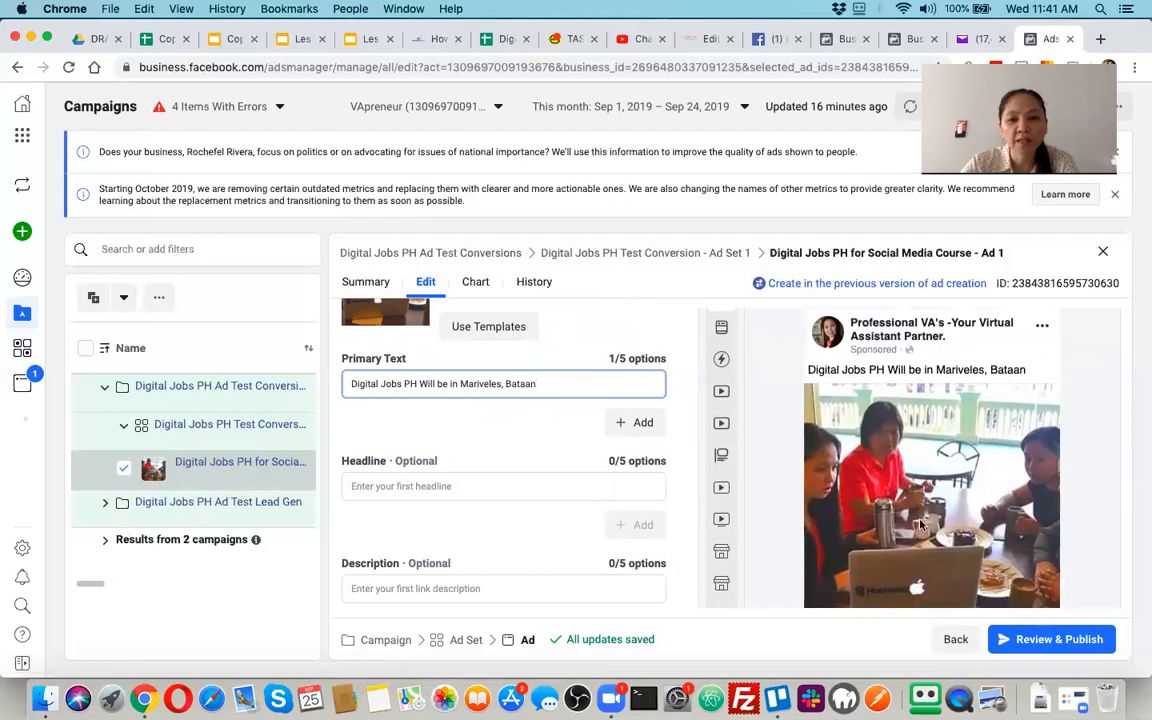
scroll(853, 543, down, 4)
scroll(853, 543, up, 4)
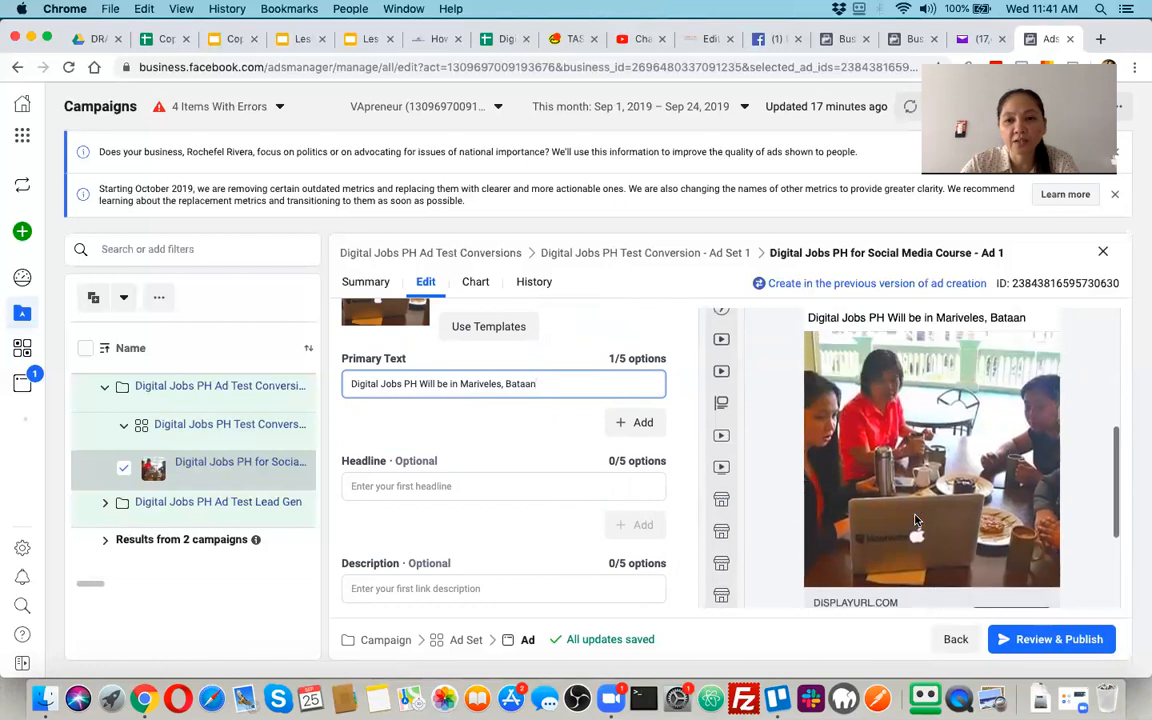
Enter "Social Media Course for FREE" as the ad's first headline
click(491, 487)
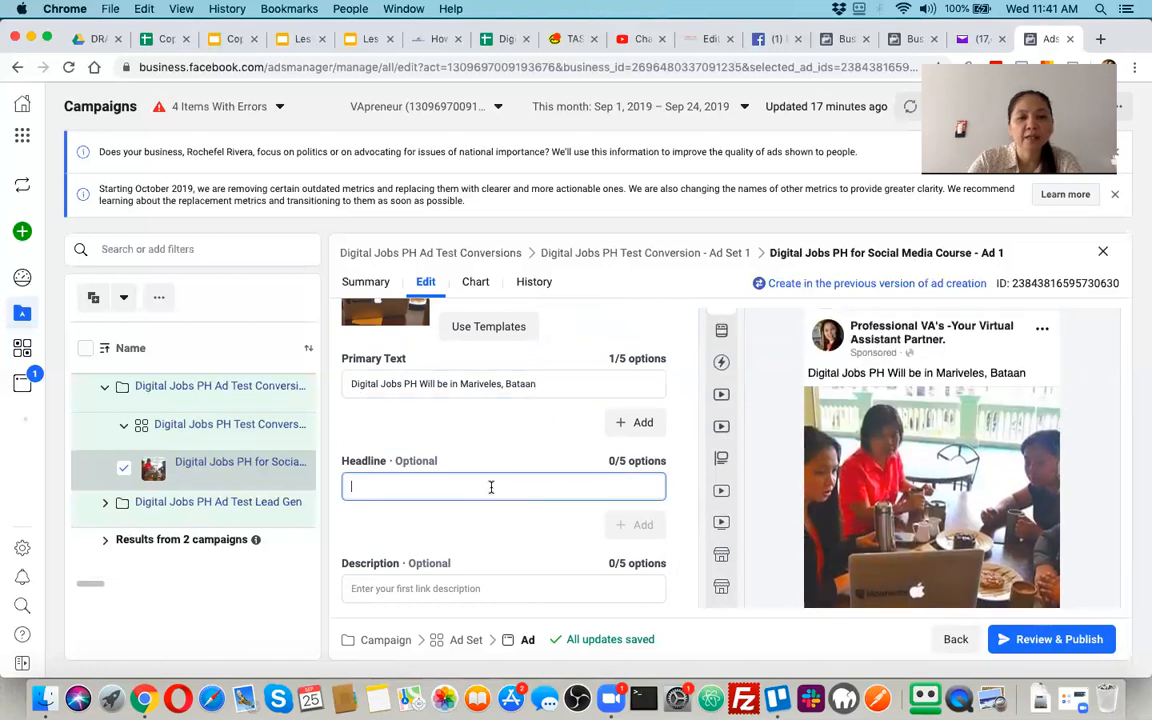
text(Social M)
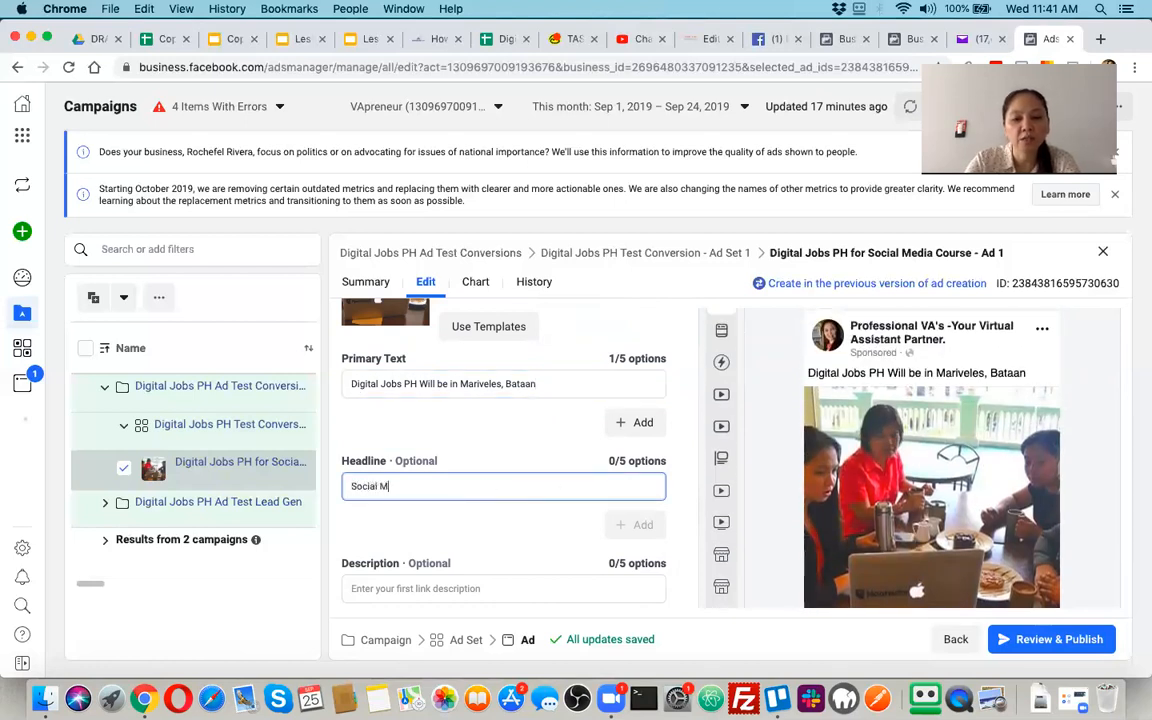
text(edia Course)
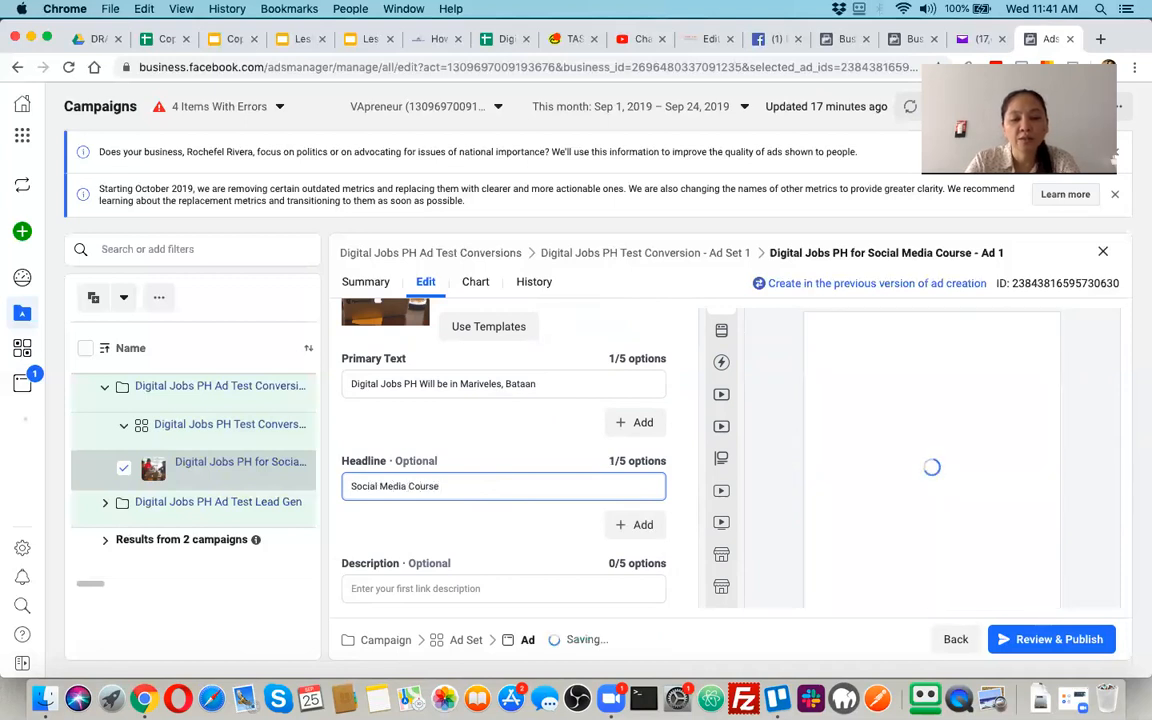
text( for FREE)
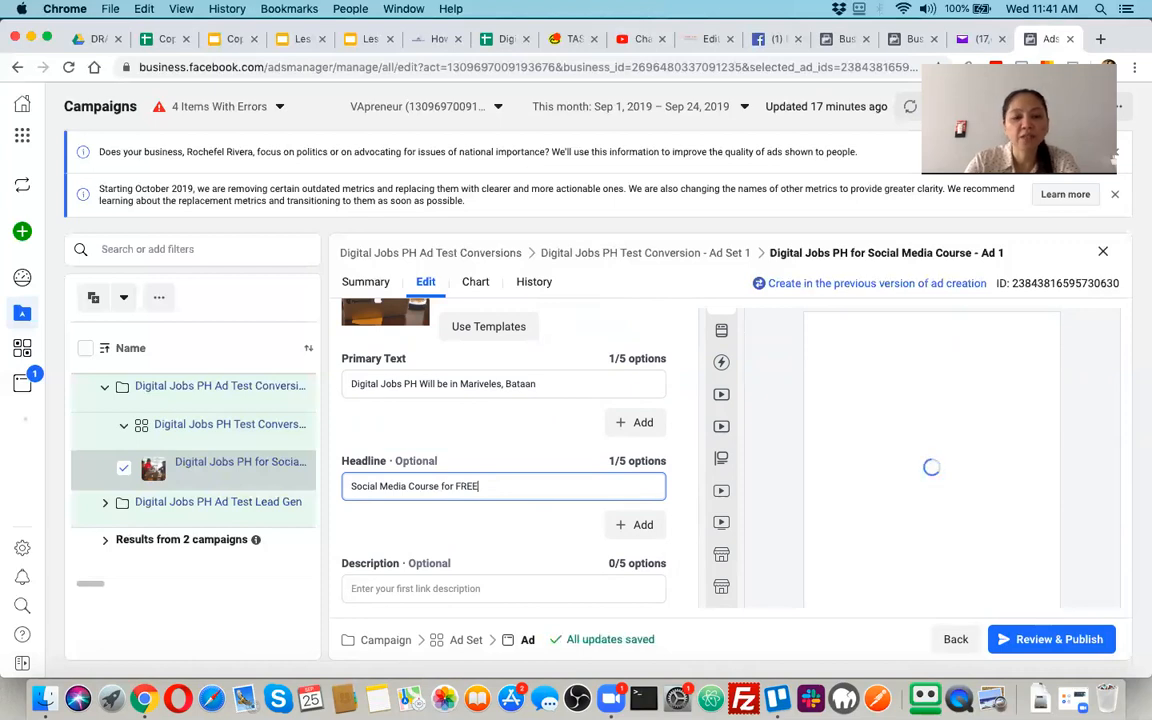
Reword the headline as "FREE Social Media Course", removing the ending "for FREE"
click(354, 486)
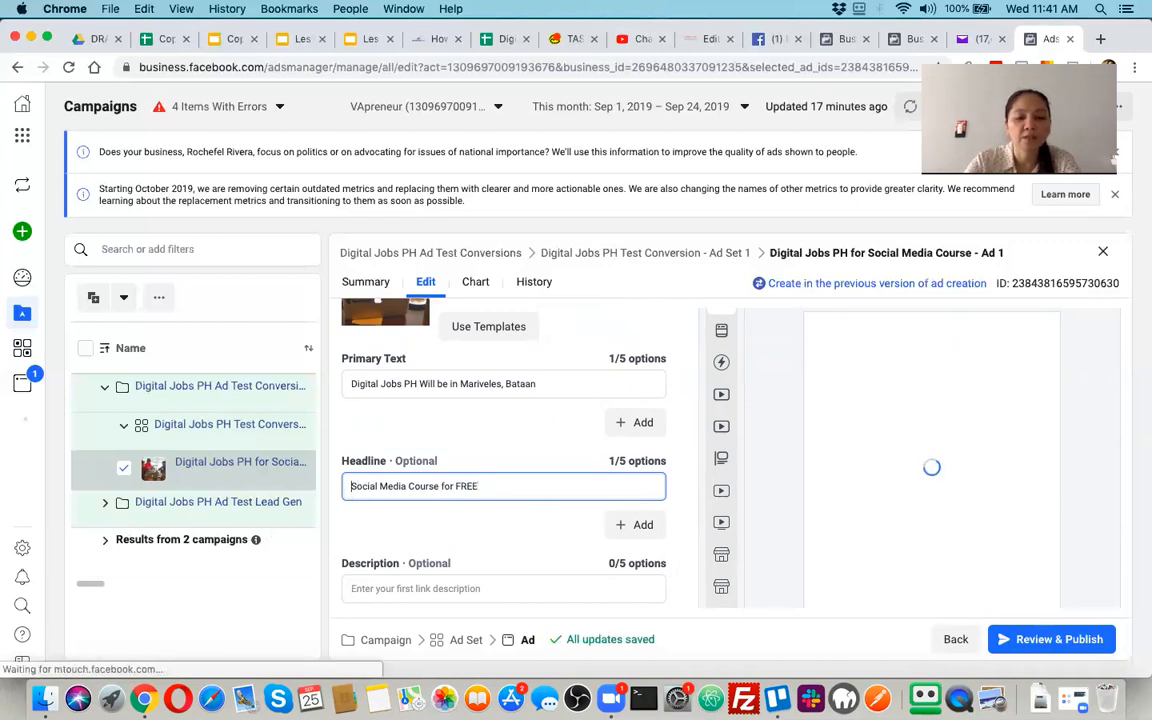
text(FREE)
click(504, 486)
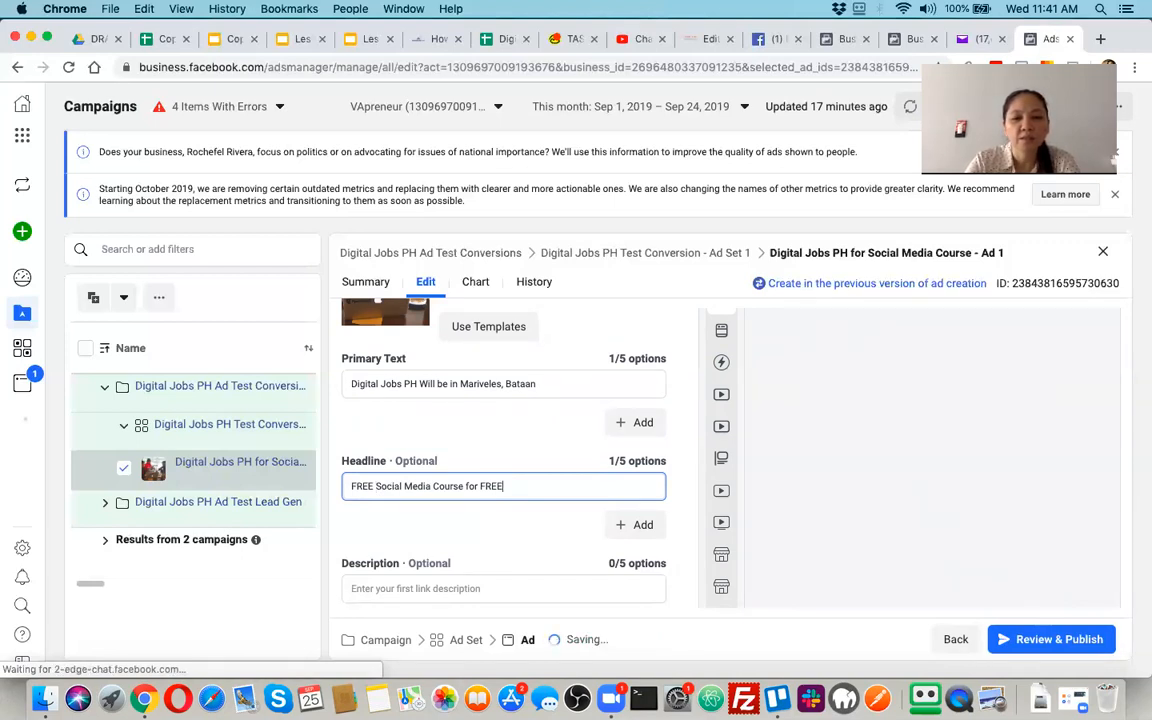
key(BackSpace)
key(BackSpace)
key(BackSpace)
key(BackSpace)
key(BackSpace)
key(BackSpace)
key(BackSpace)
key(BackSpace)
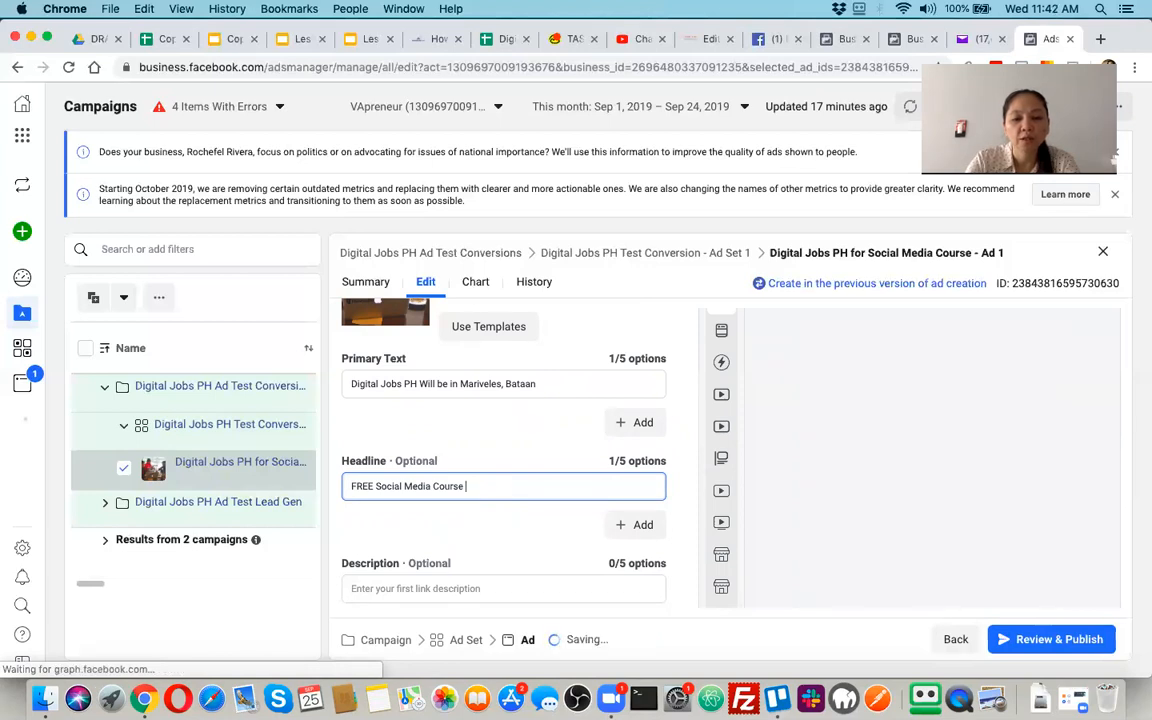
Try extending the headline with "in Mariveles, Bataan" and with "for", removing each added wording again
text(in Mariveles, B)
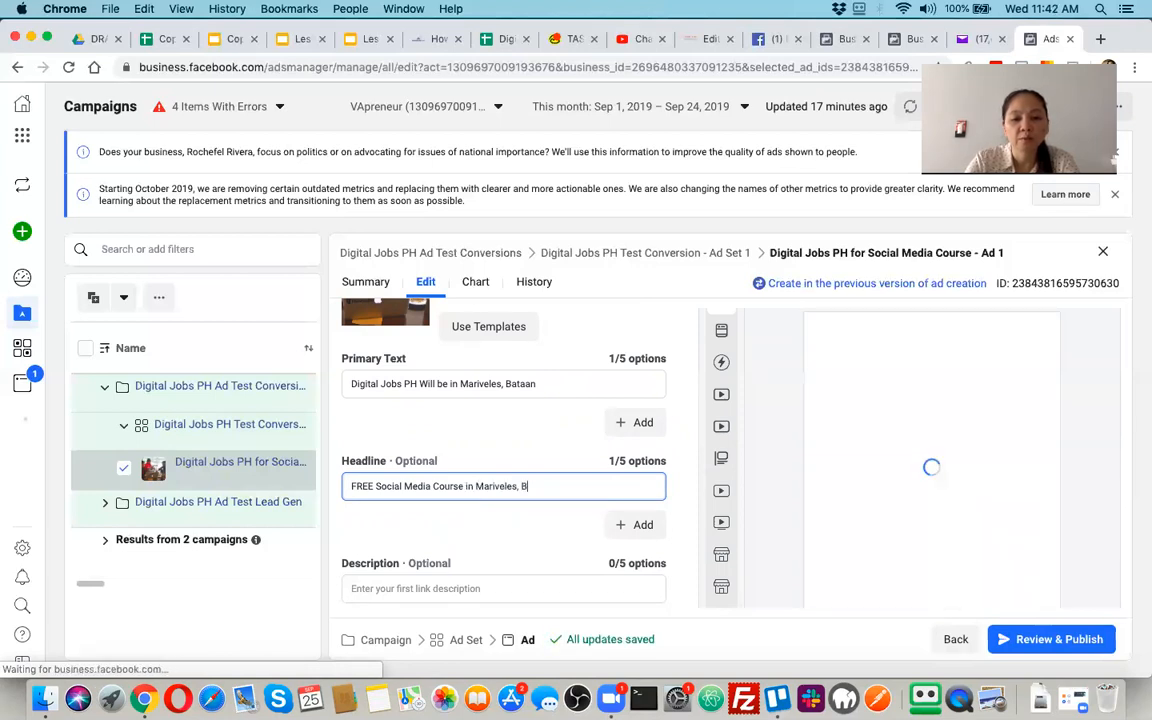
text(ataan)
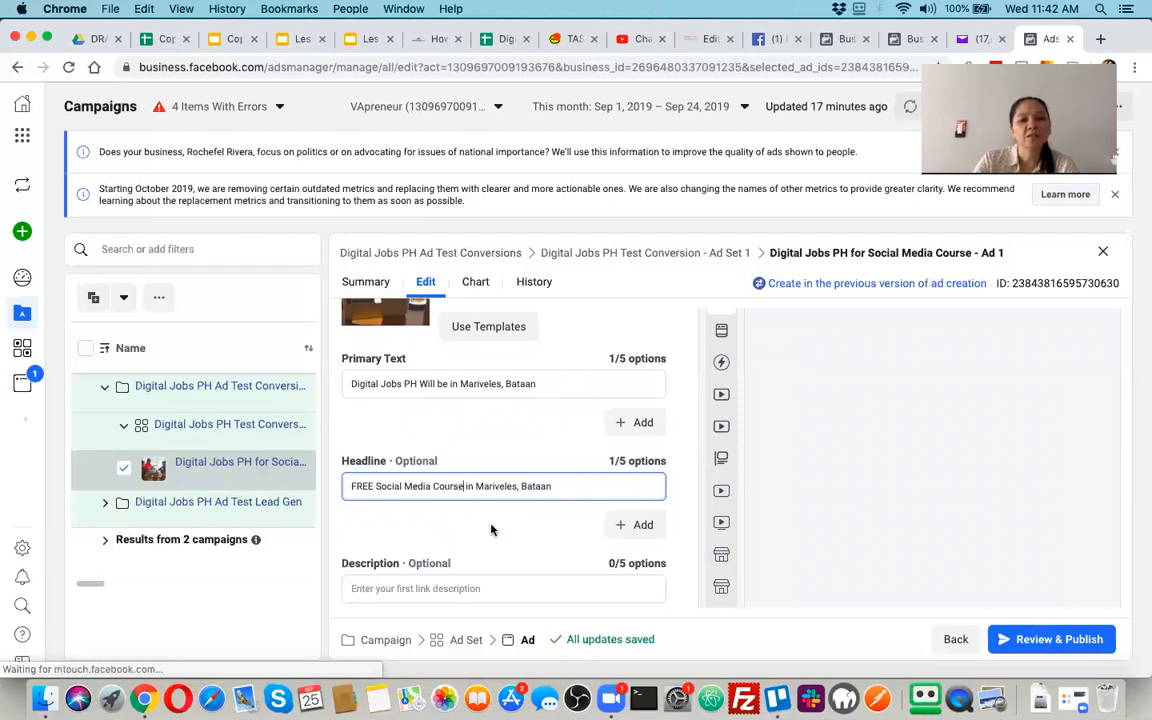
key(shift+alt+Left)
key(shift+alt+Left)
key(shift+alt+Left)
key(BackSpace)
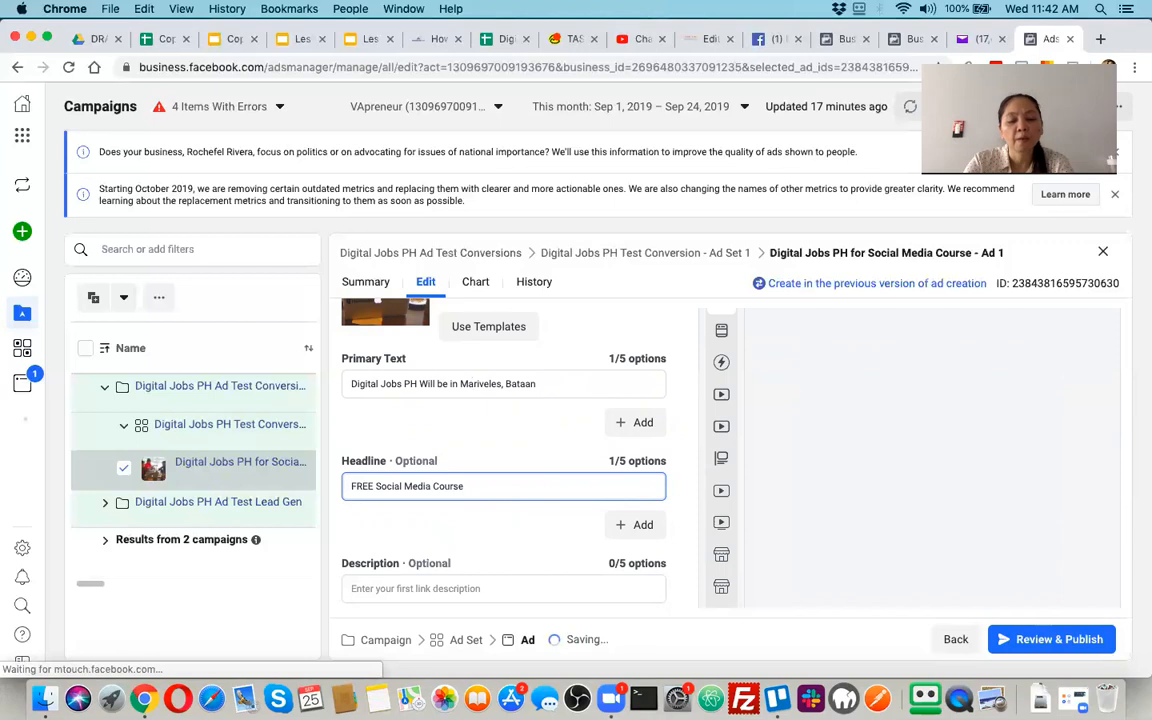
text(for)
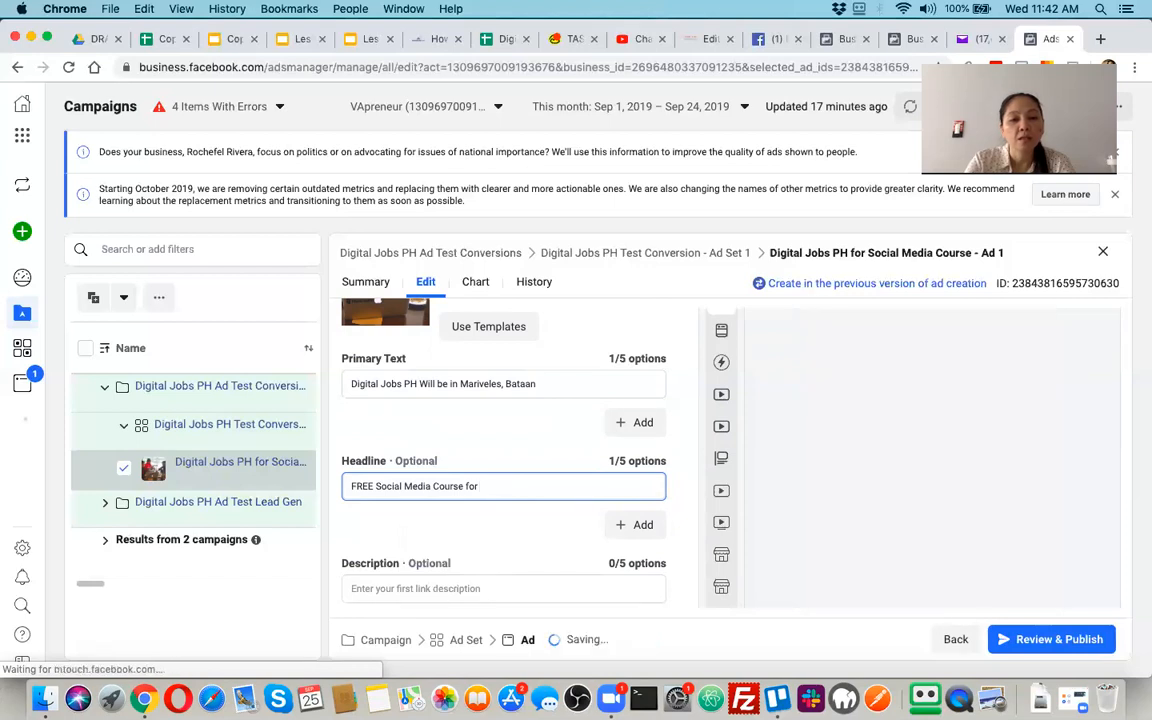
key(BackSpace)
key(BackSpace)
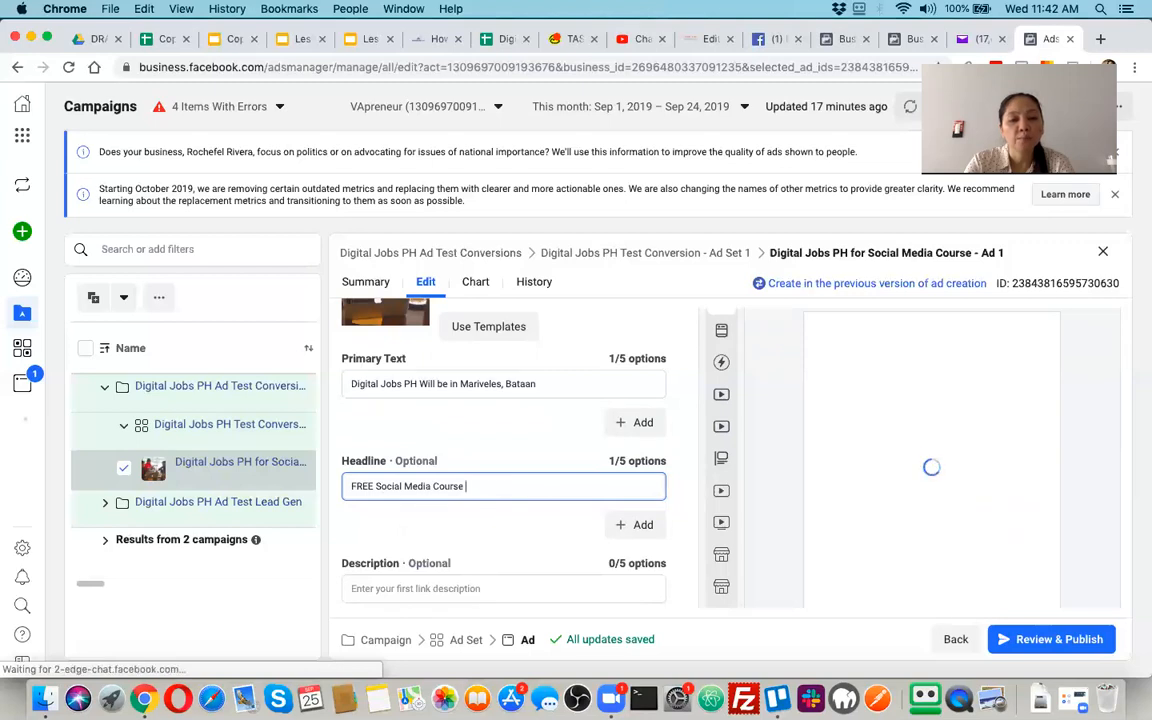
Complete the headline as "FREE Social Media Course to help you EARN from HOME!"
text(to help )
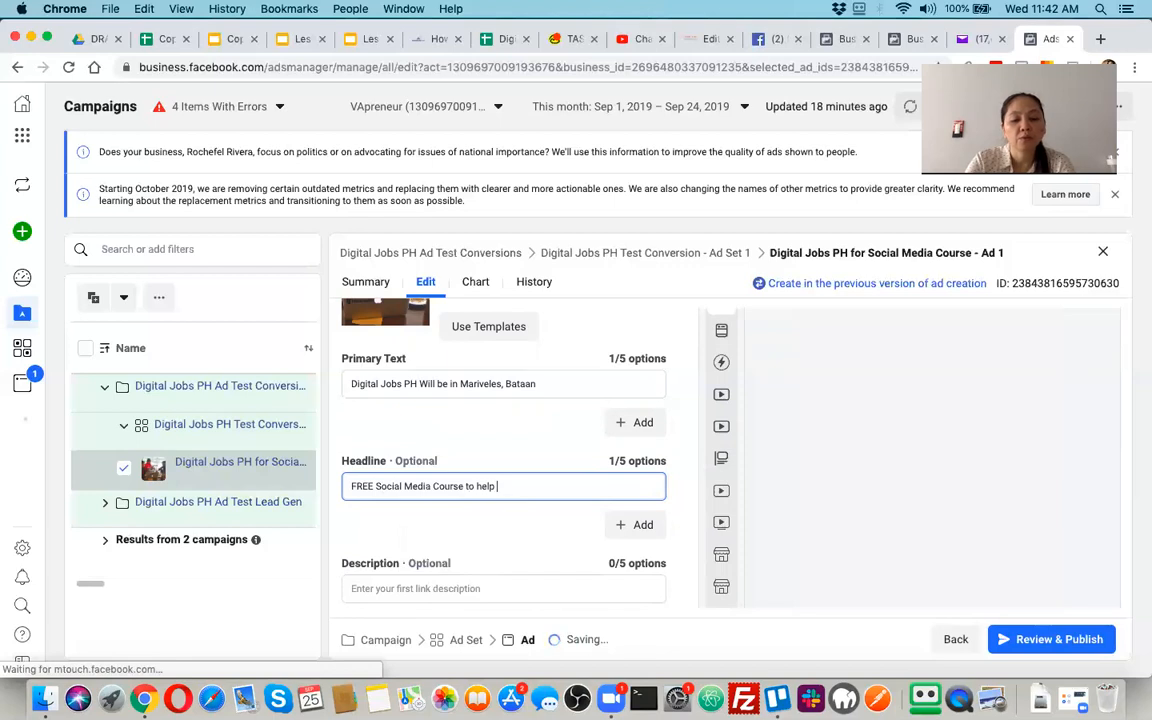
text(you EARN from HOME!)
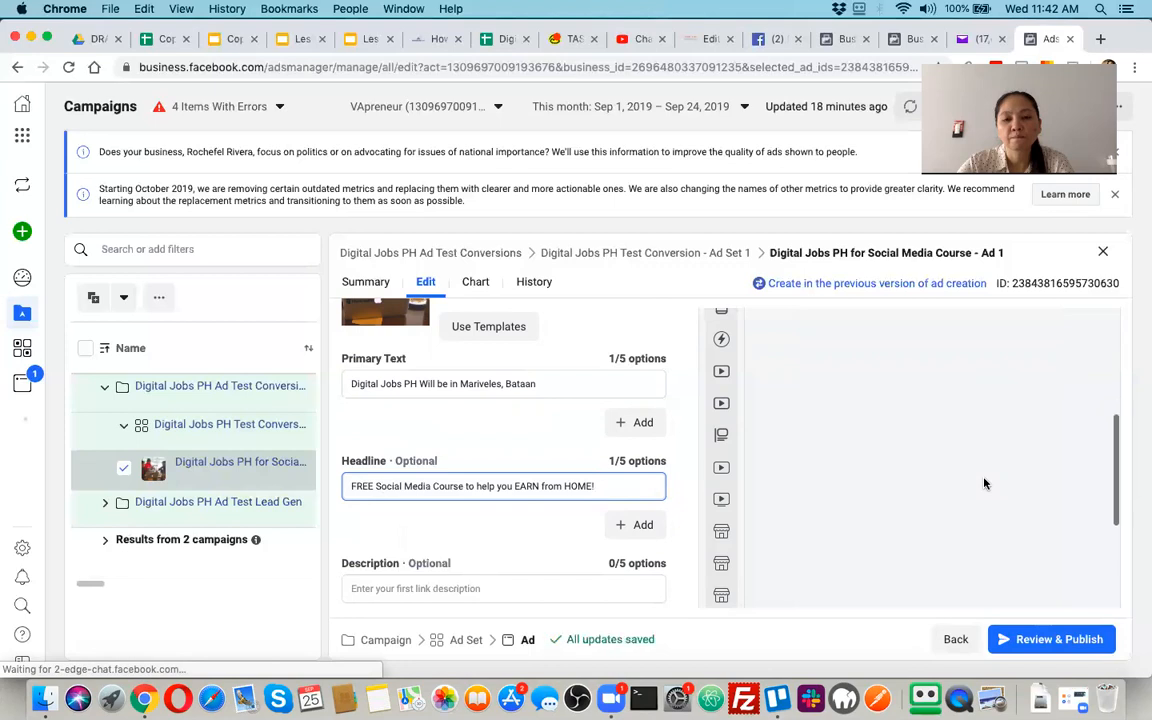
Change the ending of the headline so it reads "FREE Social Media Course to help you EARN DOLLARS!"
scroll(985, 484, down, 3)
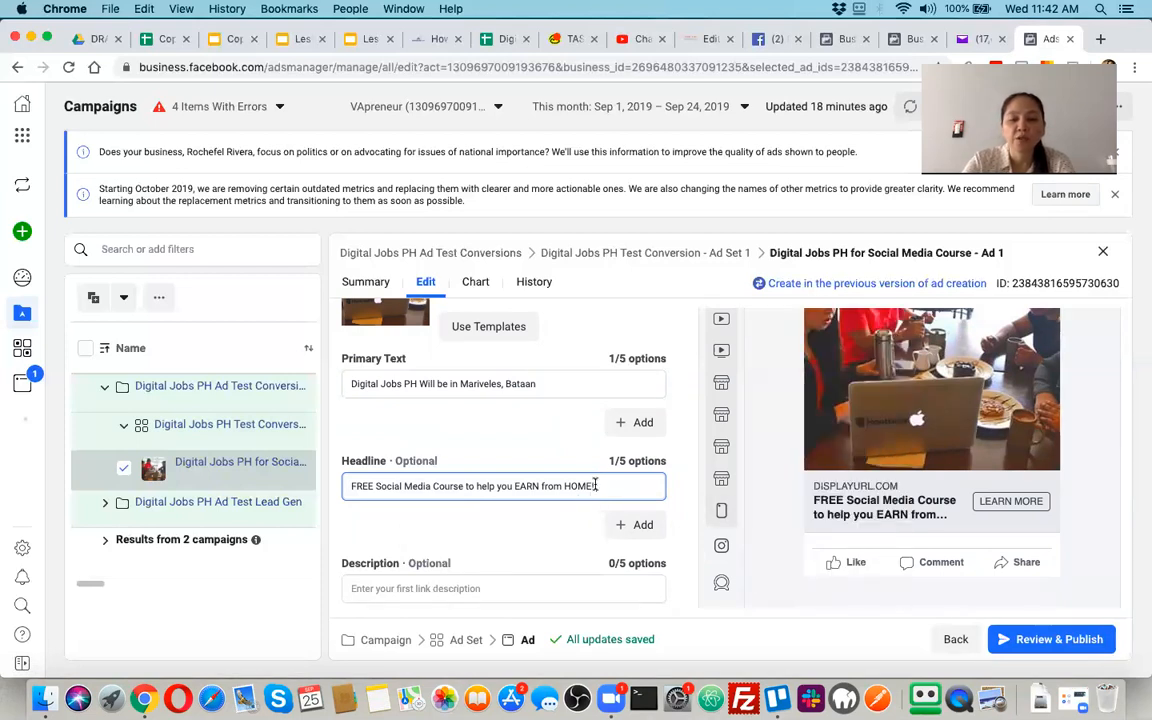
key(BackSpace)
key(BackSpace)
key(BackSpace)
key(BackSpace)
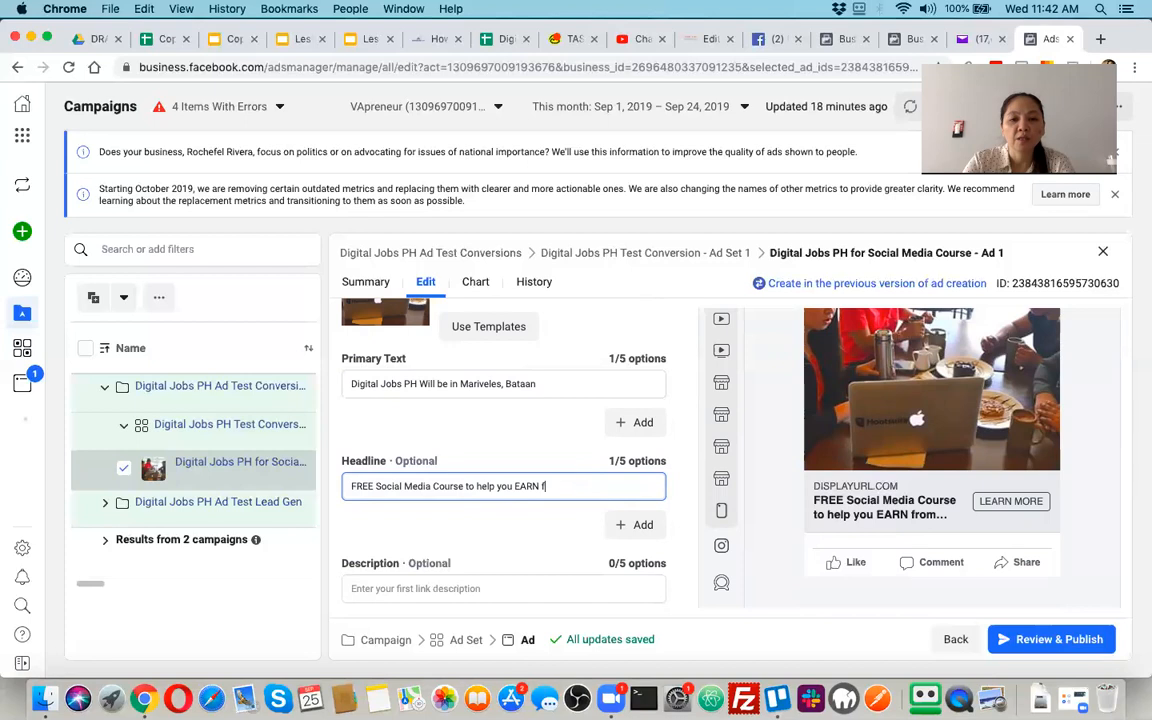
text(DOLLARS)
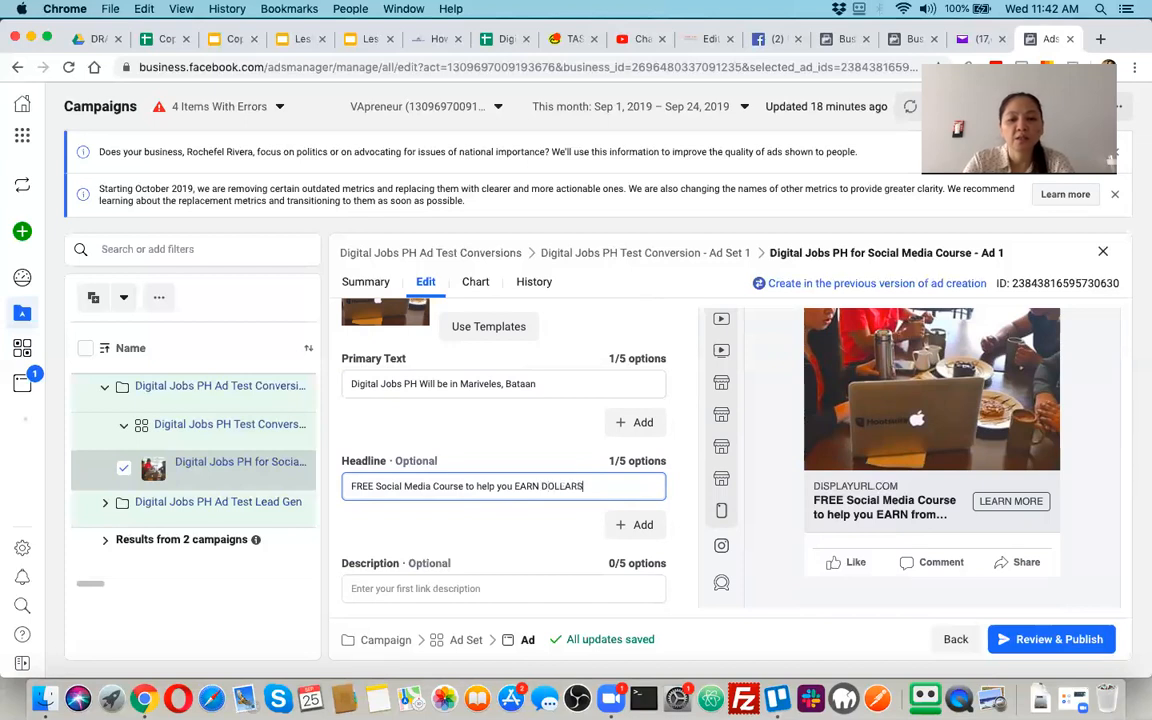
text(!)
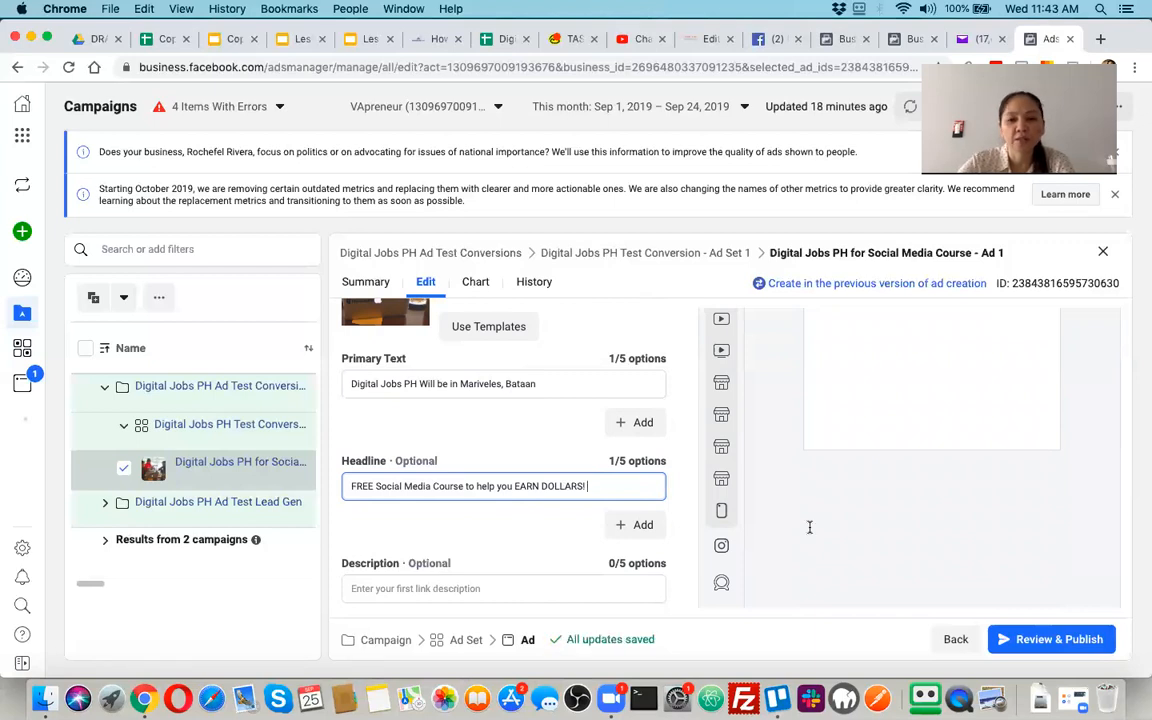
Begin the ad's first link description with "DICT is offering a FREE"
click(544, 583)
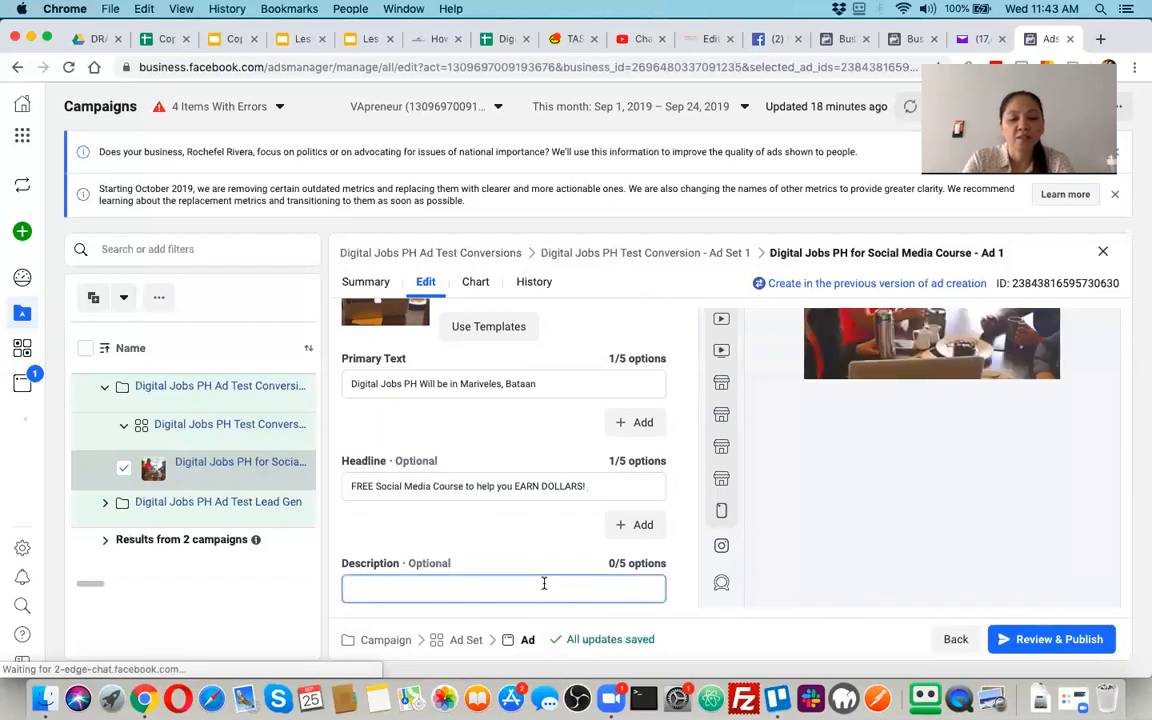
text(DIG)
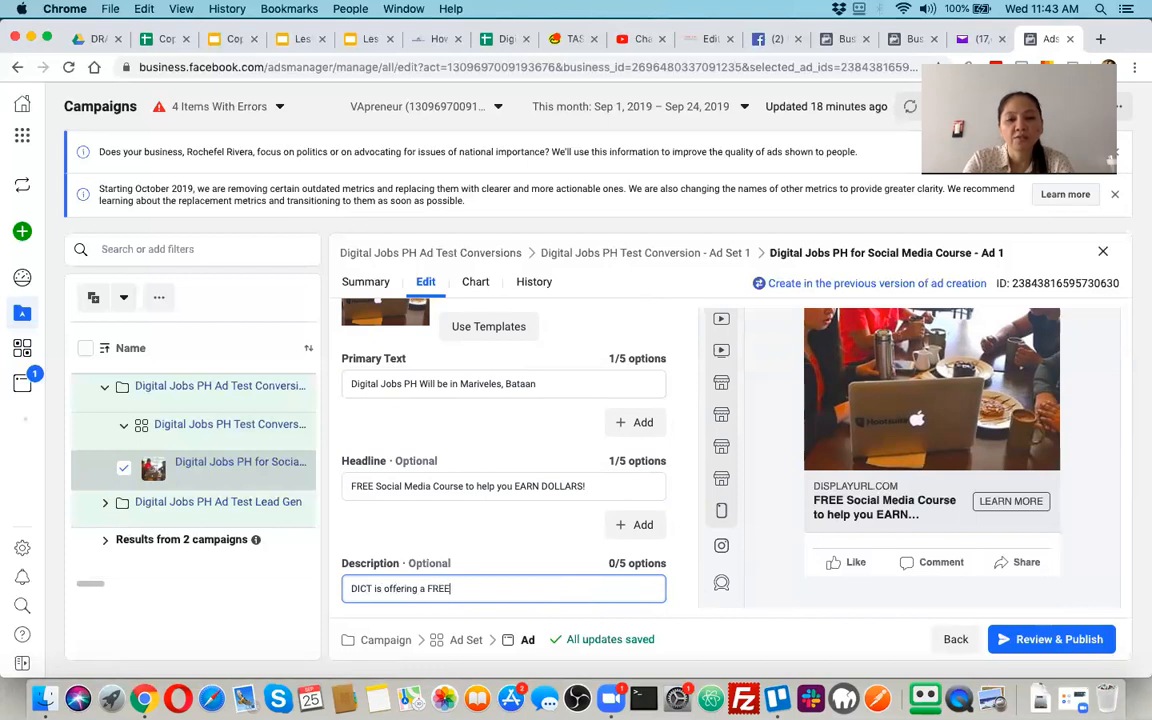
text(T is offering a FREE)
Try to append the headline's wording to the description by copying it, and remove the pasted text after "FREE" again
click(483, 486)
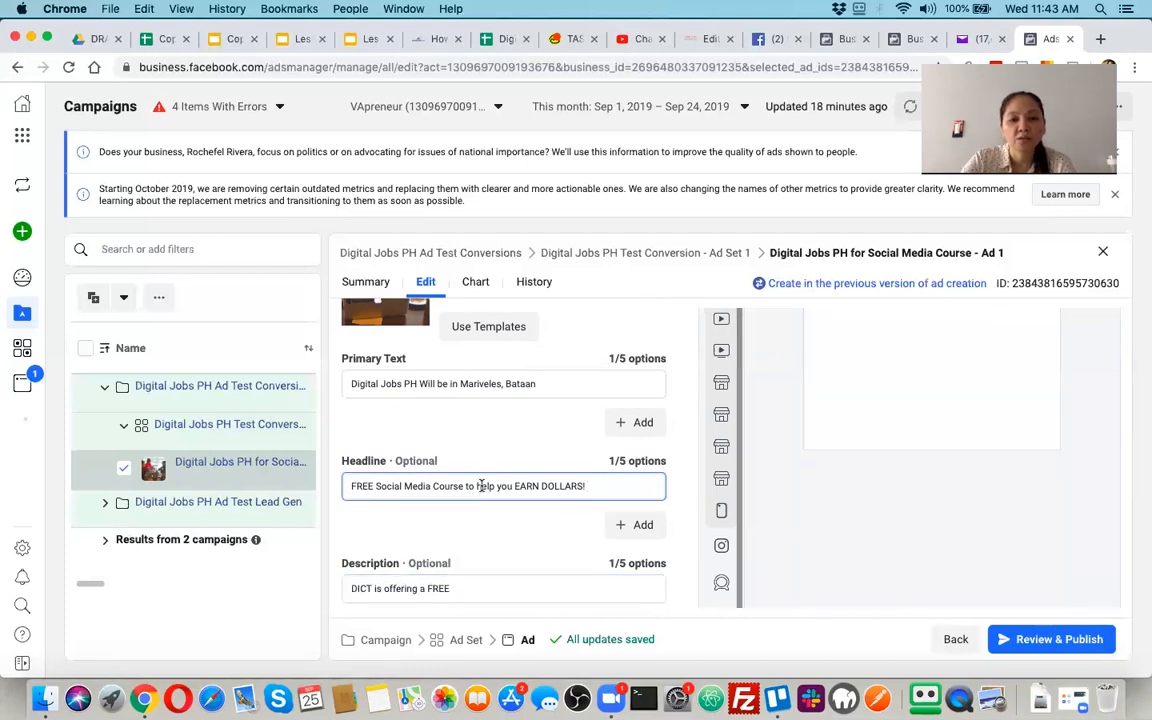
key(super+a)
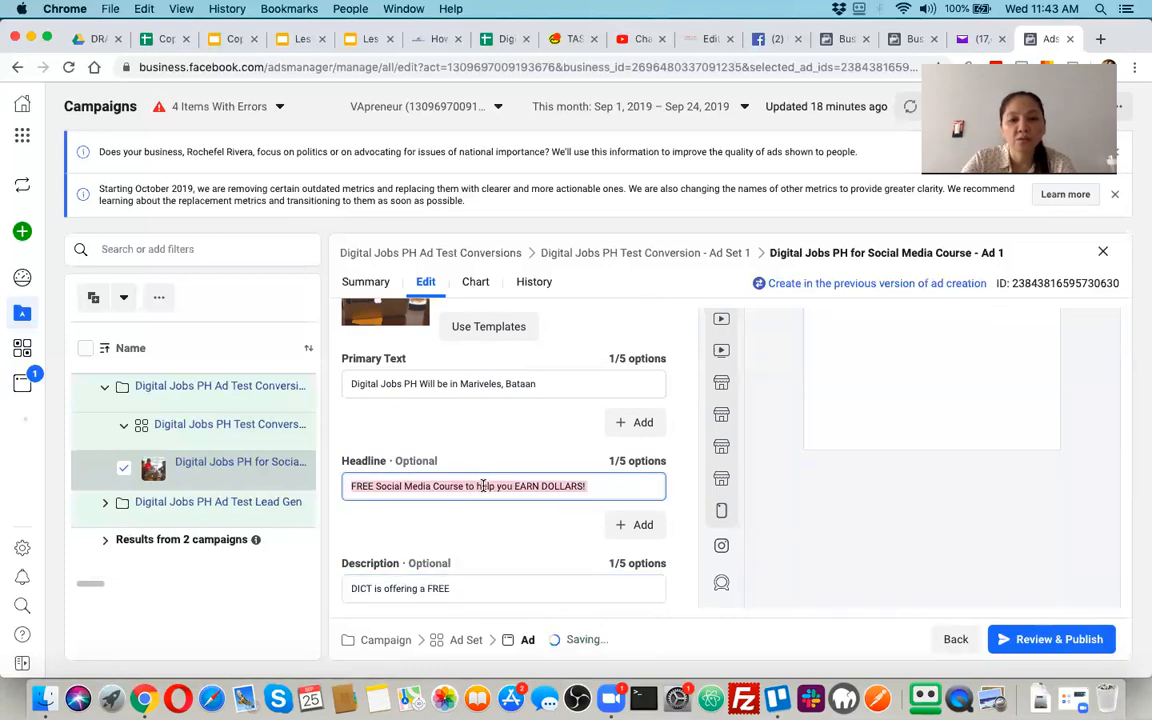
click(474, 592)
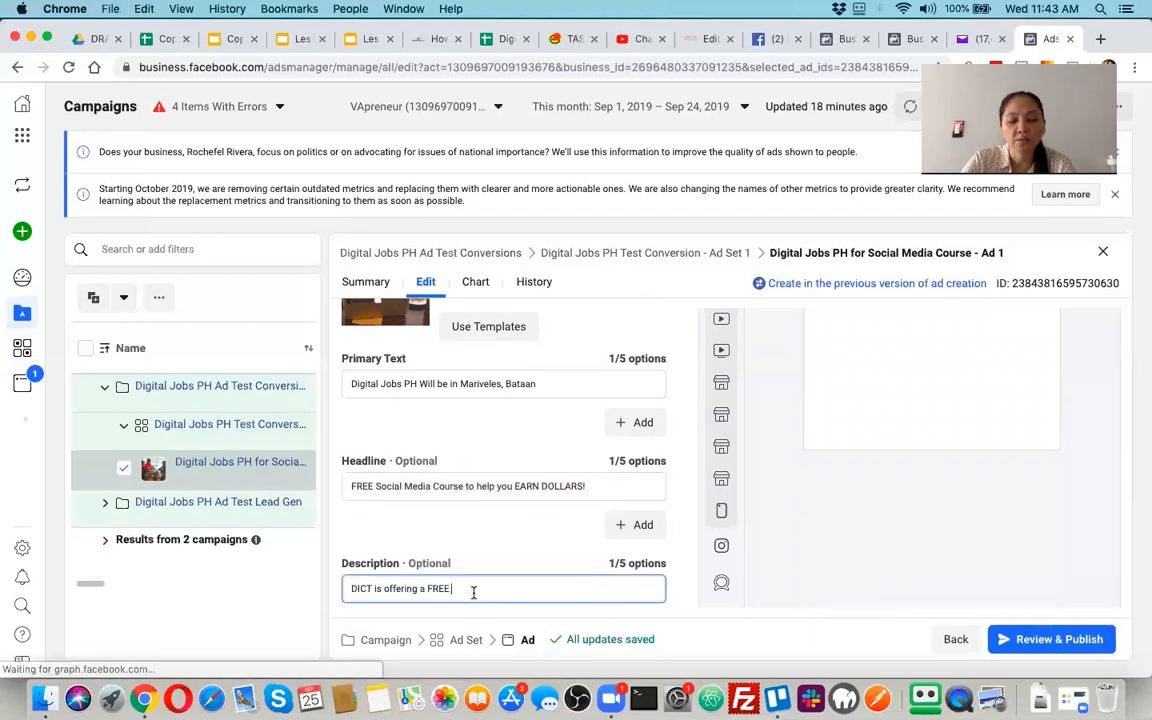
key(super+v)
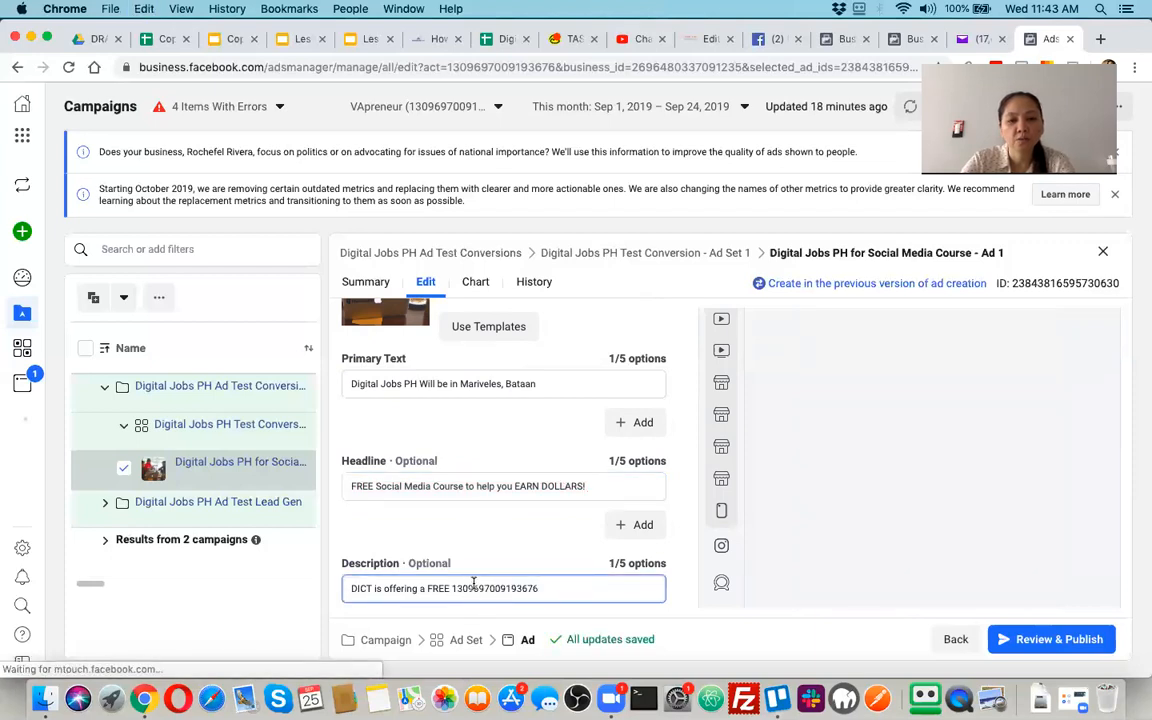
click(404, 484)
key(super+a)
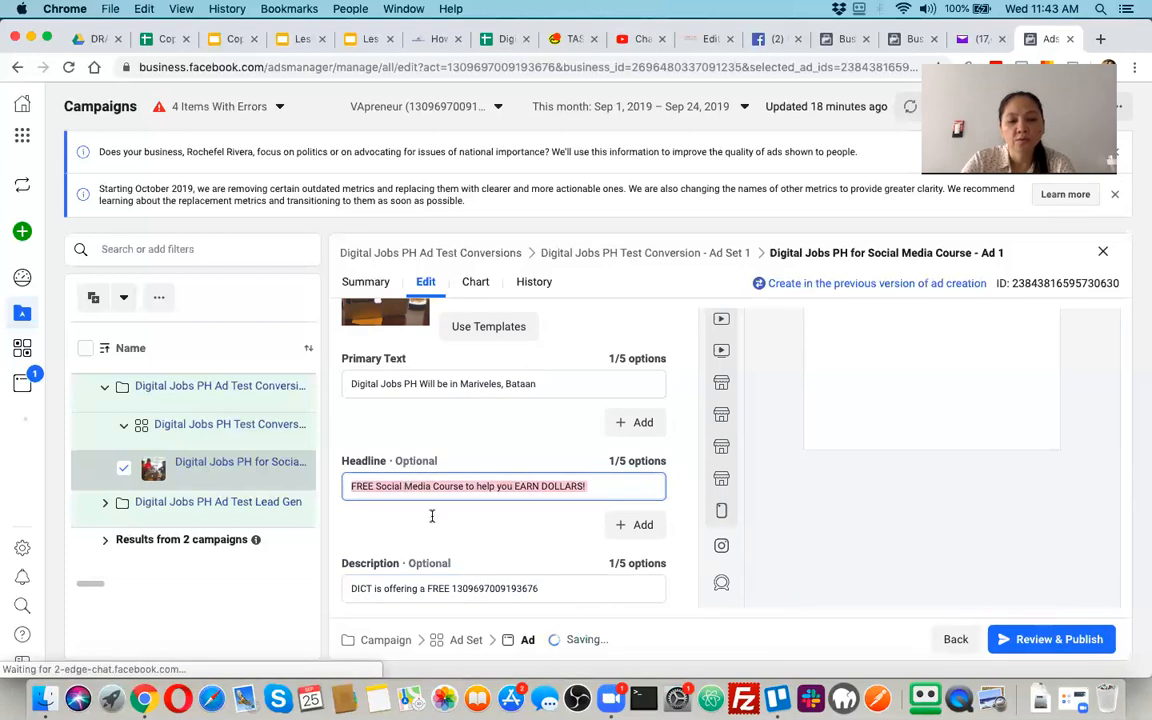
click(487, 592)
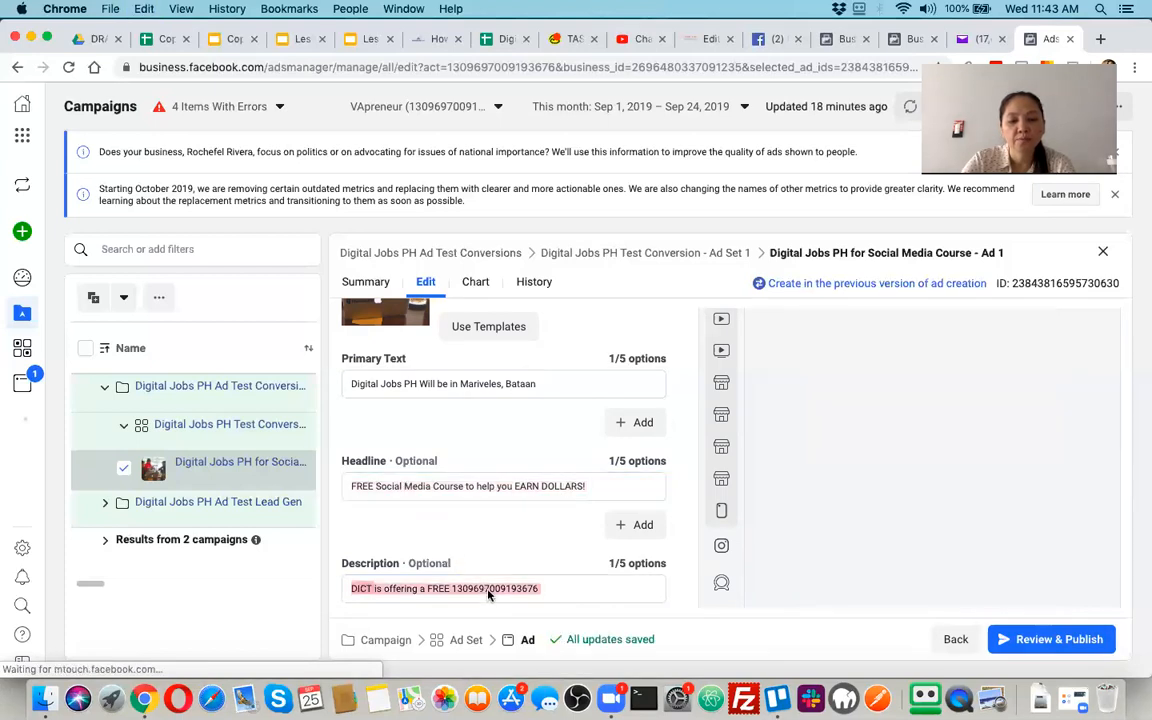
double_click(488, 590)
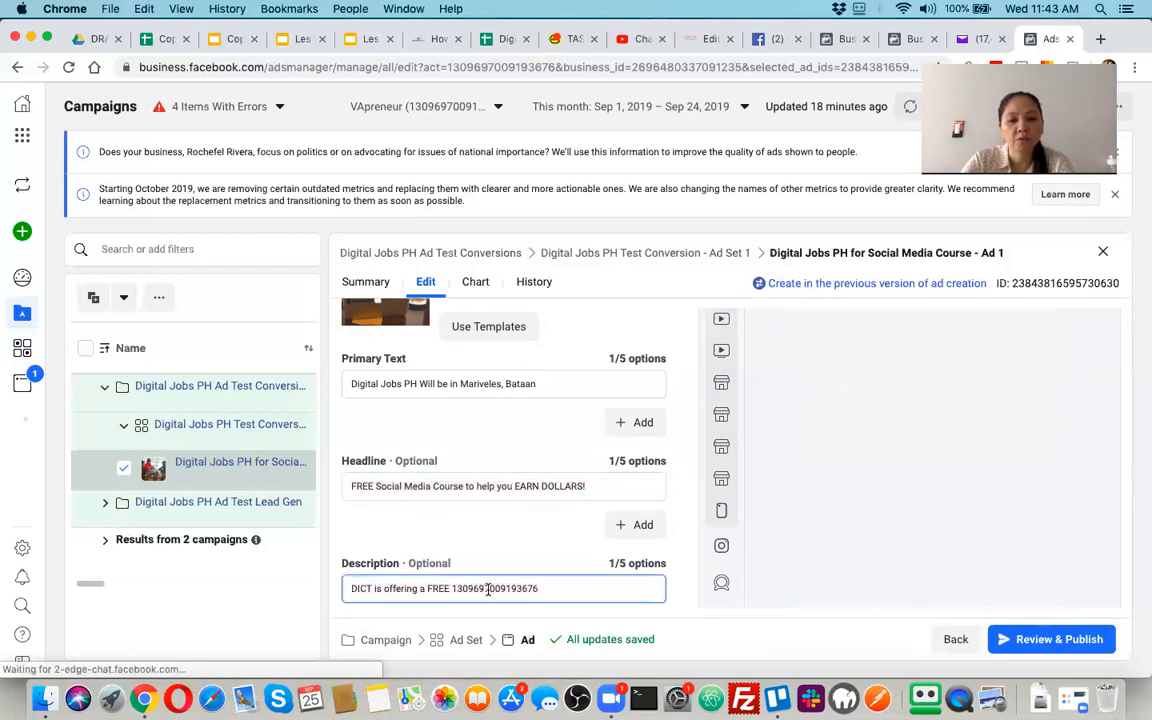
click(449, 588)
key(shift+End)
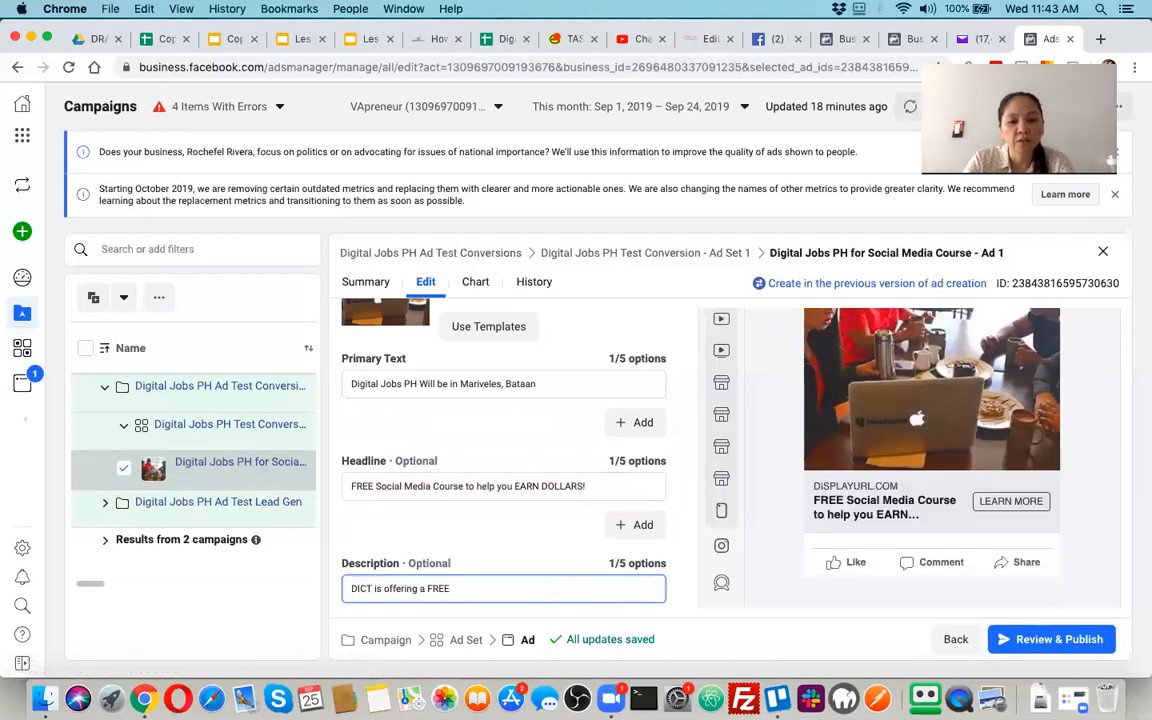
Complete the description with "Social Media course for those who want to earn DOLLARS from HOME!"
text(Social Media )
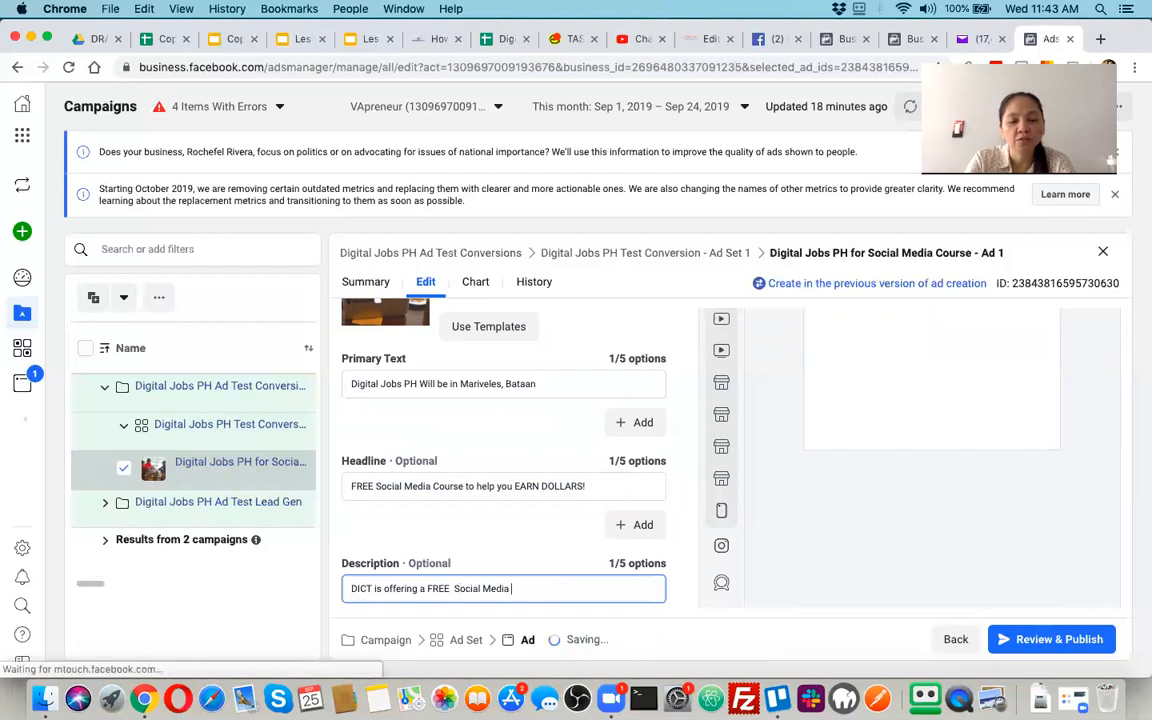
text(course for )
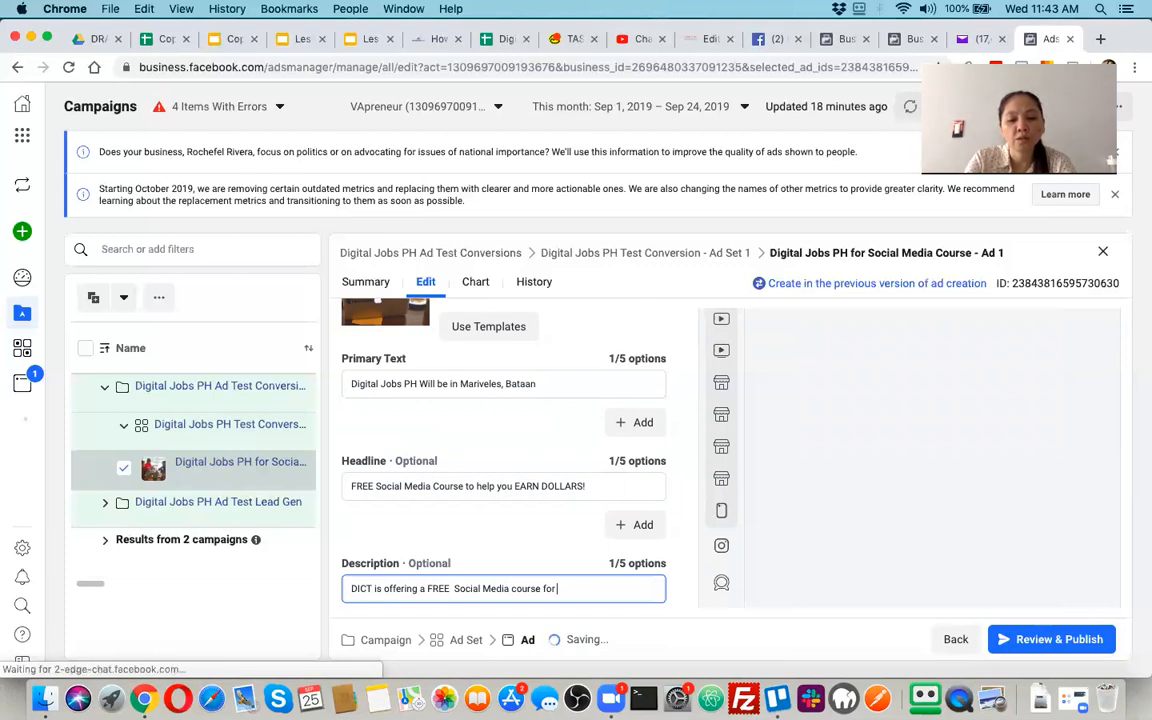
text(those who want to earn DOLLARS from HOME!)
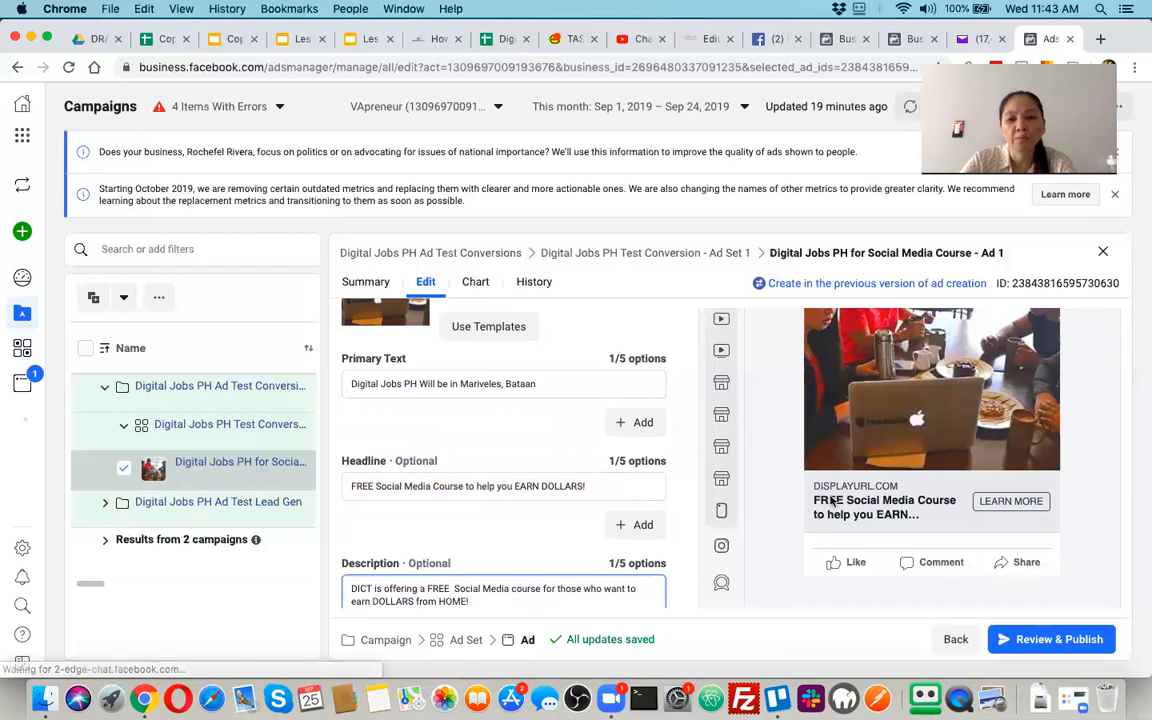
Replace the primary text with a copy of the description, "DICT is offering a FREE Social Media course for those who want to earn DOLLARS from HOME!"
scroll(926, 527, down, 1)
scroll(926, 527, down, 1)
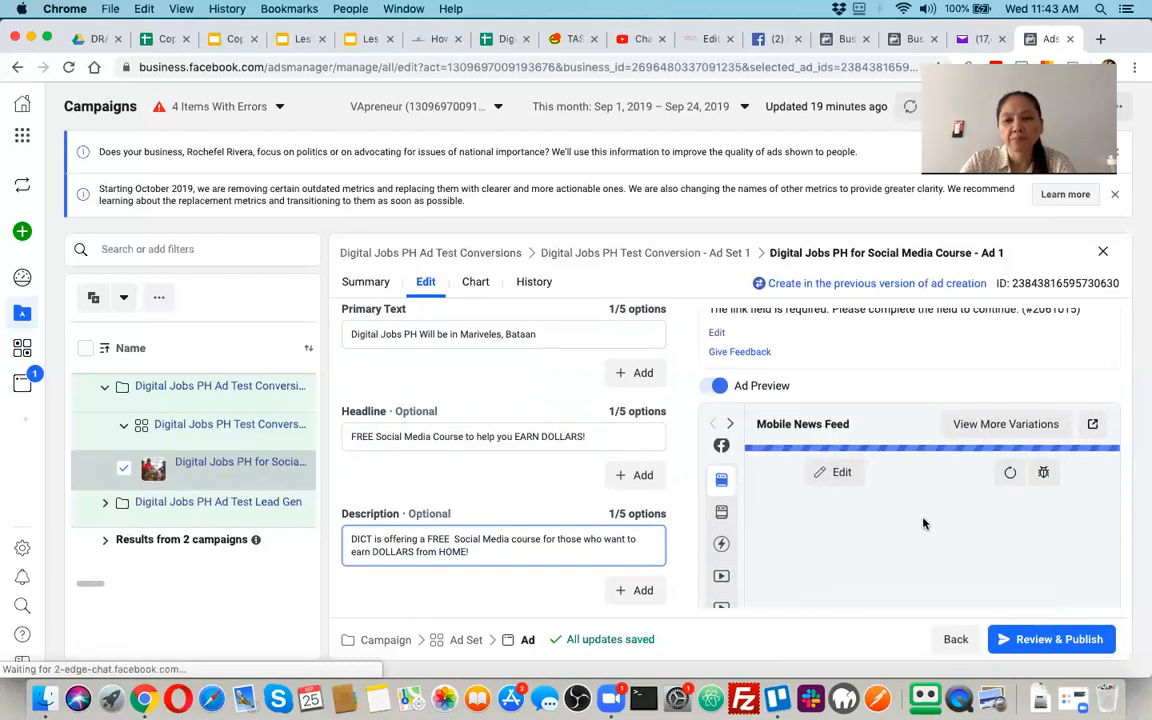
scroll(924, 523, down, 3)
scroll(924, 523, down, 2)
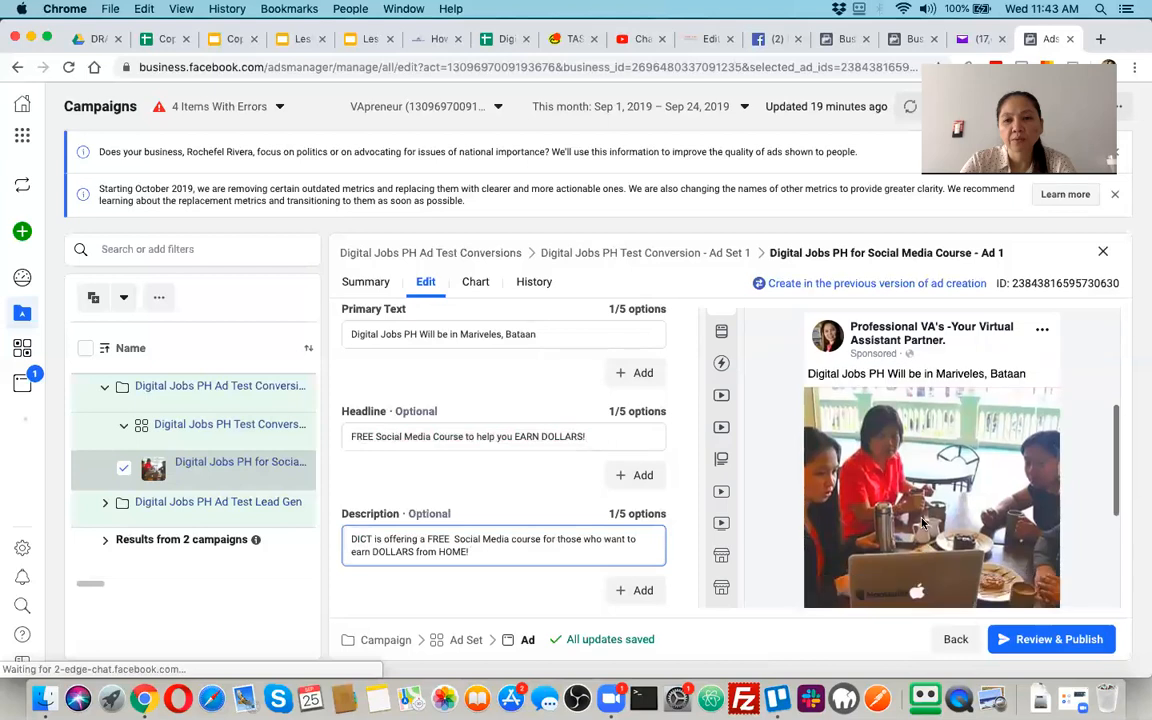
scroll(924, 533, down, 5)
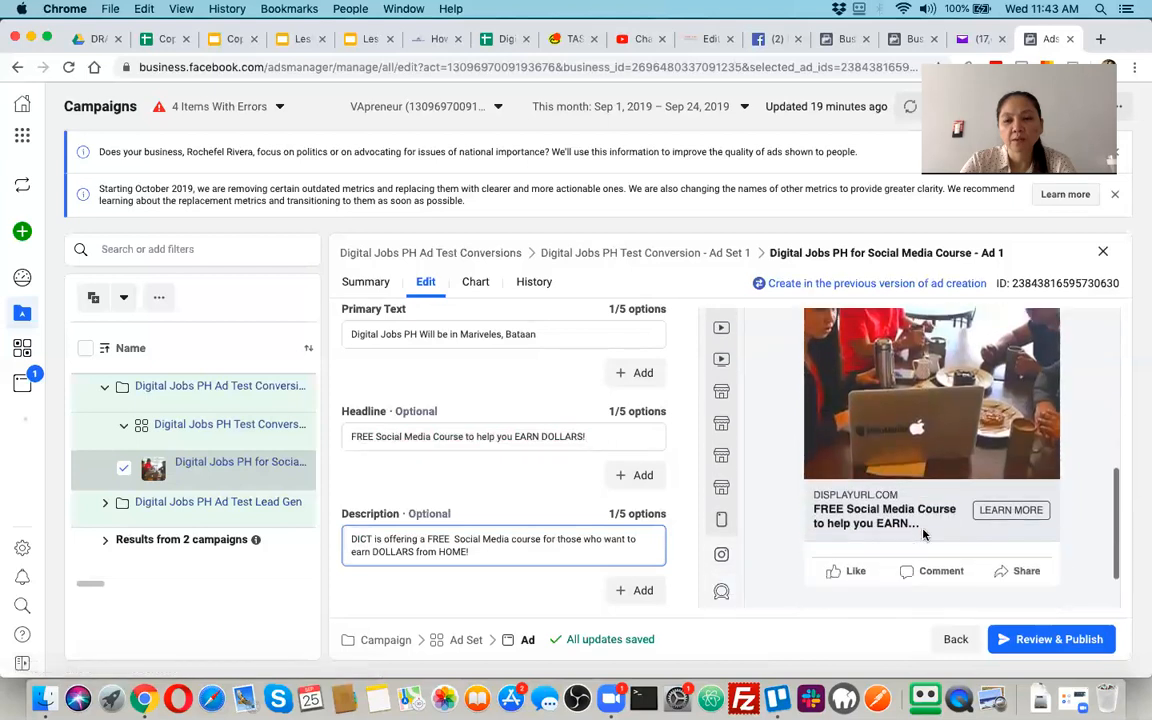
scroll(923, 537, up, 2)
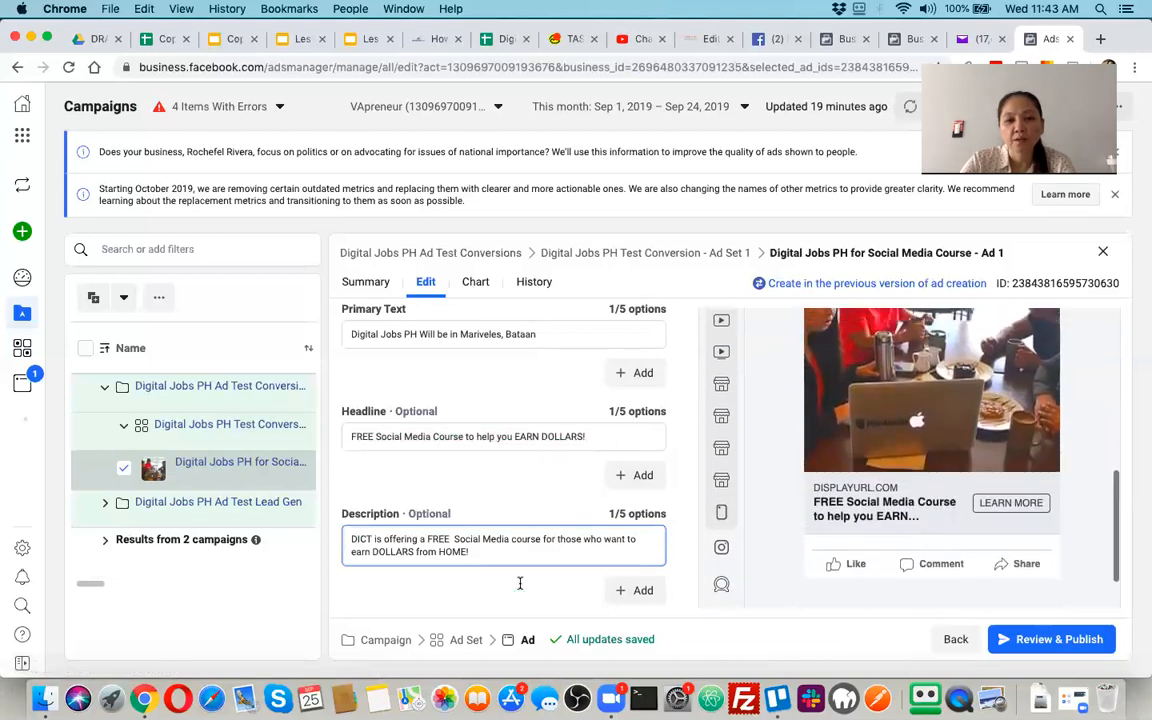
triple_click(480, 553)
key(super+c)
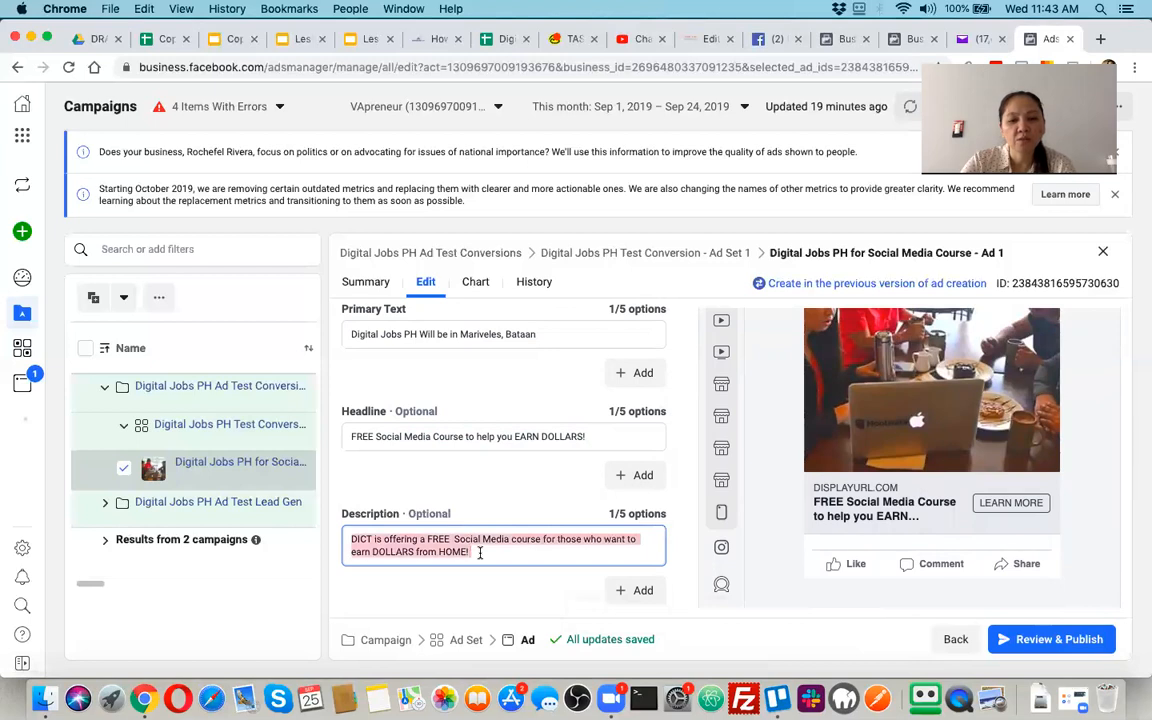
scroll(501, 507, up, 3)
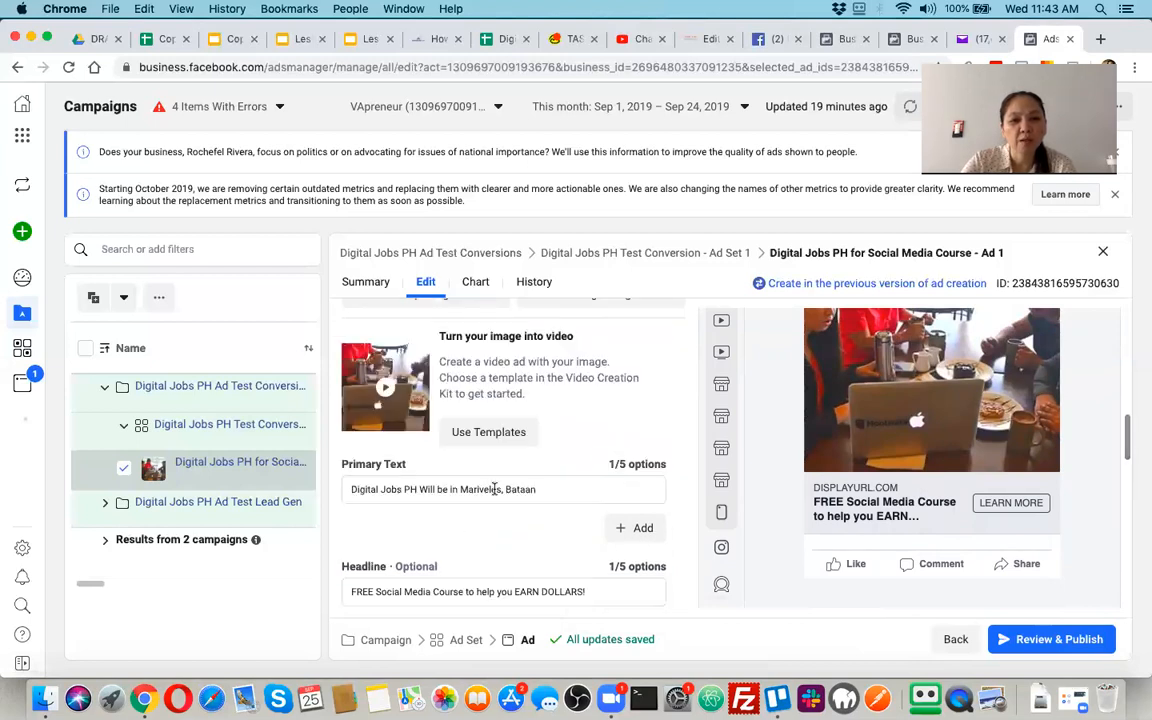
triple_click(494, 488)
key(super+v)
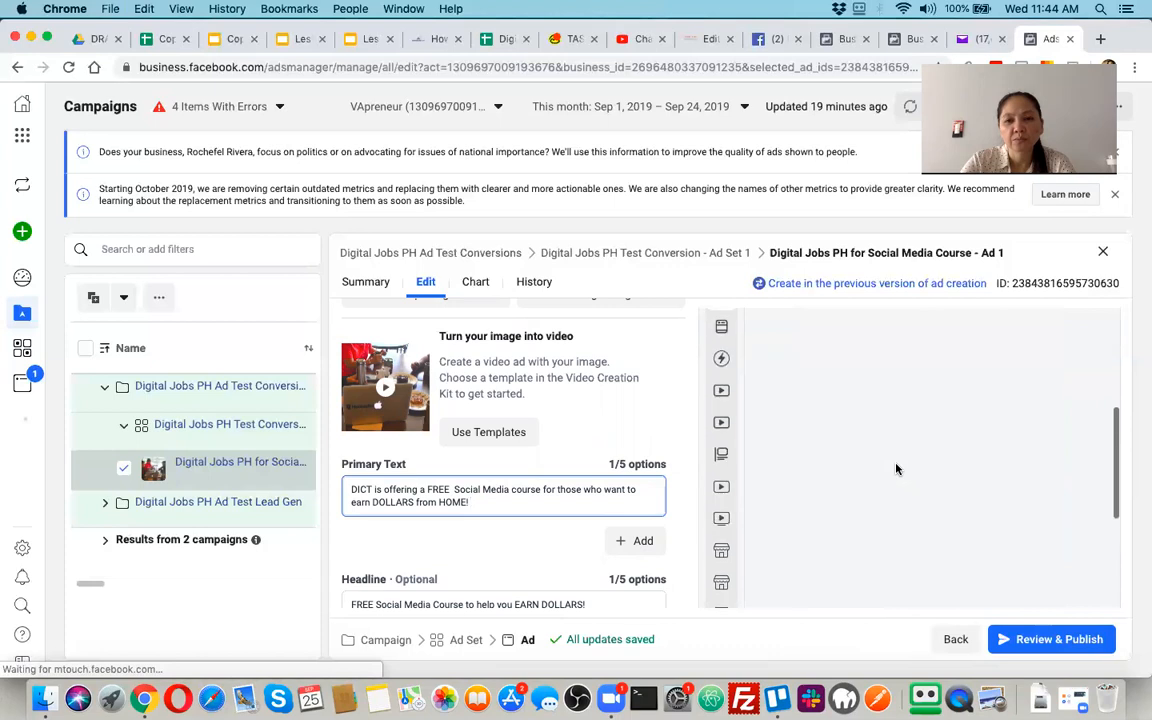
scroll(897, 469, down, 1)
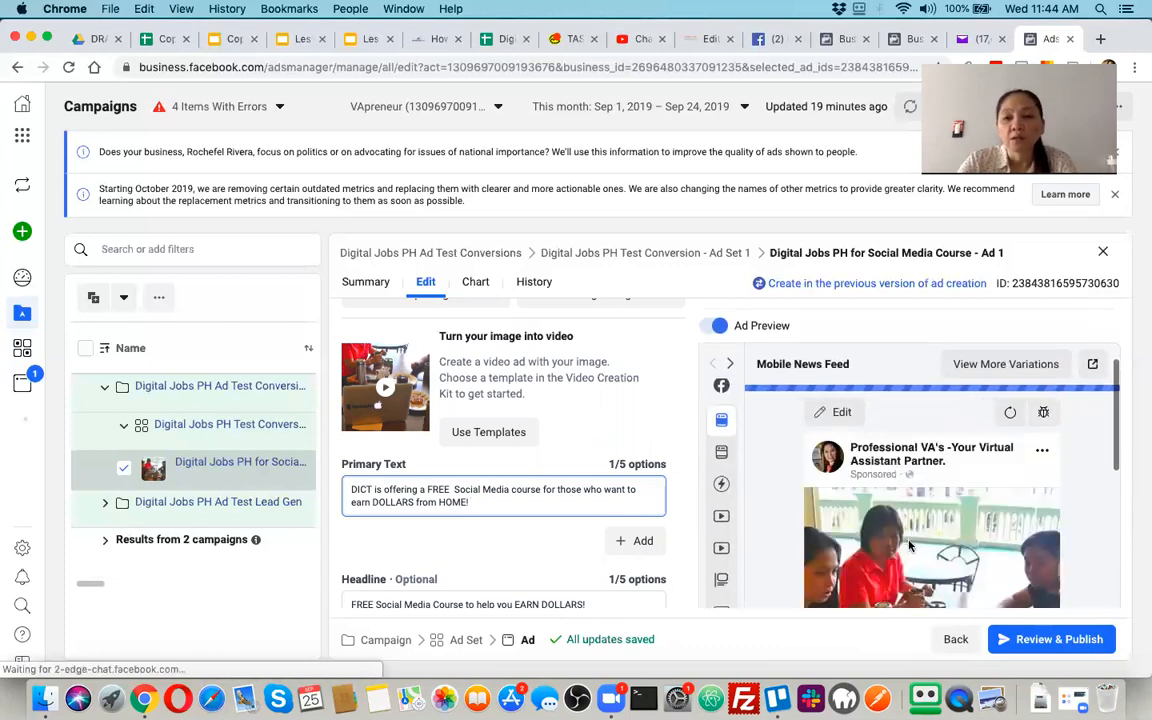
scroll(906, 537, down, 2)
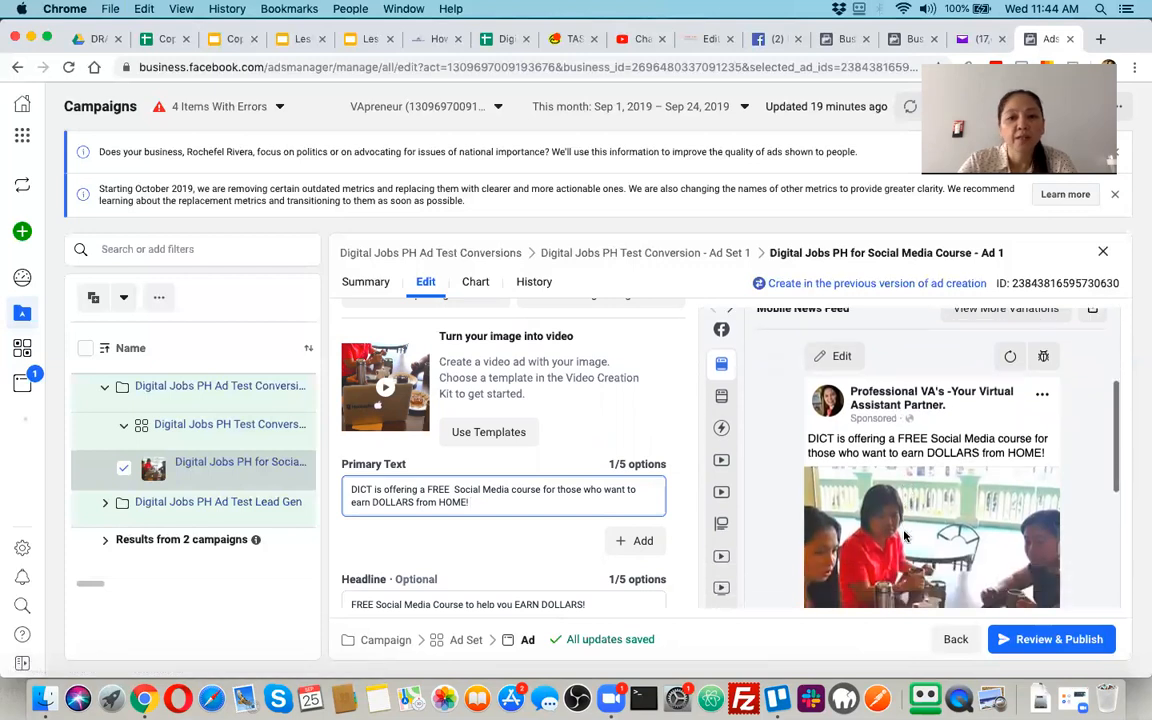
Replace the description's whole text with "A DICT sponsored training for online professioanls and aspirants."
scroll(590, 537, down, 1)
scroll(590, 537, down, 3)
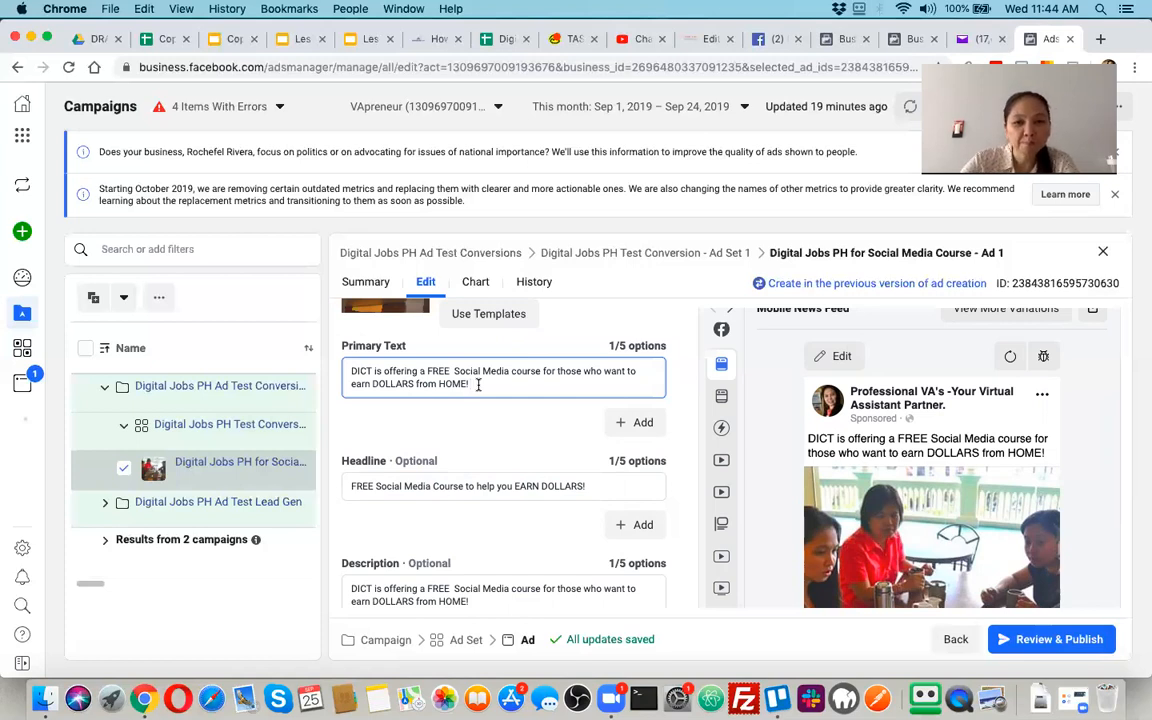
key(super+a)
scroll(503, 471, down, 2)
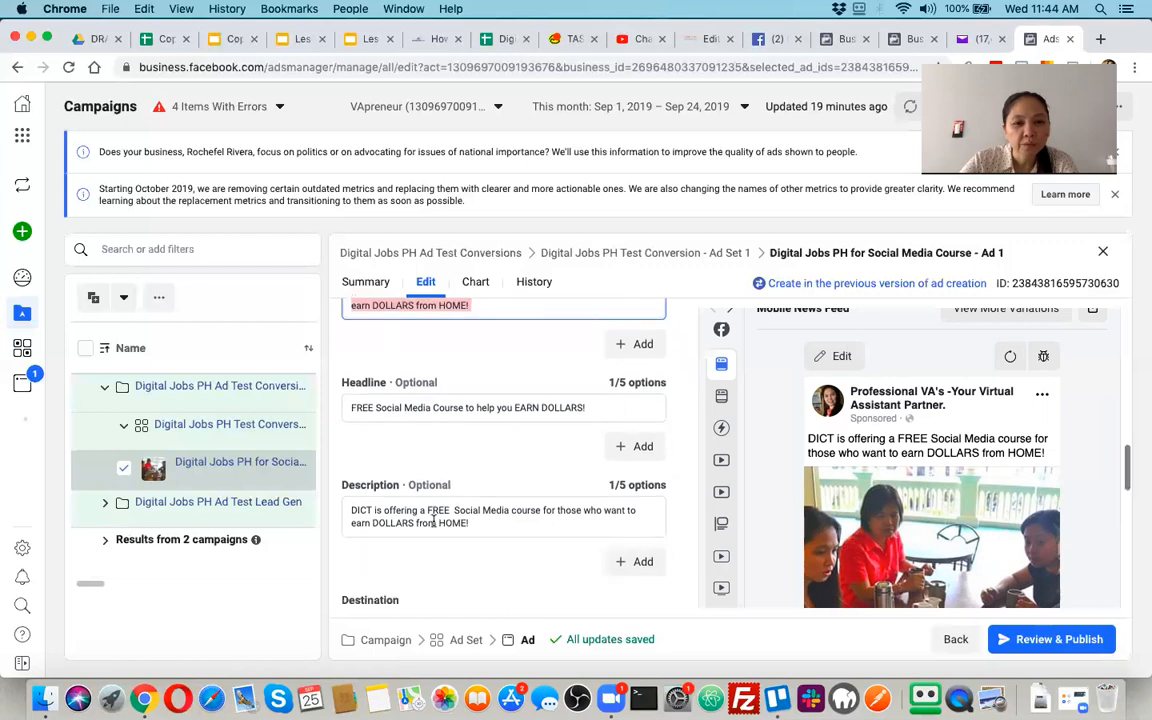
click(491, 520)
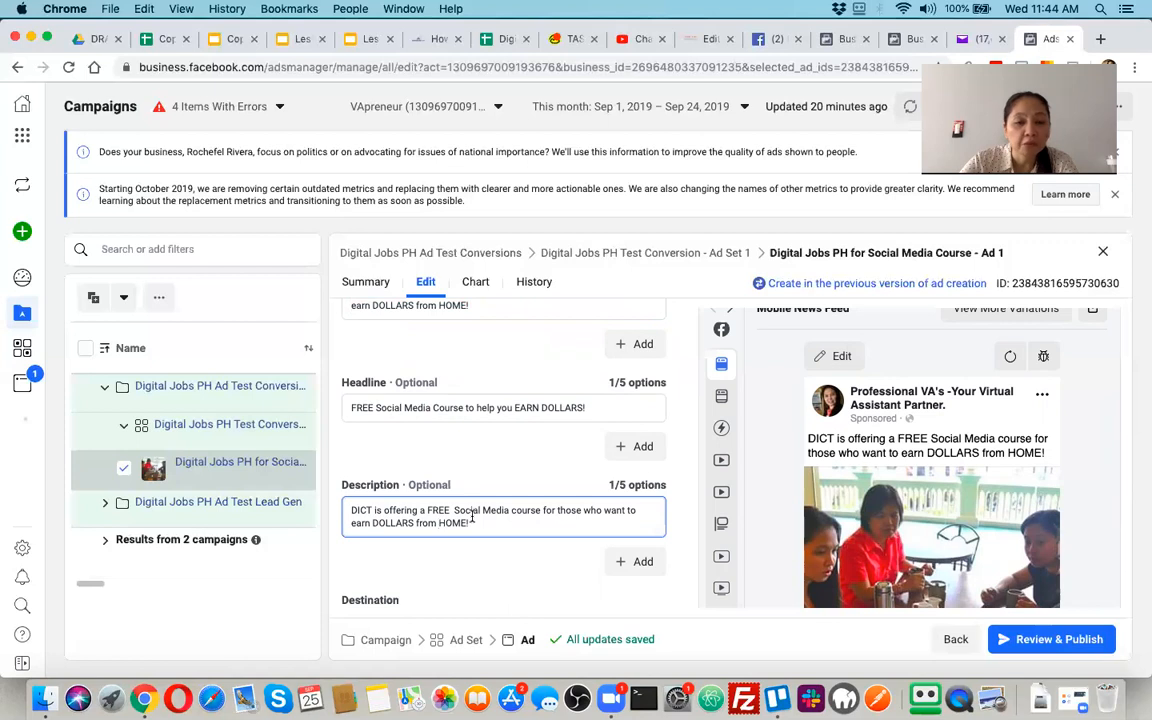
key(super+a)
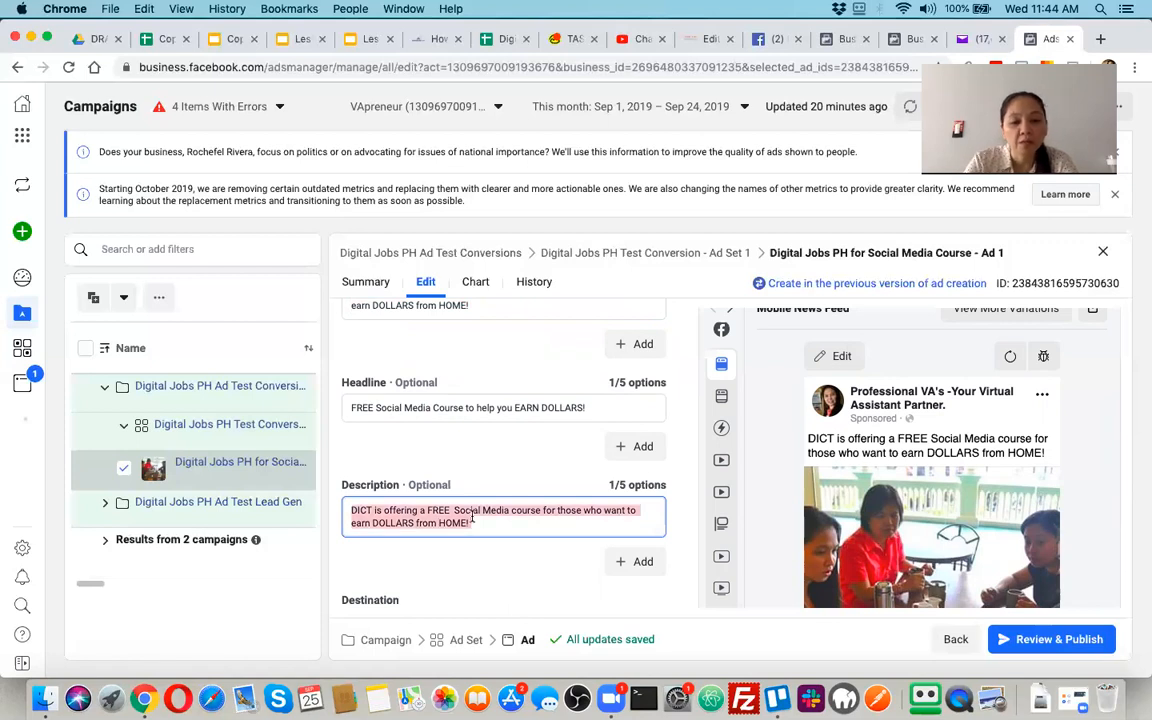
text(A DICT sponsored training)
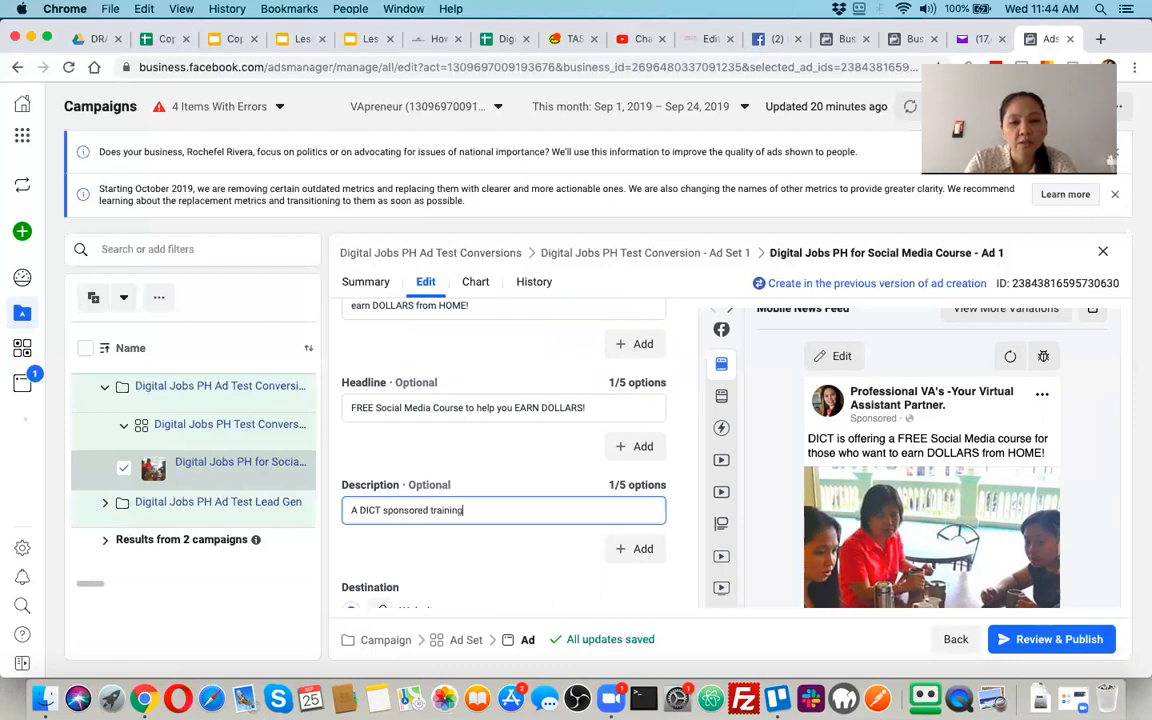
text(fr)
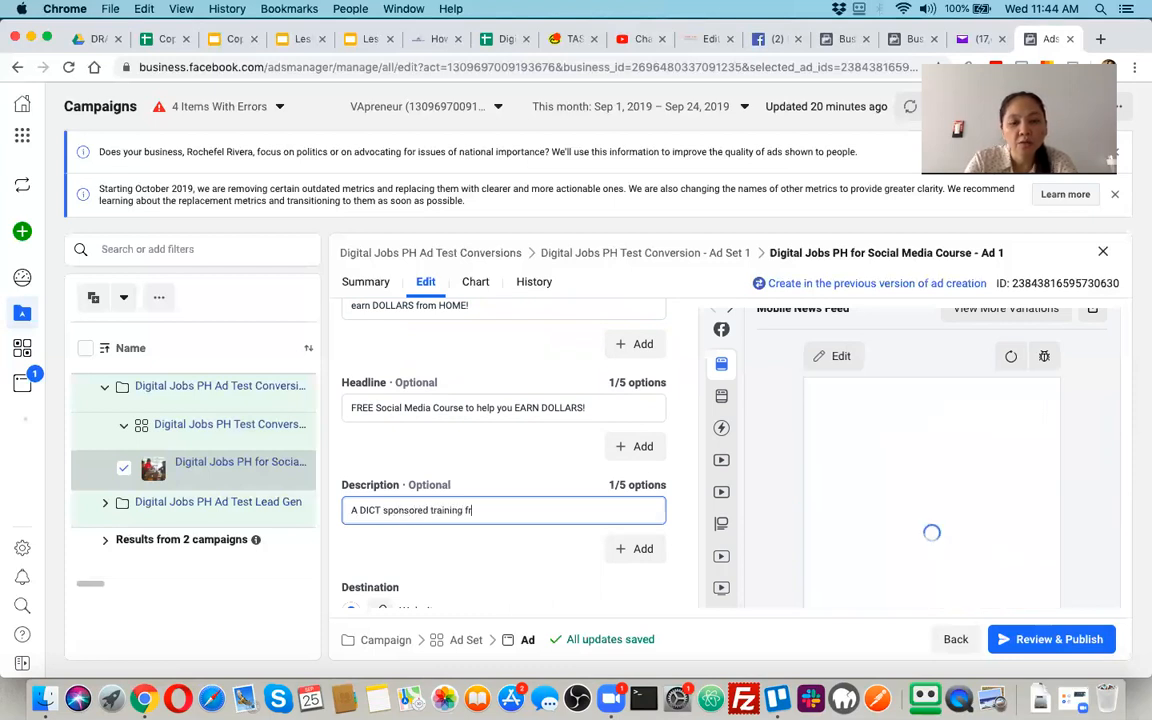
key(BackSpace)
text(or )
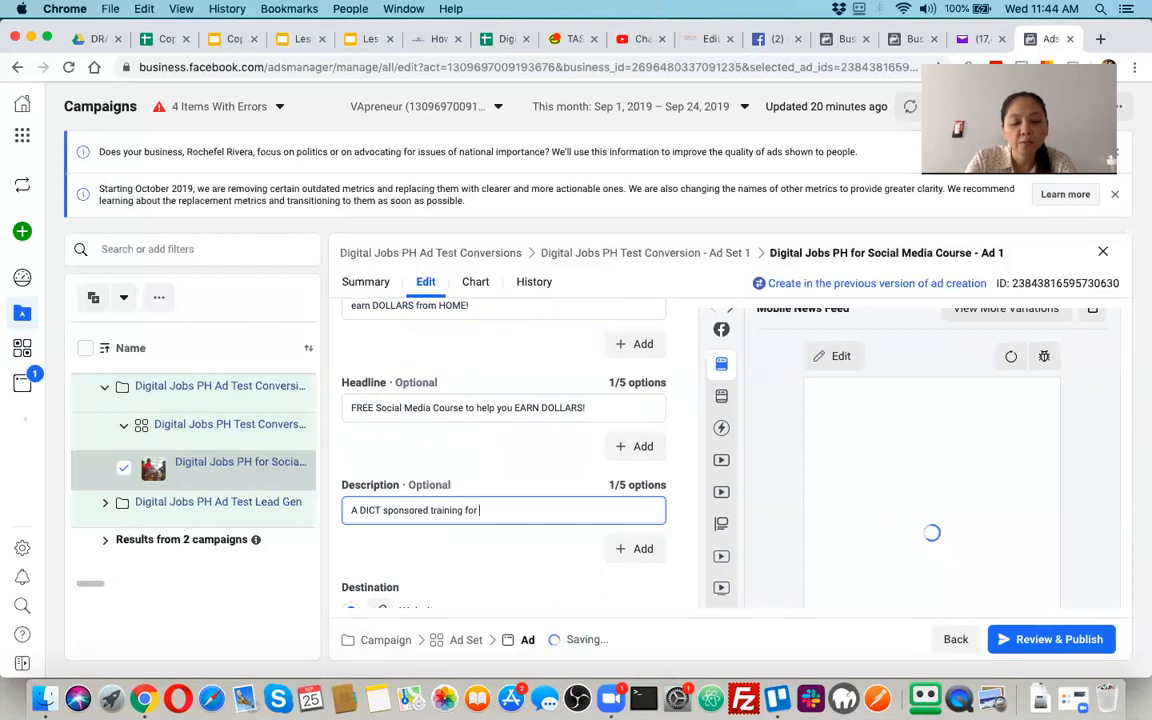
text(online professioanls and)
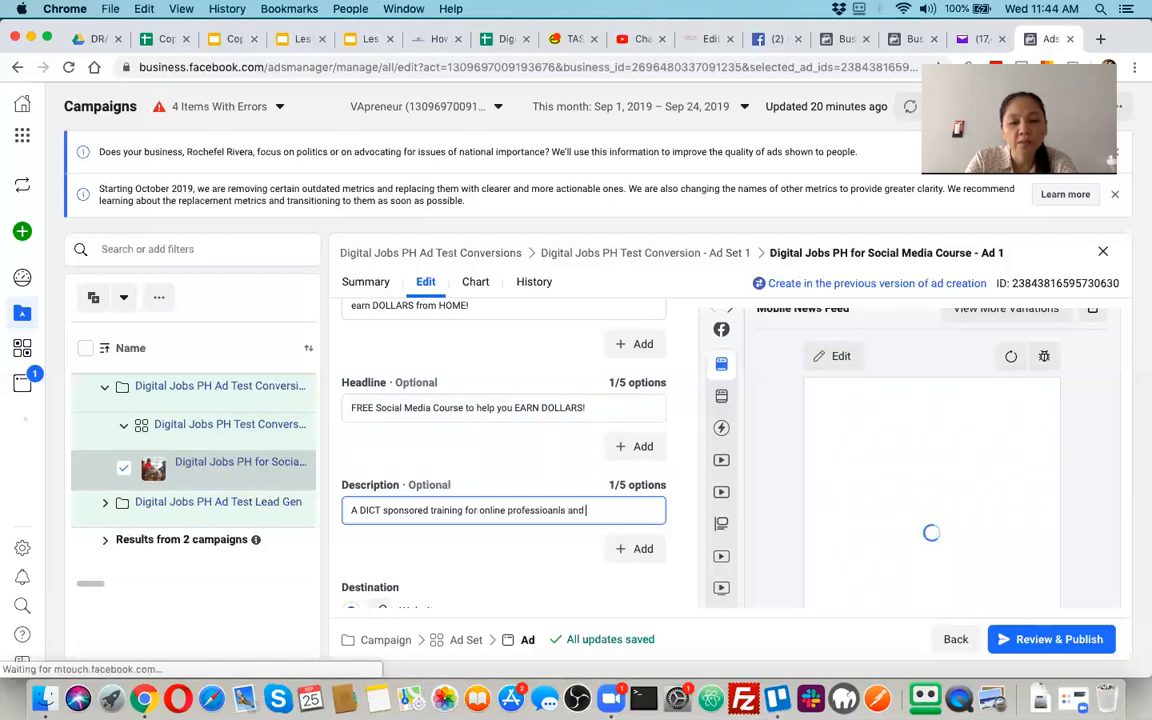
text( aspirants.)
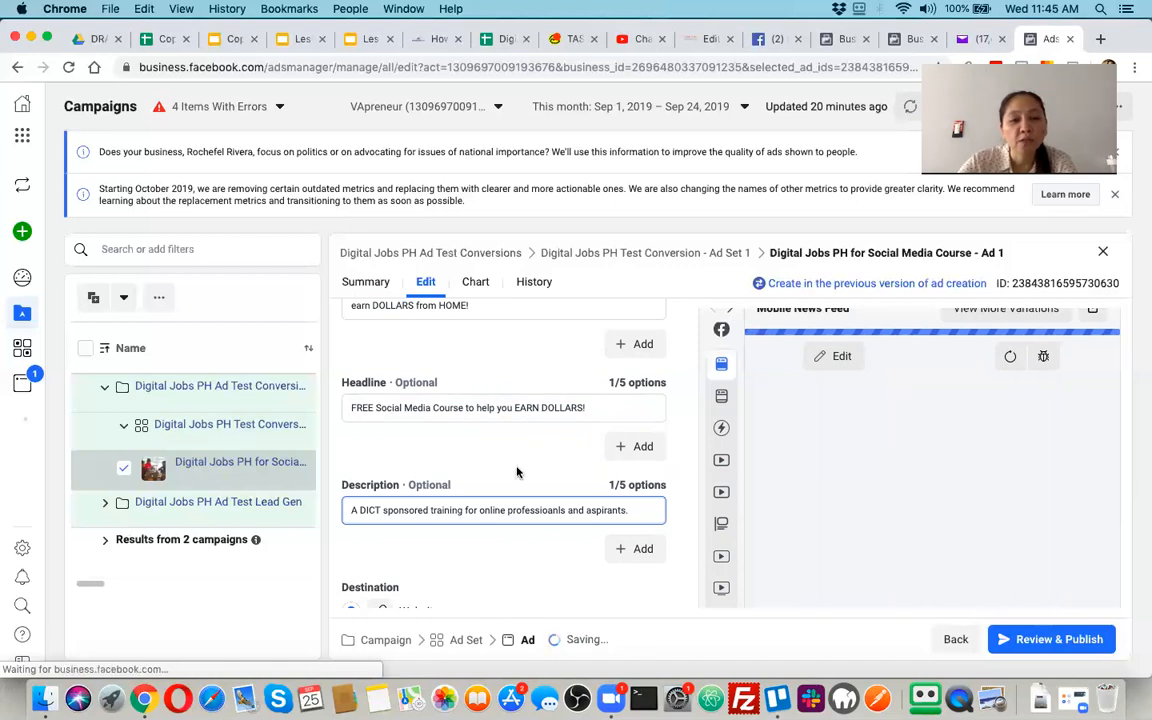
Correct the misspelled word in the ad description to "professionals"
scroll(517, 472, down, 2)
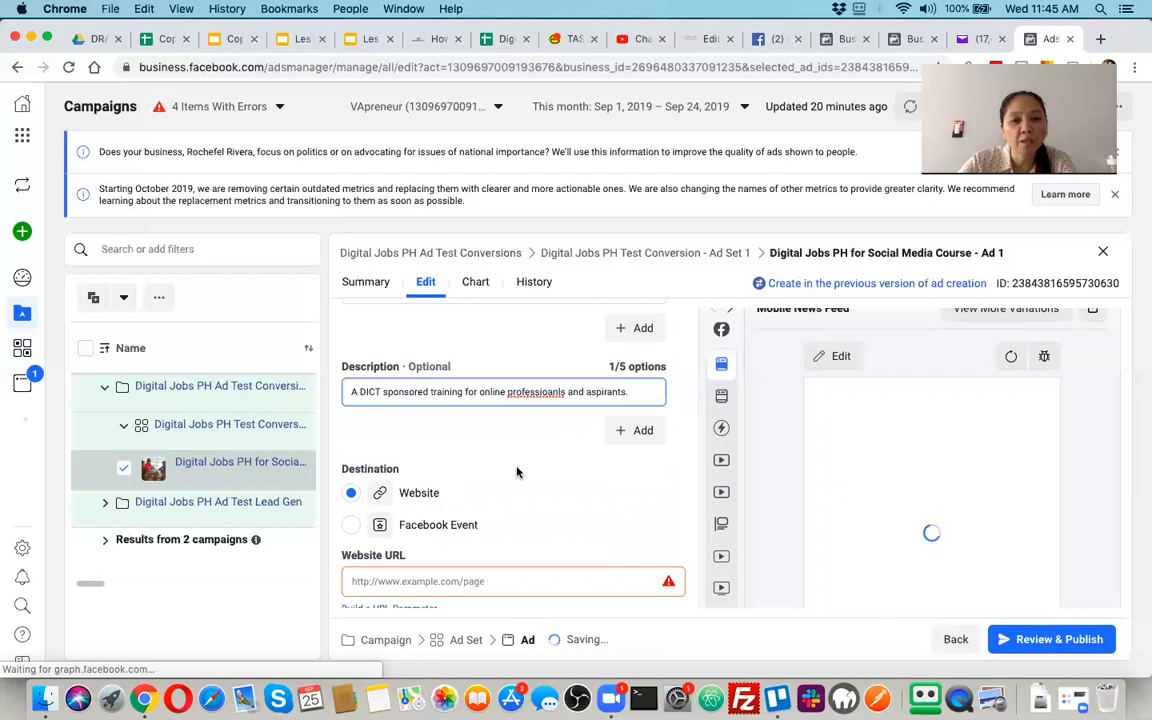
scroll(518, 472, down, 2)
scroll(519, 471, up, 4)
scroll(518, 471, up, 4)
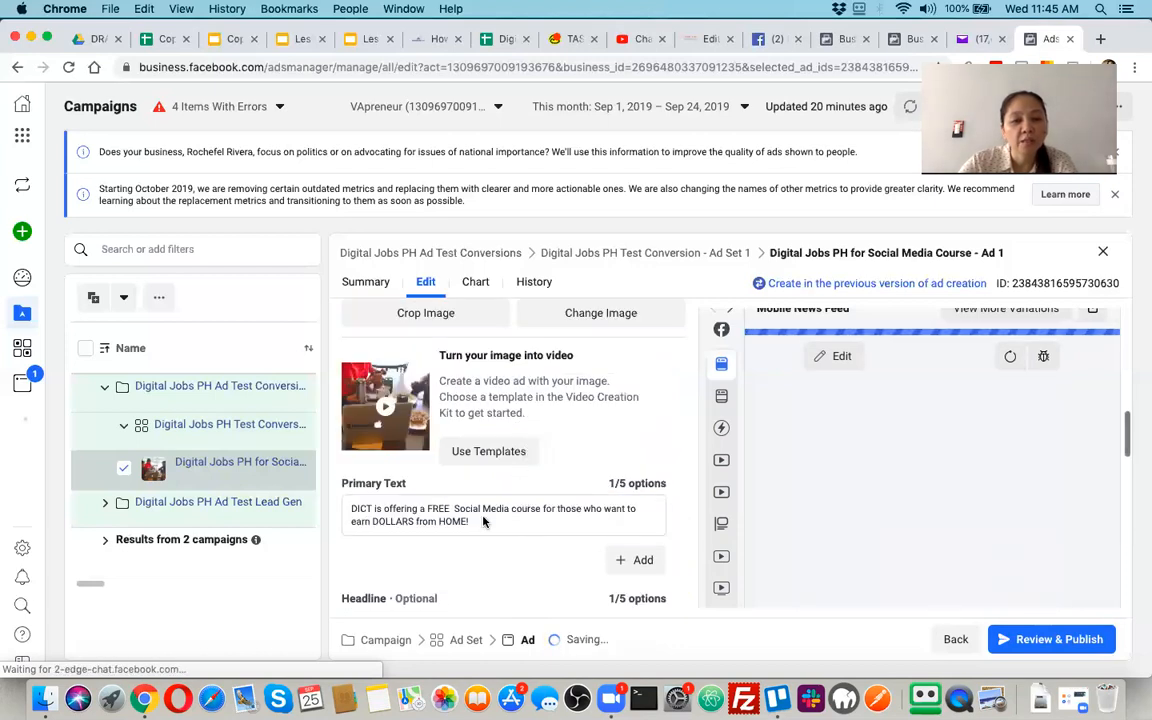
scroll(486, 484, down, 1)
click(486, 484)
scroll(490, 500, down, 6)
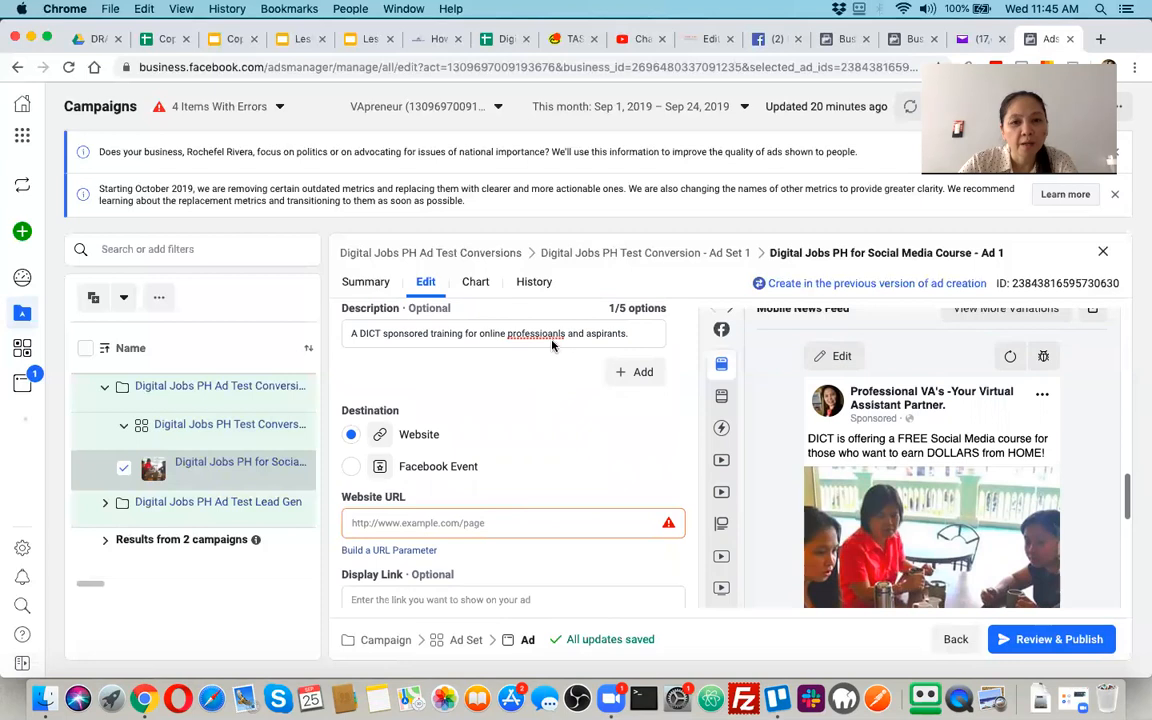
click(552, 343)
key(BackSpace)
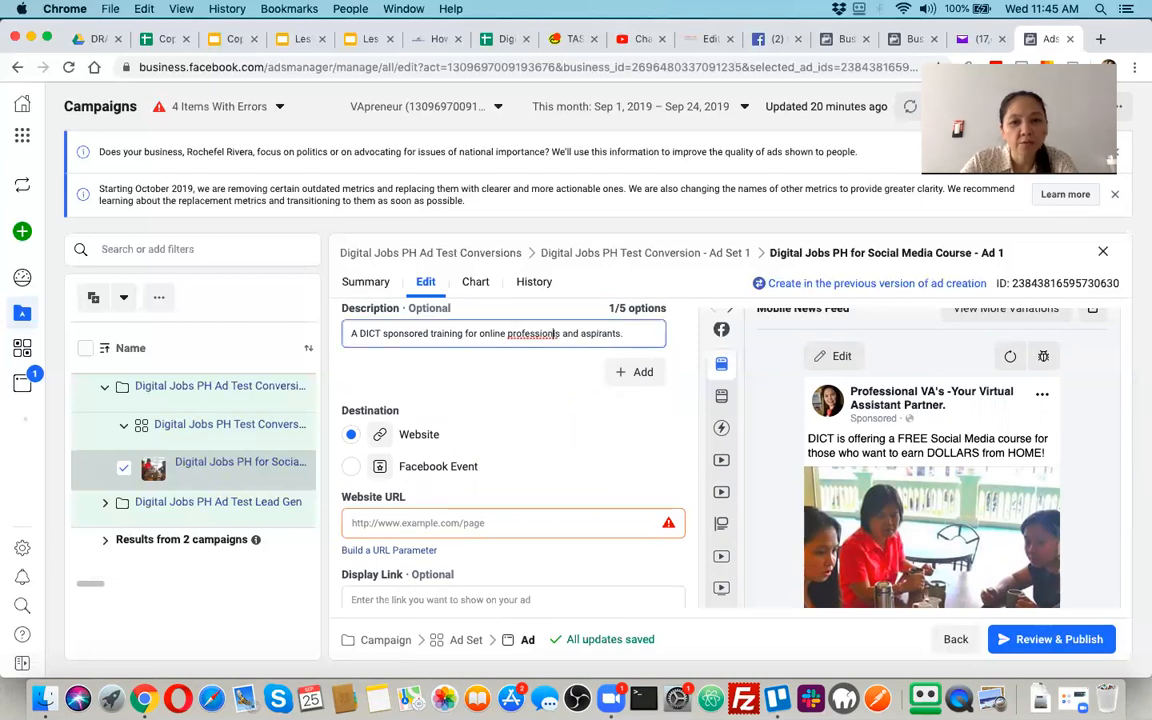
text(a)
Set the ad's website URL to the "/services" page of the advertiser's own .com domain
scroll(480, 430, down, 2)
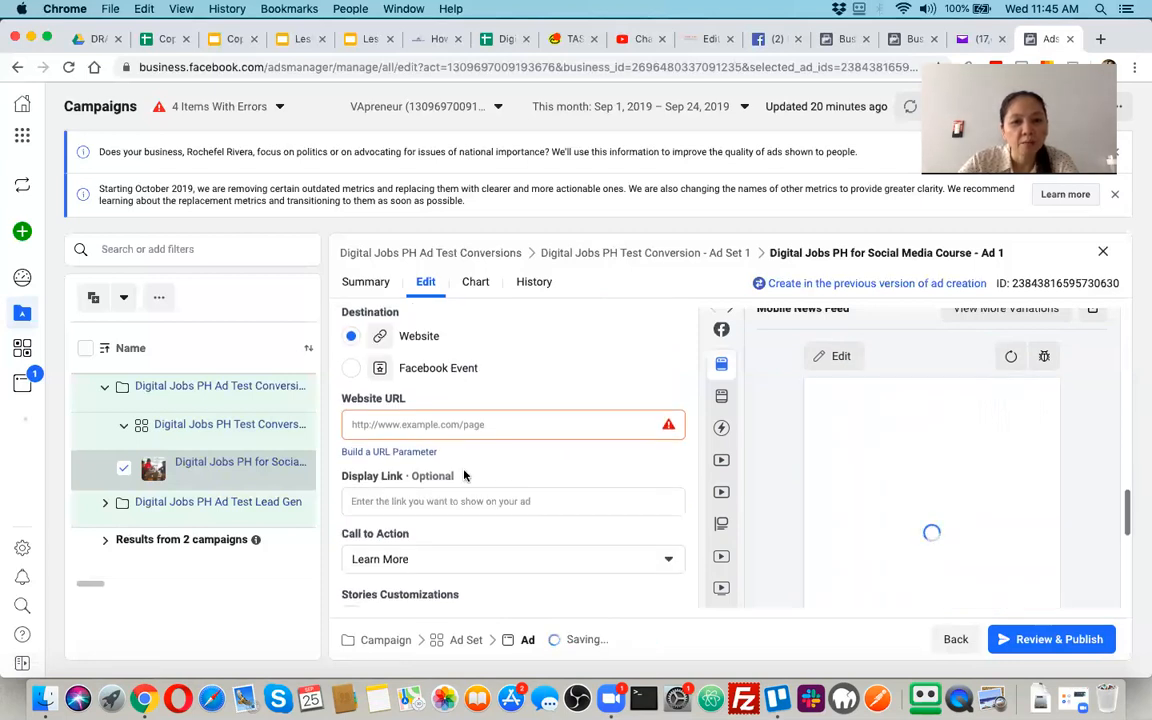
click(483, 427)
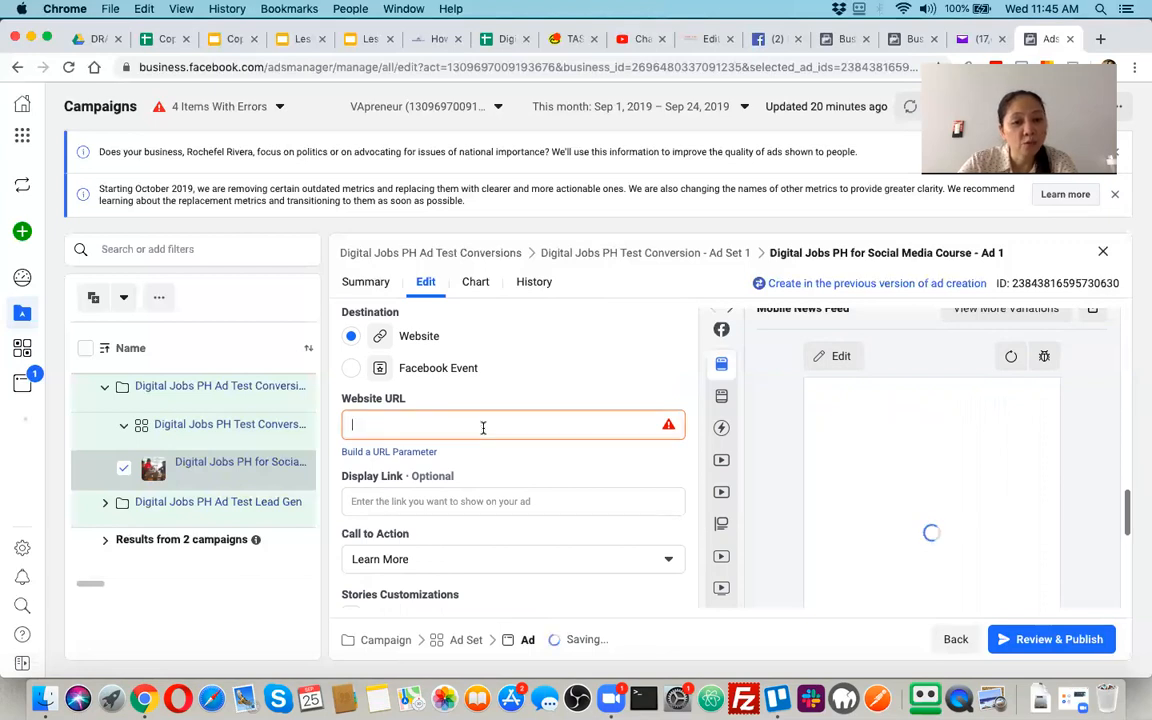
text(rocheel)
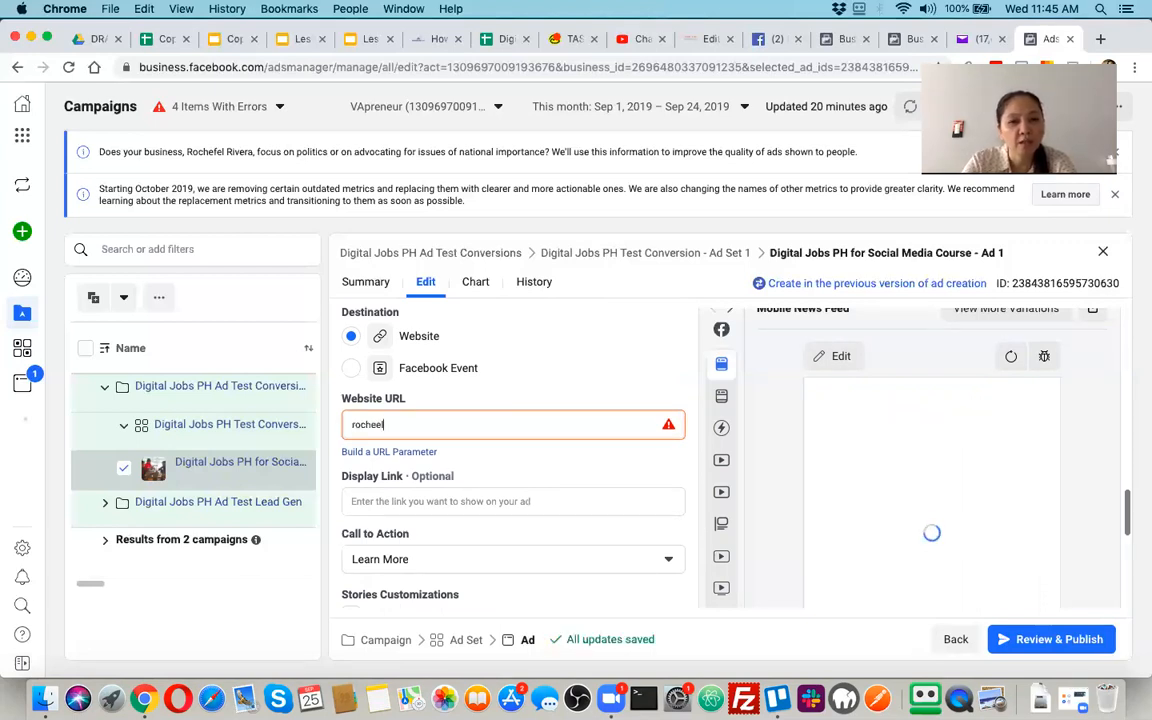
key(BackSpace)
key(BackSpace)
text(felrivera.com/services)
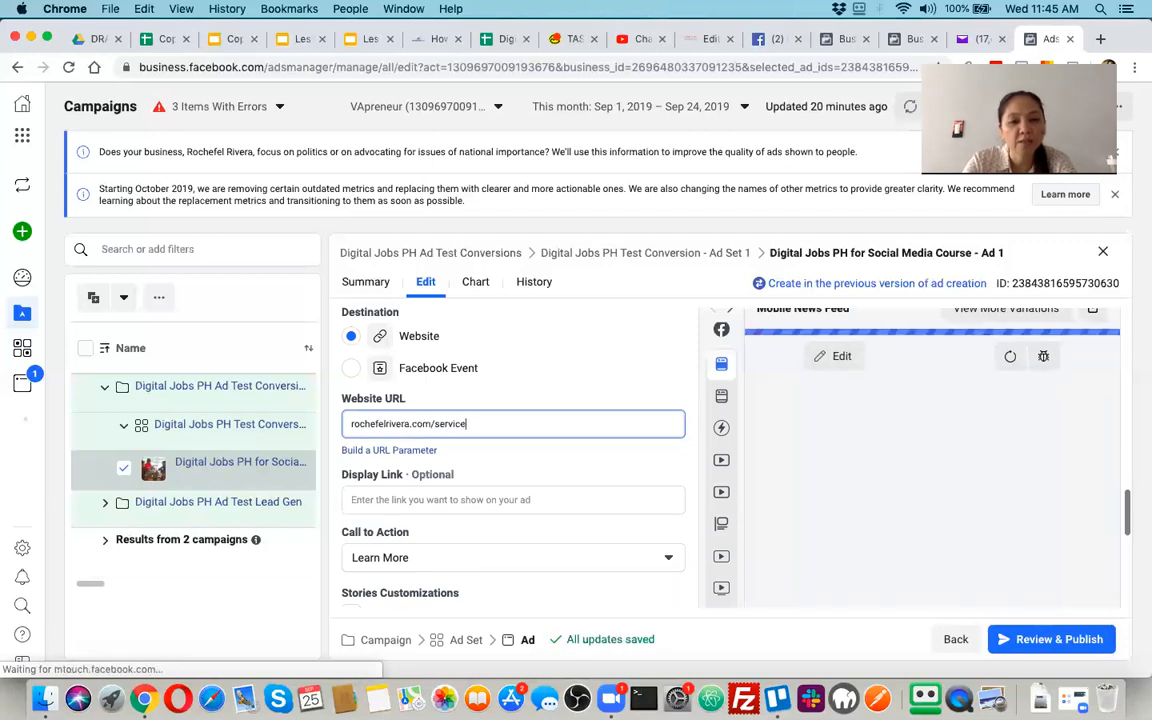
Fill in the display link with a copy of the website URL
click(483, 501)
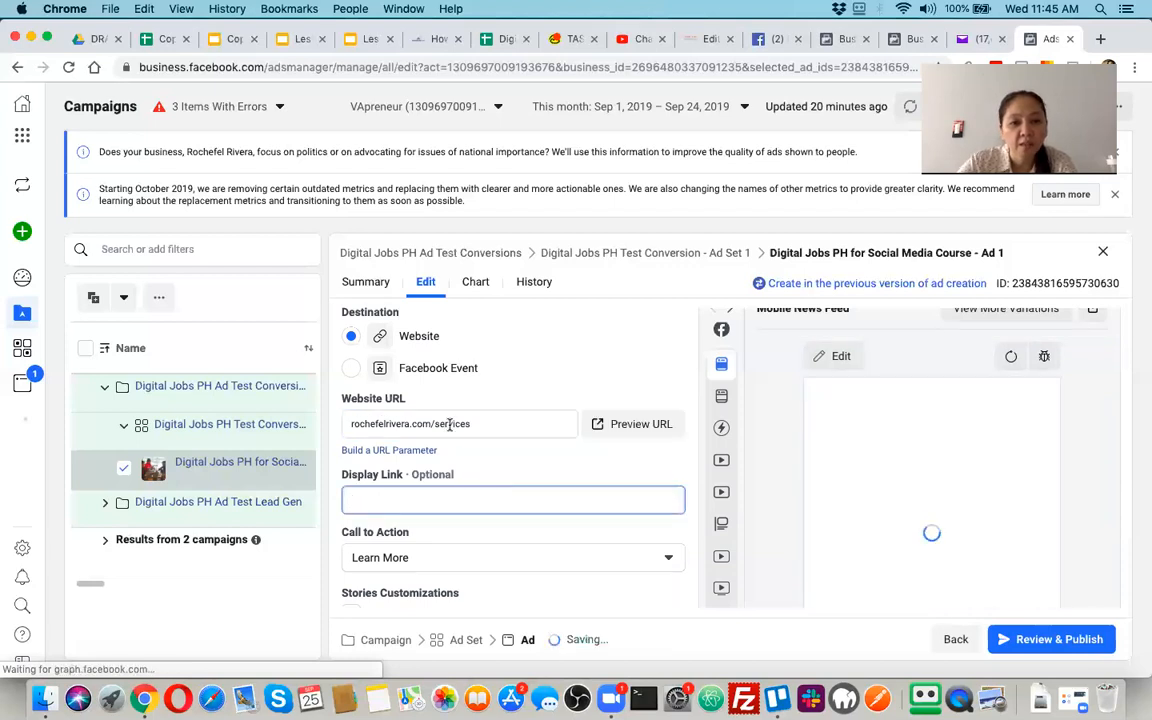
triple_click(414, 428)
key(super+c)
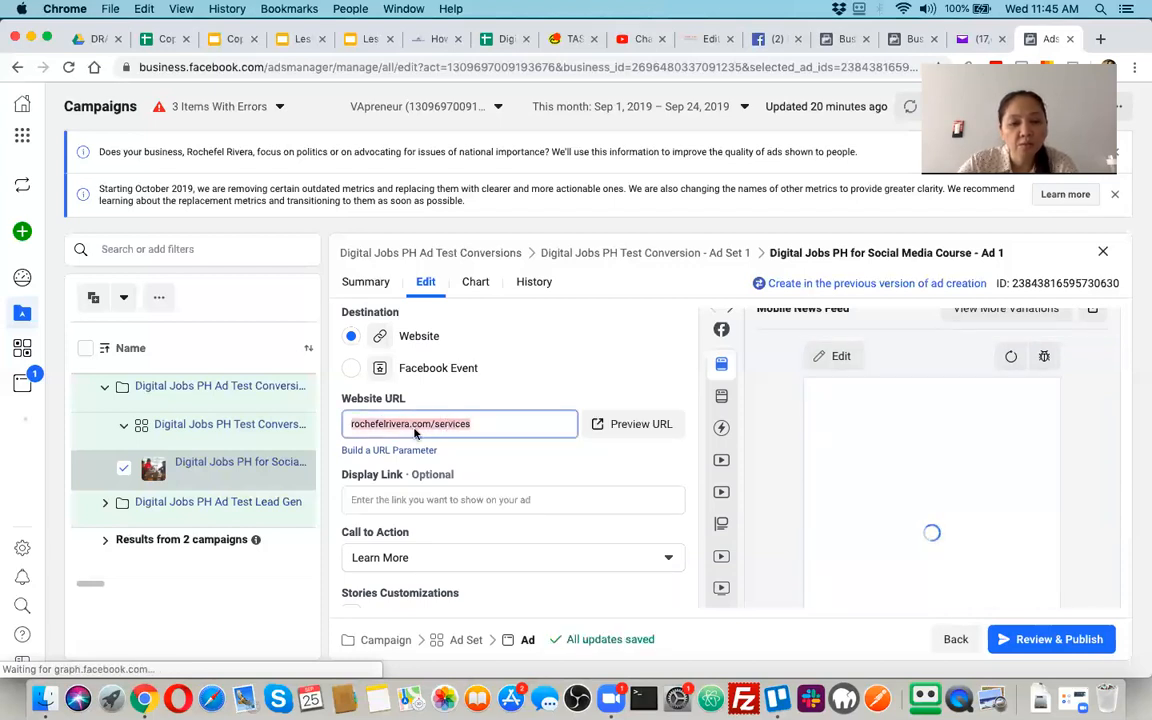
click(407, 503)
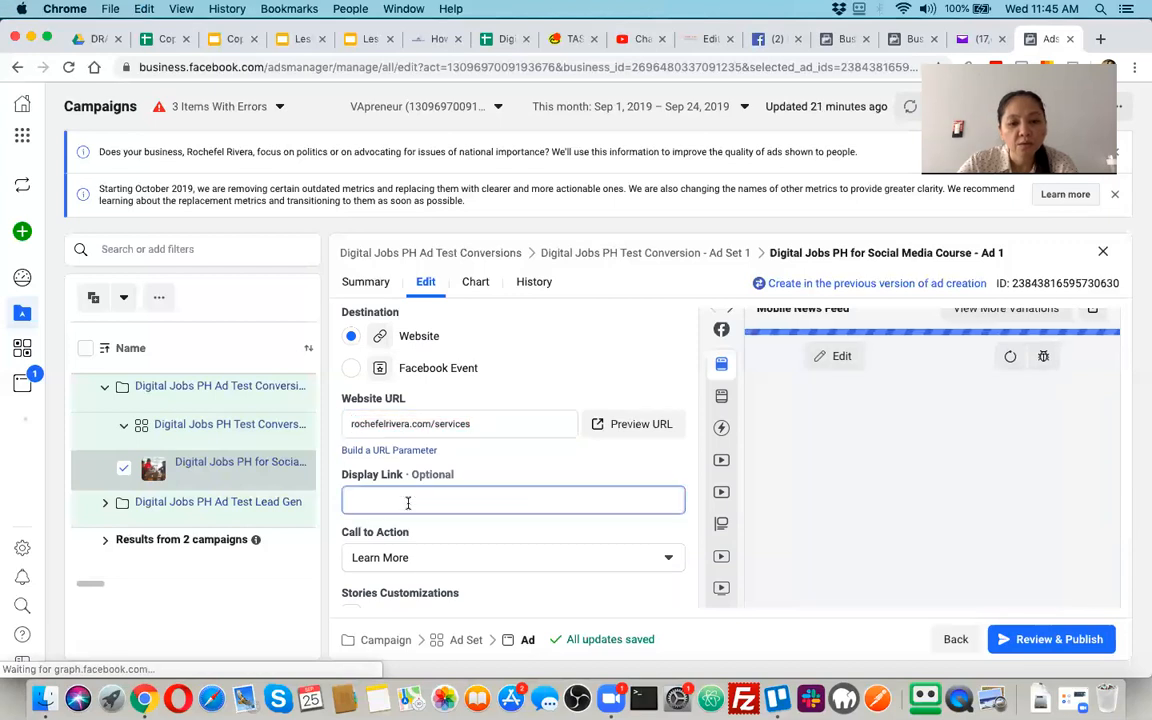
key(super+v)
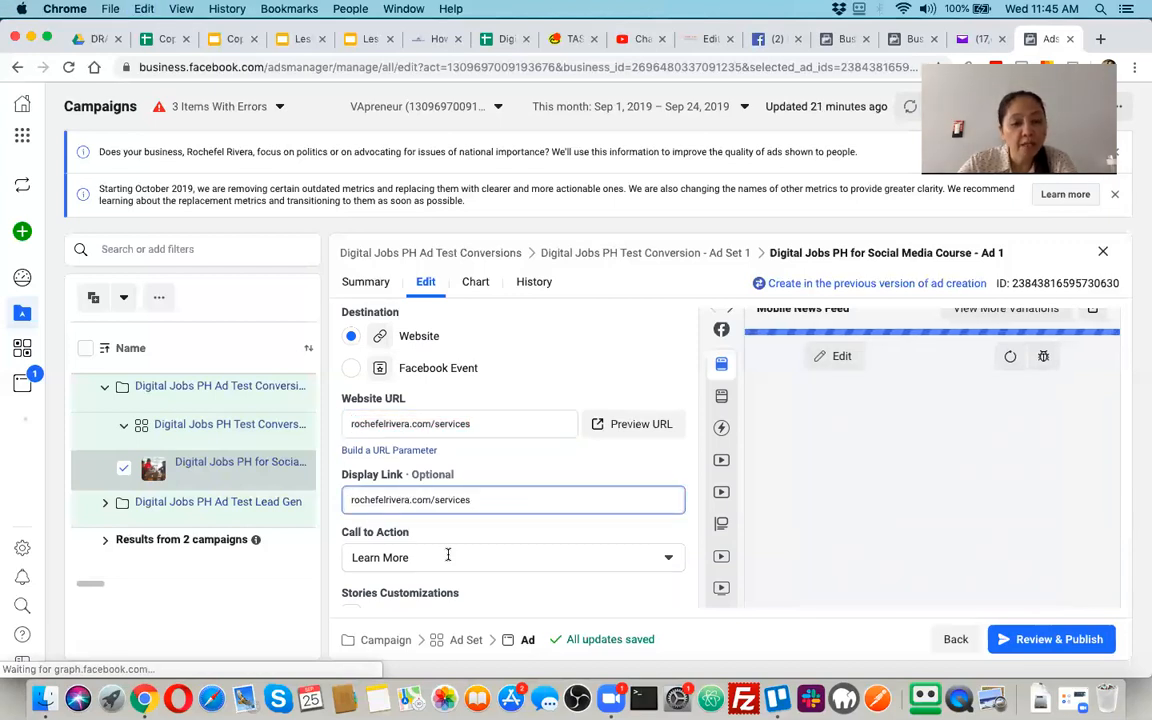
Set the ad's call to action to "Apply Now" and check it in the Mobile News Feed preview
scroll(448, 558, down, 2)
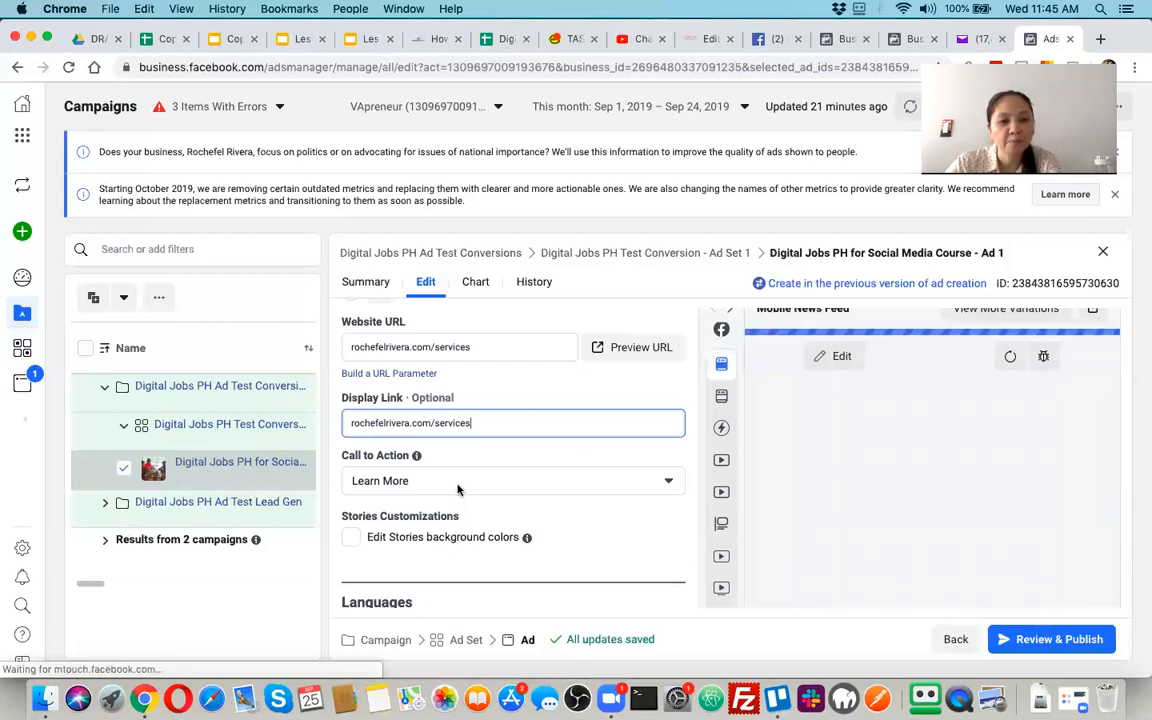
click(458, 484)
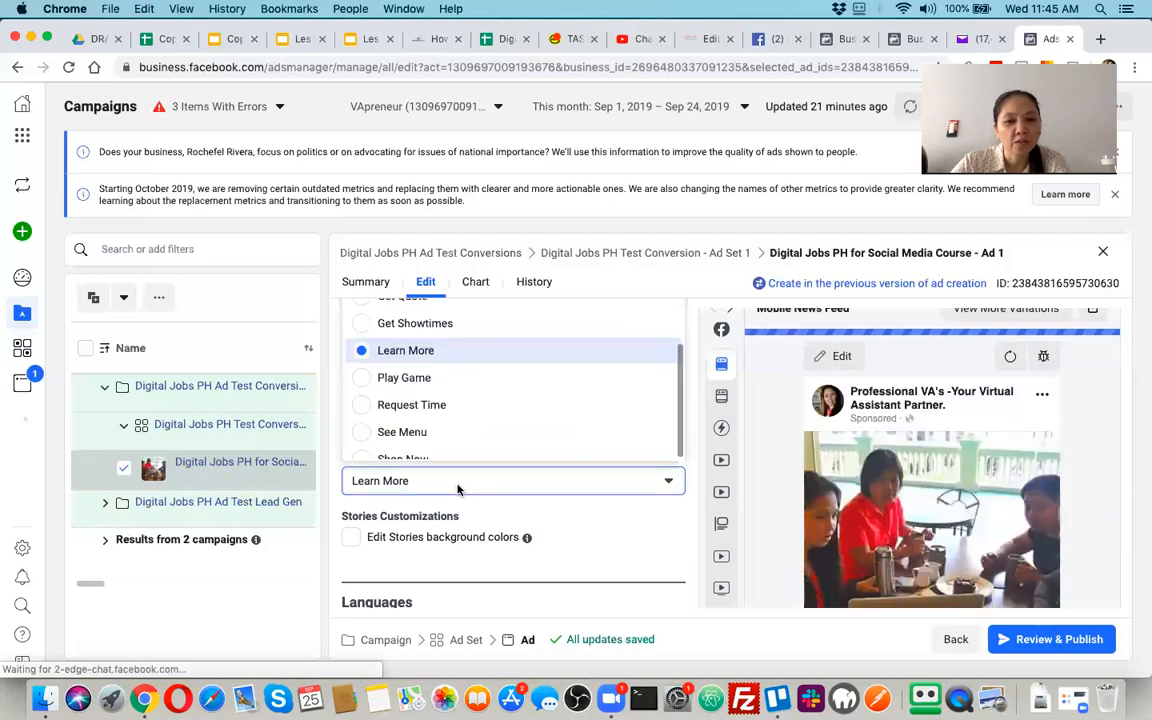
scroll(452, 408, up, 2)
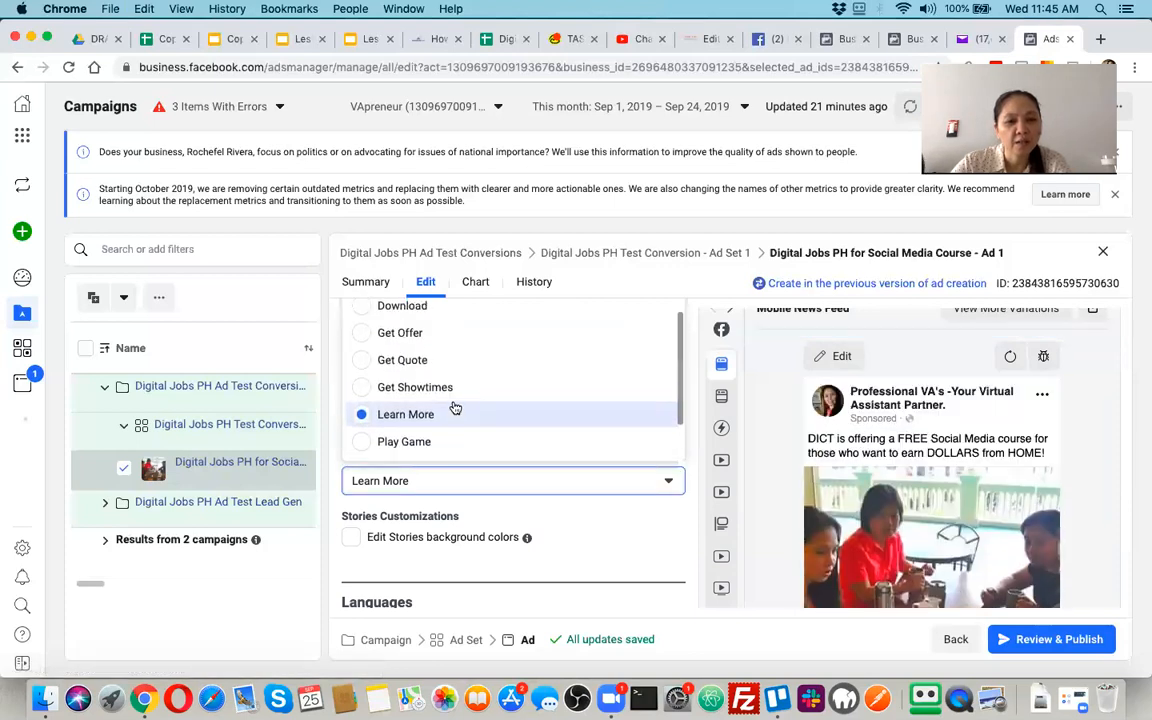
scroll(454, 408, up, 1)
scroll(453, 405, up, 4)
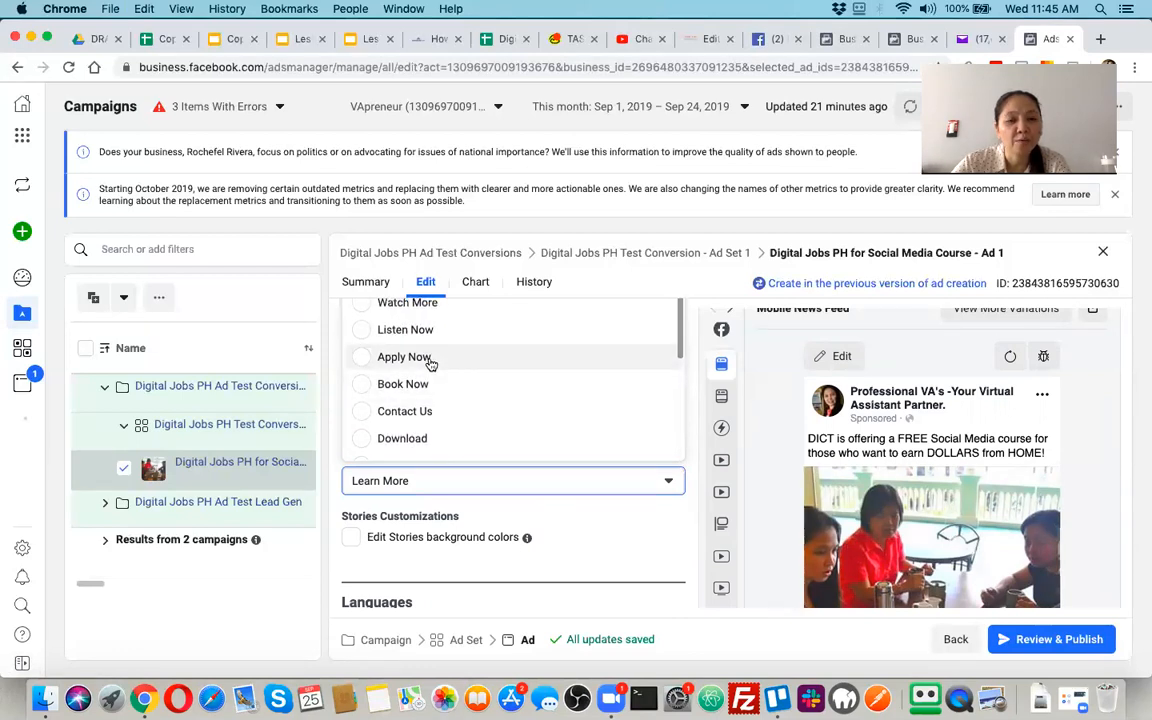
click(430, 364)
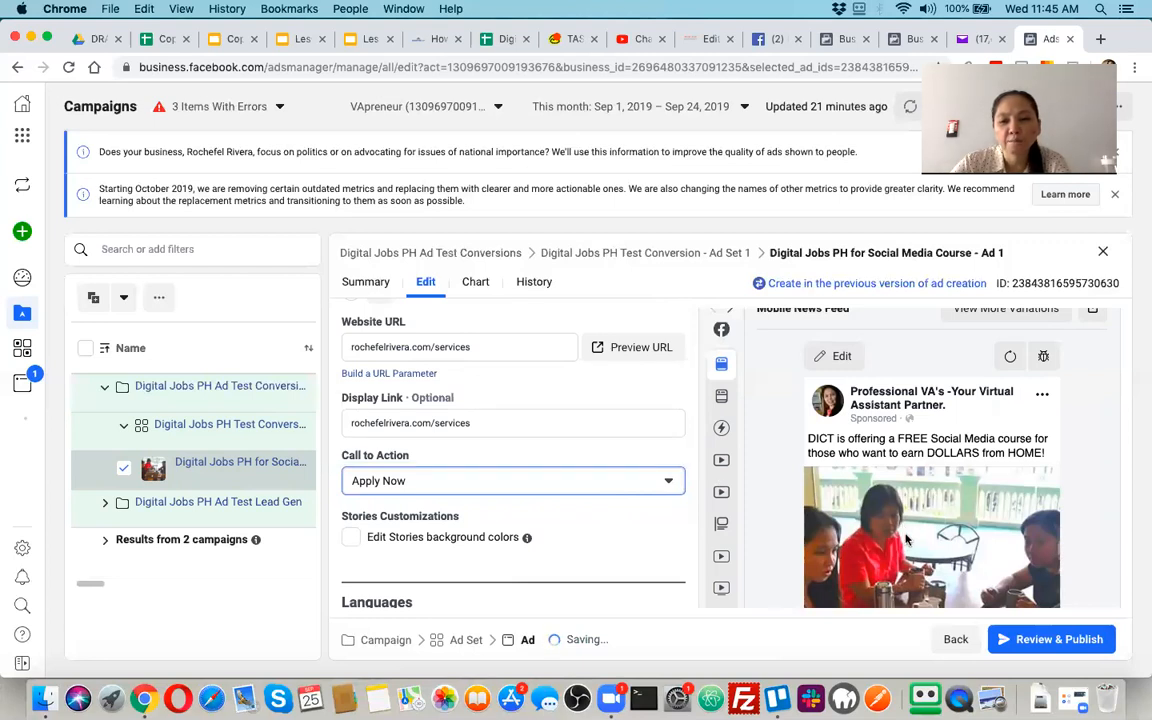
scroll(906, 540, down, 5)
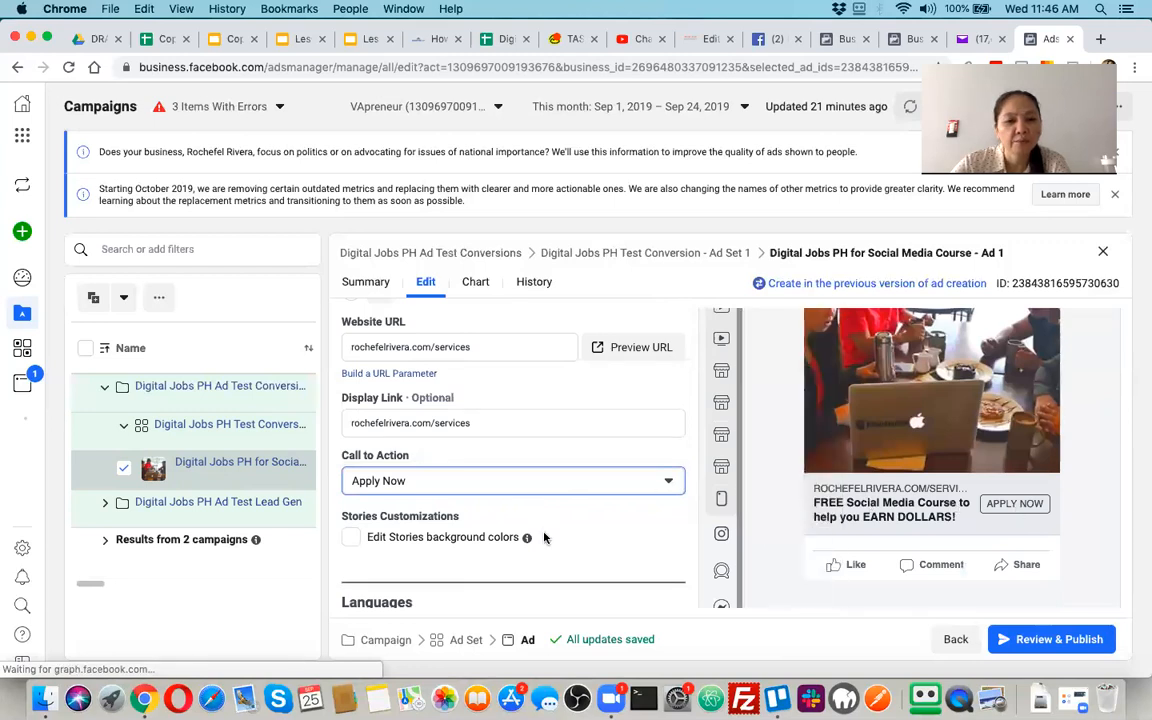
Enable editing of the Stories background colors and set the top color to orange, #D87623
scroll(544, 538, down, 1)
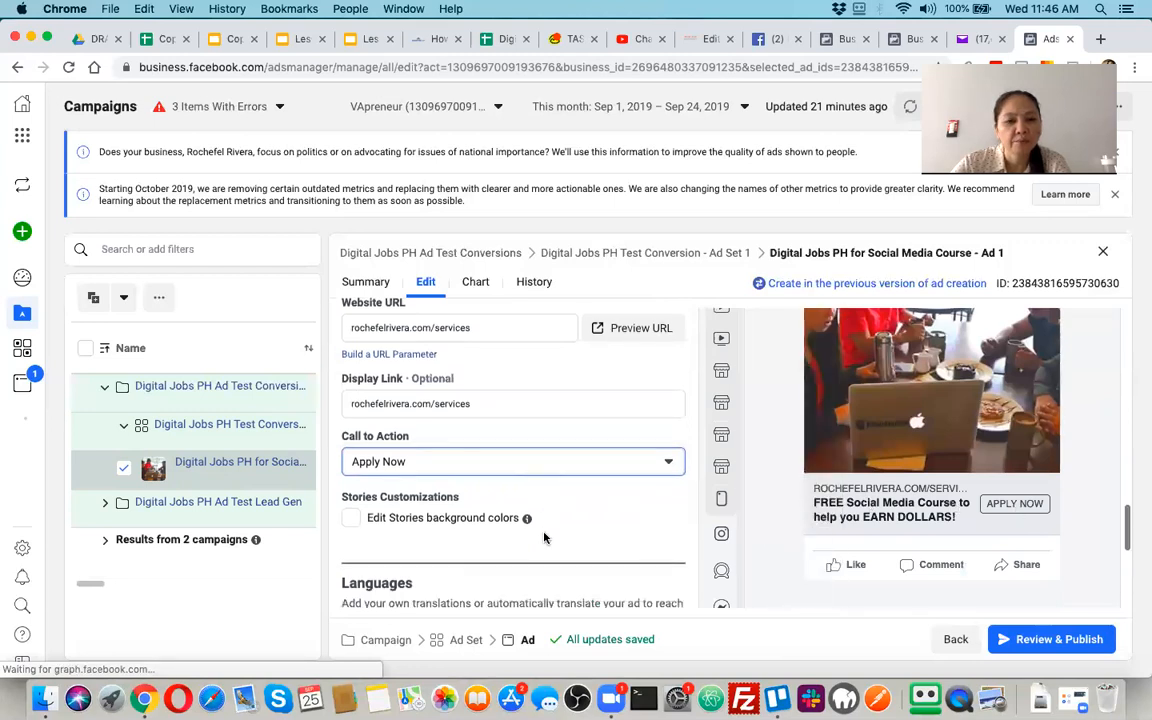
click(352, 518)
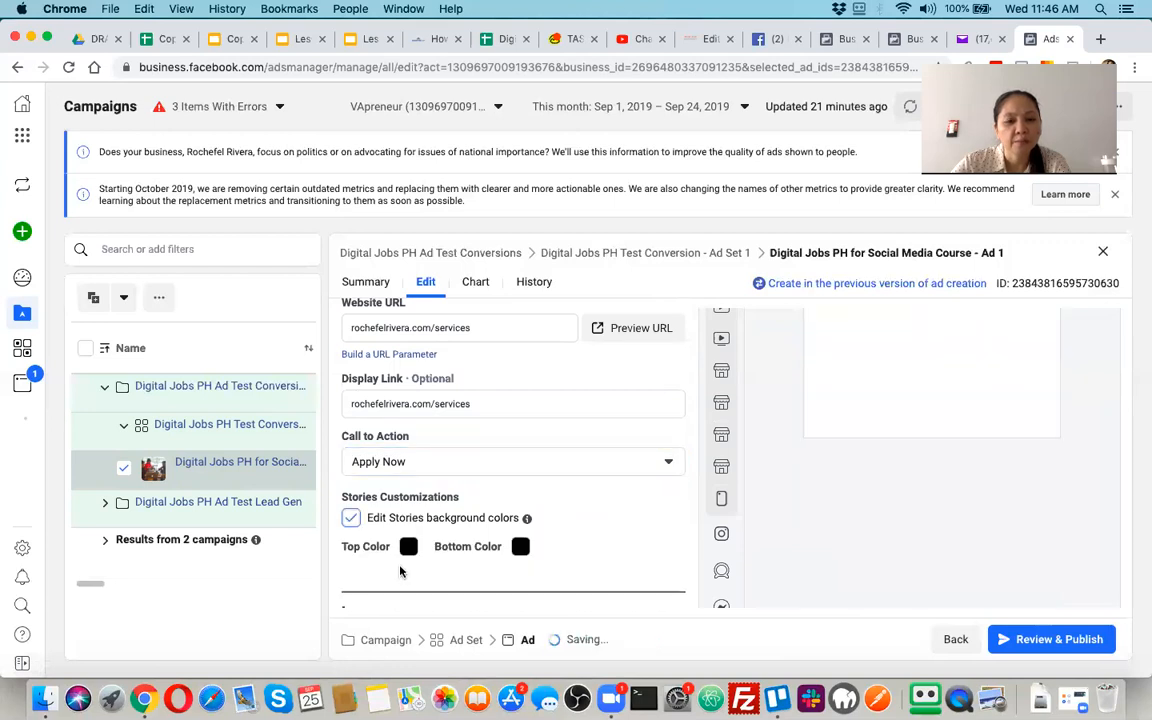
scroll(400, 571, down, 1)
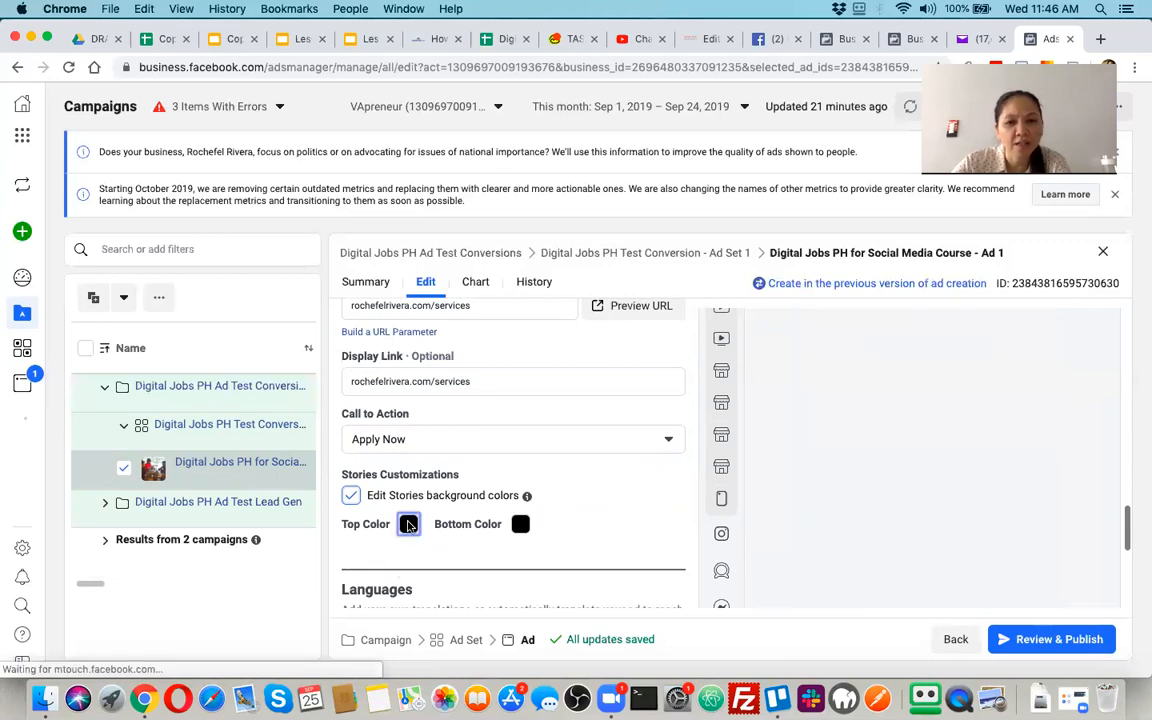
click(409, 524)
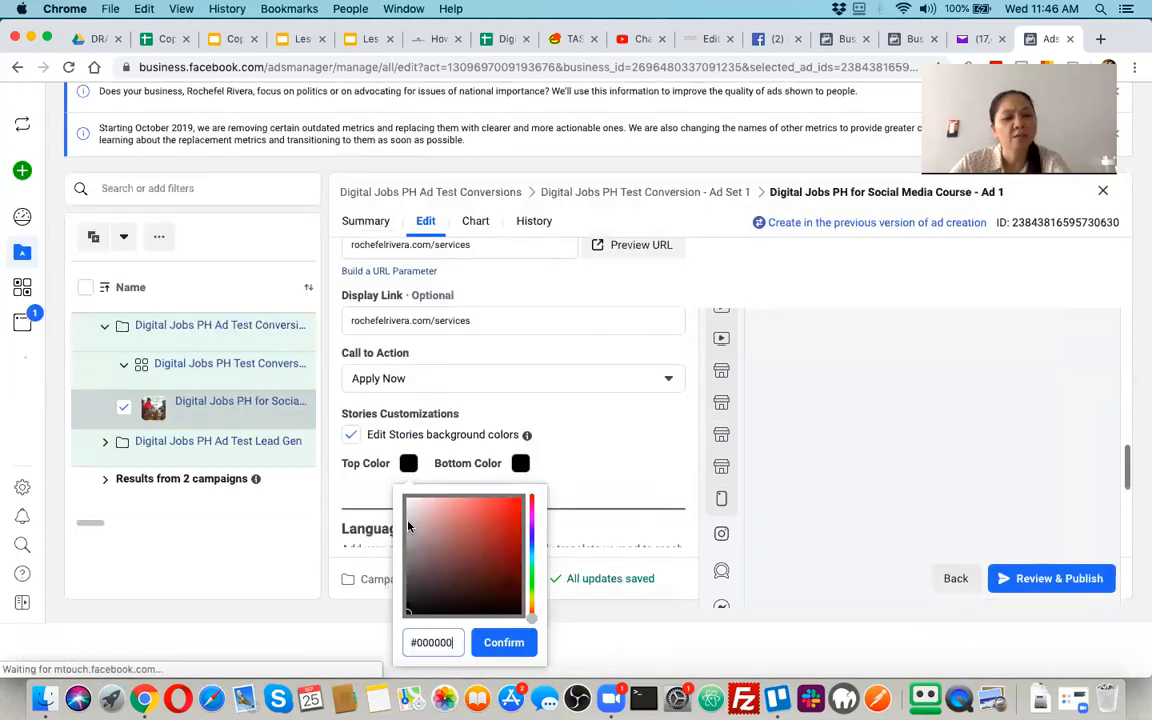
click(467, 516)
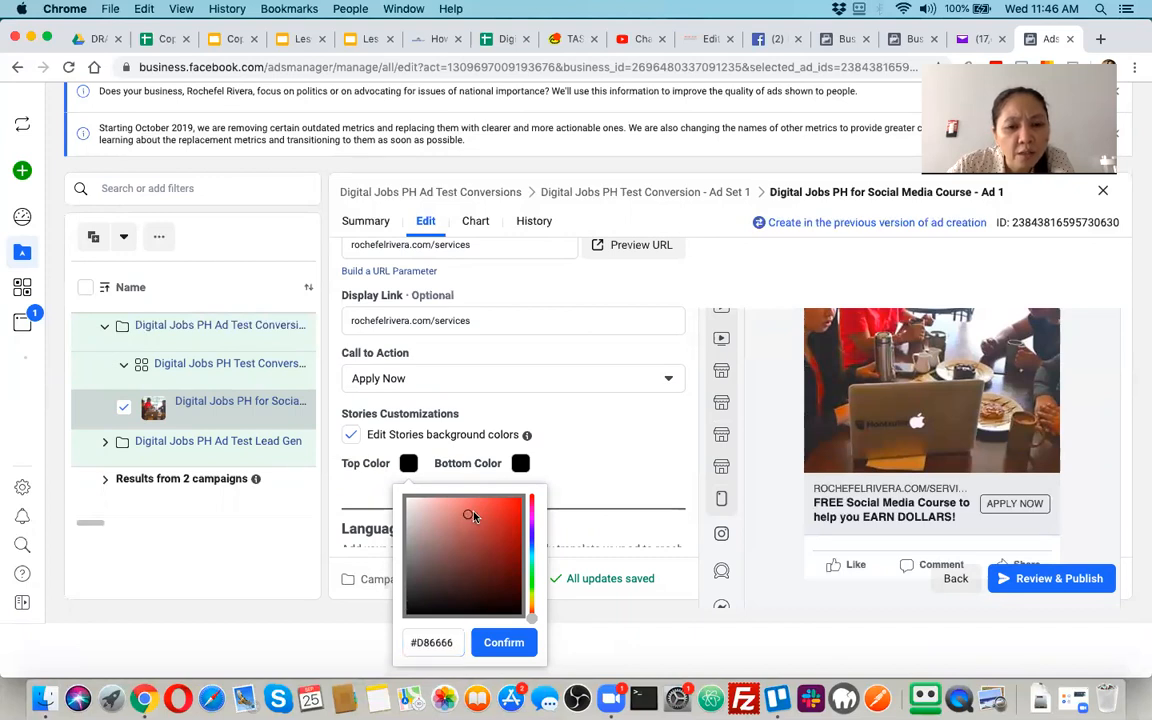
click(477, 509)
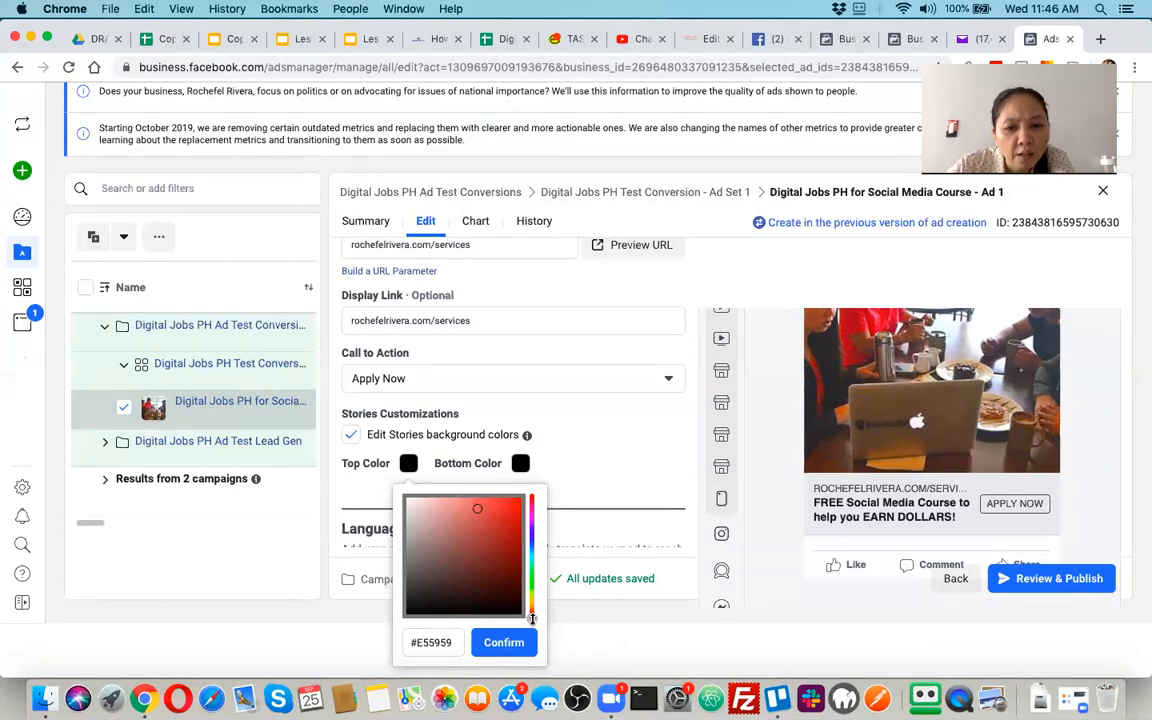
drag(532, 618, 532, 609)
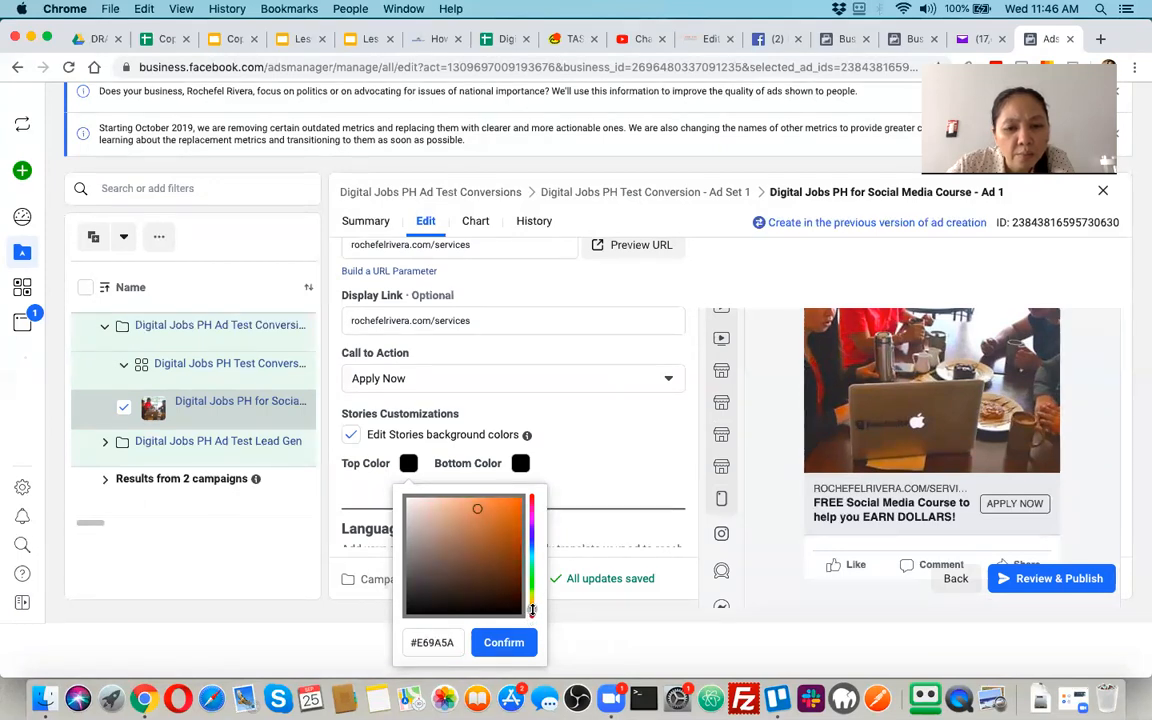
click(504, 514)
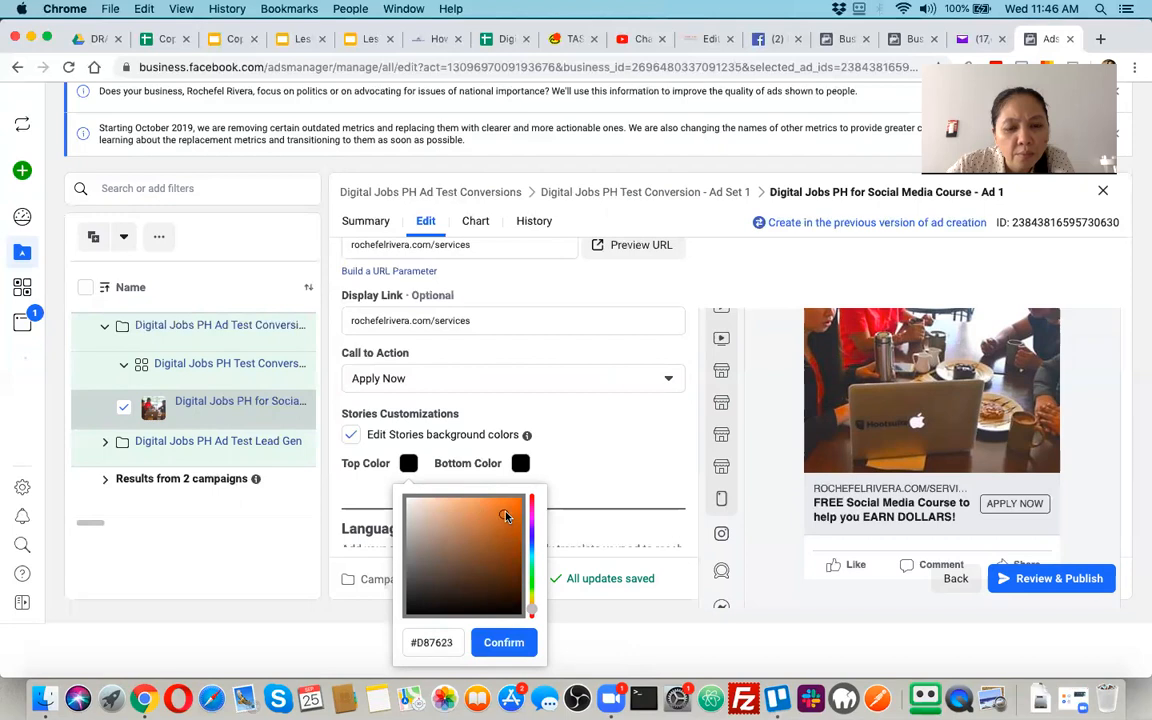
click(498, 648)
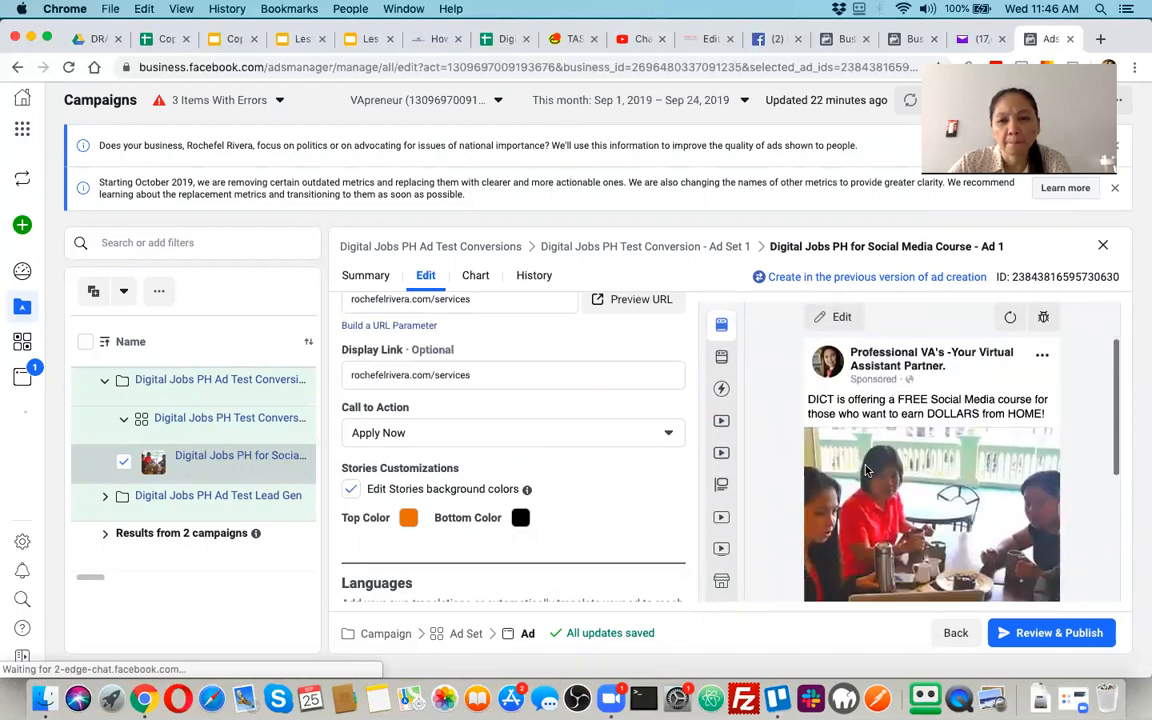
Review the ad preview, the language and conversion tracking options, and the completed link, description and headline settings
scroll(866, 470, down, 5)
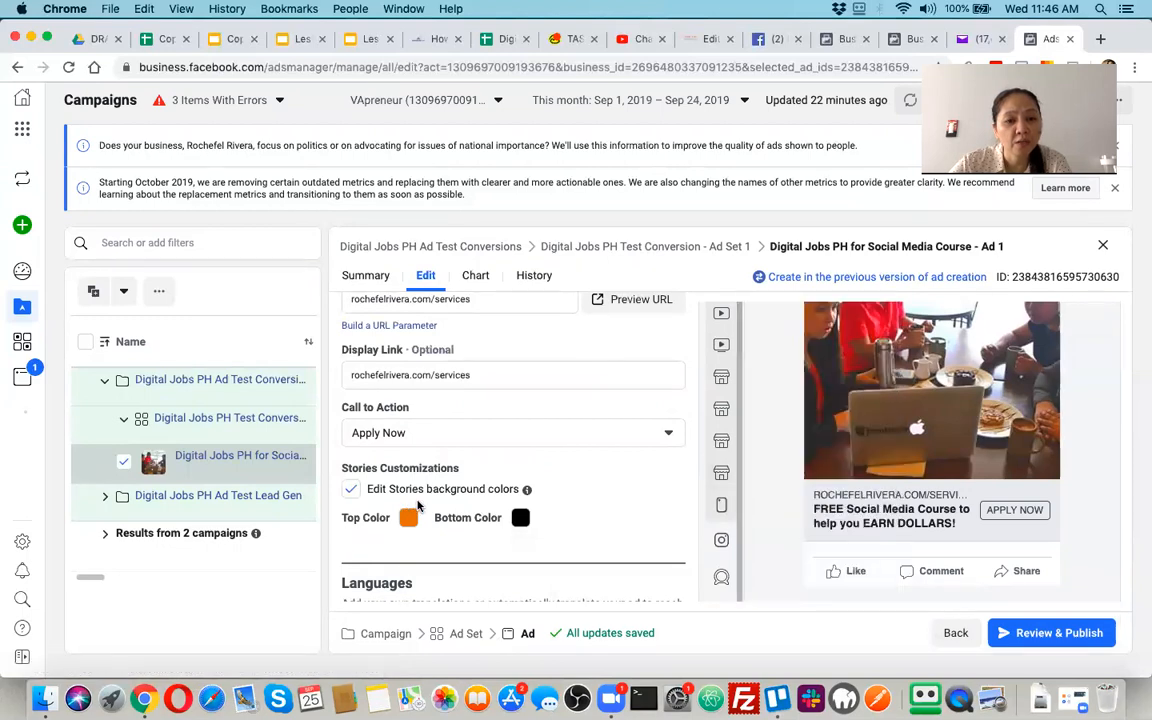
scroll(760, 480, up, 2)
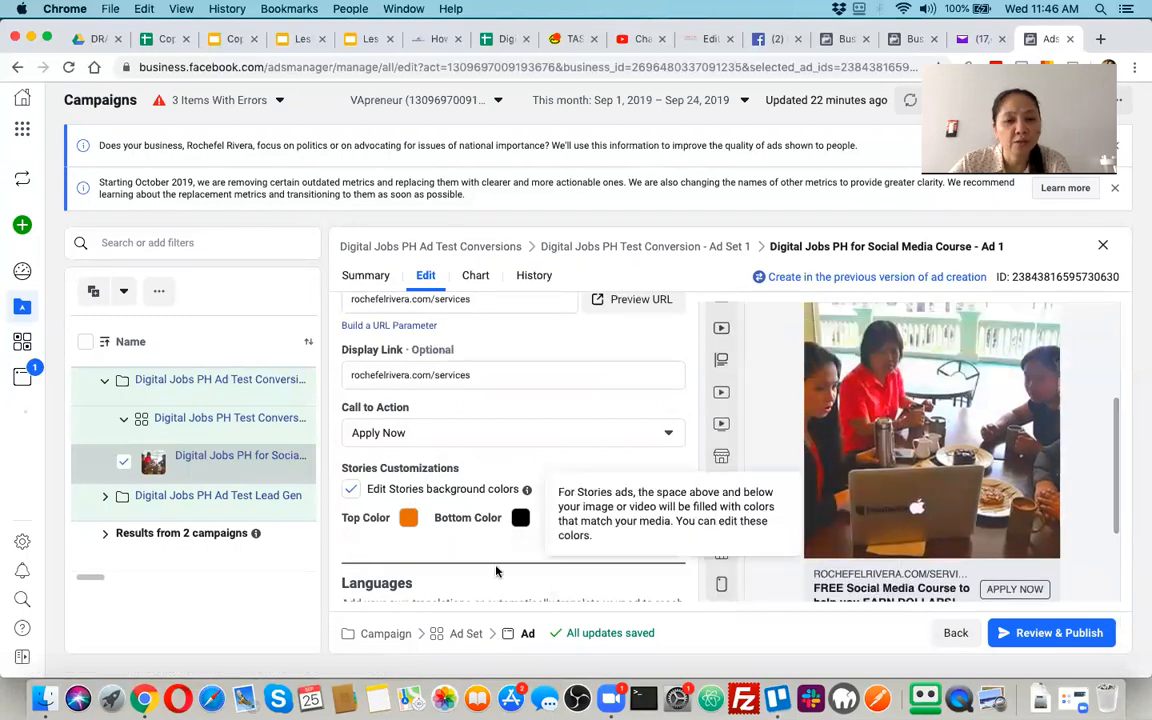
scroll(497, 560, down, 2)
scroll(497, 570, down, 4)
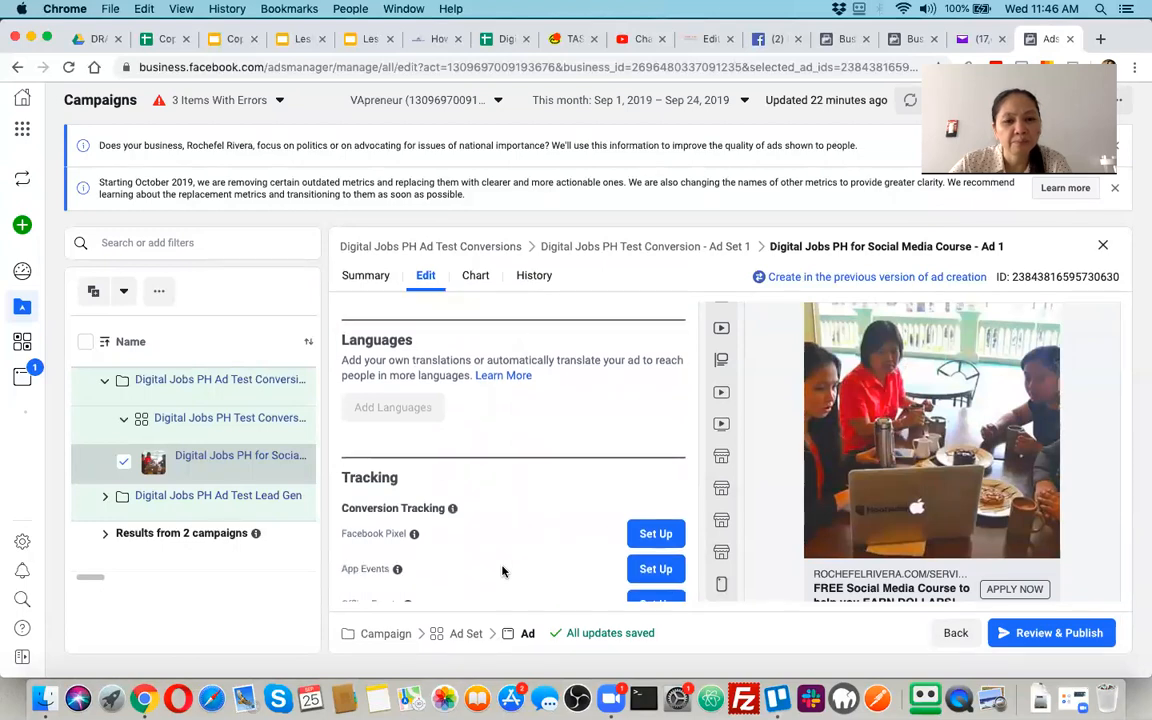
scroll(502, 570, down, 3)
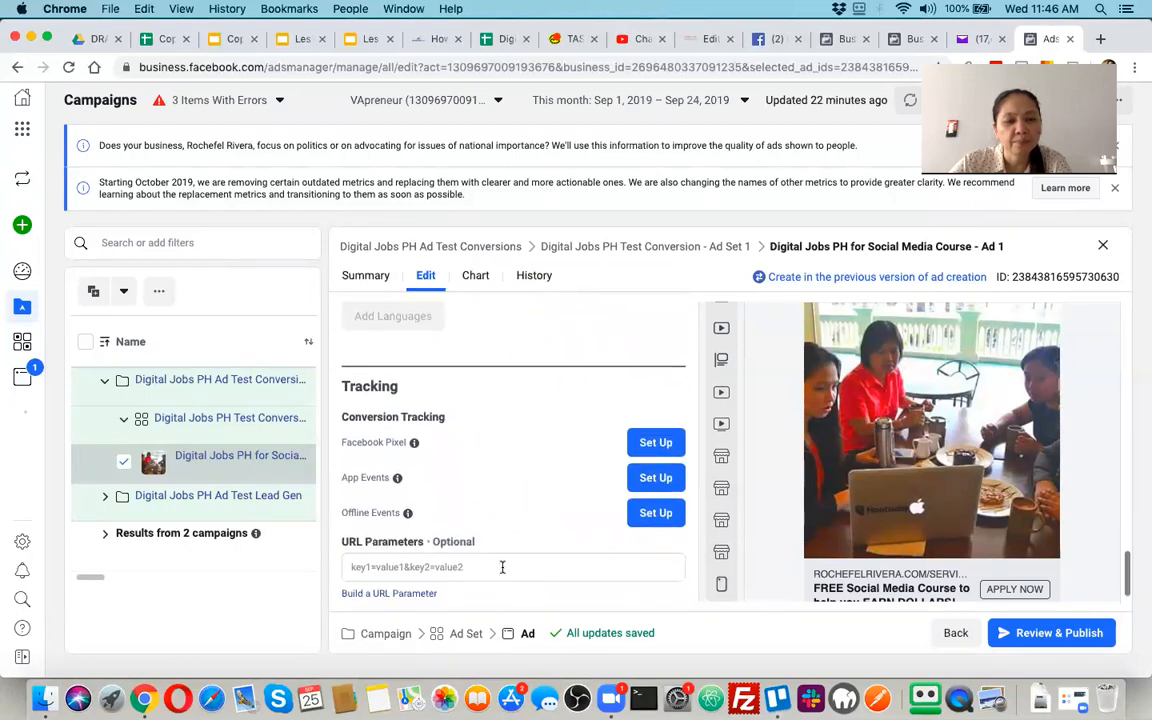
scroll(450, 455, down, 1)
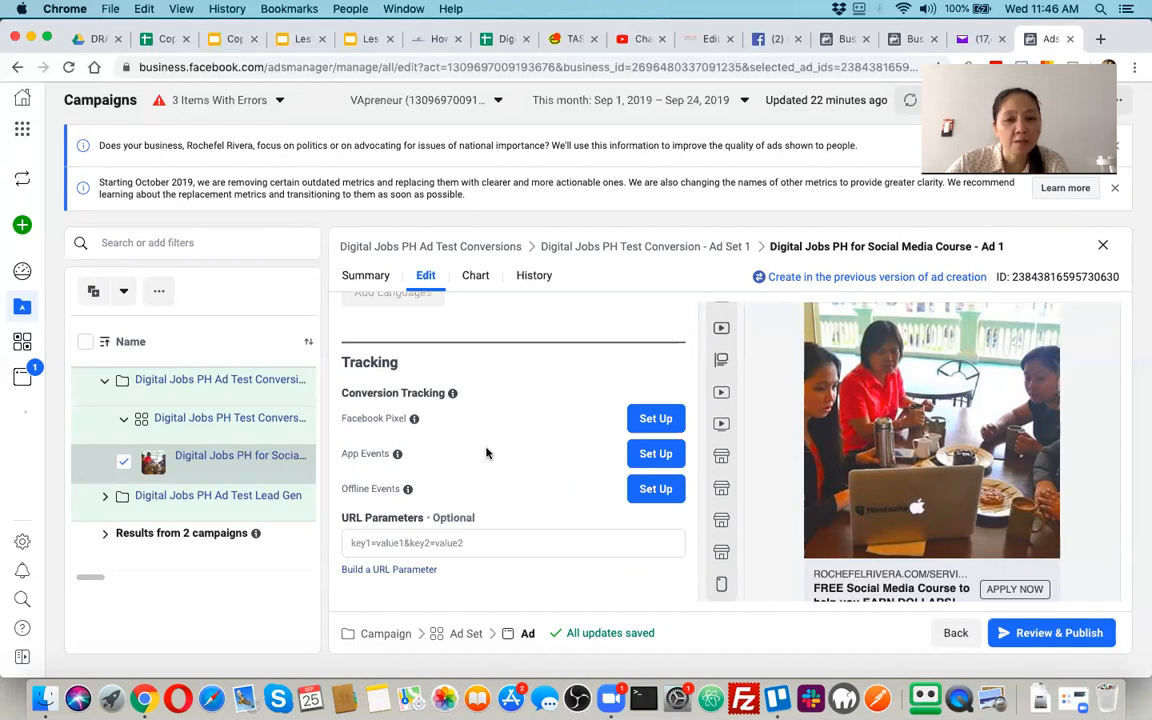
scroll(521, 426, up, 5)
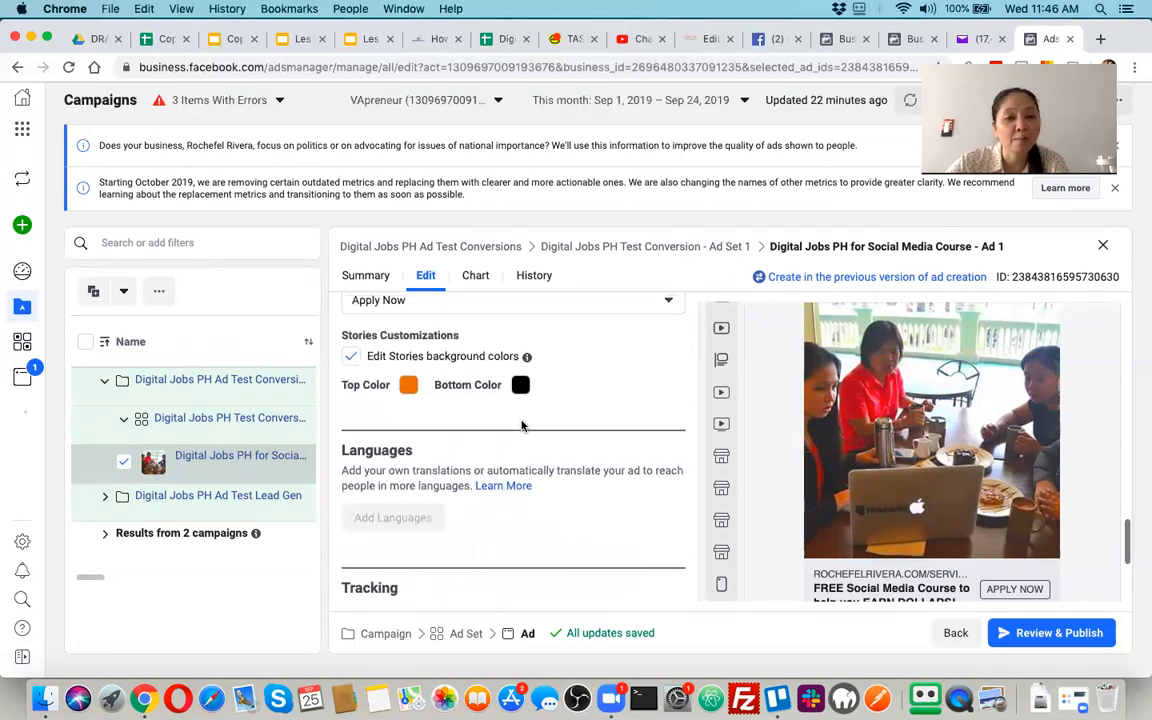
scroll(560, 400, up, 5)
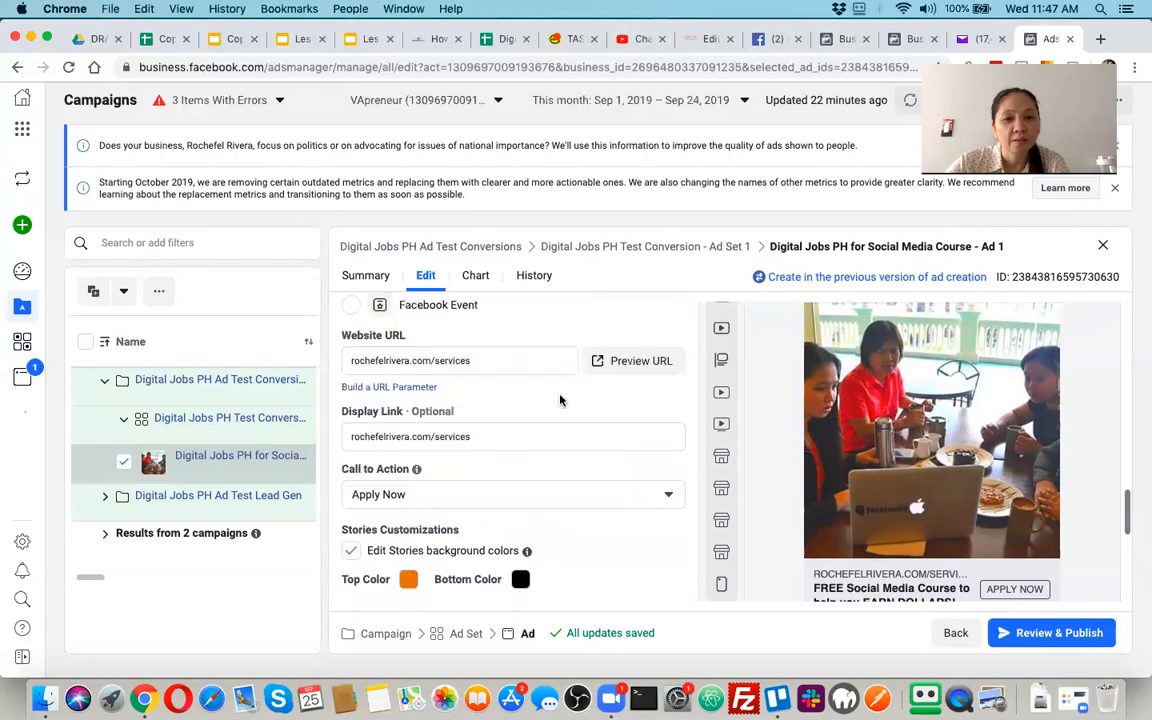
scroll(560, 400, up, 8)
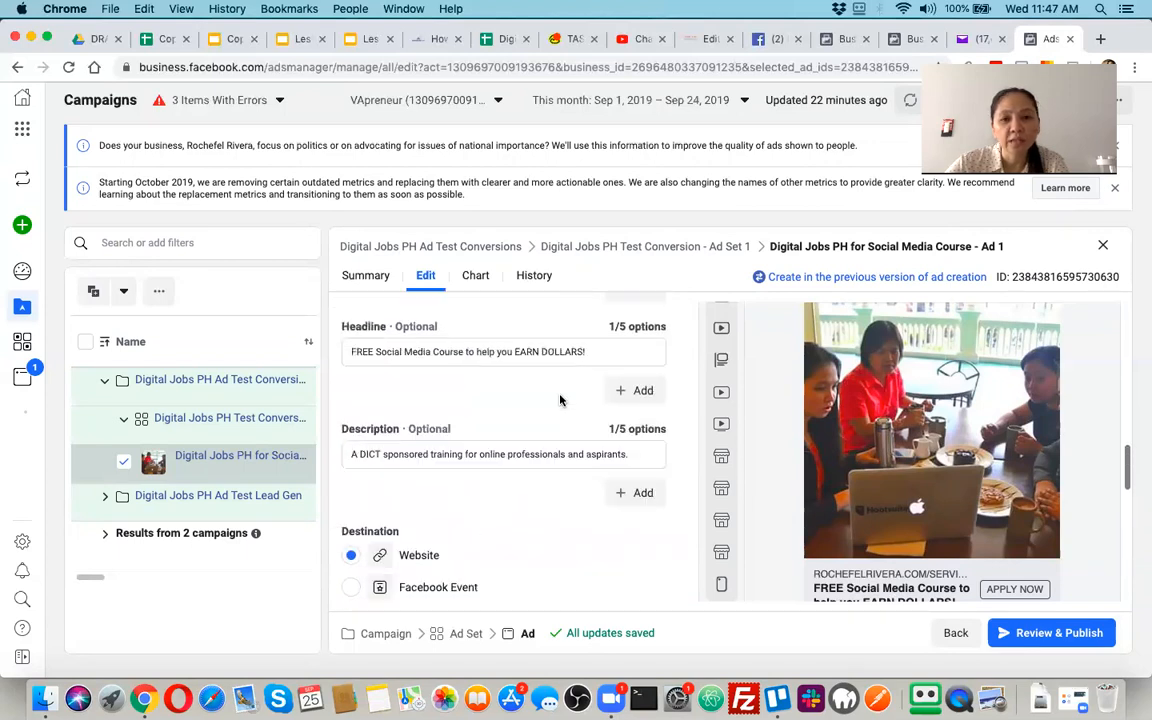
Capture a screenshot of the Ad Creative section showing the selected image and its crop, change and video template options
scroll(560, 400, up, 2)
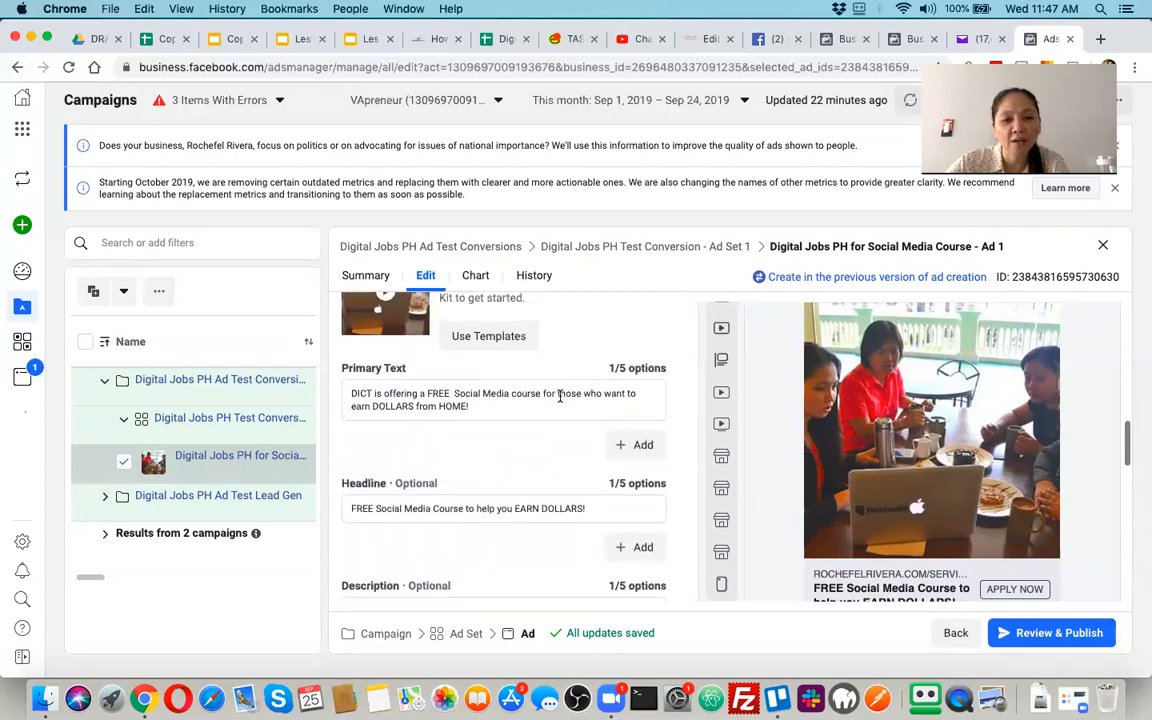
scroll(560, 398, up, 4)
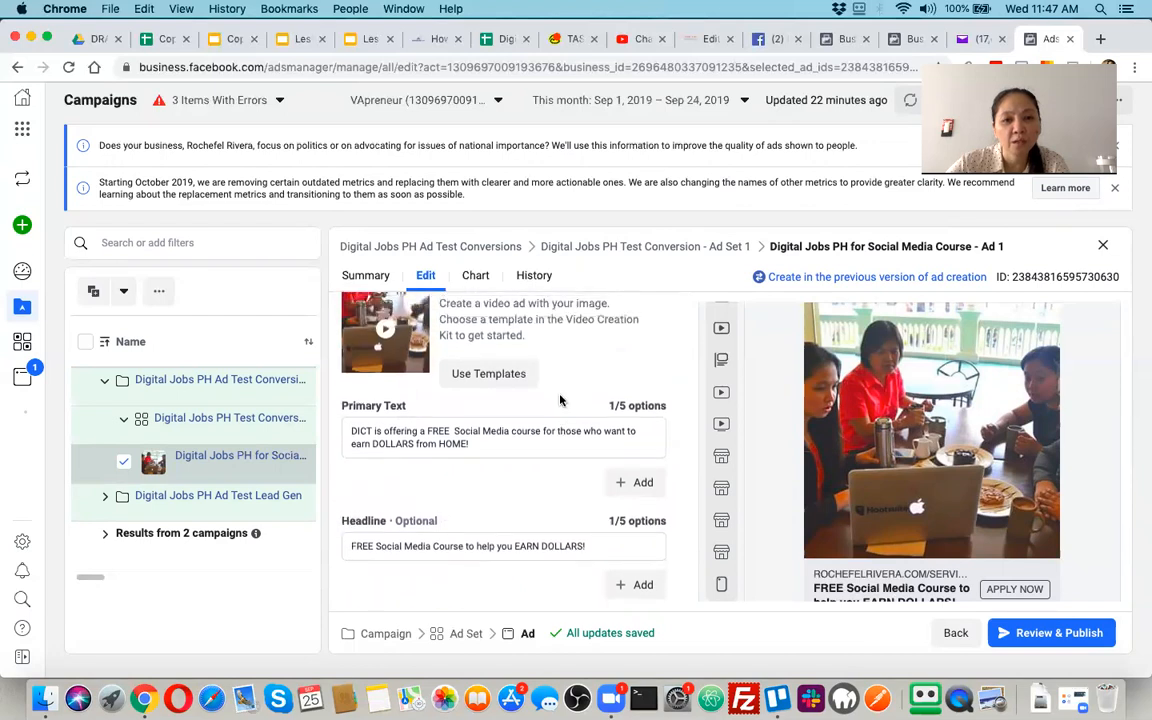
scroll(560, 400, up, 3)
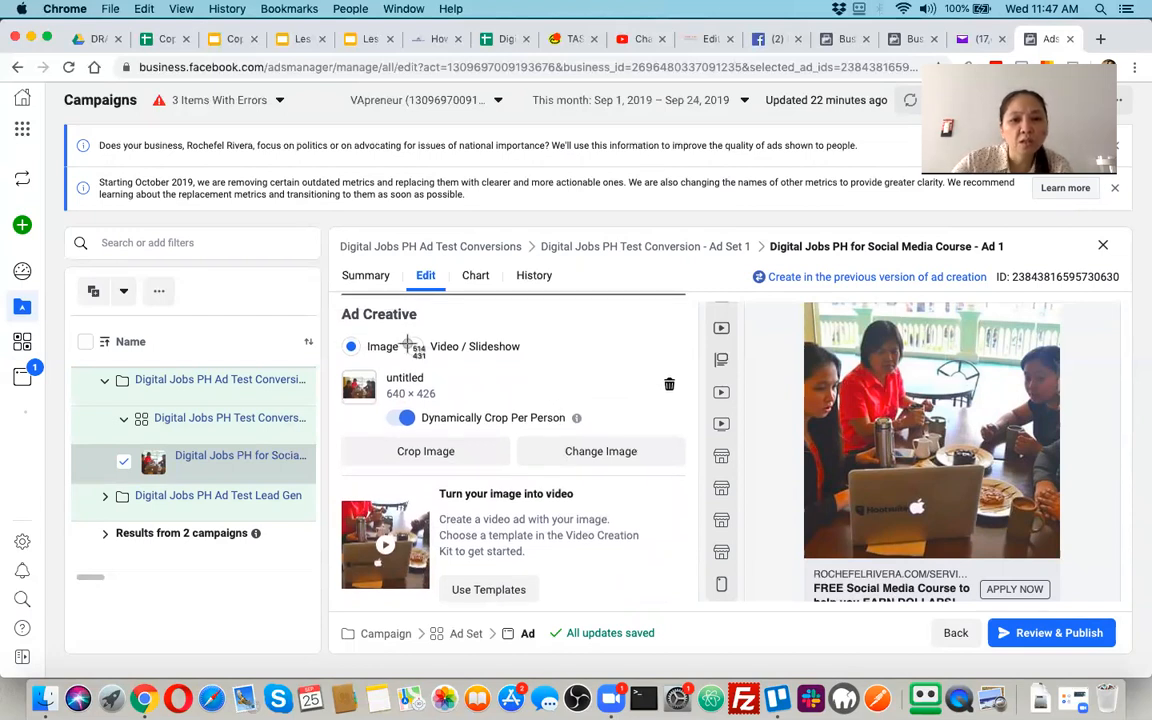
key(super+shift+4)
mouse_move(328, 293)
mouse_down()
mouse_move(540, 470)
mouse_move(640, 575)
mouse_move(700, 604)
mouse_up()
drag(700, 607, 700, 607)
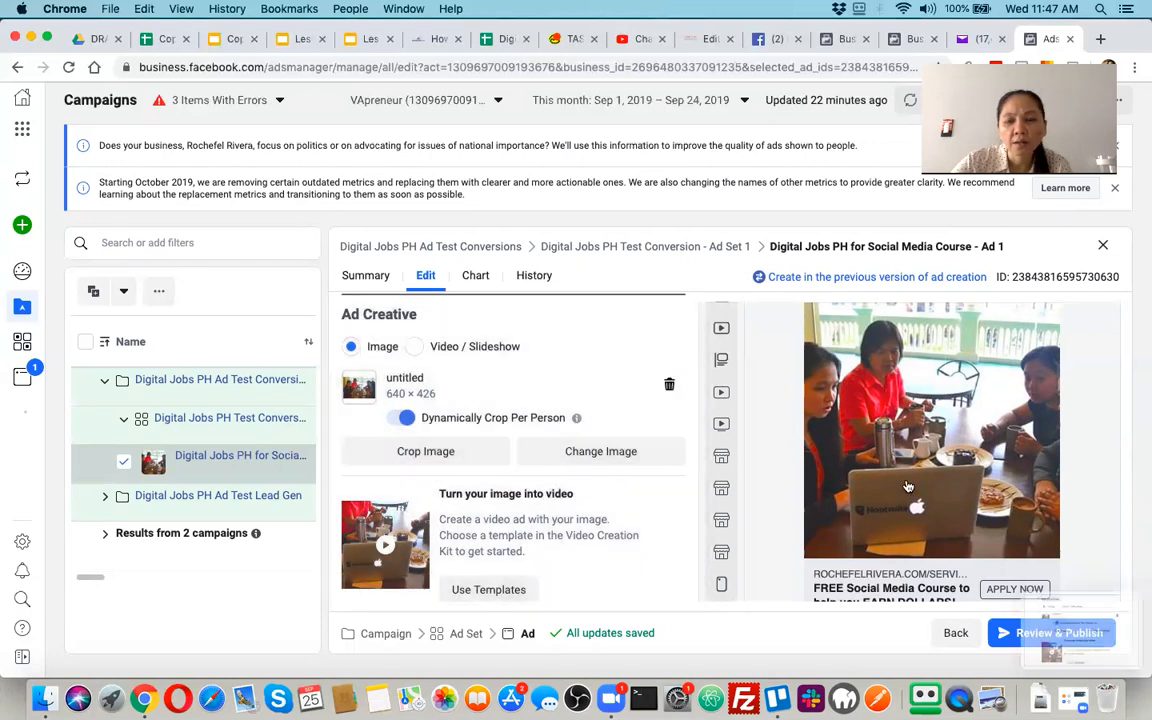
Capture a screenshot of the upper part of the ad preview, from the page name and primary text down to the image
scroll(953, 418, down, 3)
scroll(953, 418, up, 2)
scroll(953, 418, down, 2)
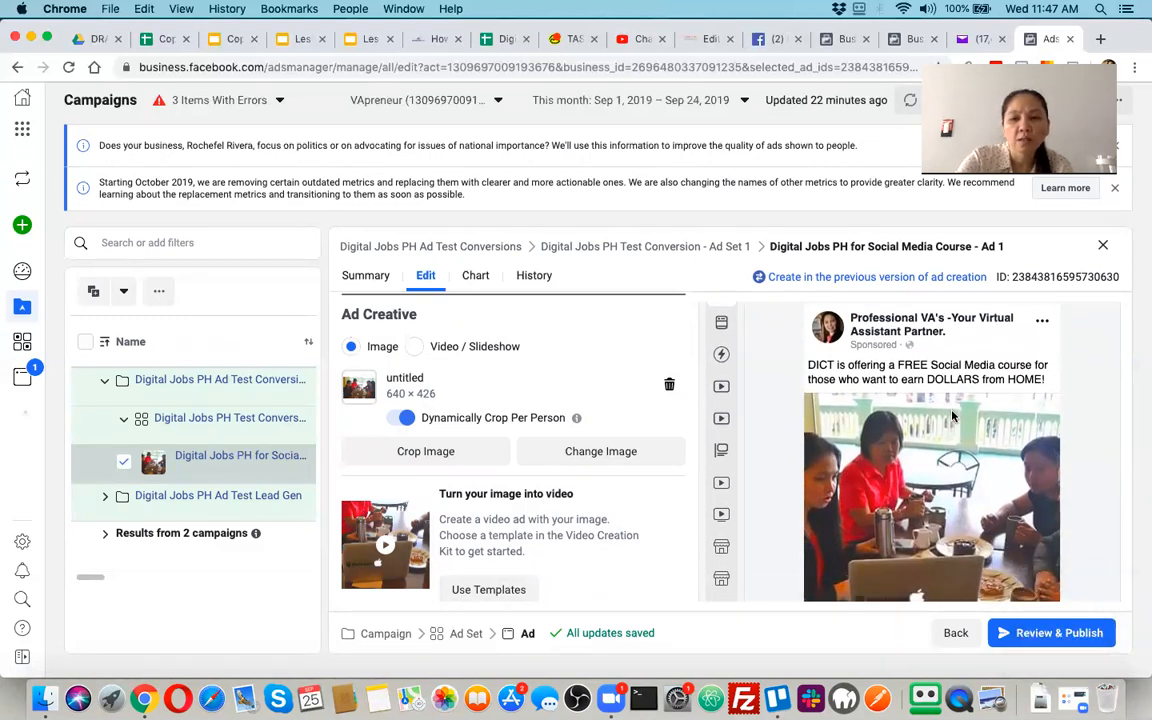
key(super+shift+4)
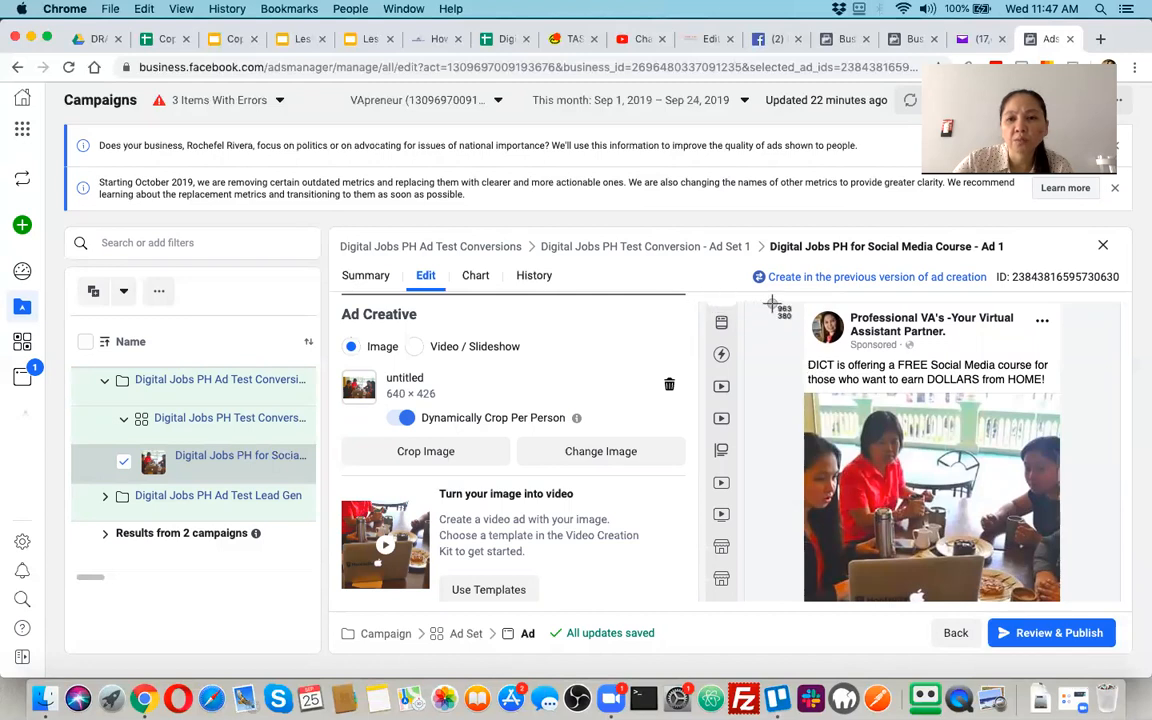
drag(801, 300, 1062, 600)
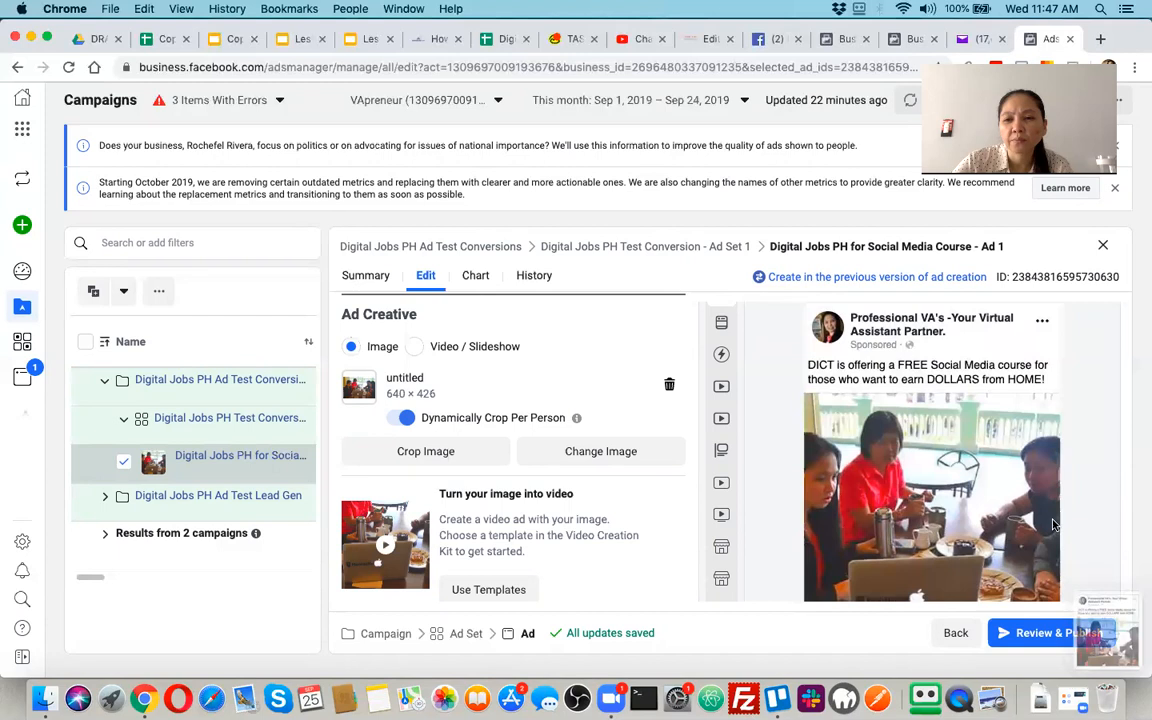
Capture a screenshot of the lower part of the ad preview, including the headline, Apply Now button and reaction bar
scroll(1049, 546, down, 4)
scroll(1049, 546, up, 2)
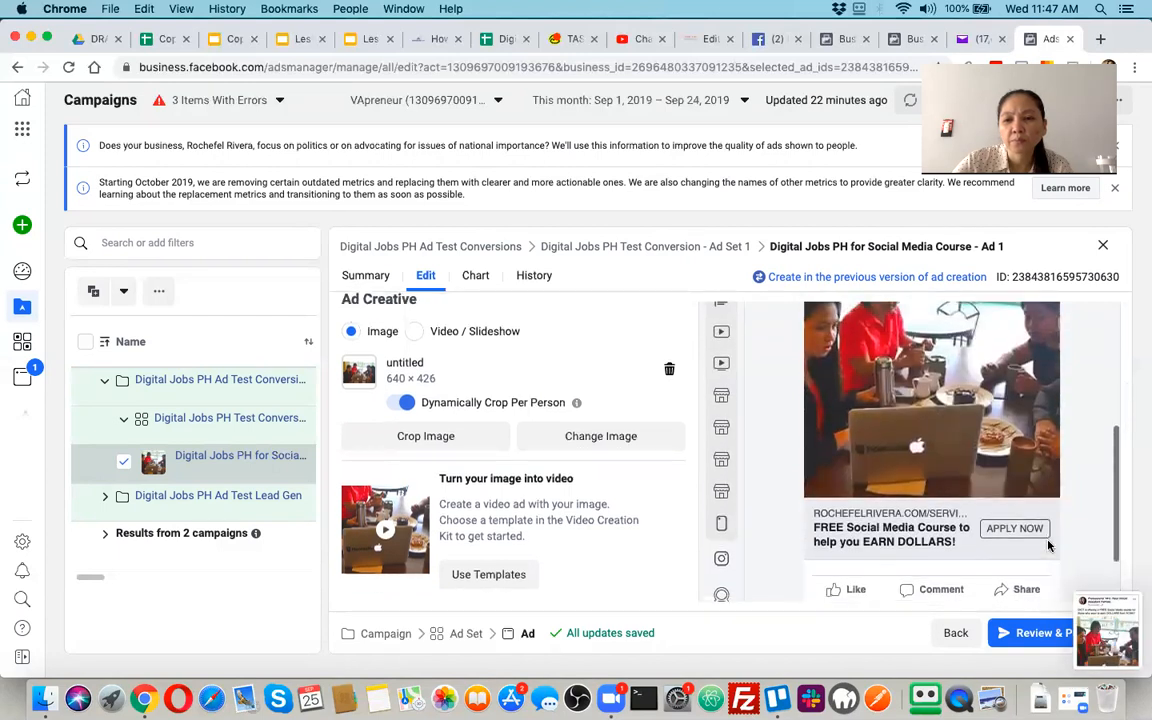
key(super+shift+4)
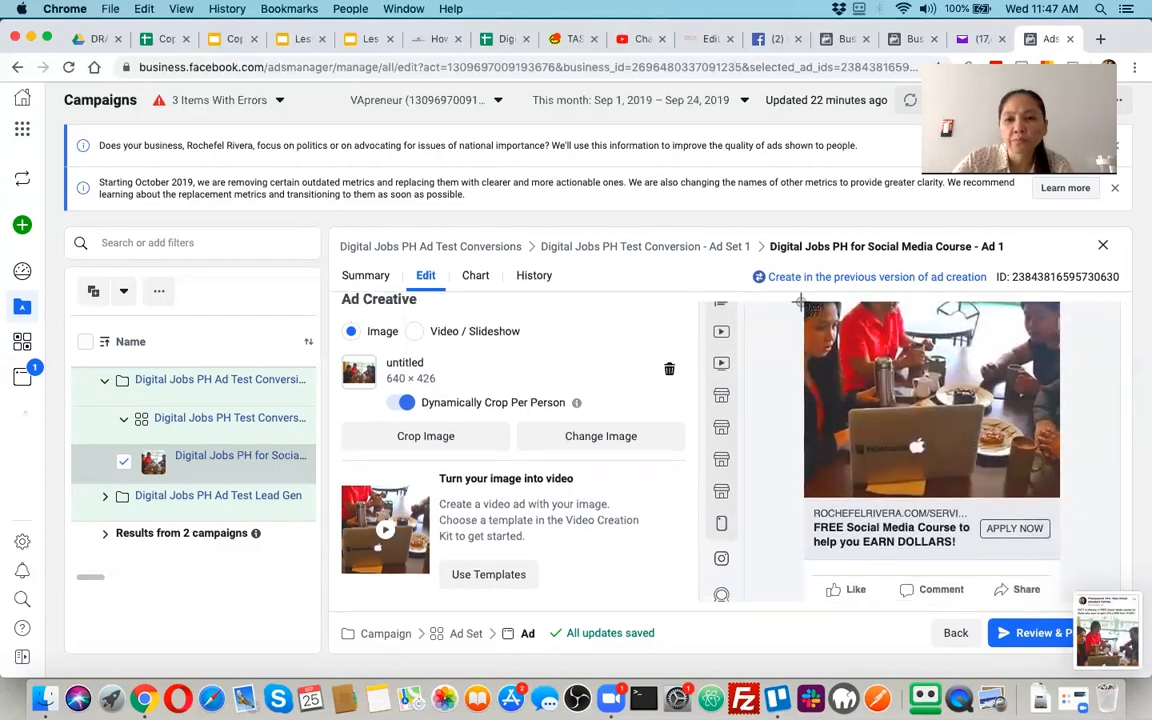
drag(801, 301, 1060, 605)
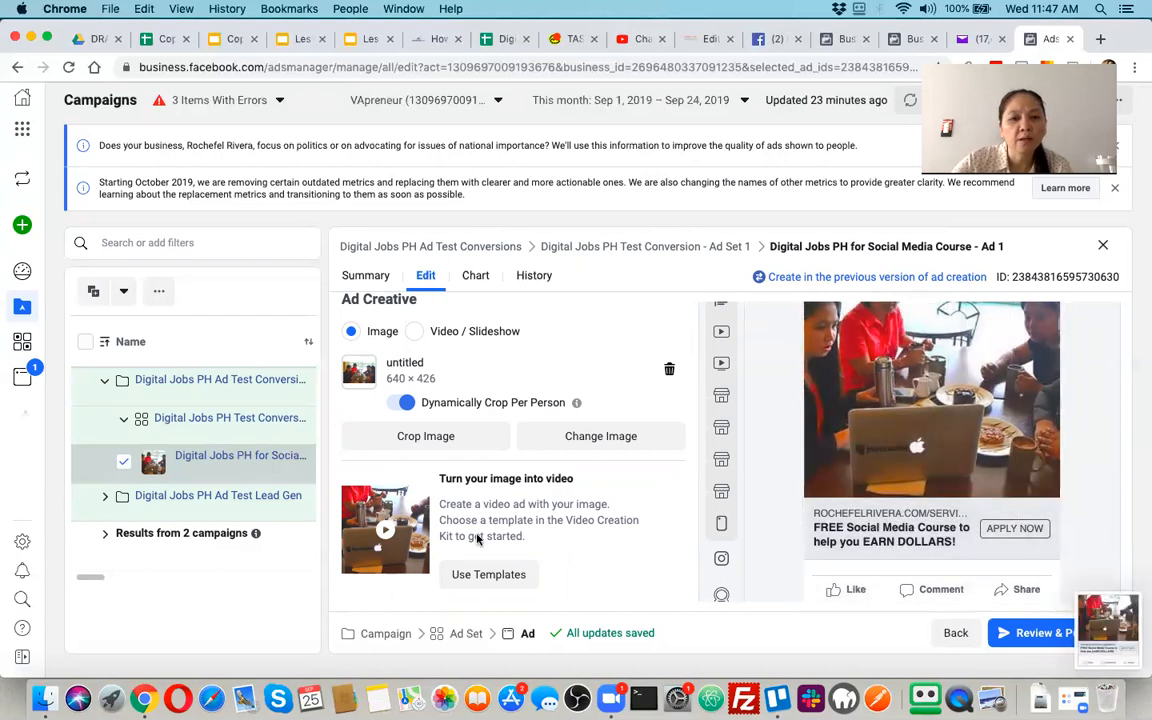
Capture a screenshot of the ad's Primary Text, Headline and Description fields
scroll(487, 535, down, 1)
scroll(487, 535, down, 4)
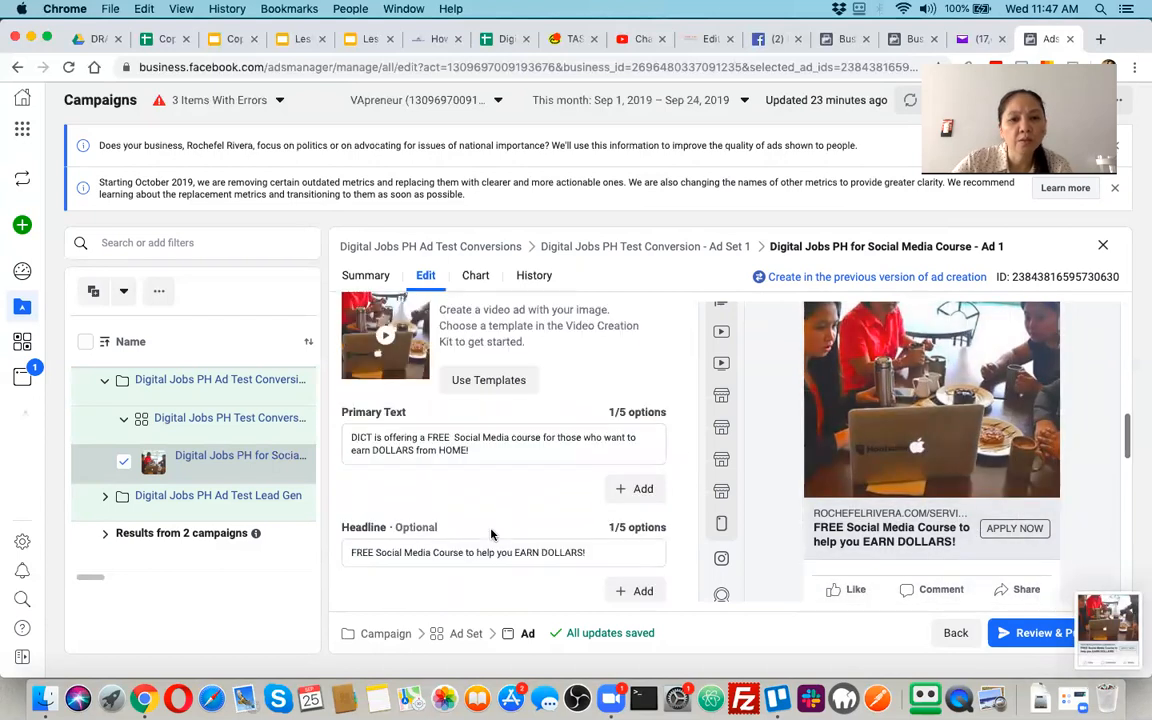
scroll(491, 535, down, 3)
scroll(491, 535, up, 1)
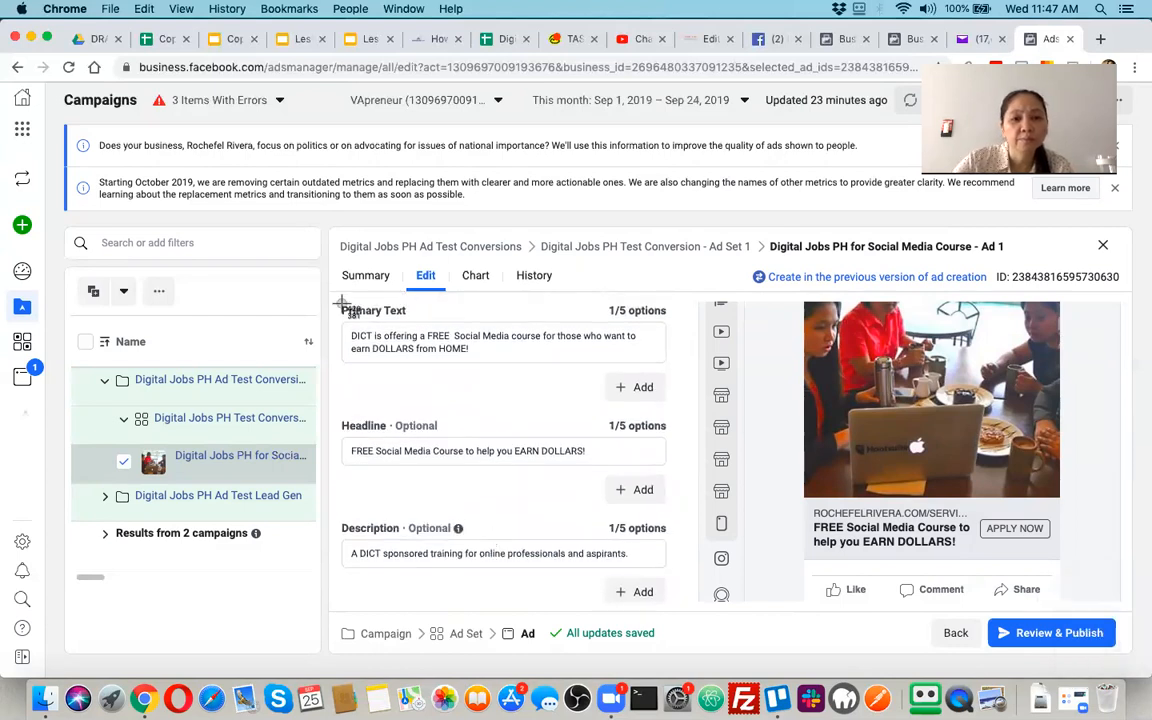
key(super+shift+4)
drag(520, 460, 670, 607)
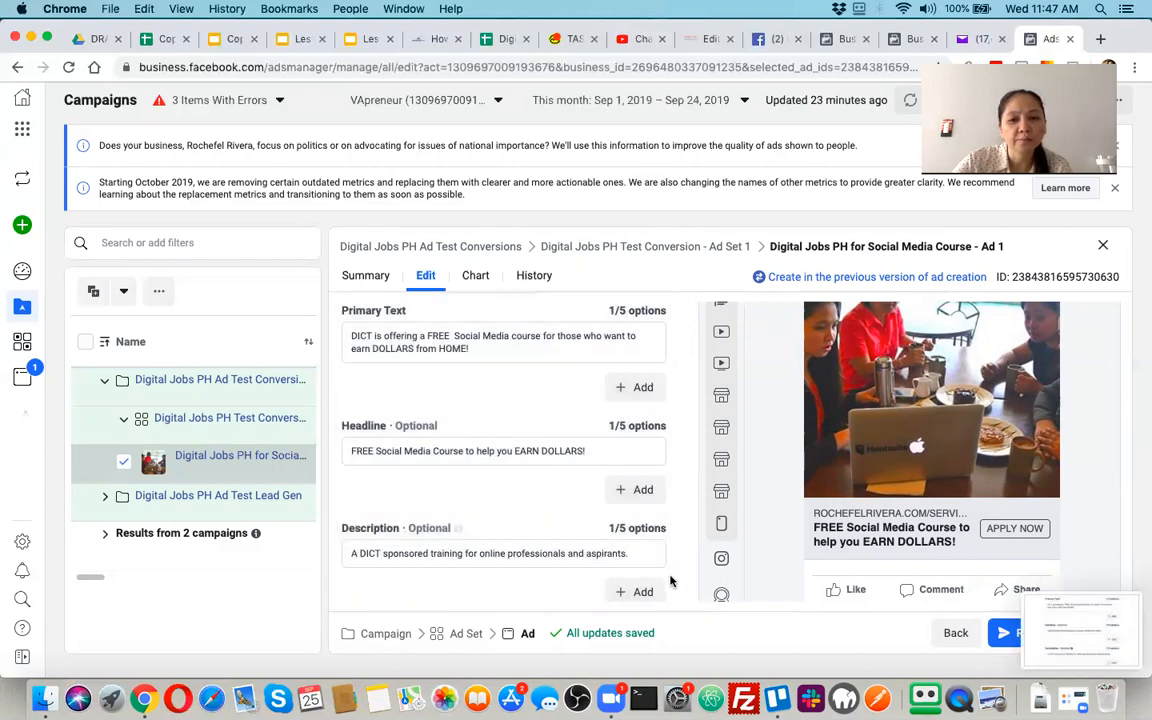
Capture a screenshot of the ad's Destination, Website URL, Display Link and Call to Action settings
scroll(671, 585, down, 3)
scroll(667, 565, down, 2)
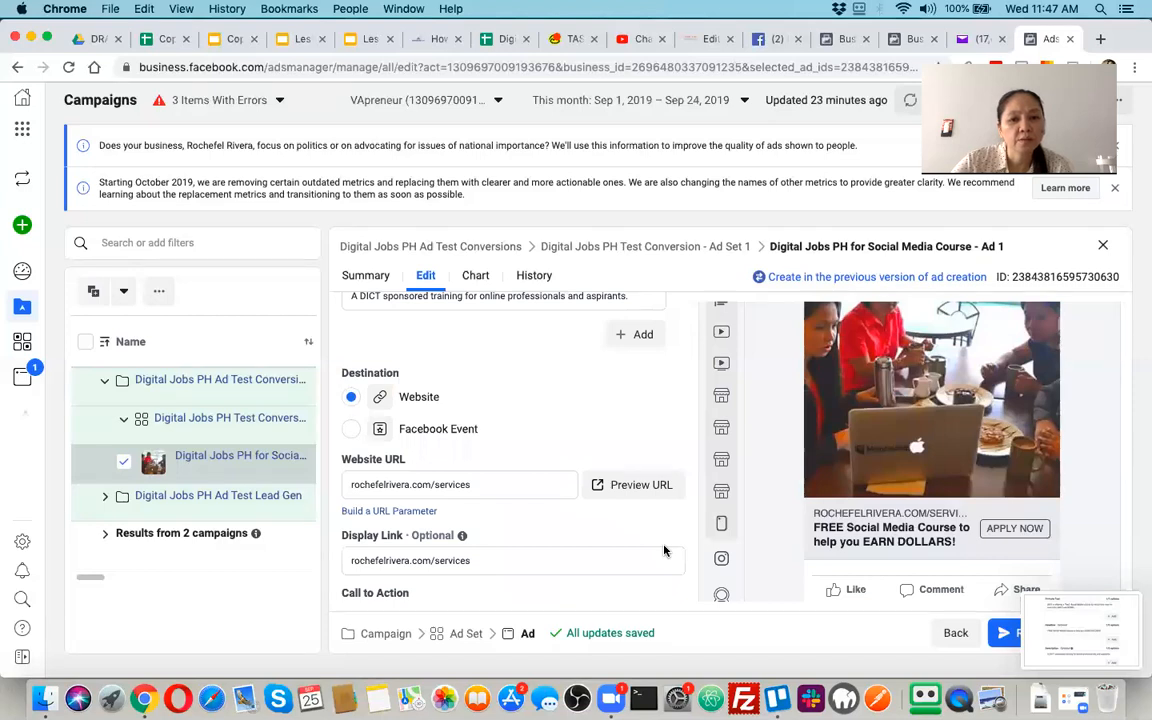
scroll(664, 551, down, 2)
key(super+shift+4)
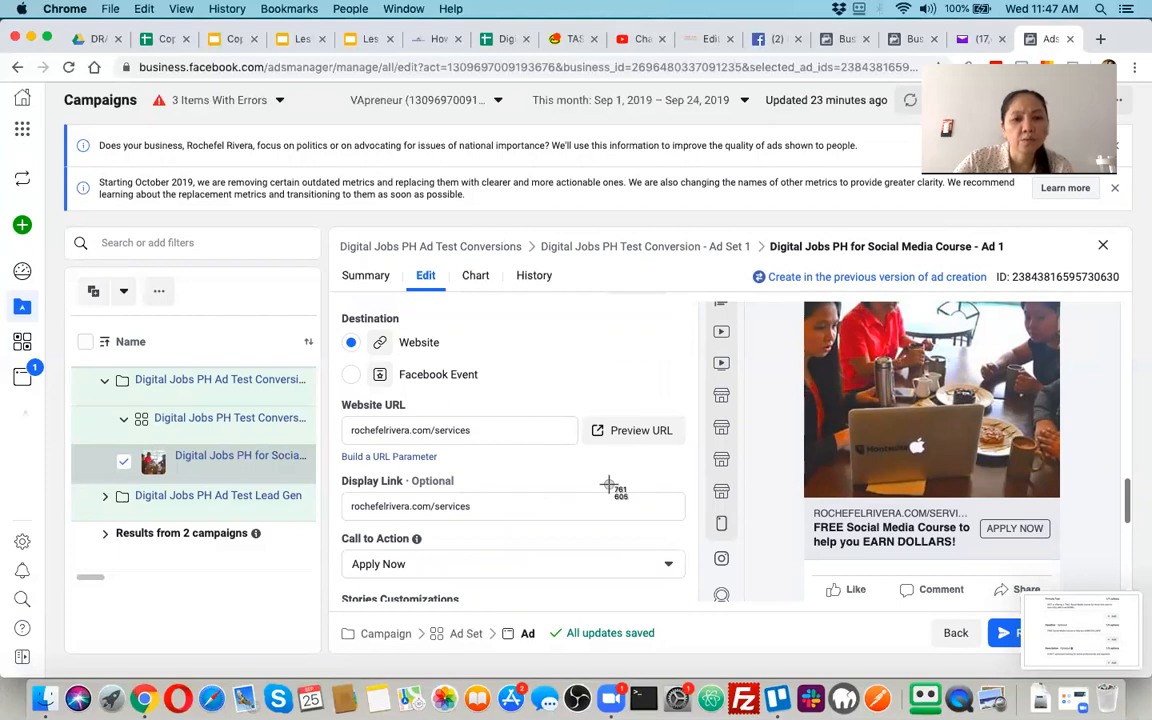
key(Escape)
scroll(617, 492, down, 1)
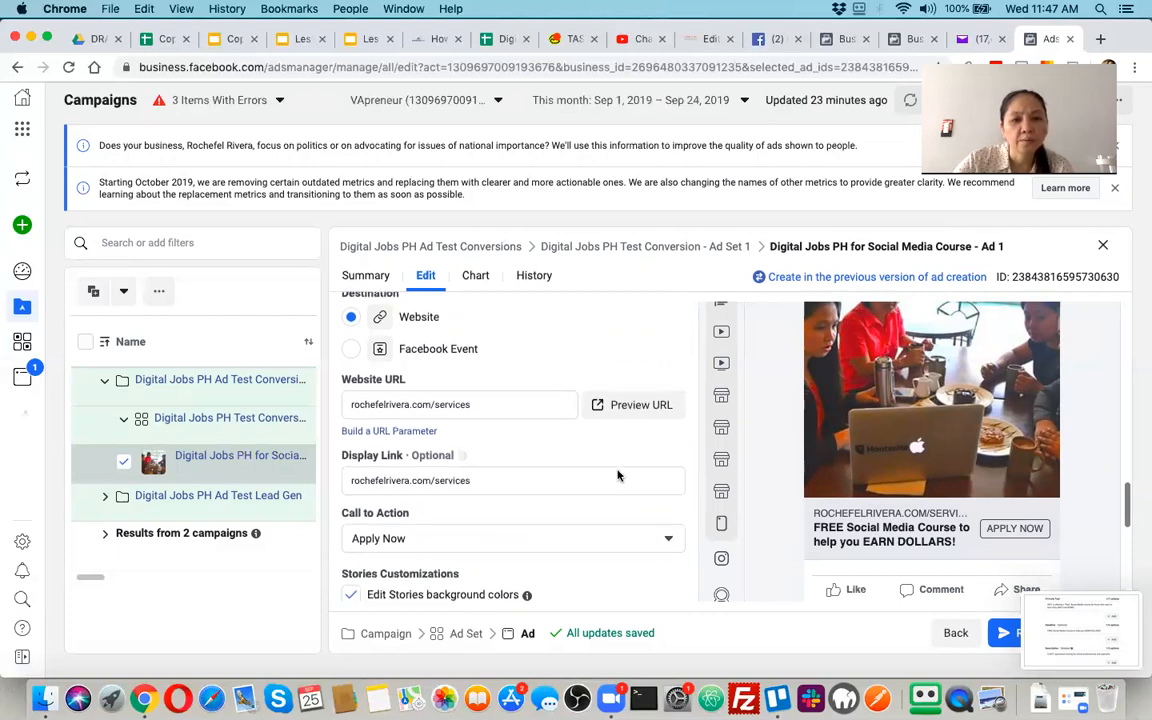
scroll(617, 476, up, 1)
scroll(617, 476, down, 1)
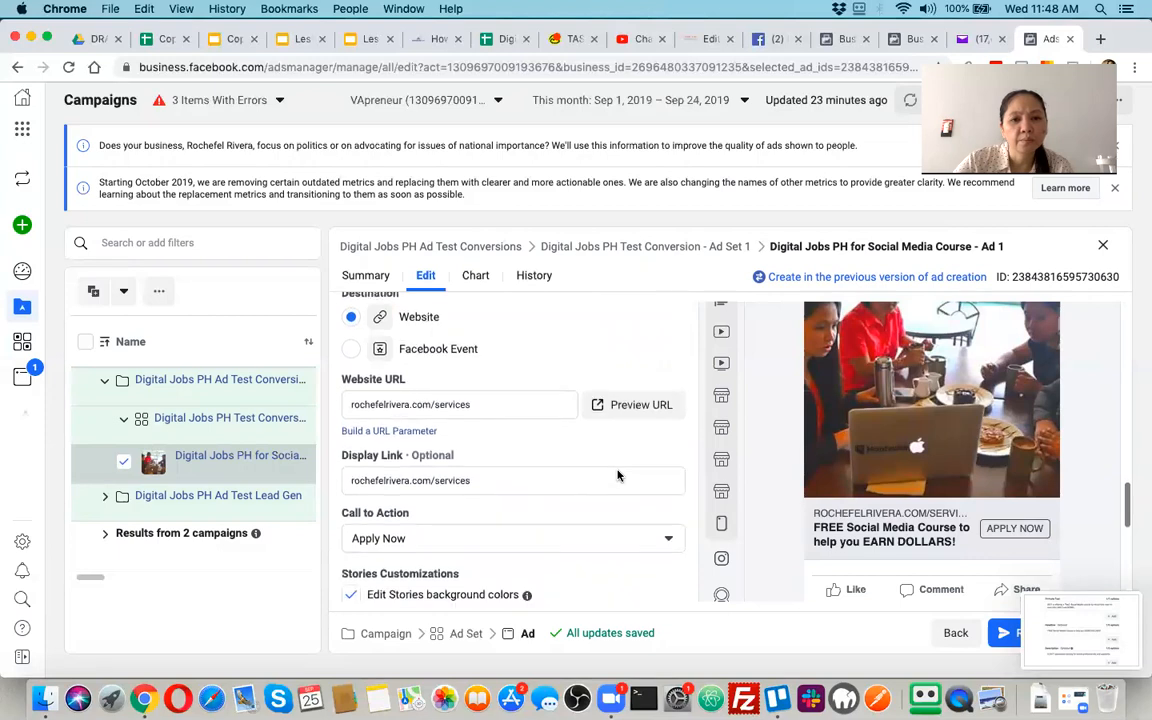
scroll(617, 476, up, 1)
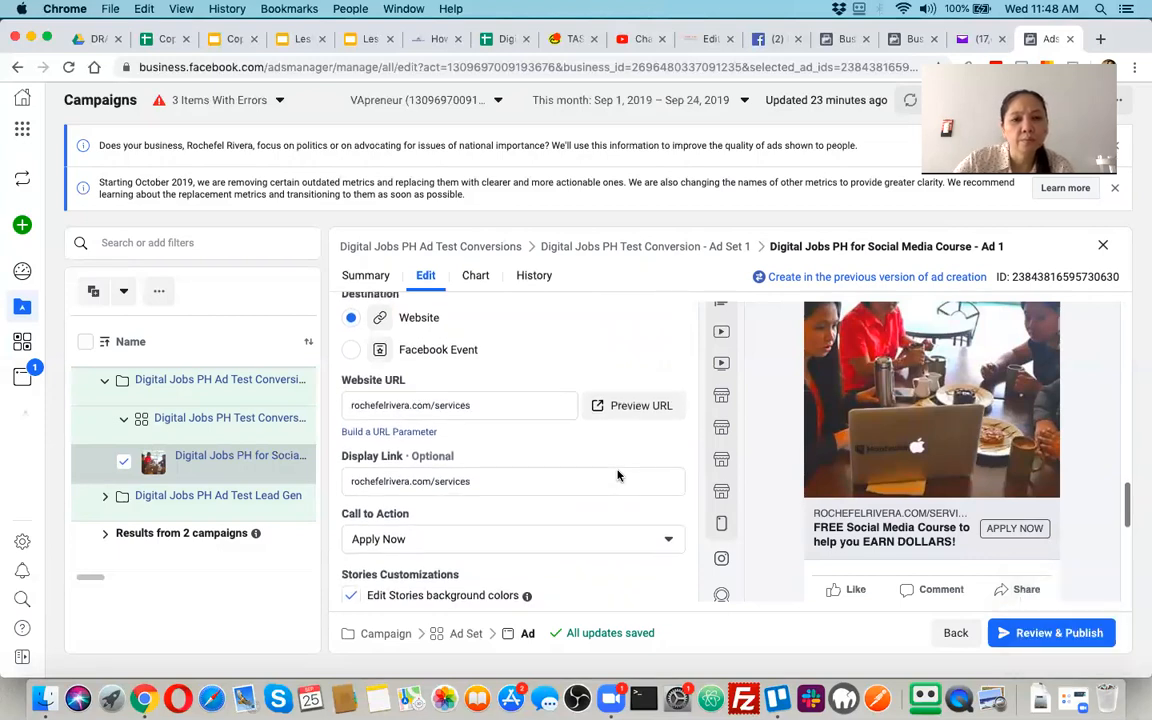
scroll(617, 476, up, 1)
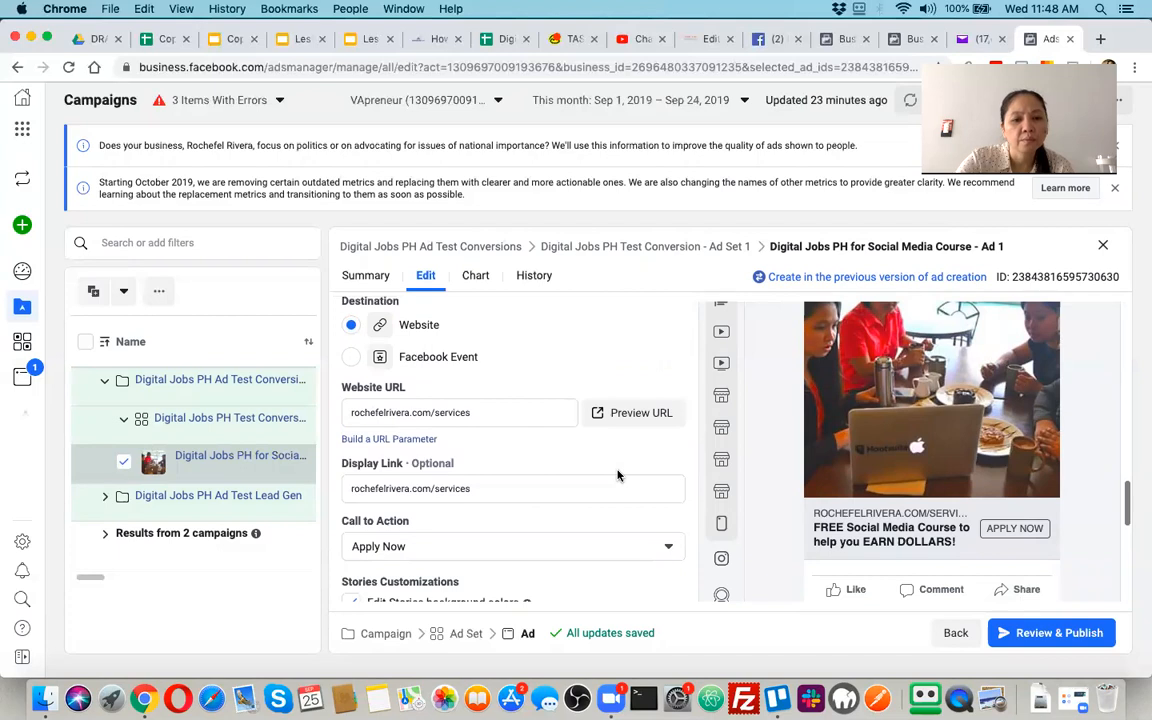
key(super+shift+4)
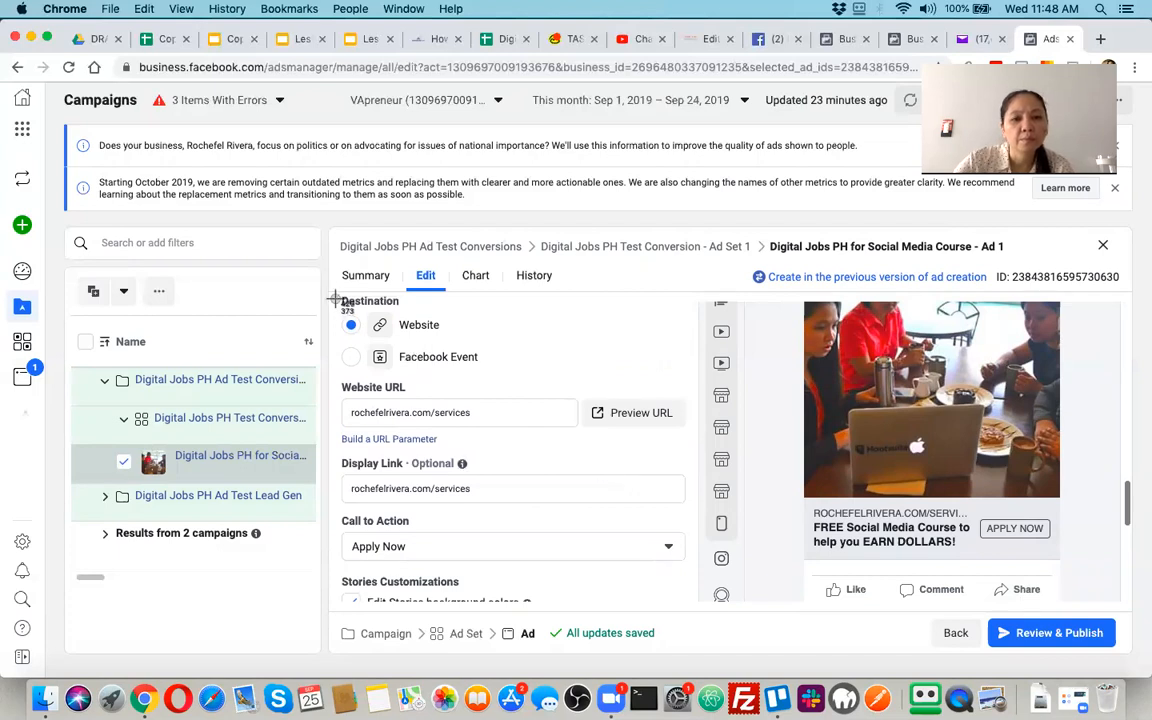
drag(331, 289, 698, 595)
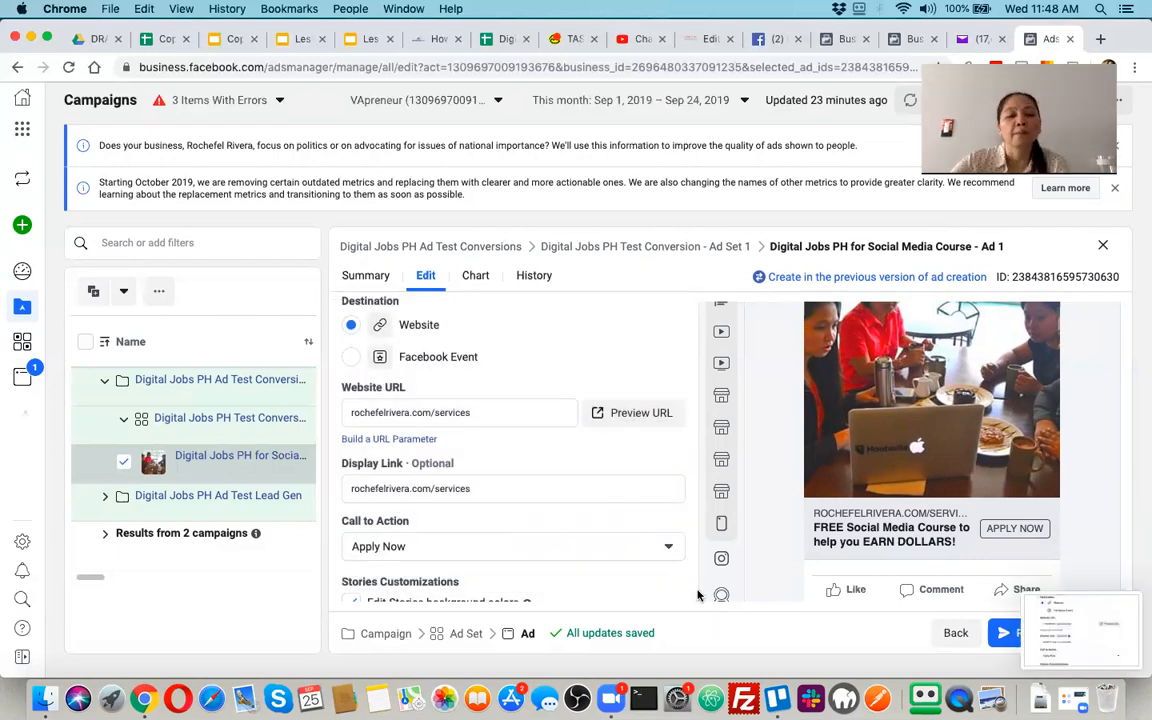
Look over the Stories background colors and the ad's conversion tracking options
scroll(678, 565, down, 4)
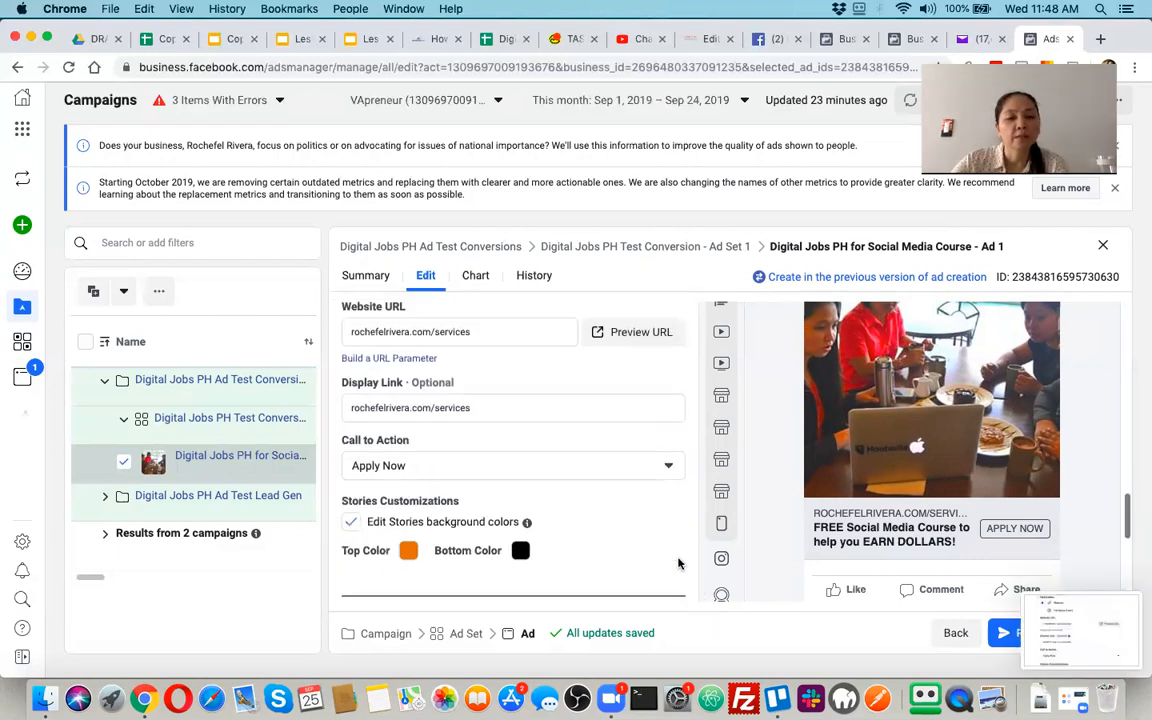
scroll(678, 565, down, 4)
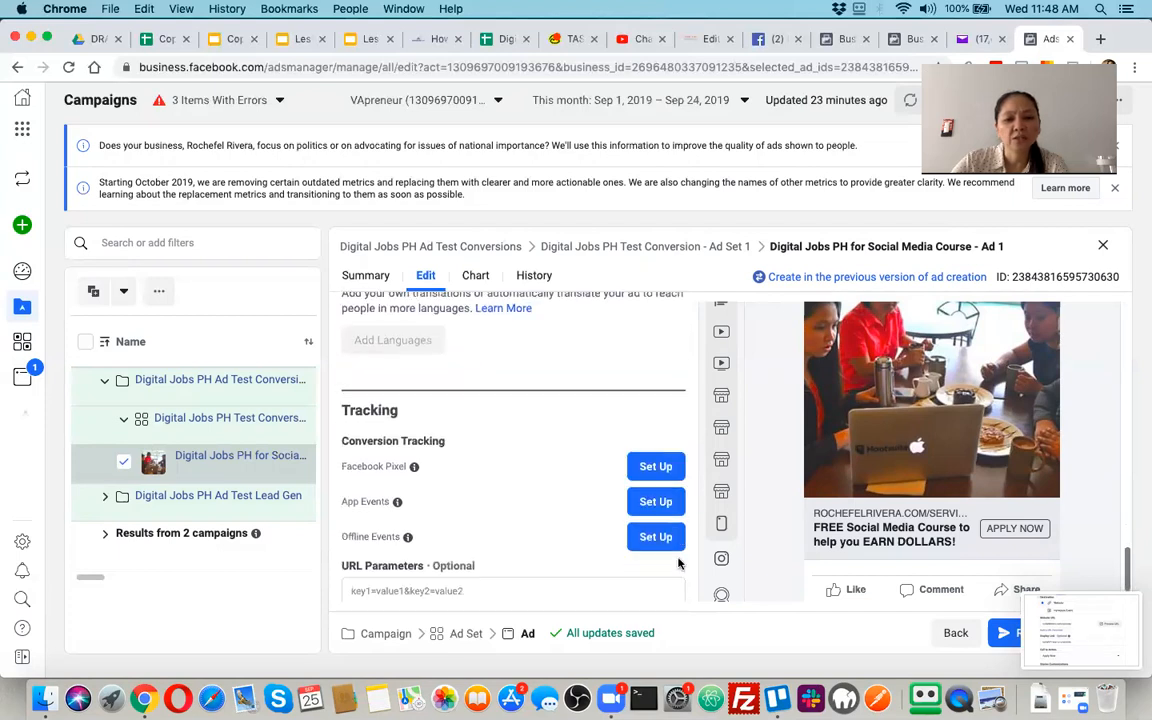